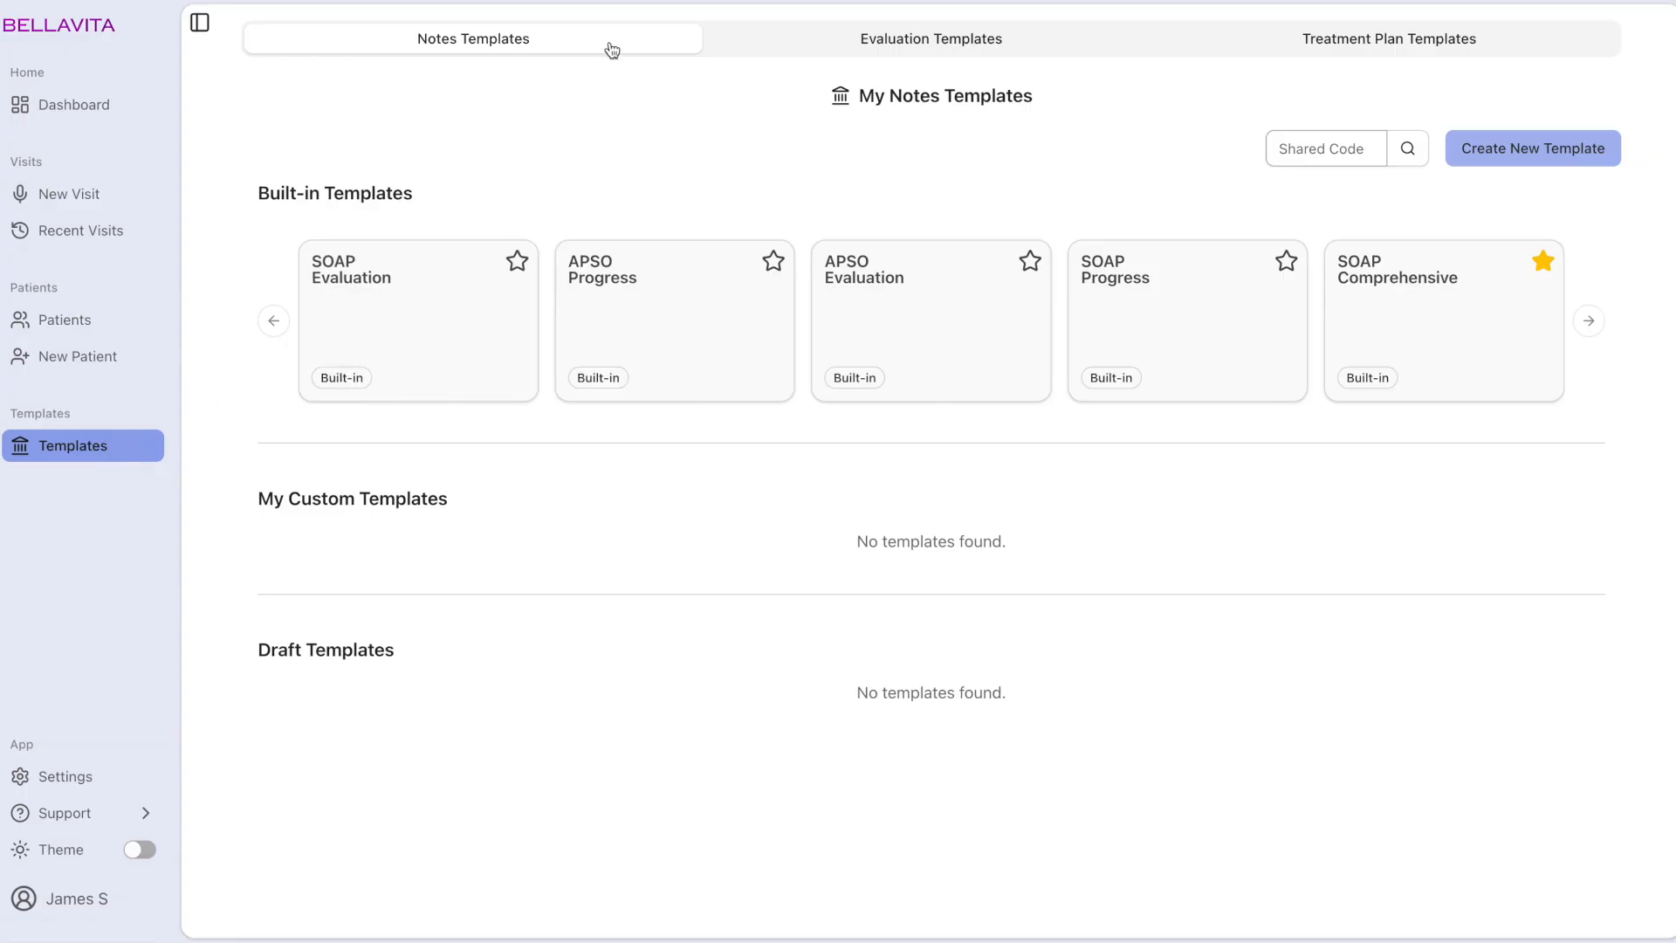
View the evaluation and treatment plan template categories, and return to the notes templates.
left_click(796, 49)
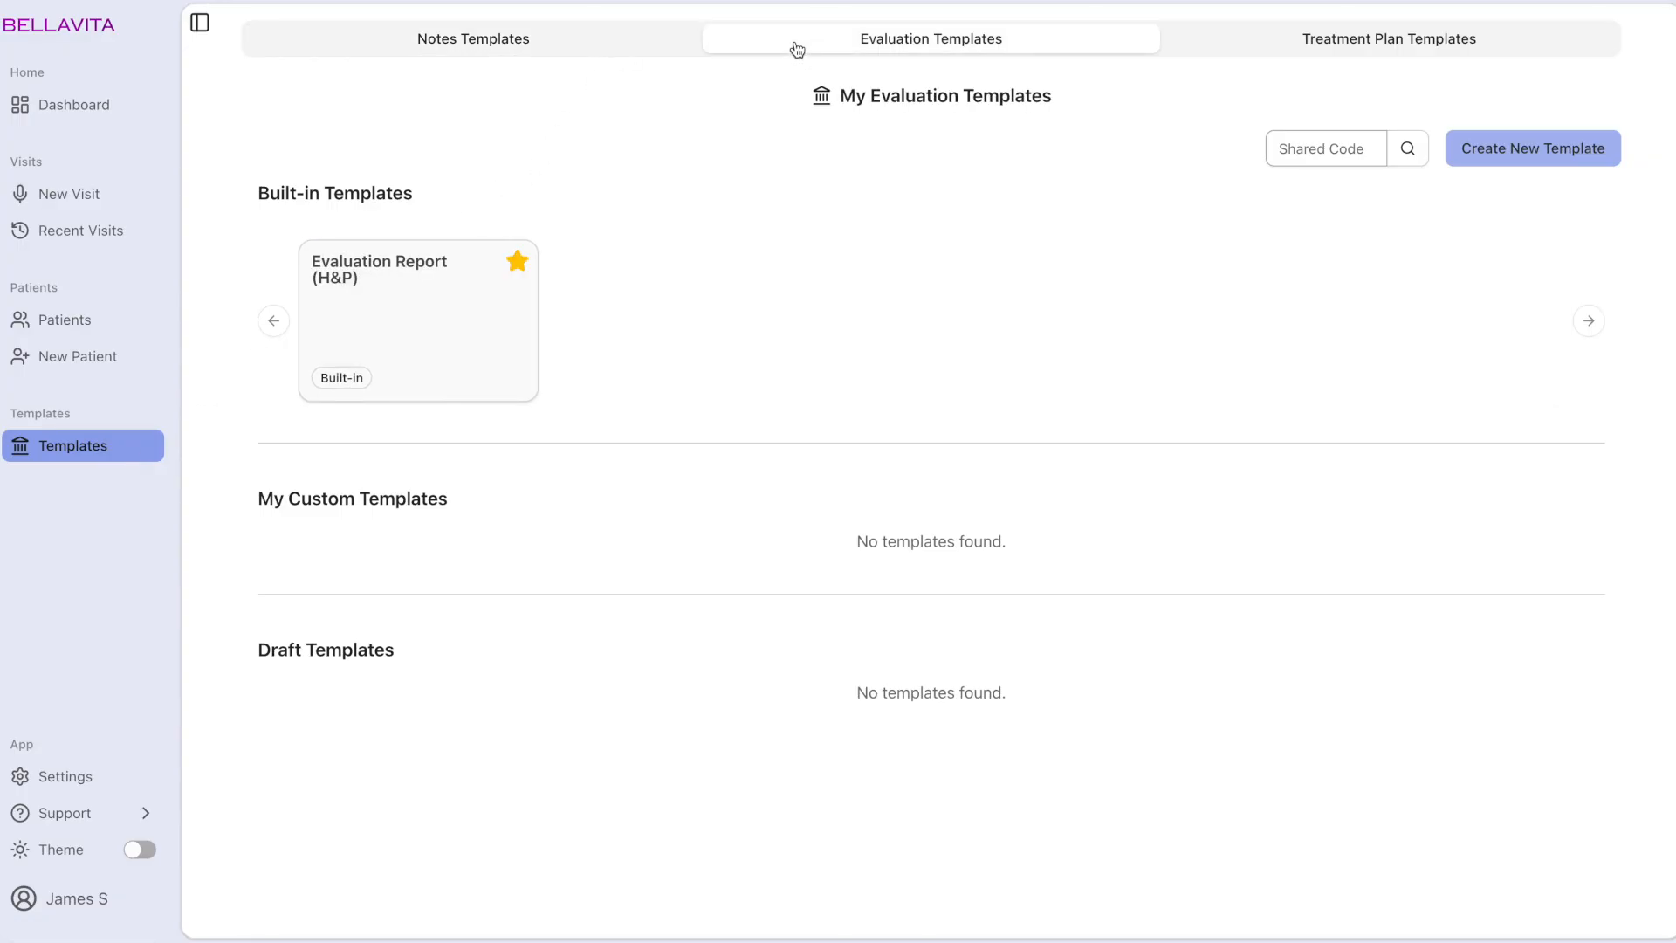
left_click(1254, 50)
left_click(617, 46)
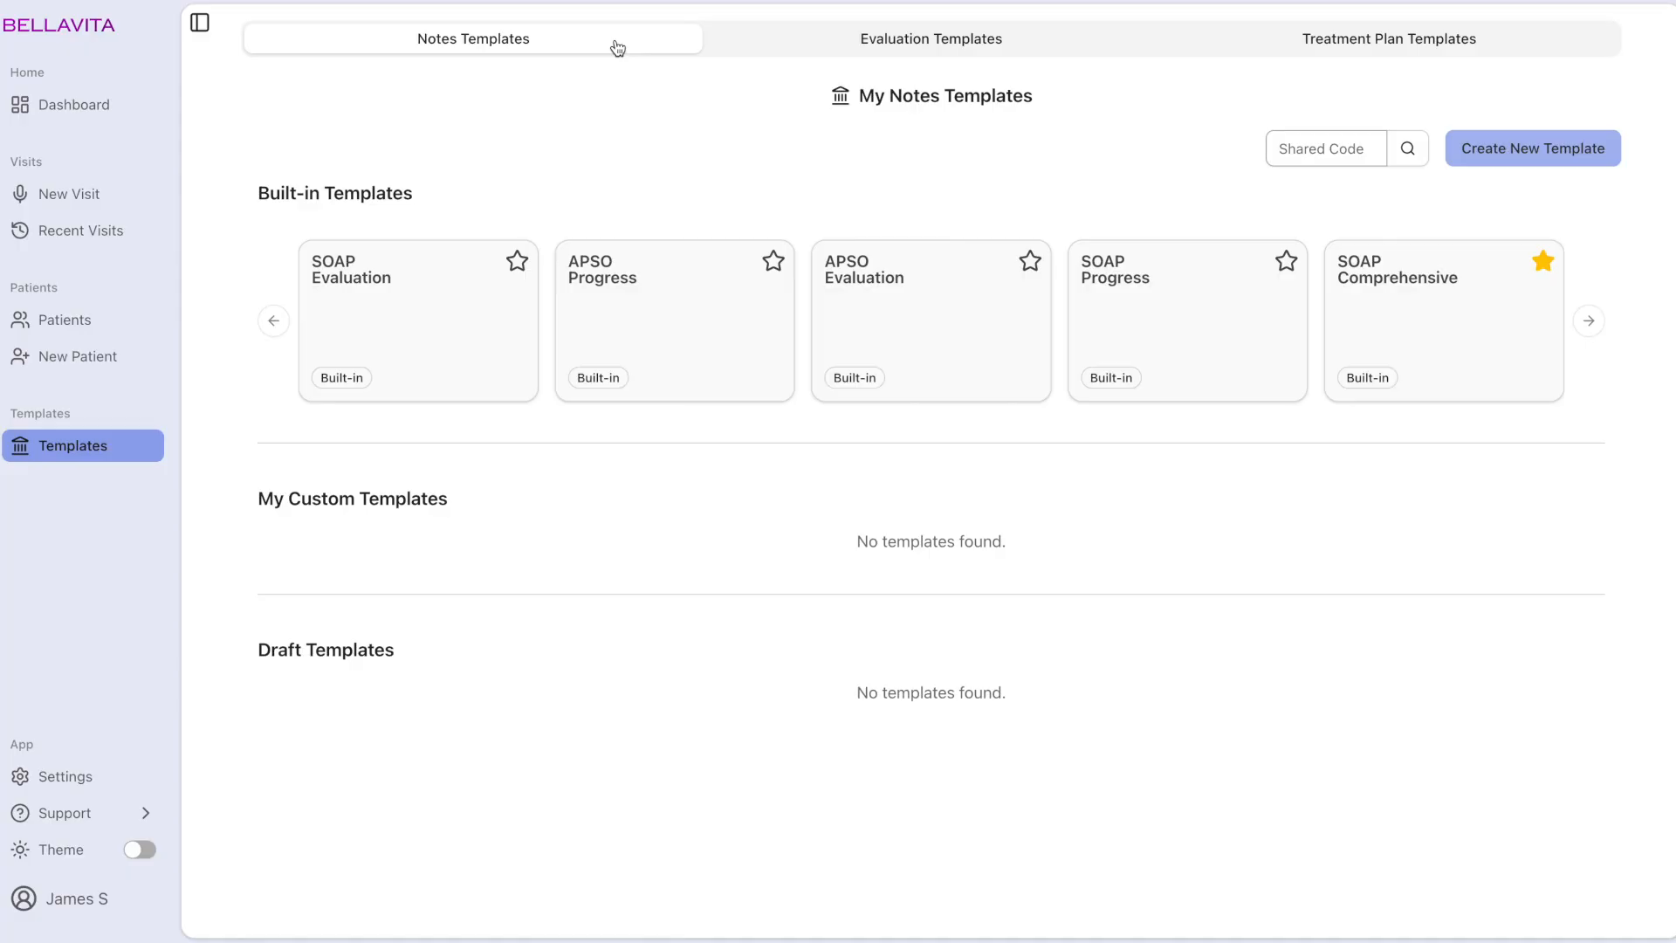
Review the Built-in, My Custom and Draft sections of the notes templates.
left_click_drag(415, 194, 259, 209)
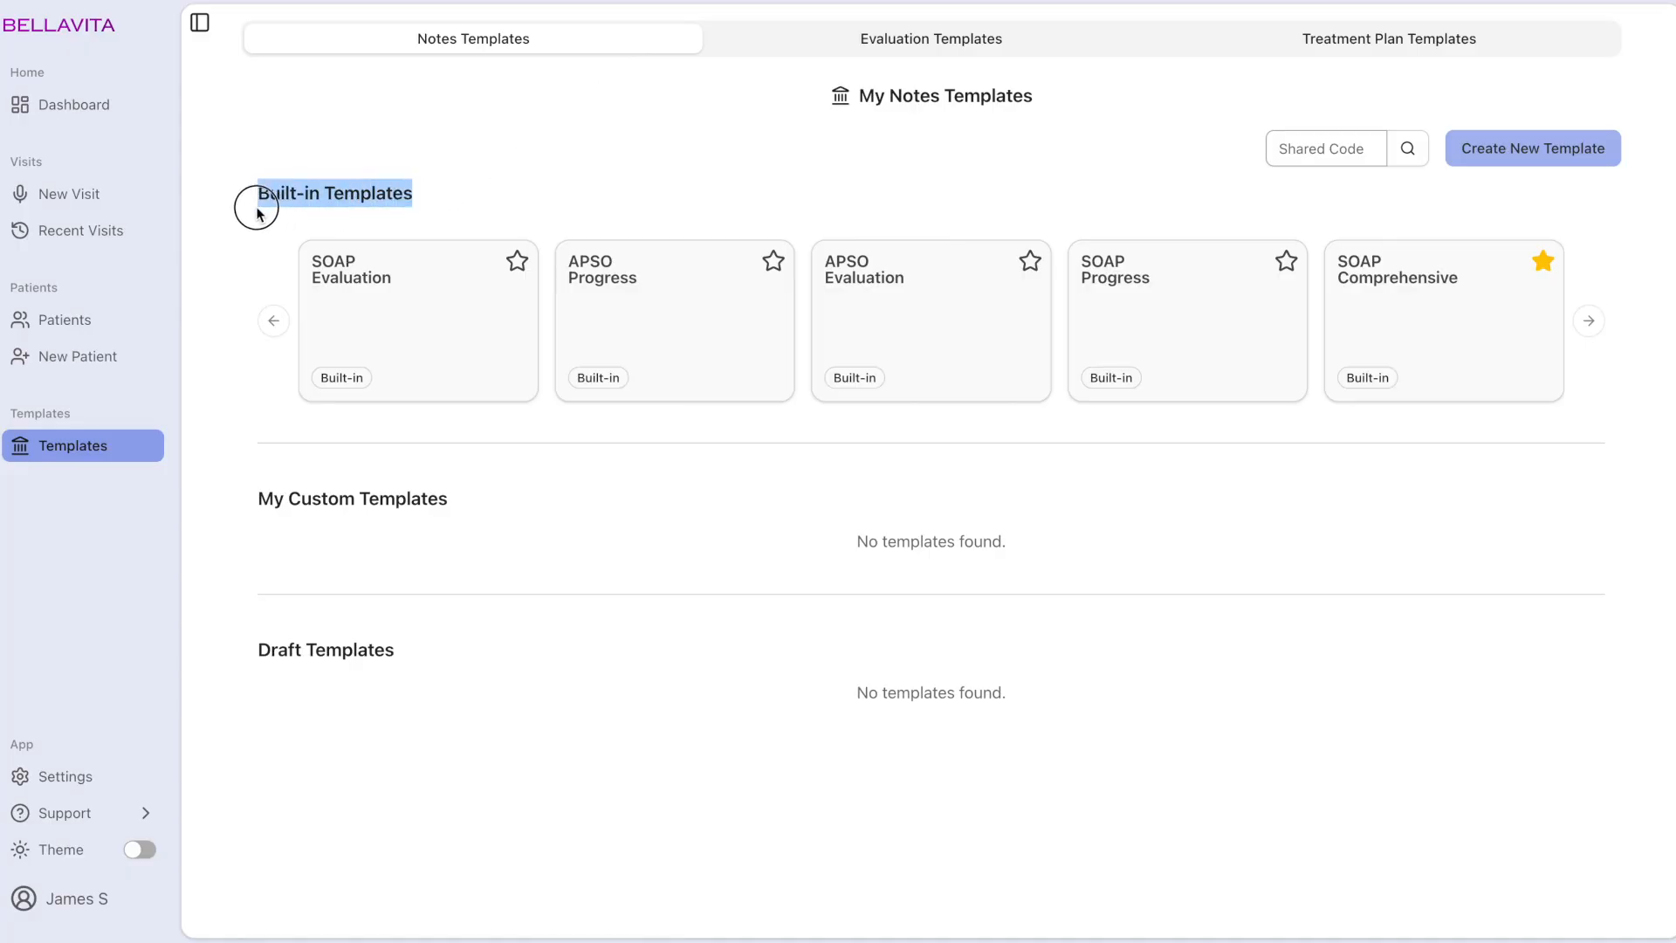
left_click(333, 215)
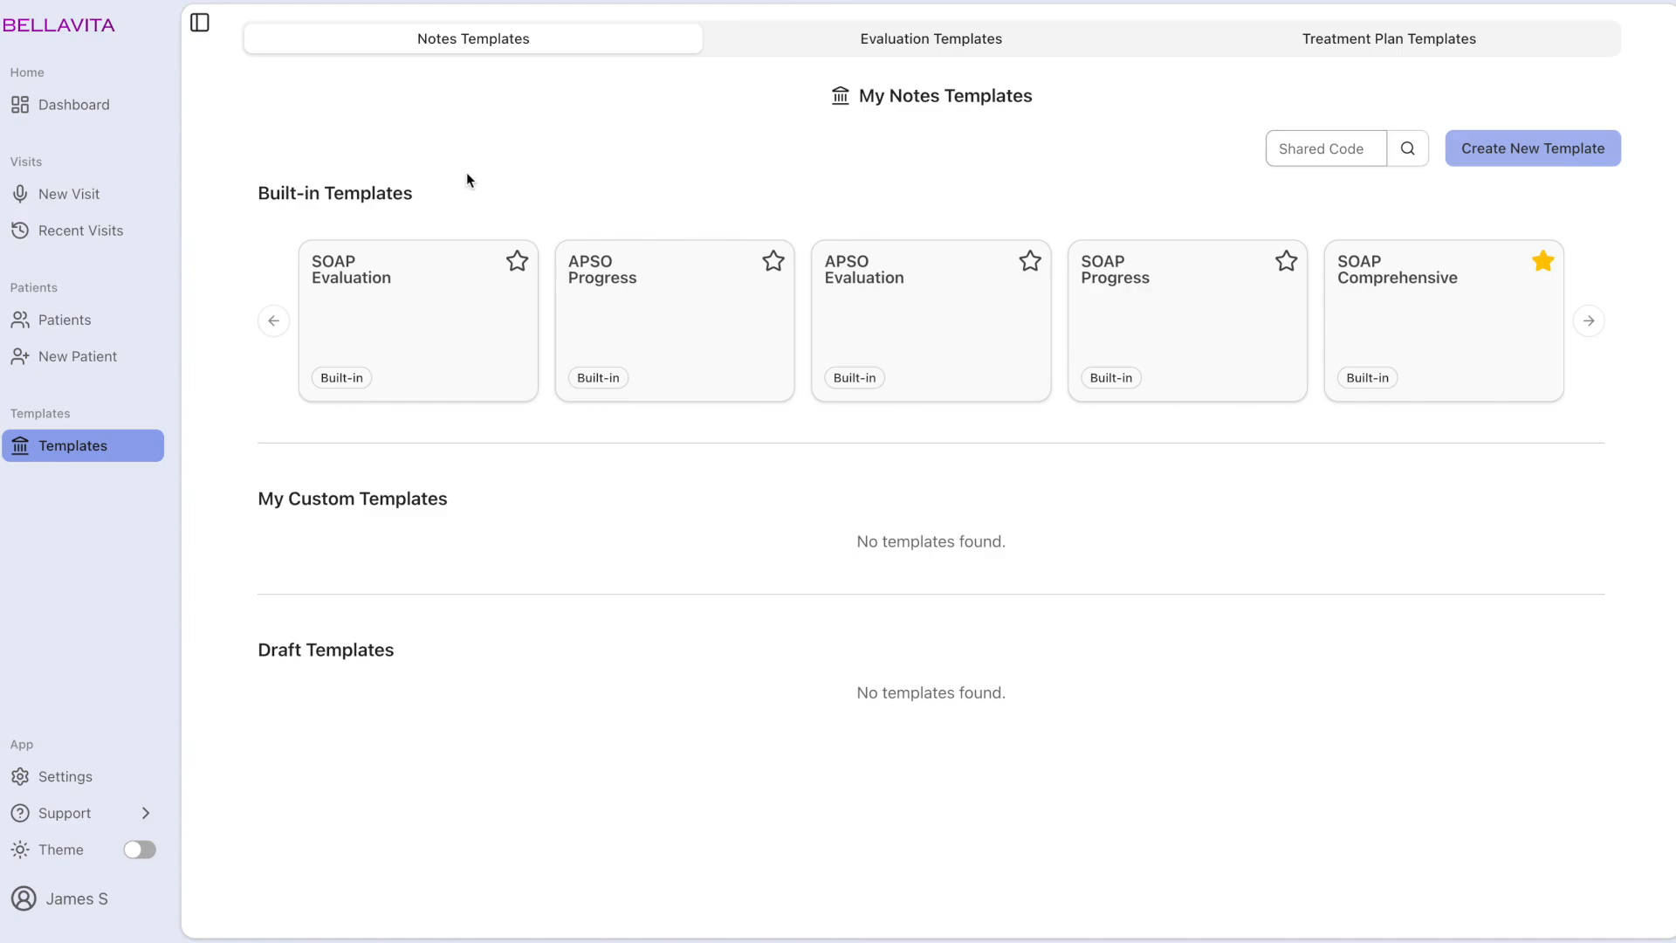
left_click_drag(259, 498, 467, 505)
left_click(468, 505)
left_click_drag(391, 651, 254, 651)
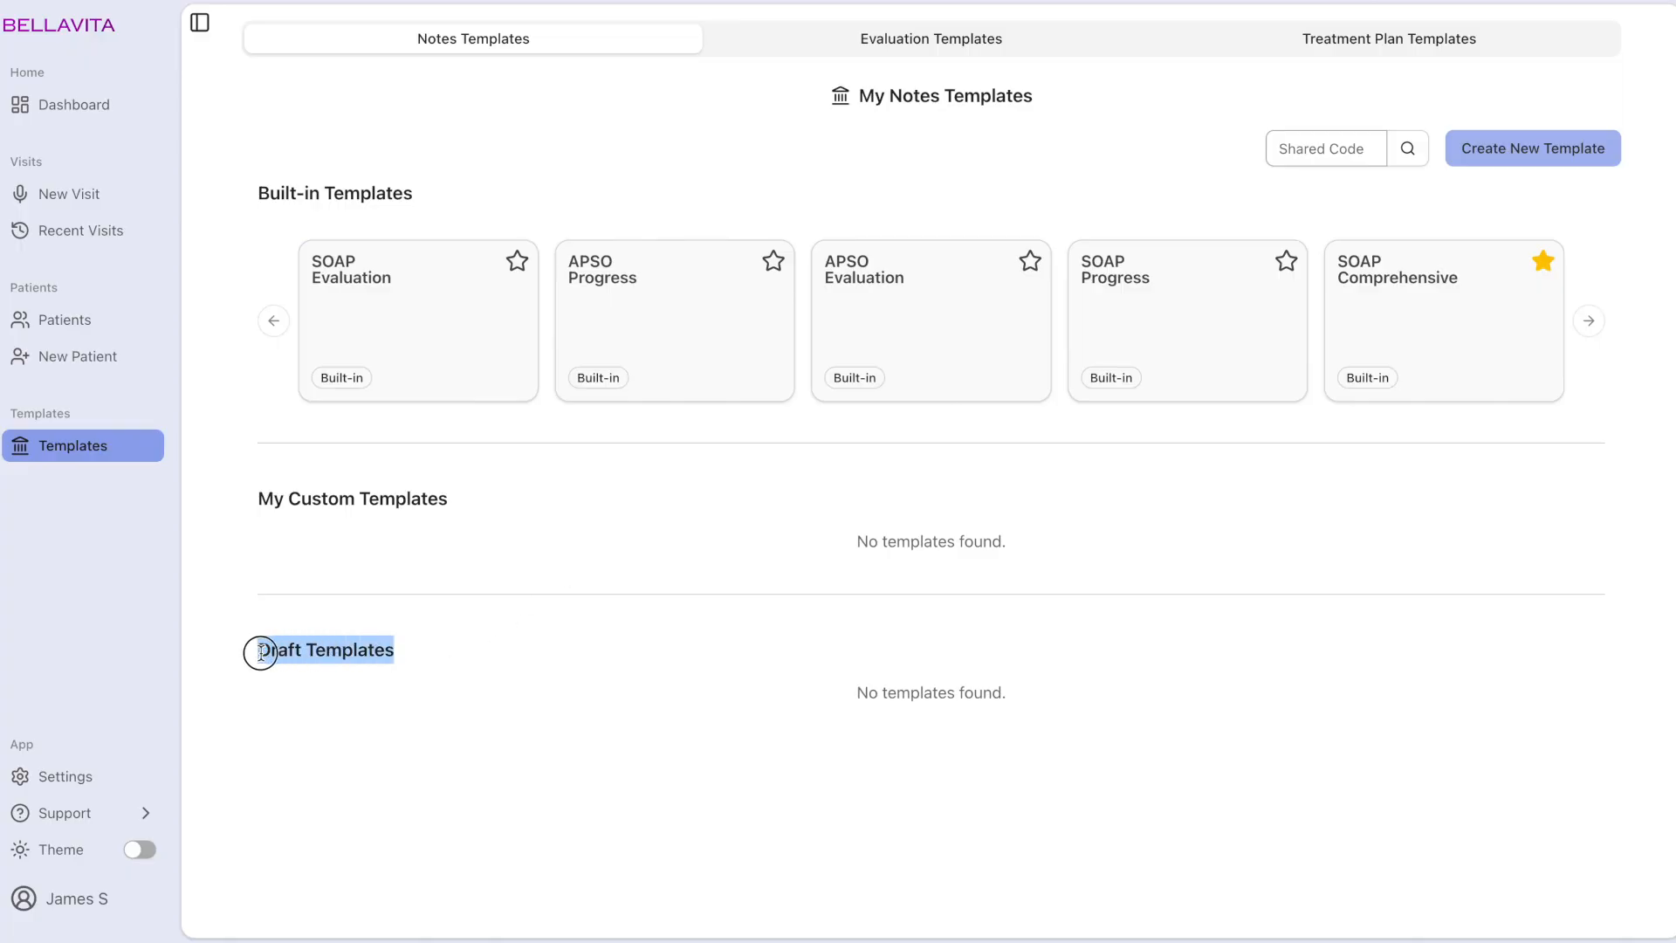
left_click(486, 681)
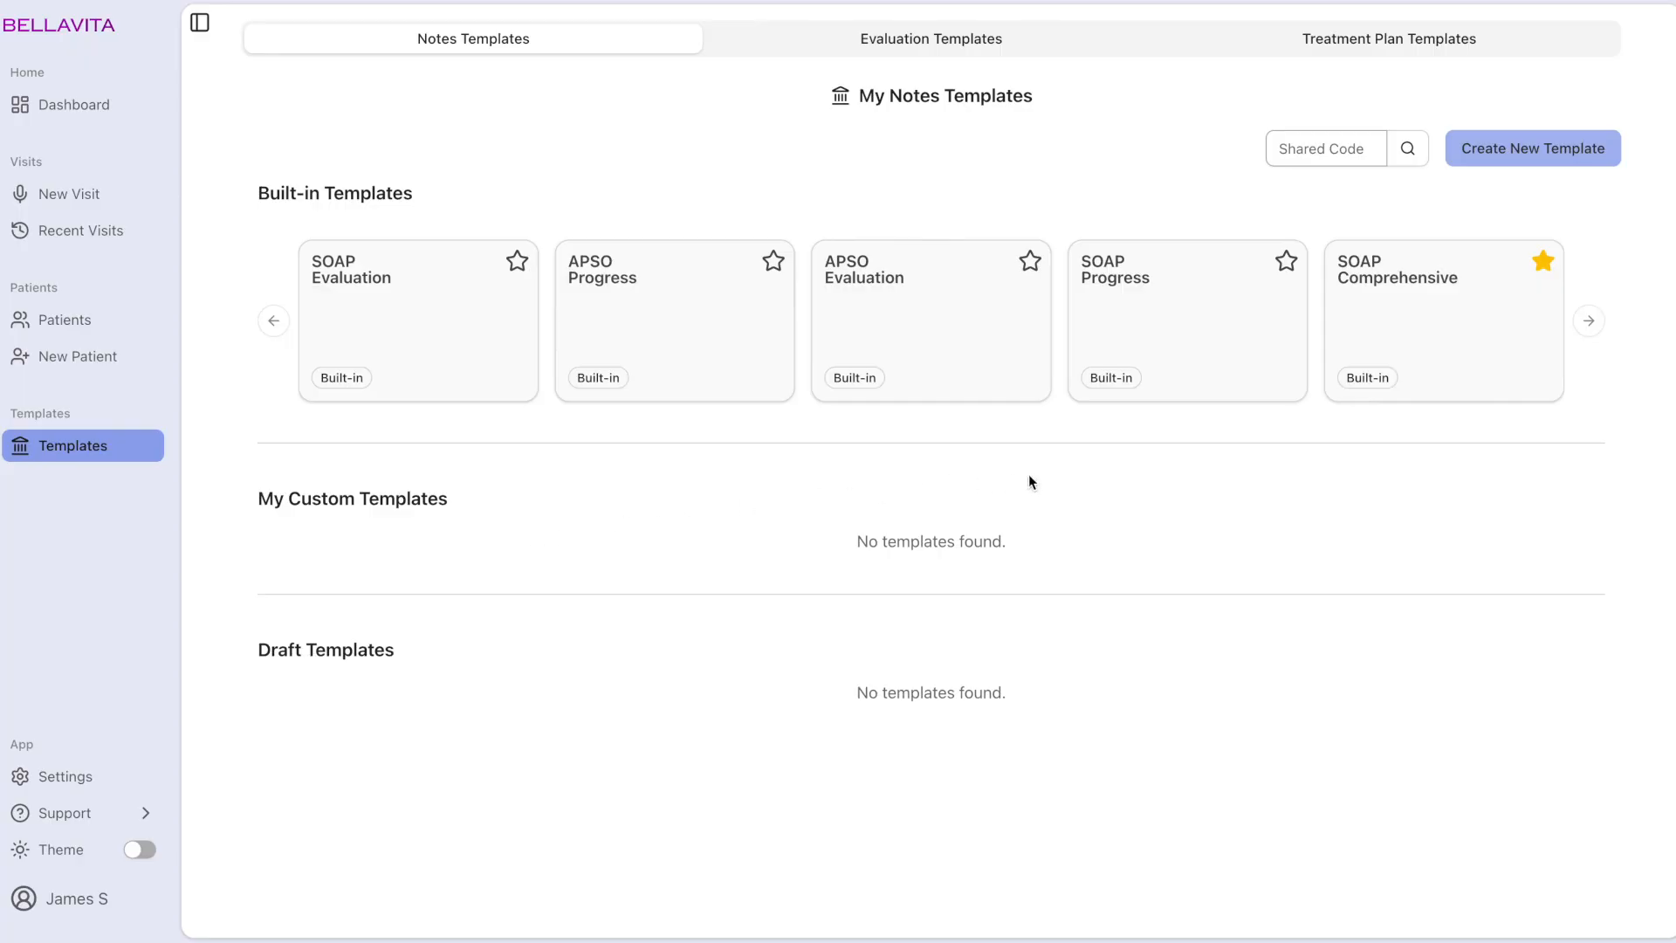
Try starring the built-in SOAP Progress template, and check the starred evaluation and treatment plan templates.
left_click(1292, 260)
left_click(1073, 38)
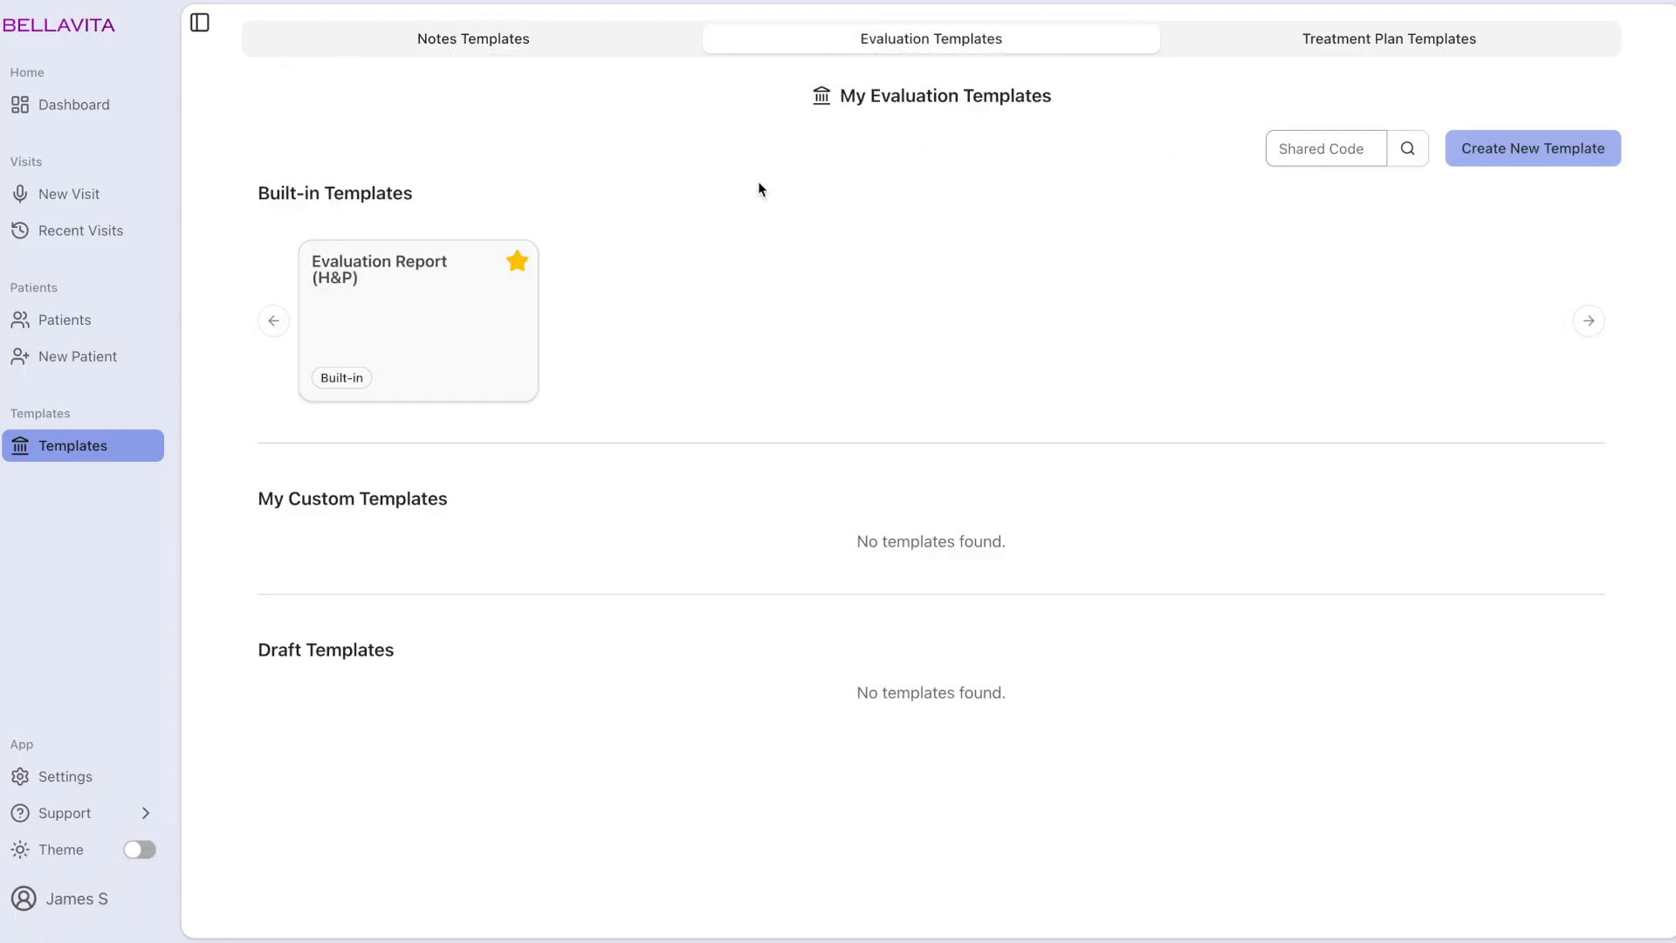
left_click(1202, 40)
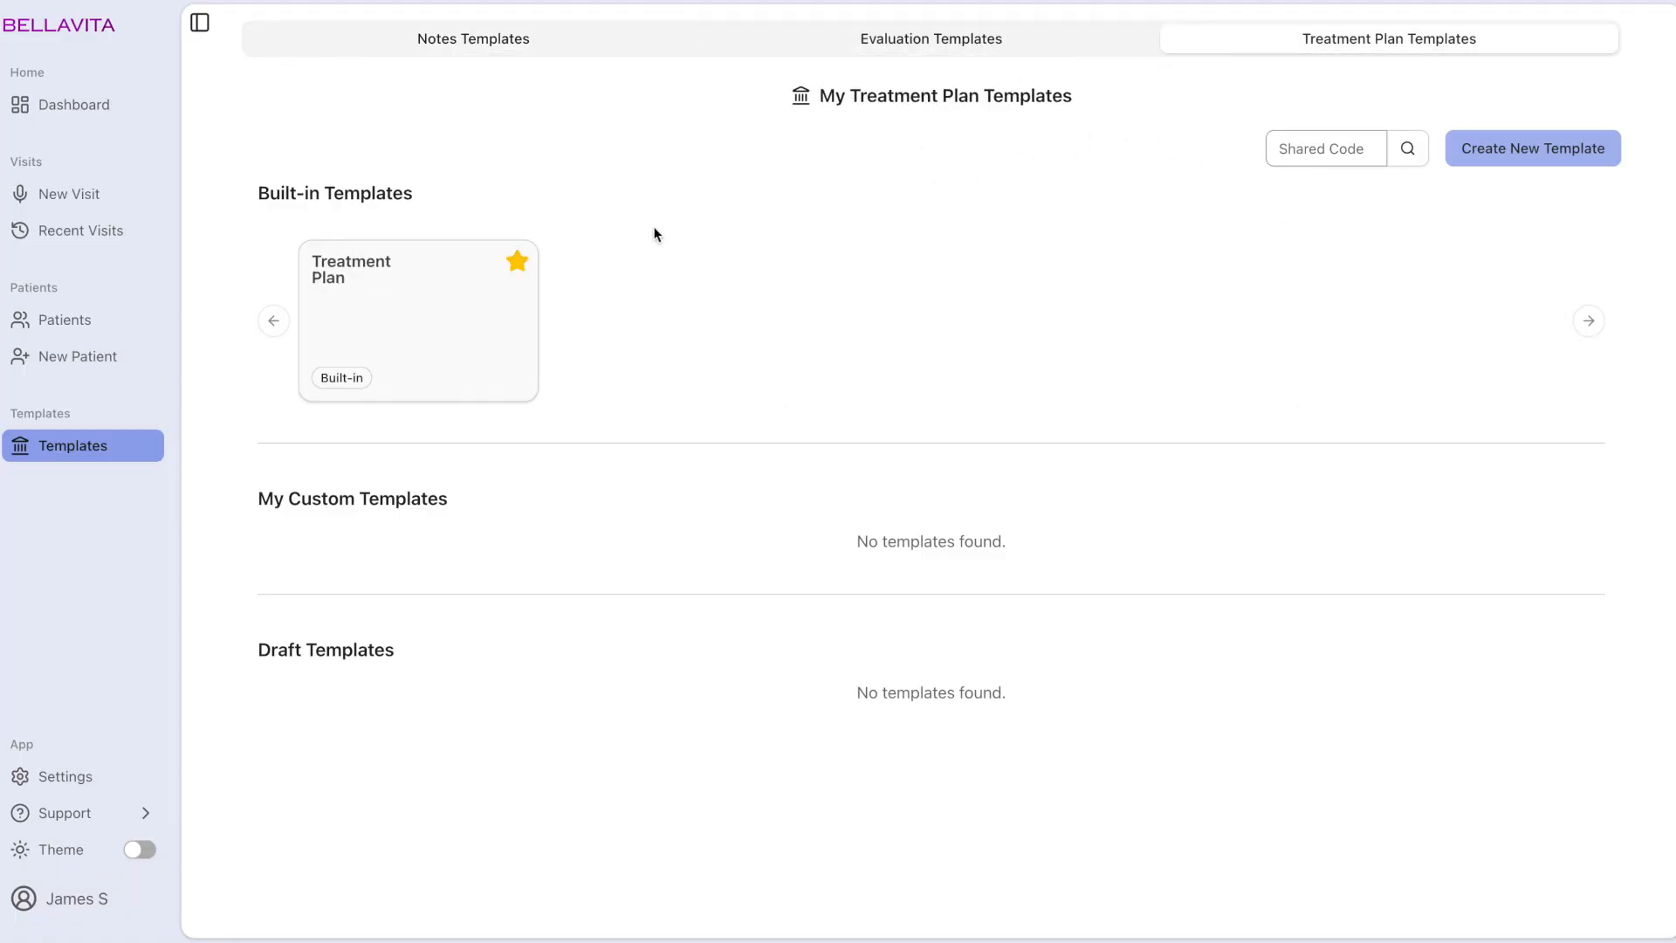
left_click(591, 48)
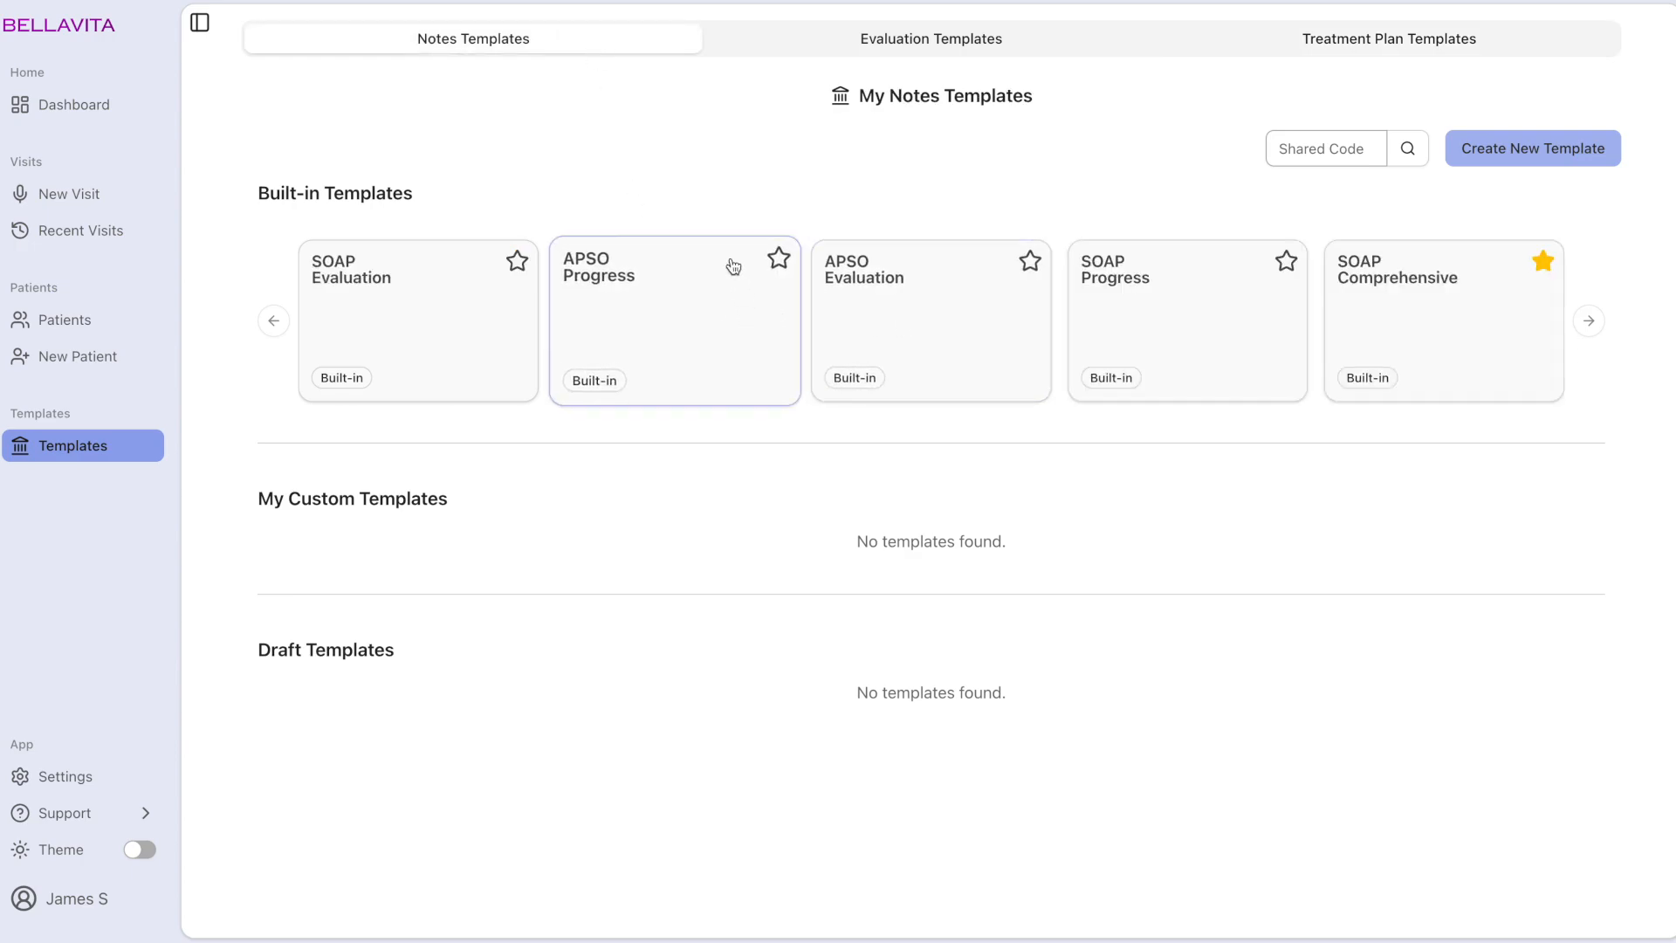
Open the built-in APSO Progress template to view its sections, and close it without saving.
left_click(703, 312)
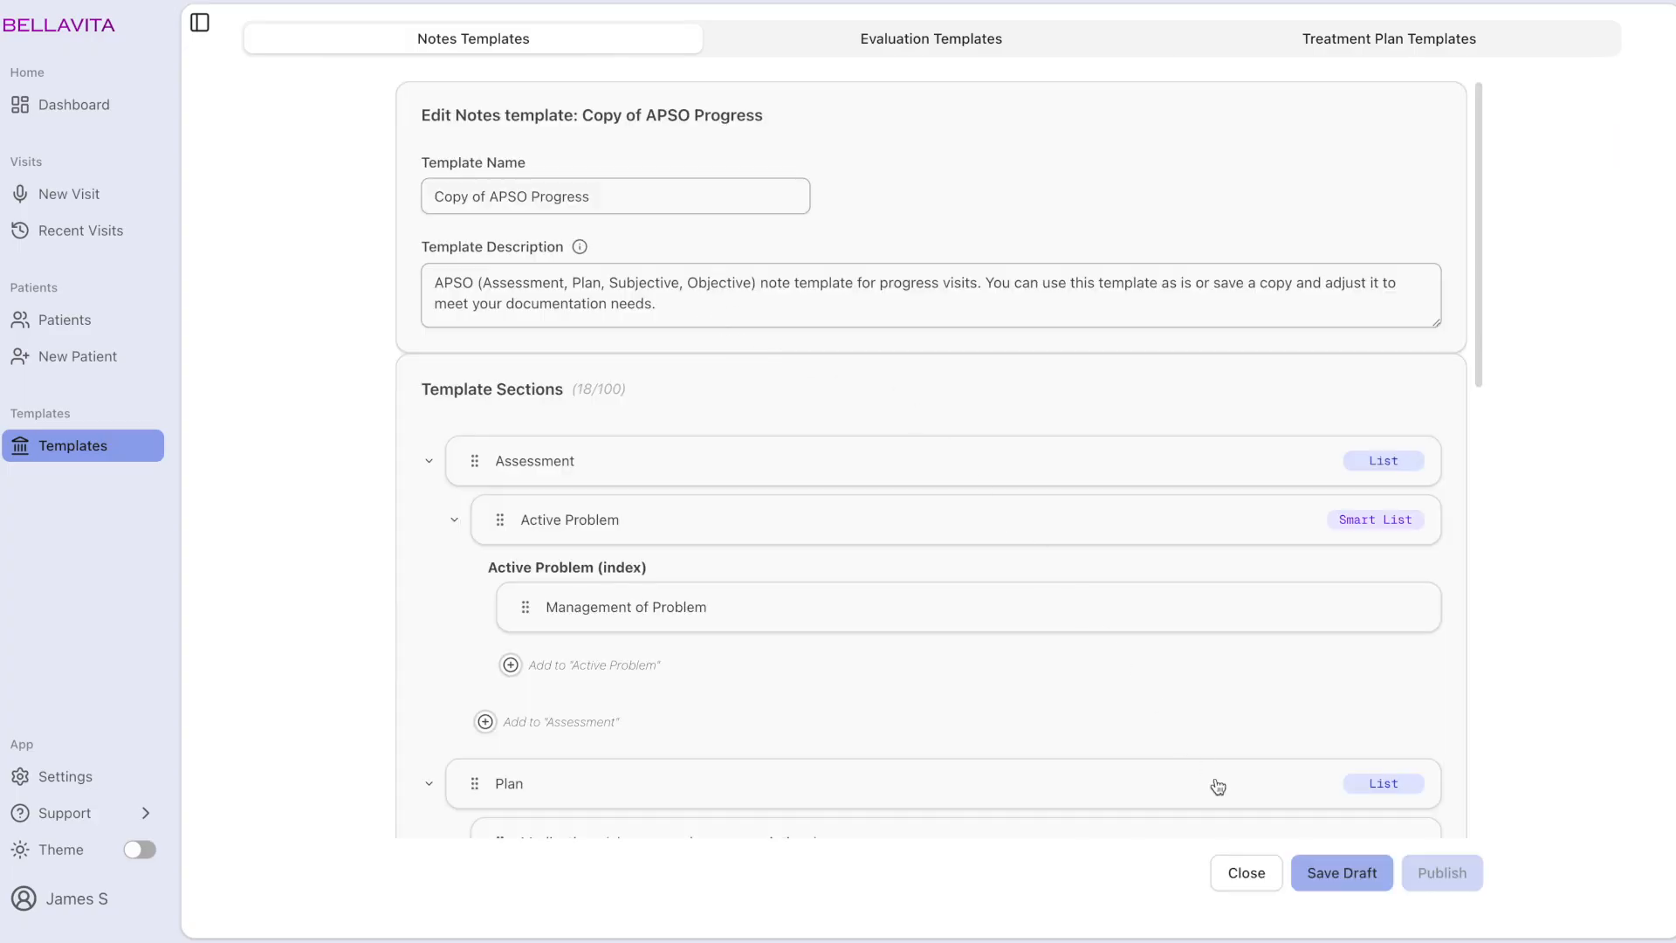
left_click(1242, 872)
Create a new notes template based on the built-in SOAP Comprehensive template and name it My SOAP.
left_click(1495, 153)
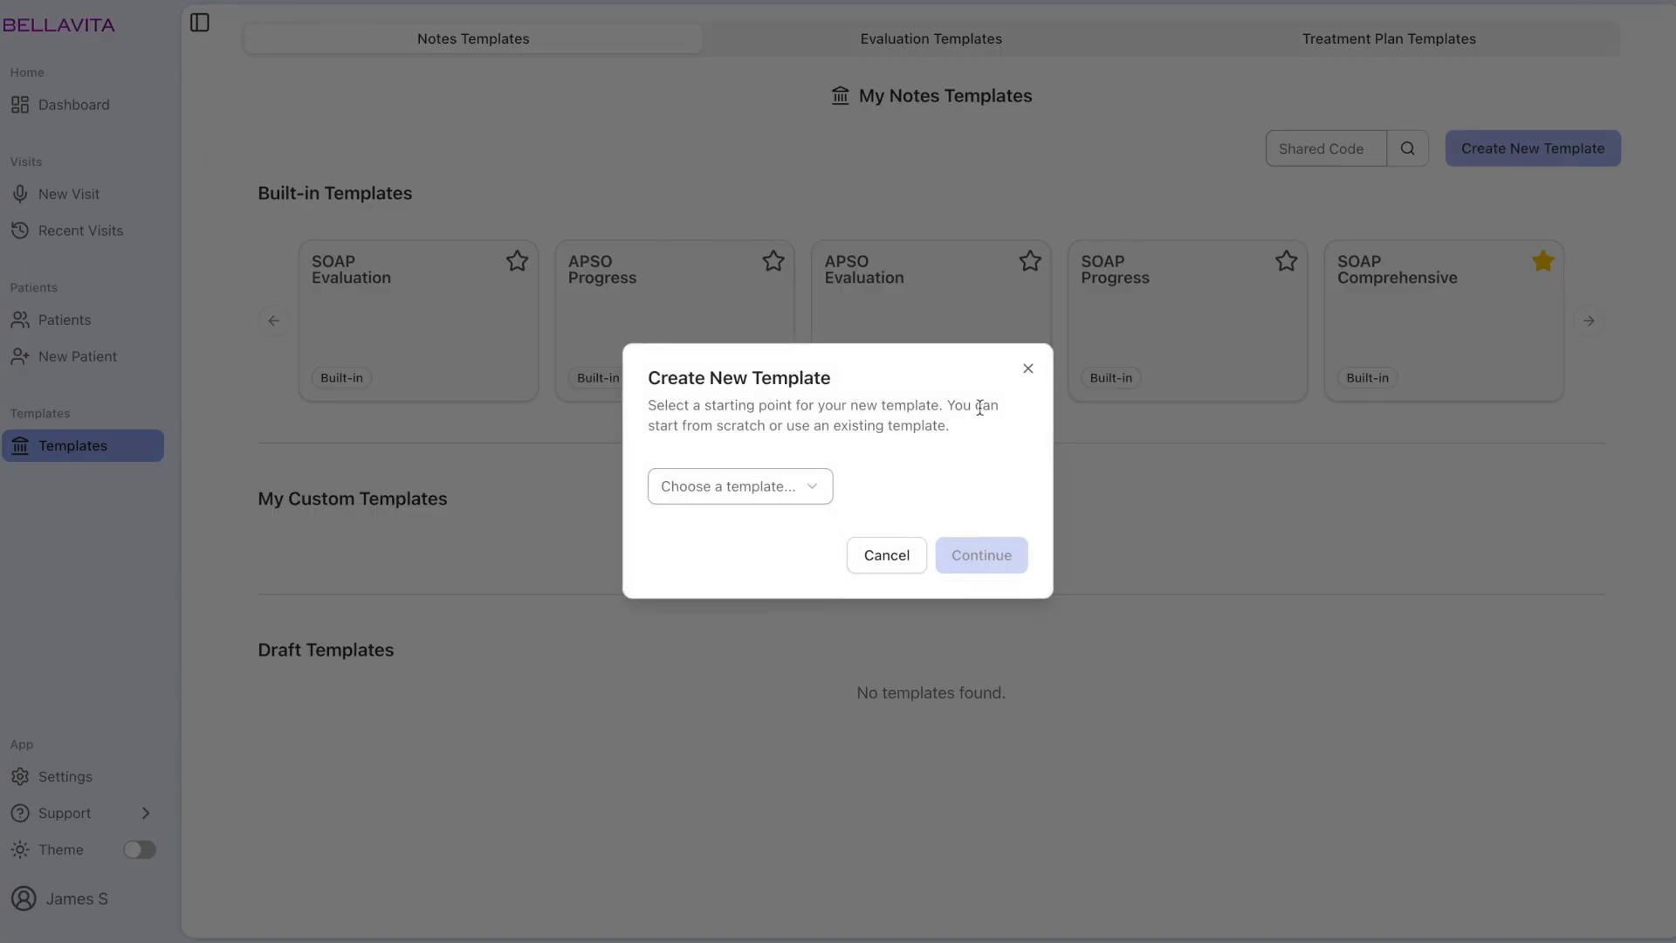
left_click(817, 489)
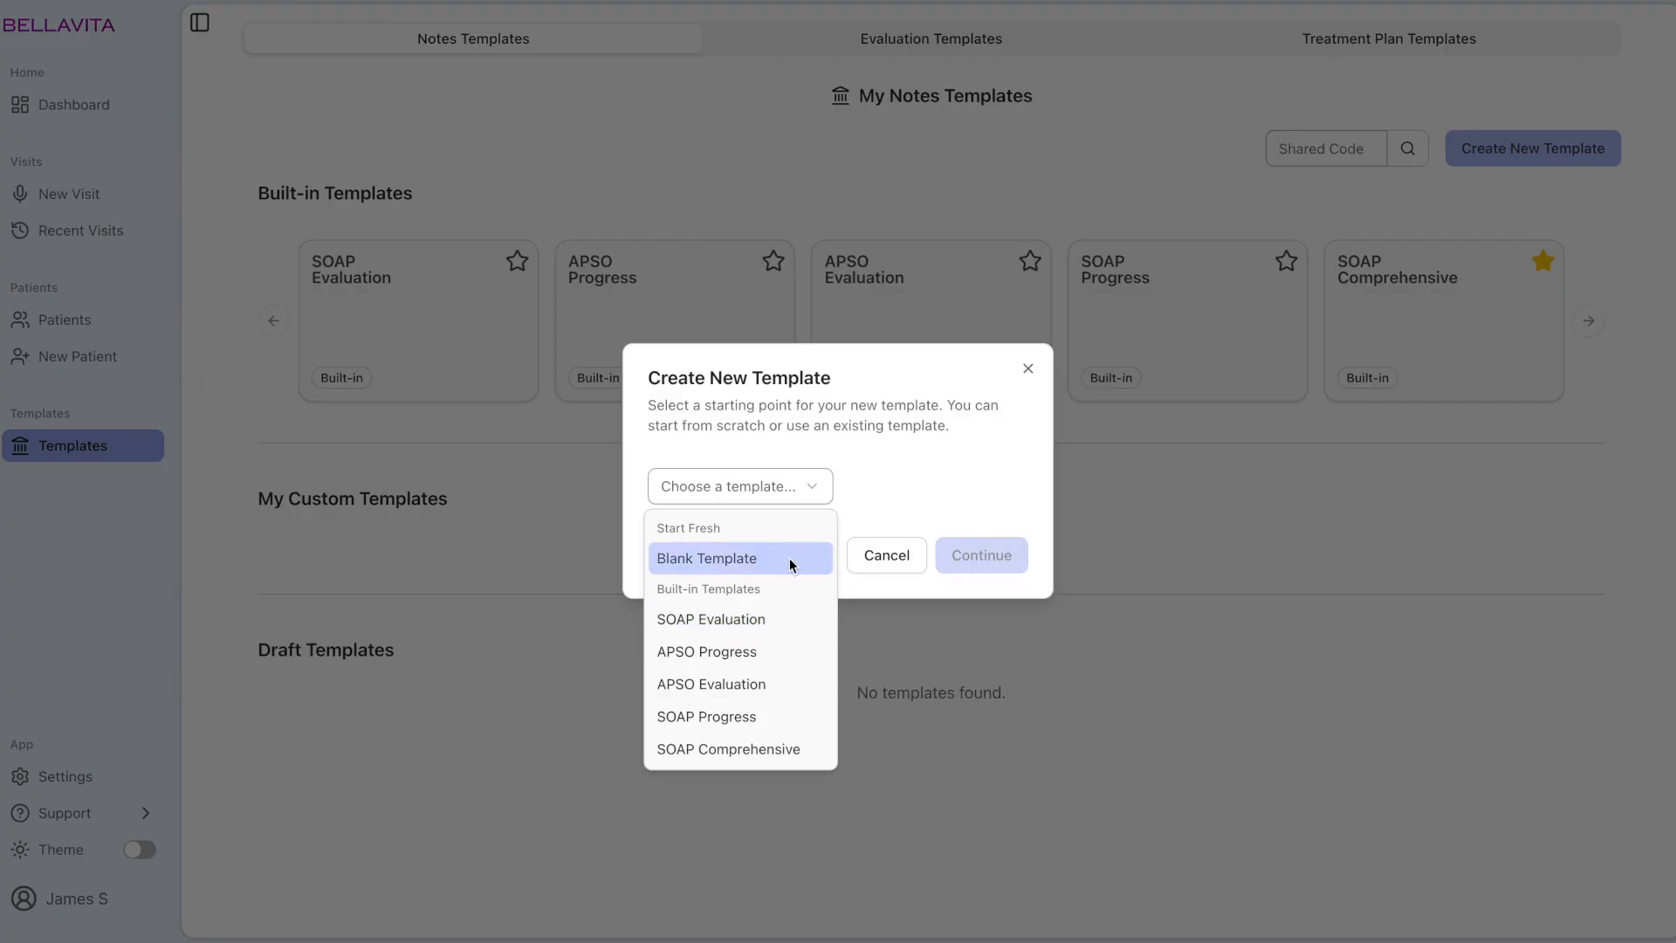
left_click(797, 750)
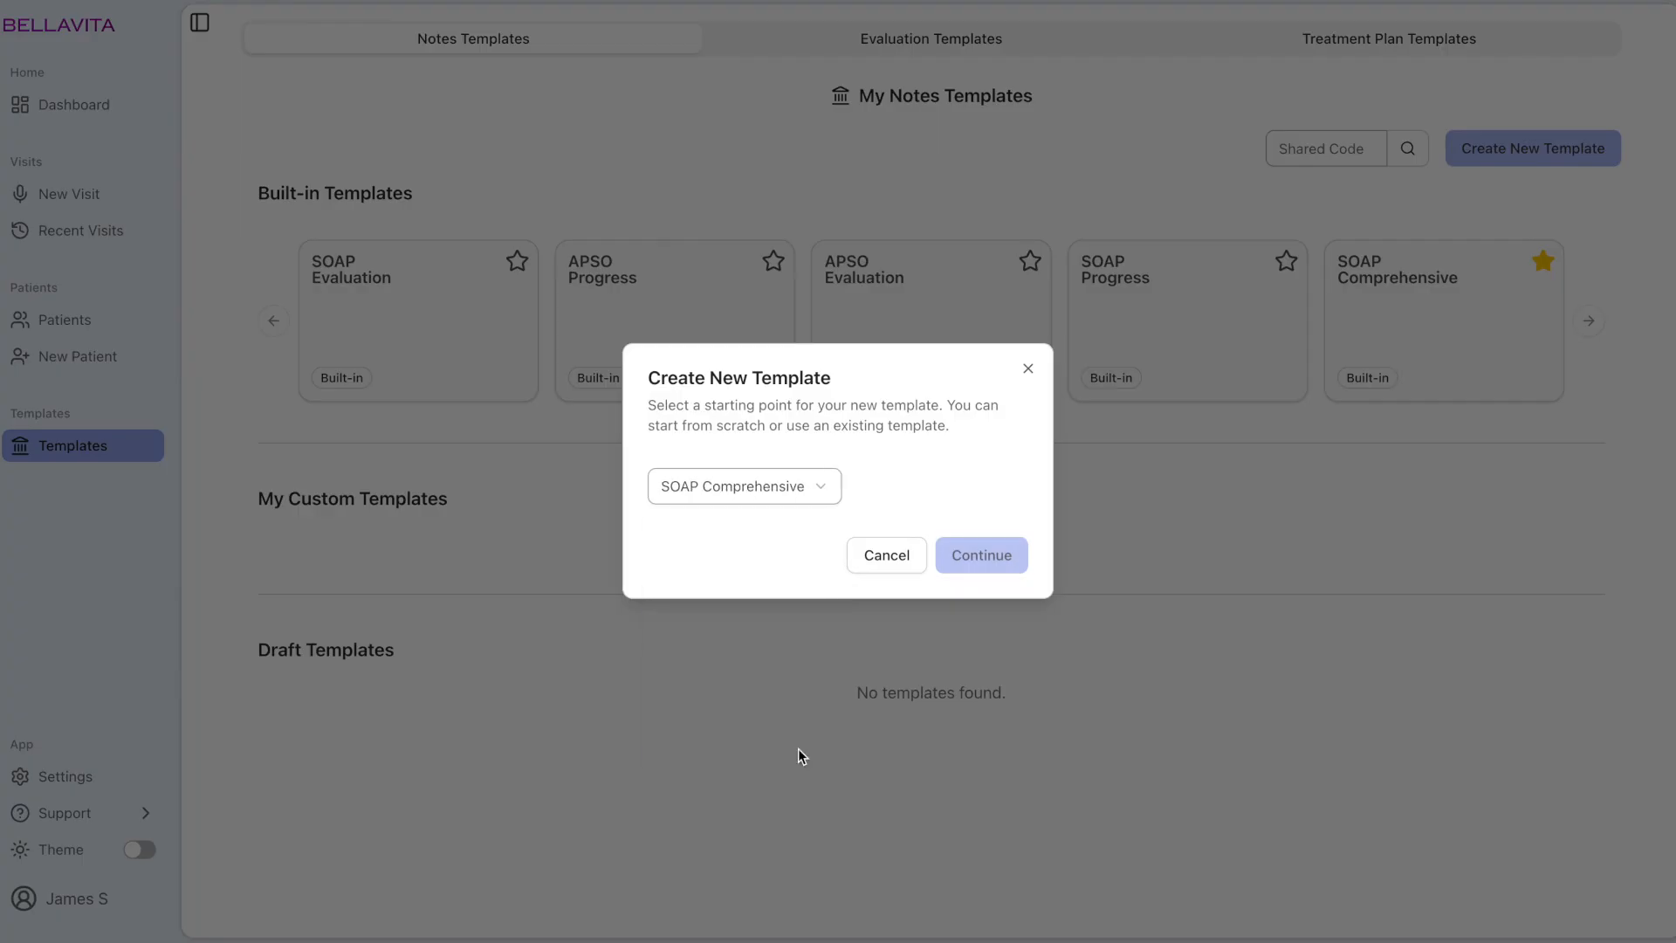
left_click(991, 567)
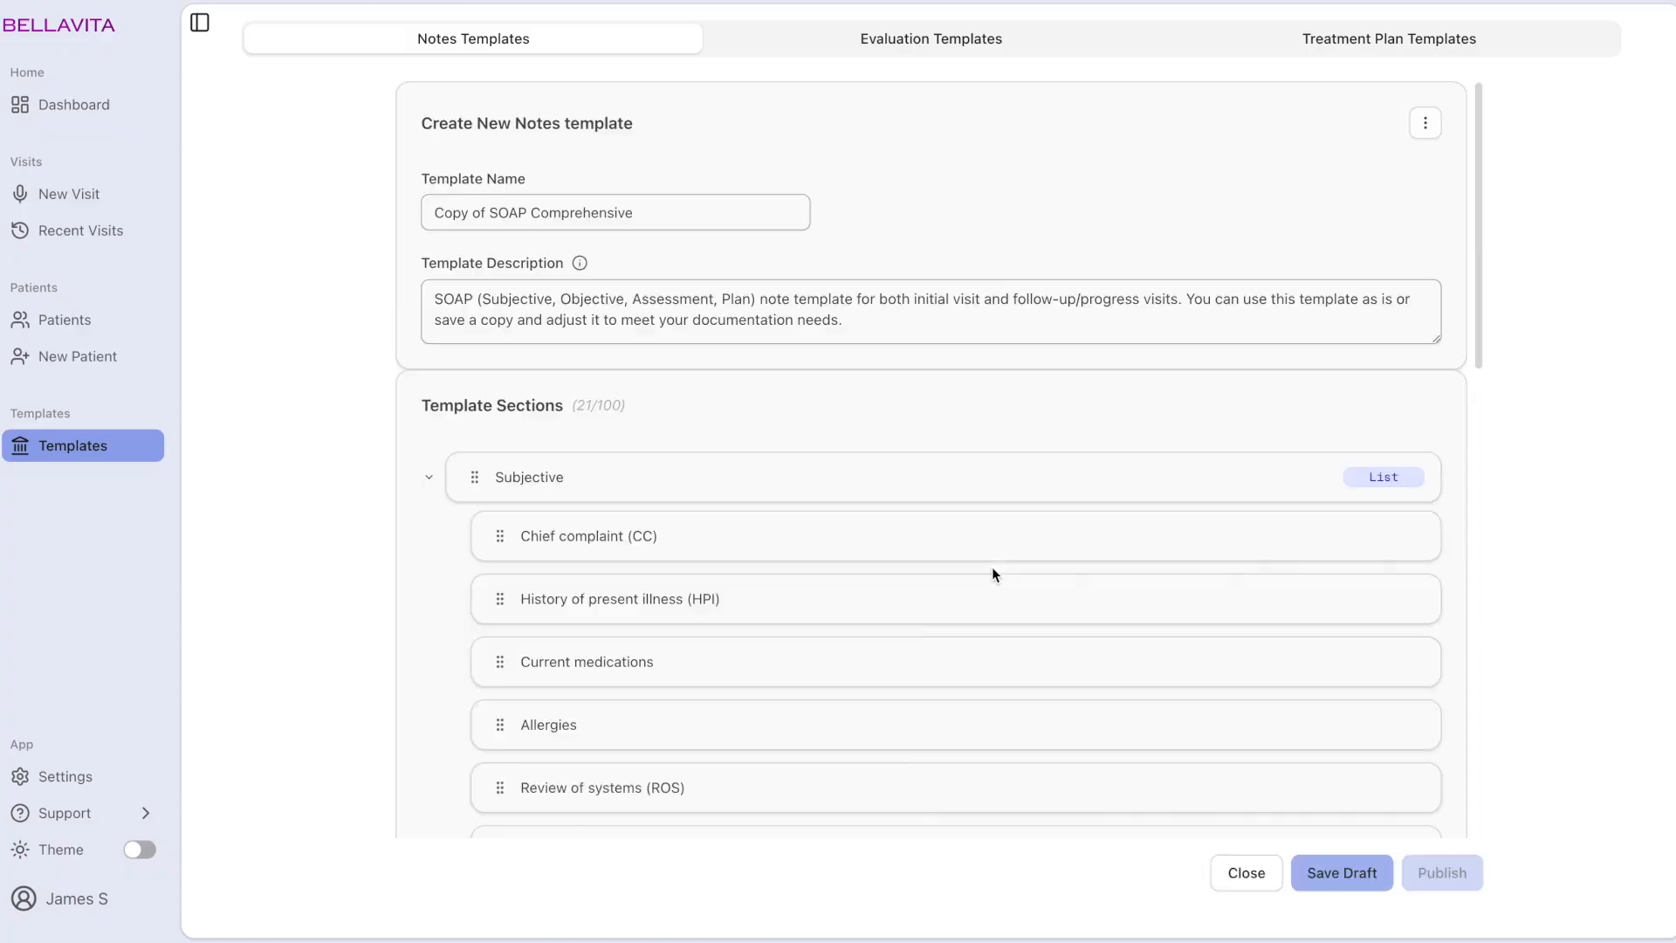
left_click_drag(642, 196, 435, 190)
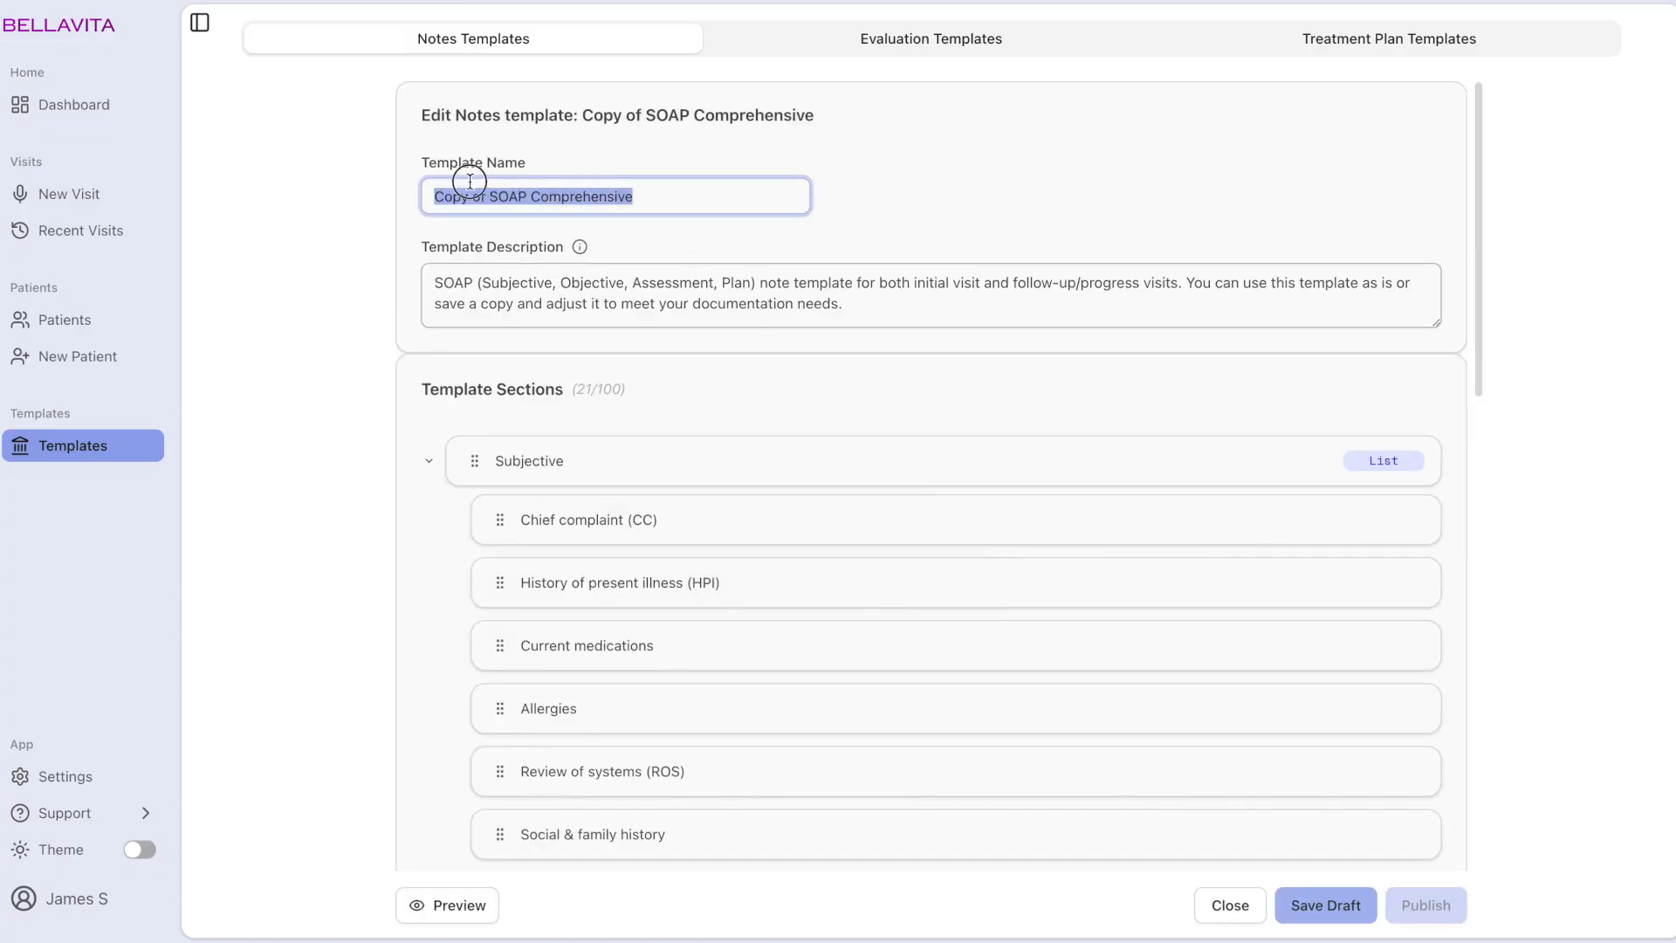
type("My SOAP")
Move Review of systems (ROS) directly below History of present illness (HPI), and save the template as a draft before closing it.
left_click_drag(488, 779, 429, 653)
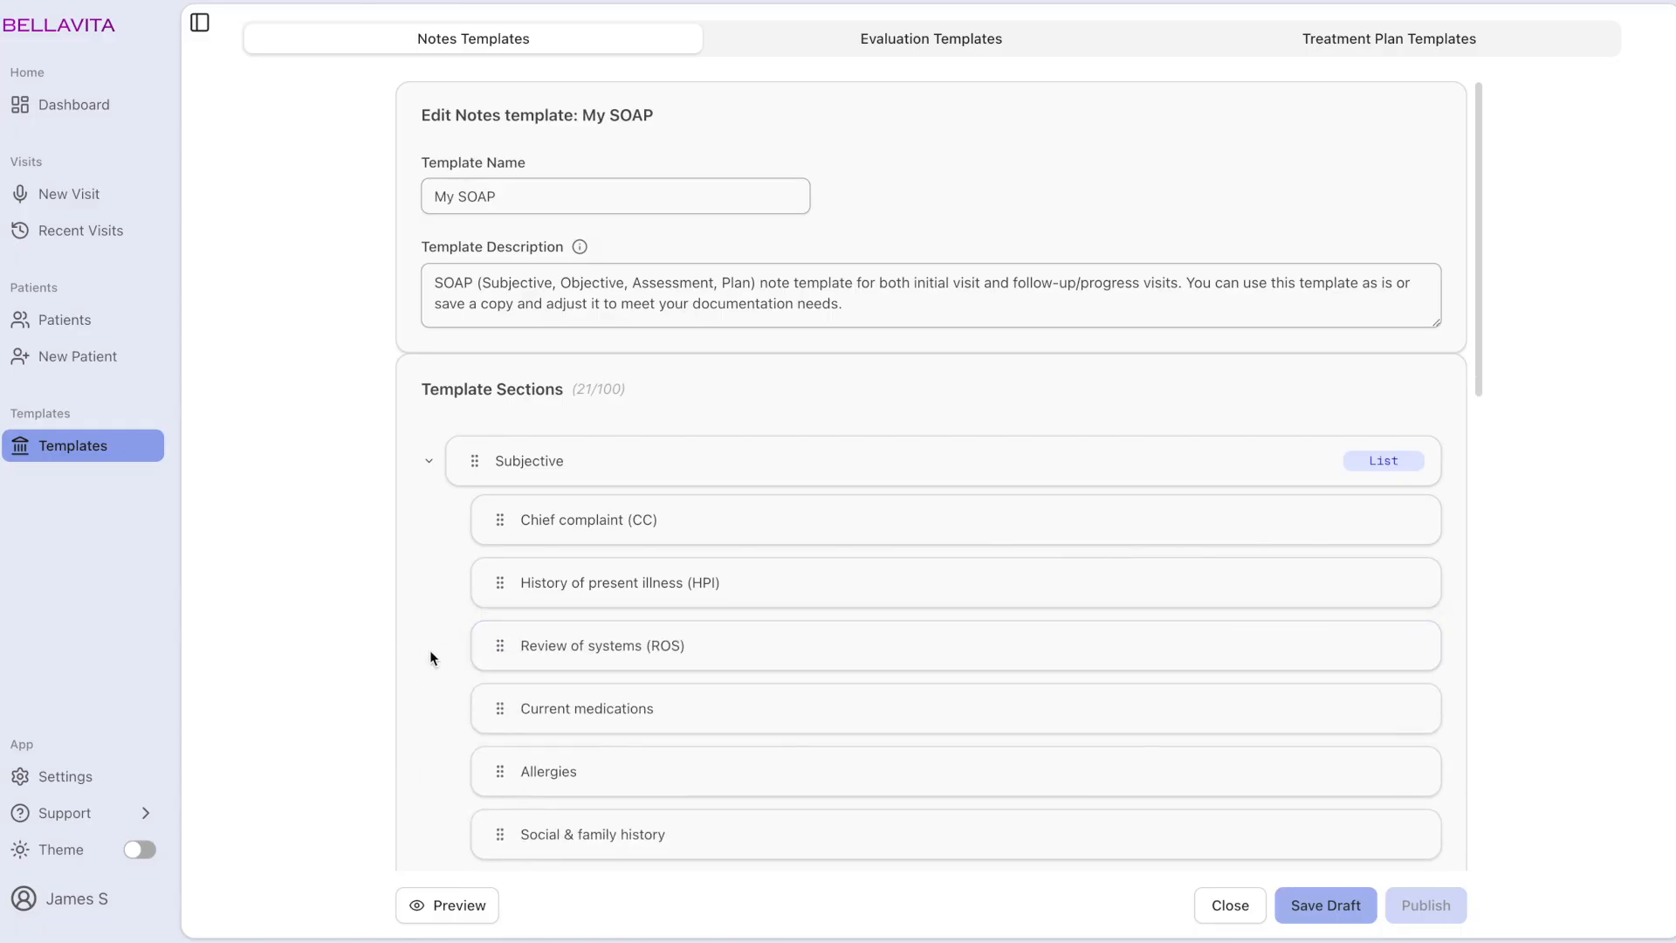
left_click(1351, 908)
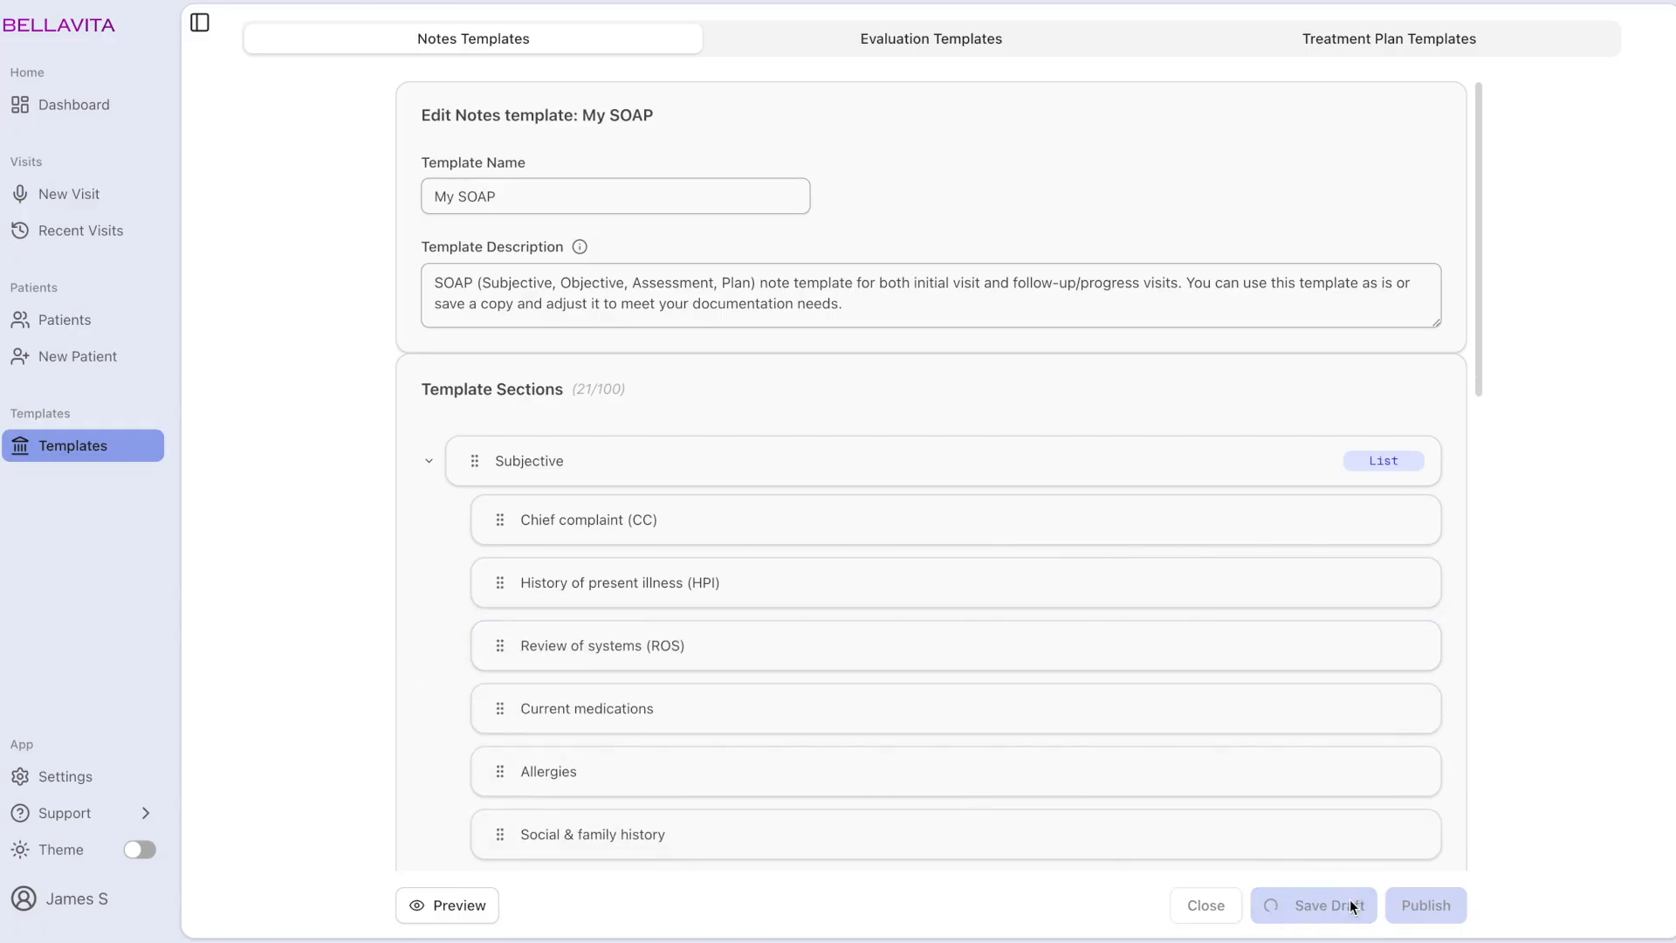
left_click(1257, 895)
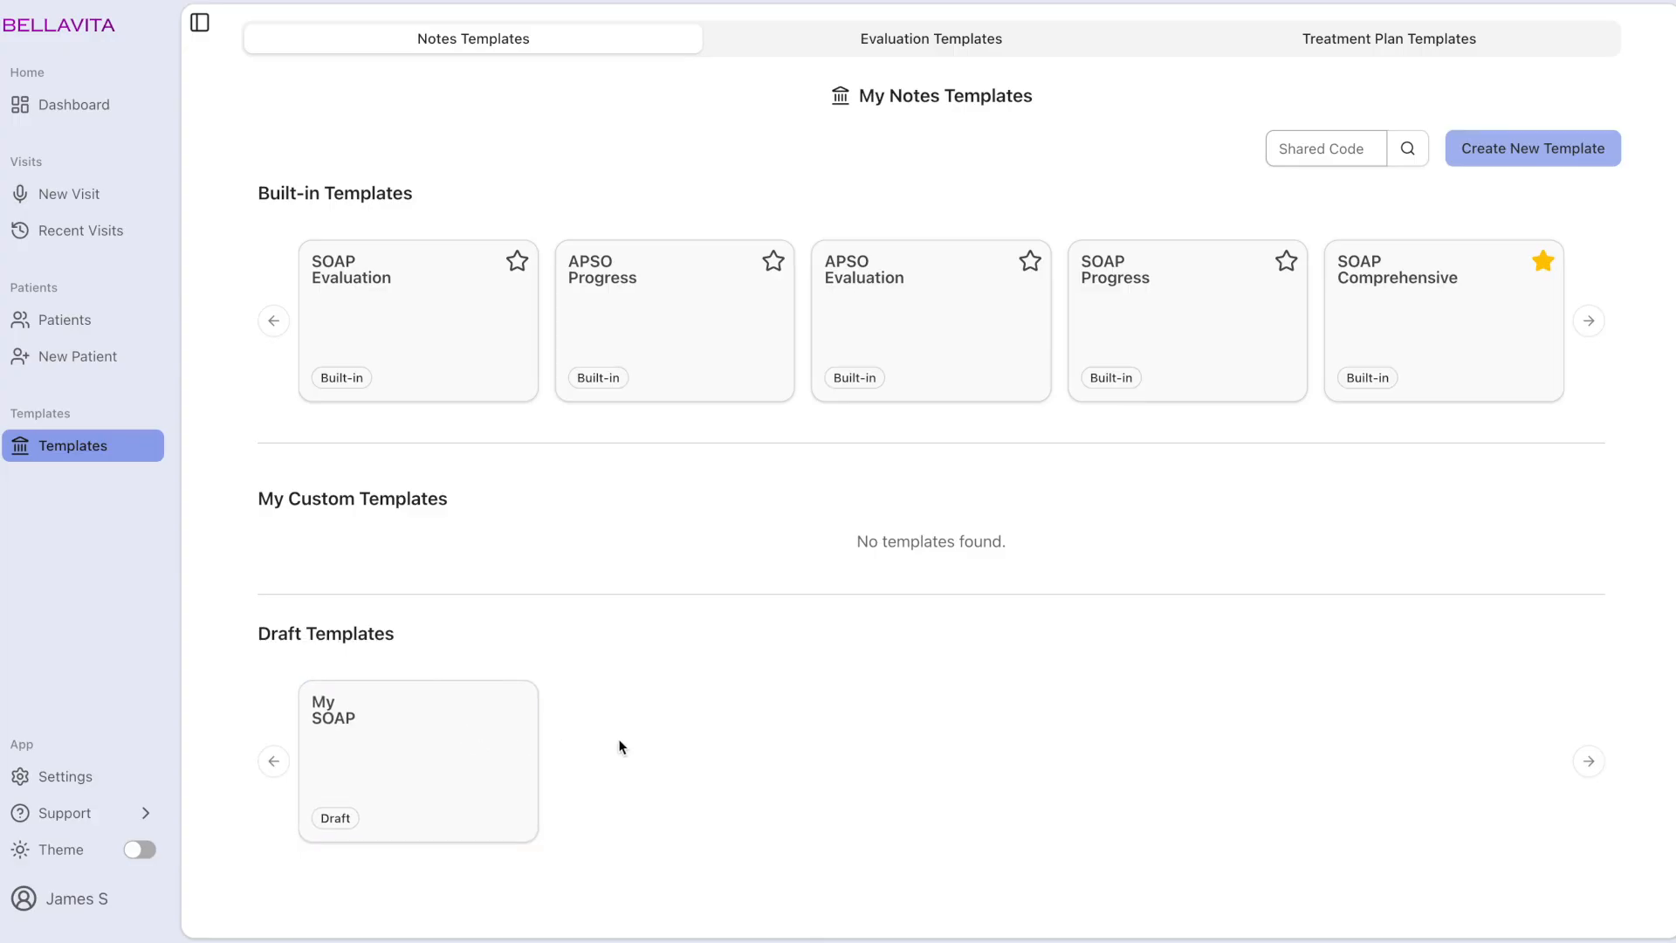
Reopen the My SOAP draft, look through its sections and save the draft again.
left_click(505, 759)
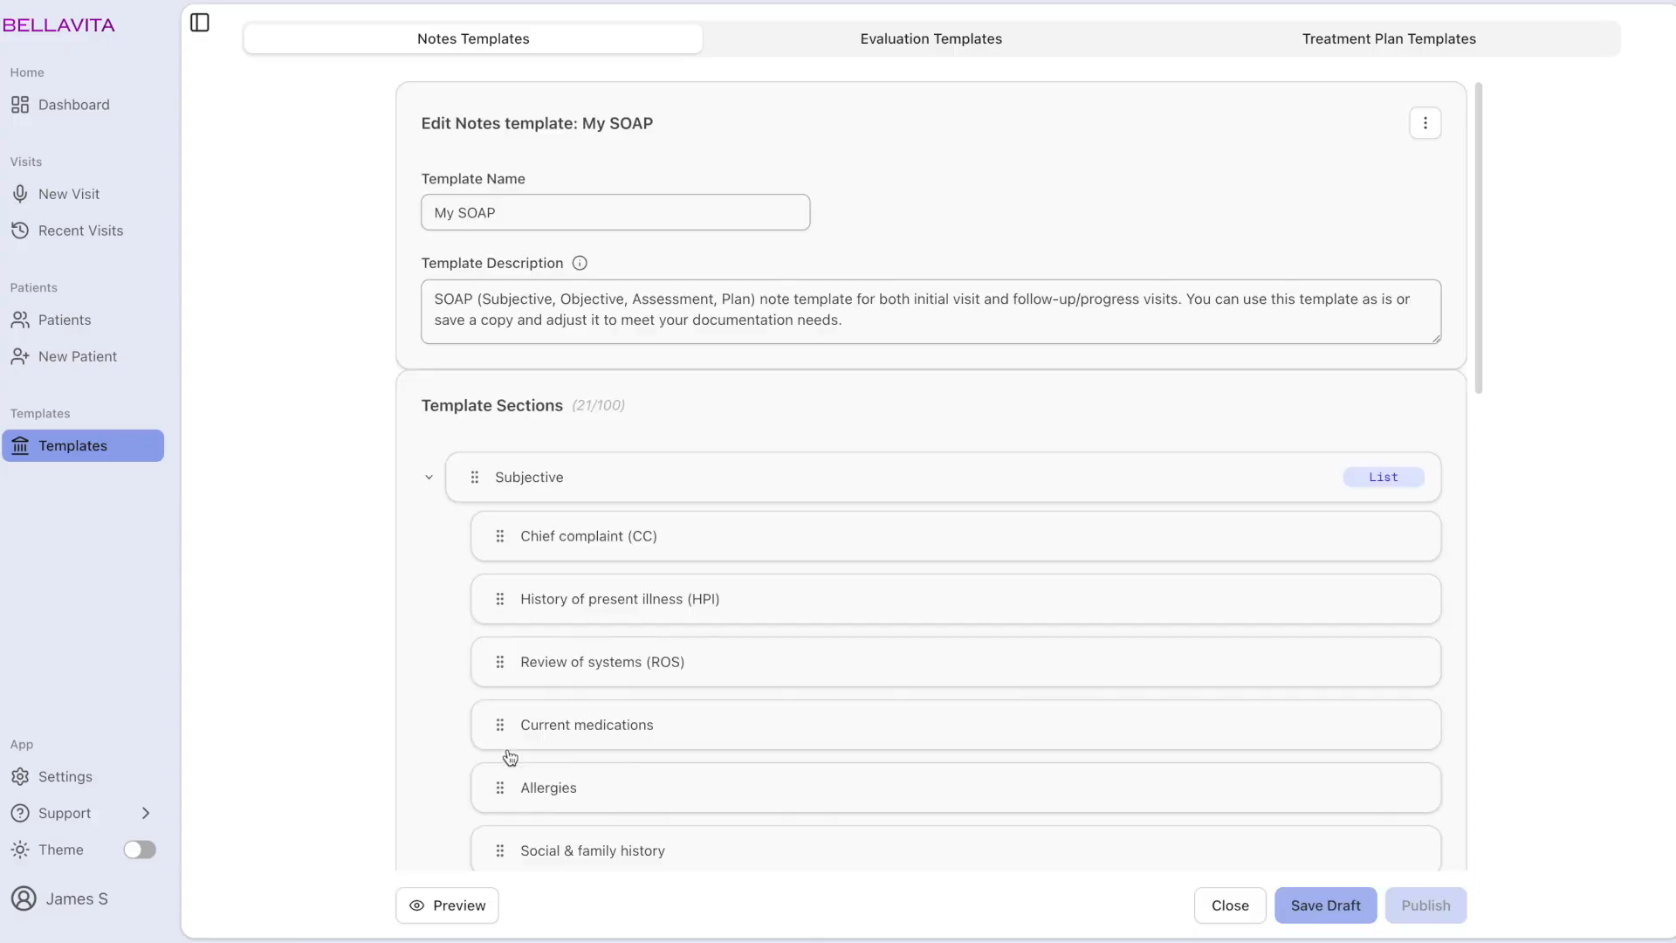
scroll(464, 648, "down", 6)
scroll(458, 658, "up", 4)
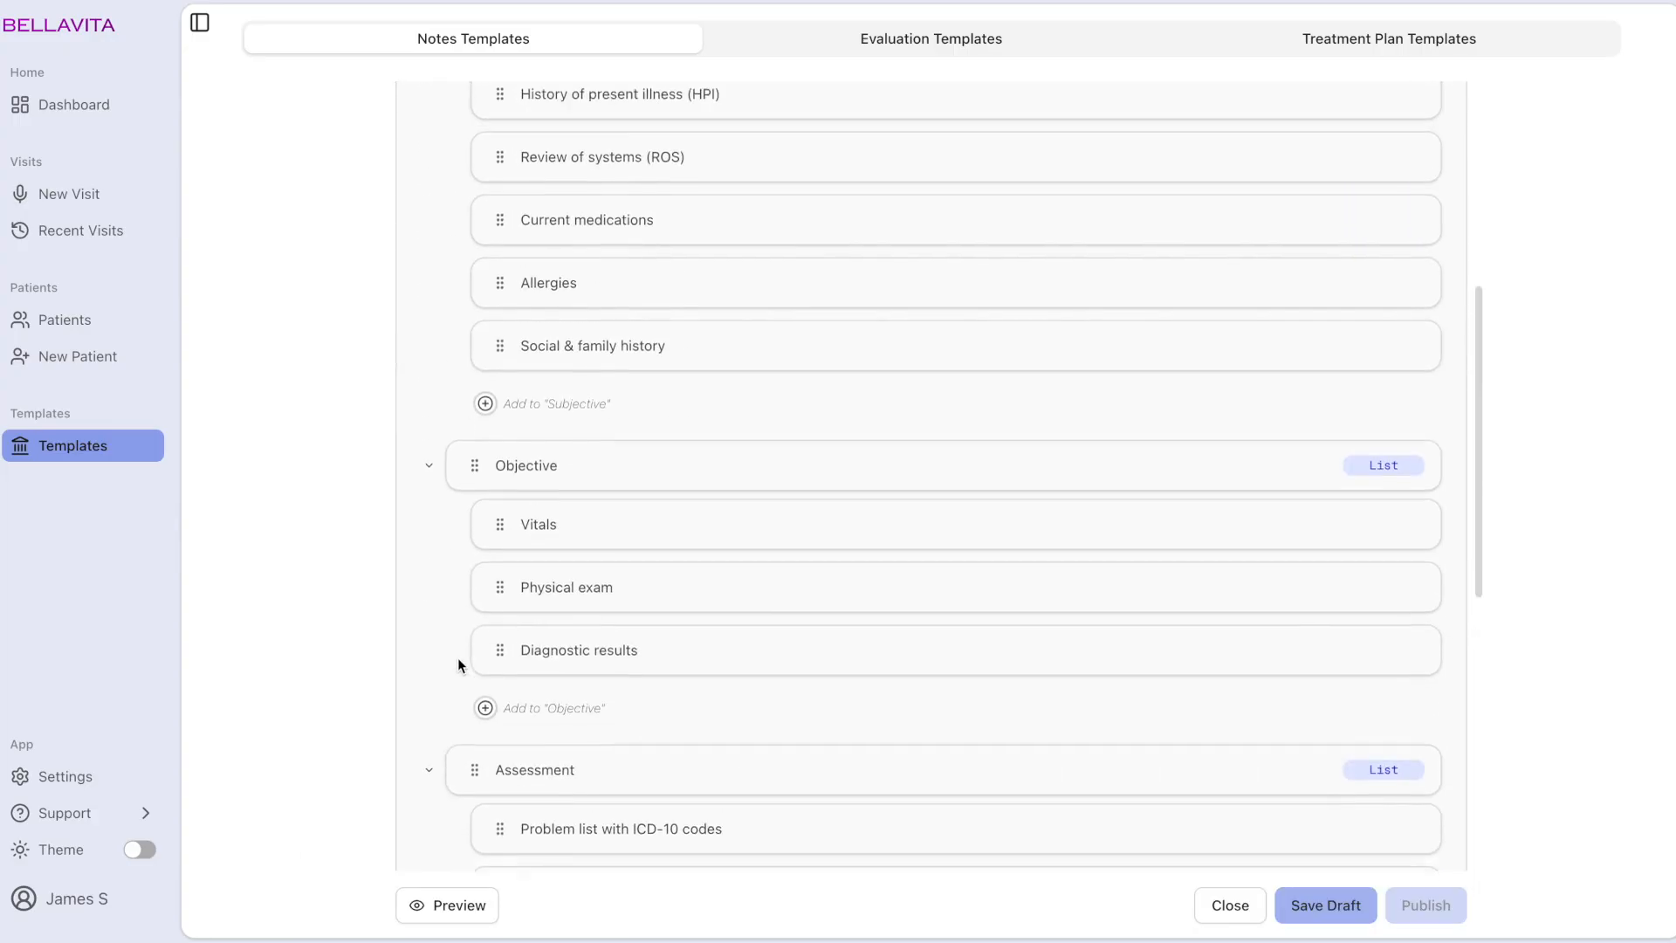
left_click(1332, 910)
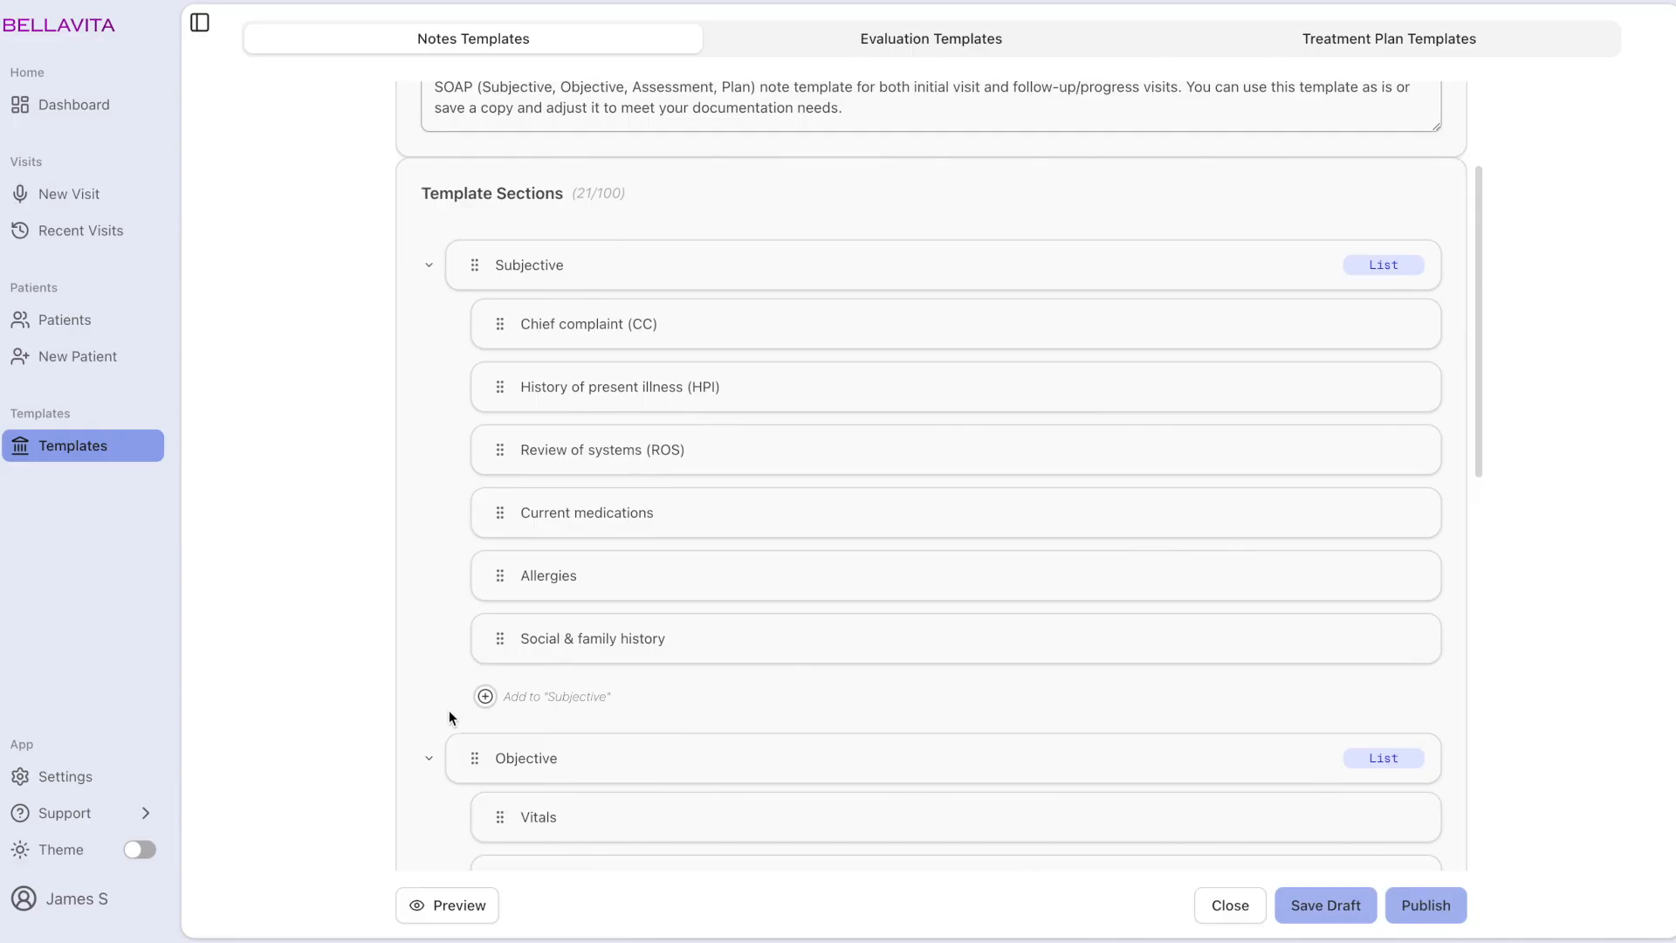
Preview the My SOAP template with its sample note content from Subjective through Plan, and close the preview.
left_click(470, 908)
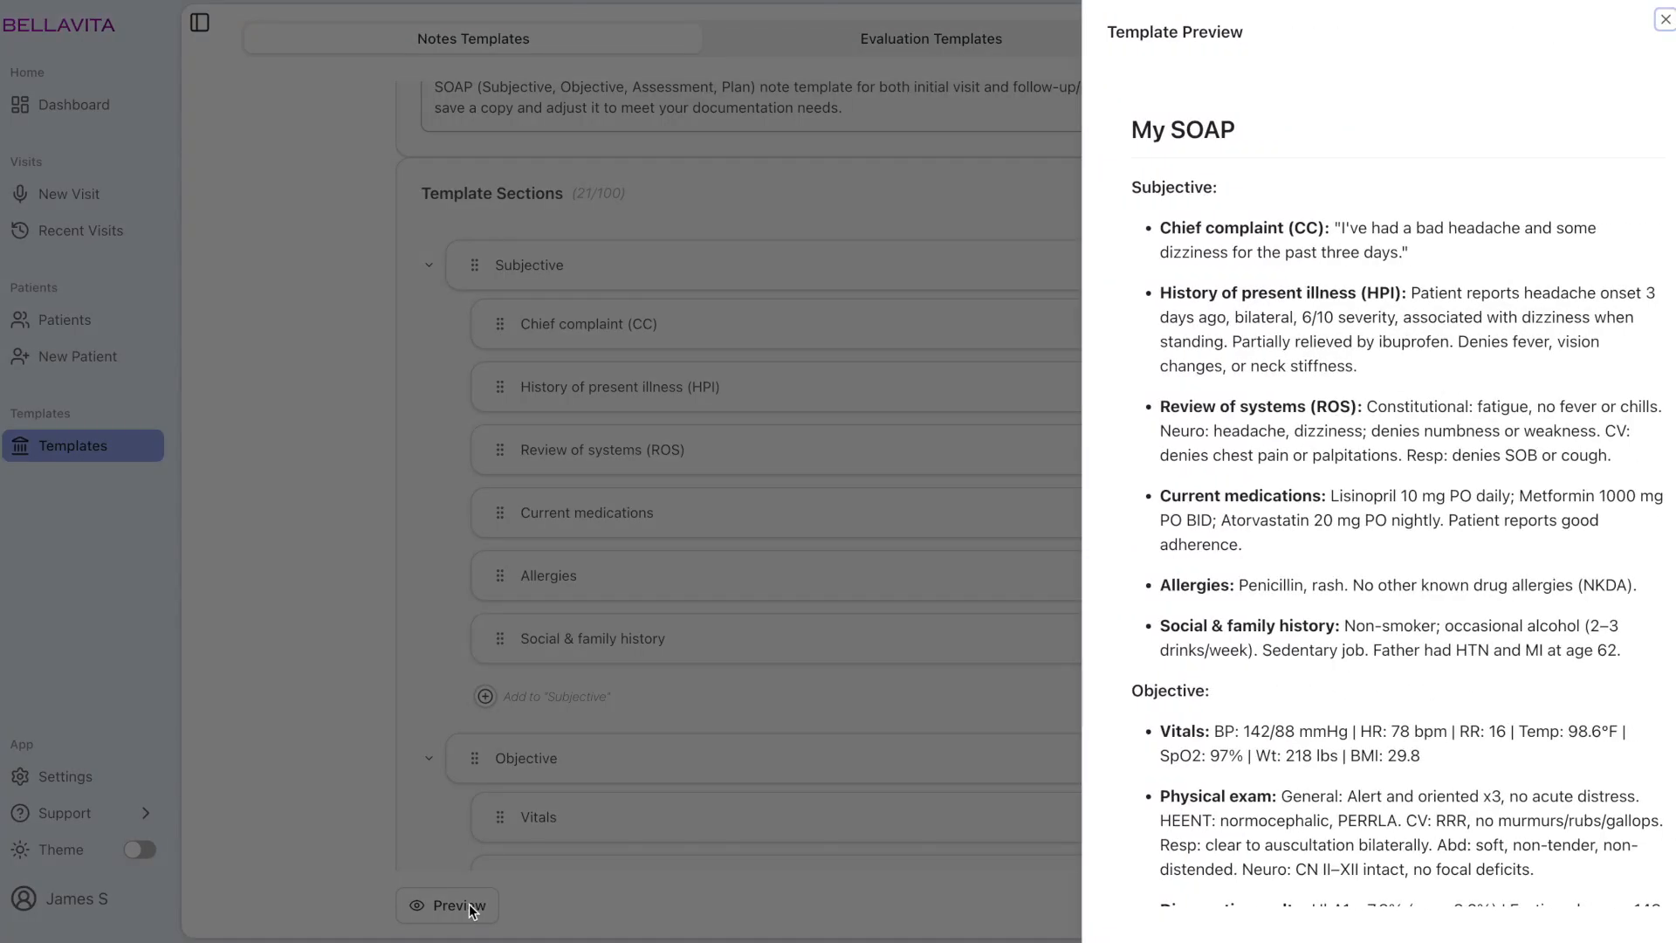
scroll(1130, 402, "down", 8)
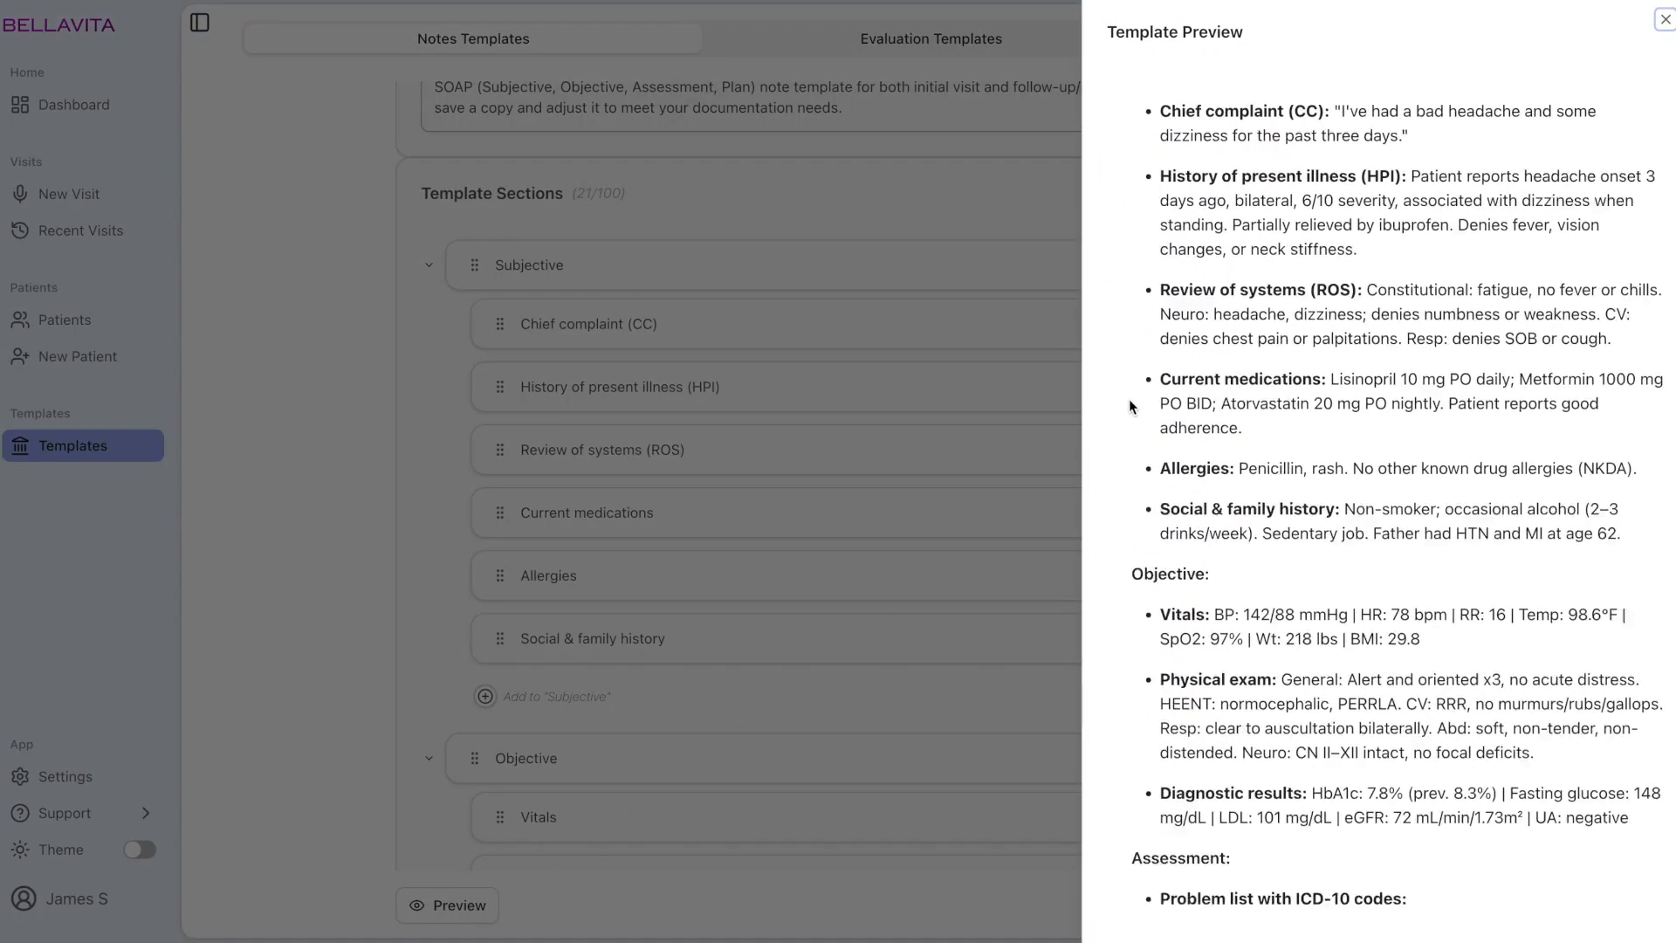
scroll(1128, 403, "down", 8)
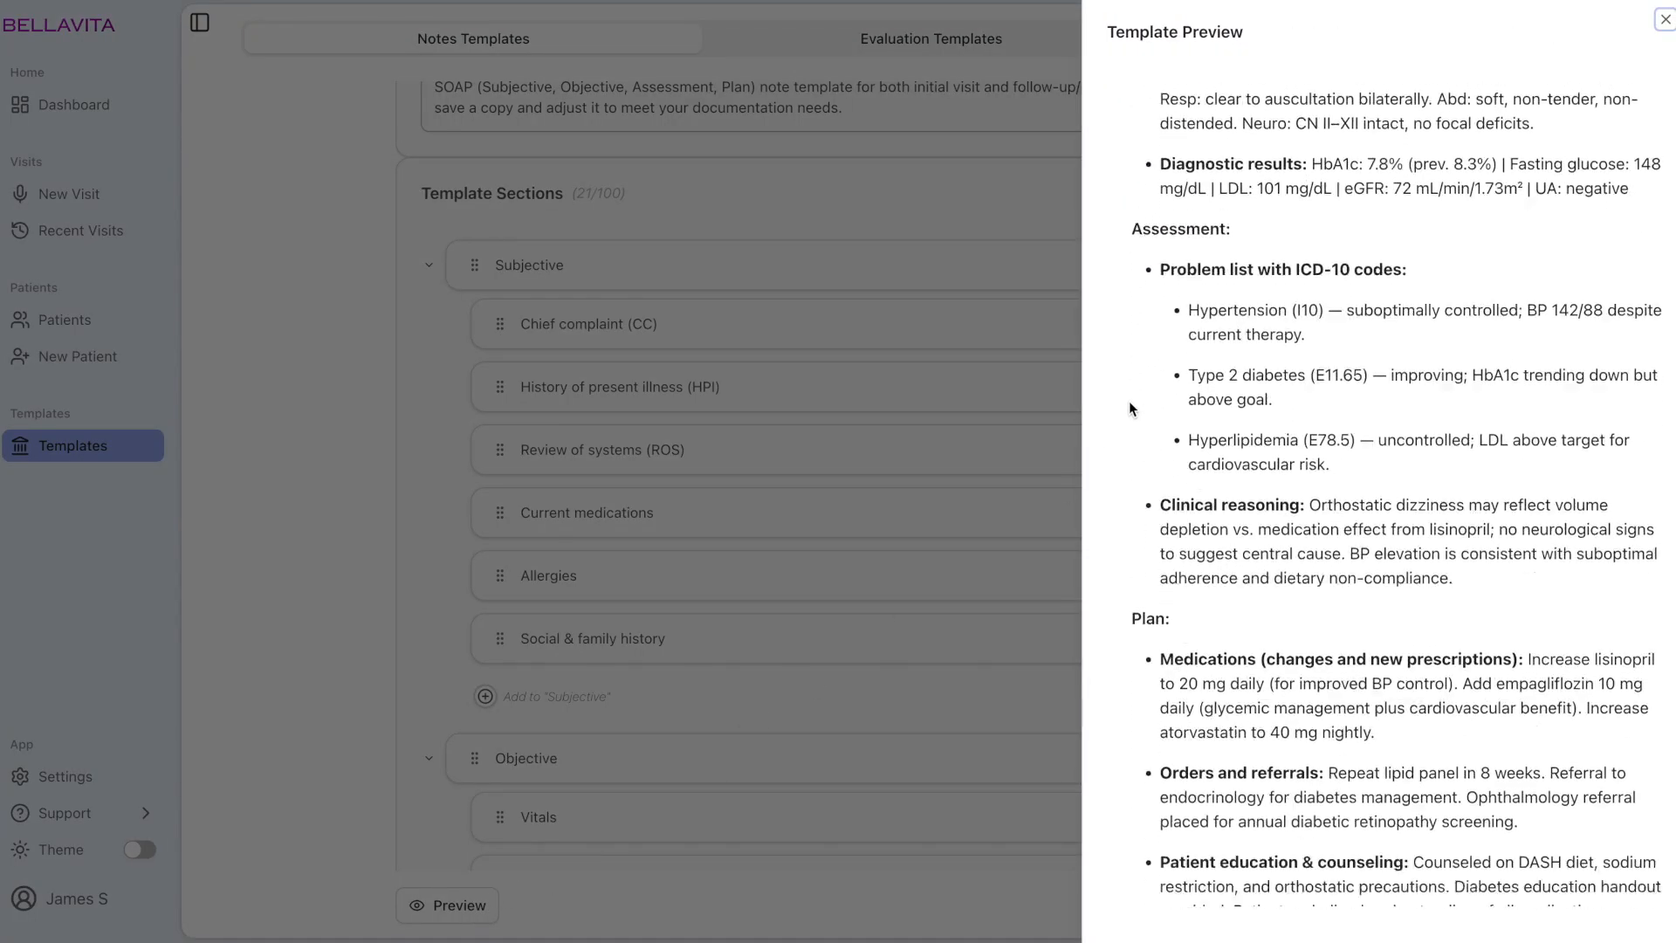
left_click(981, 479)
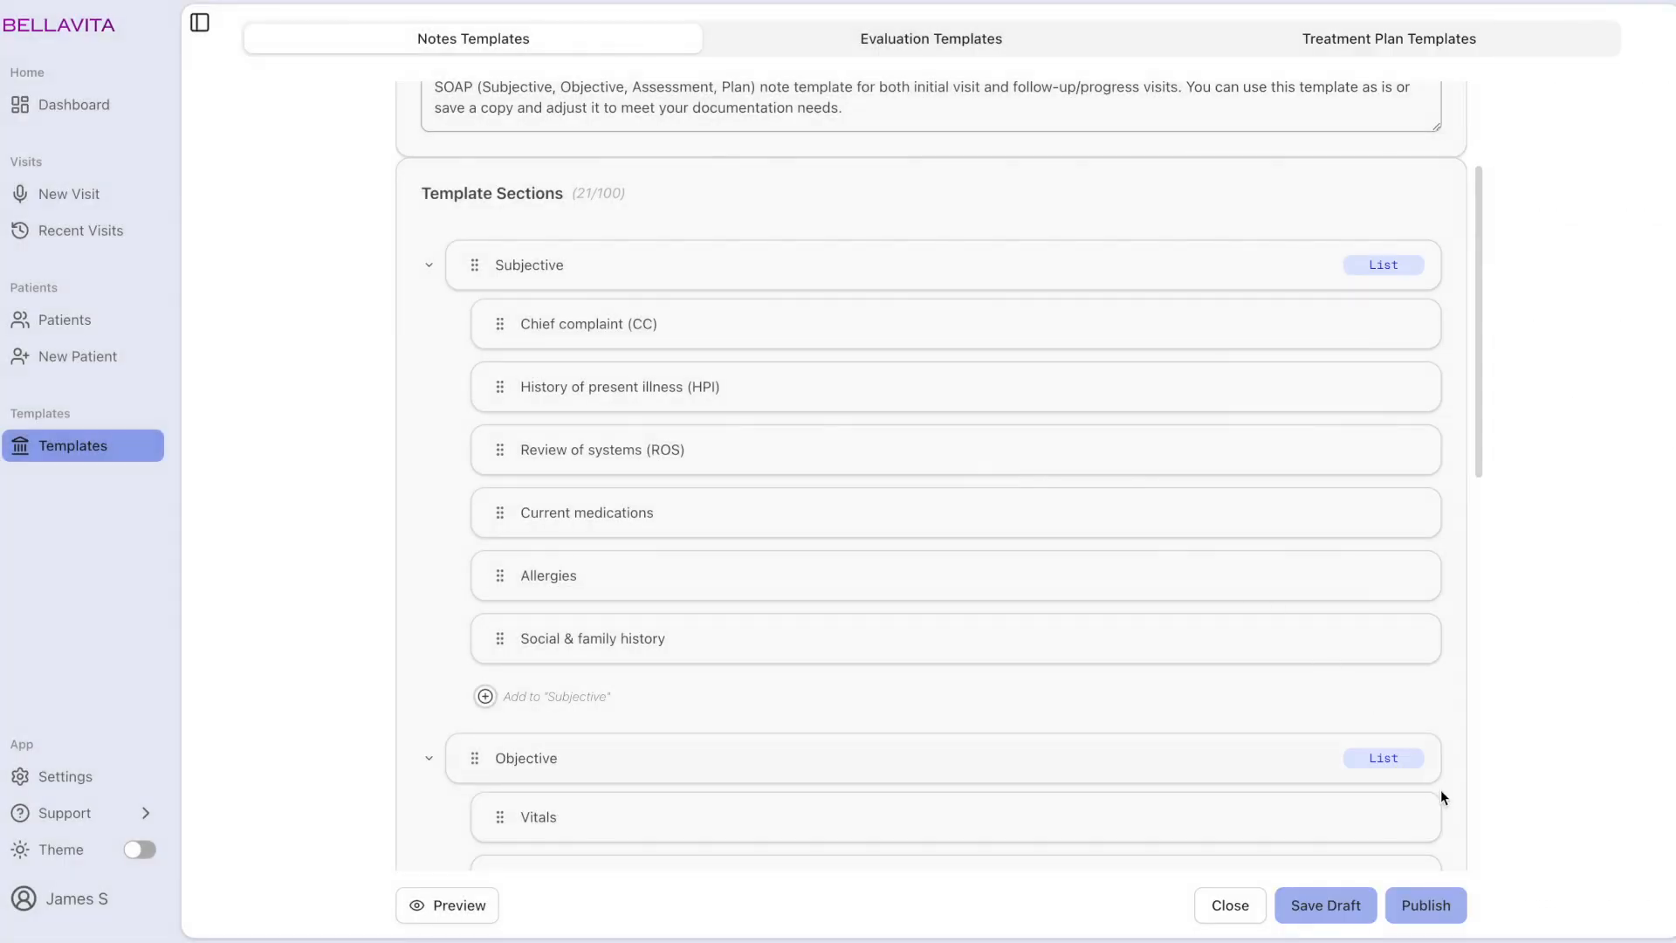
Publish the My SOAP template and star it in the custom notes templates.
left_click(1454, 916)
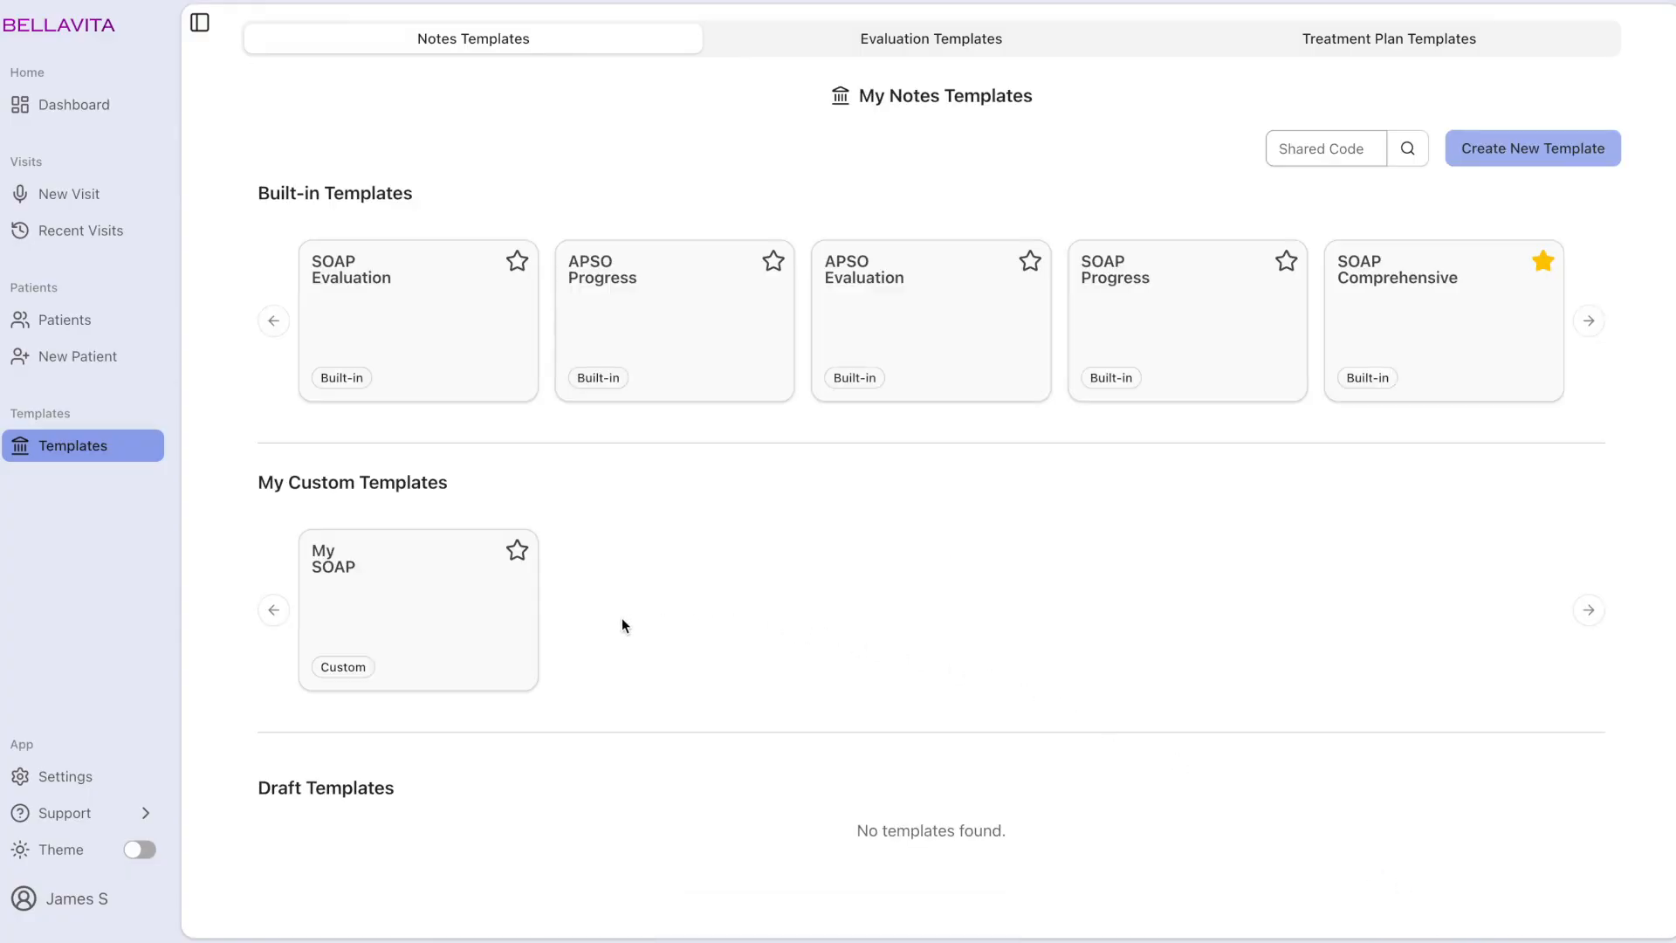
left_click(519, 551)
Rename the custom My SOAP template to My SOAP Template, and save and publish the change.
left_click(500, 593)
left_click(518, 216)
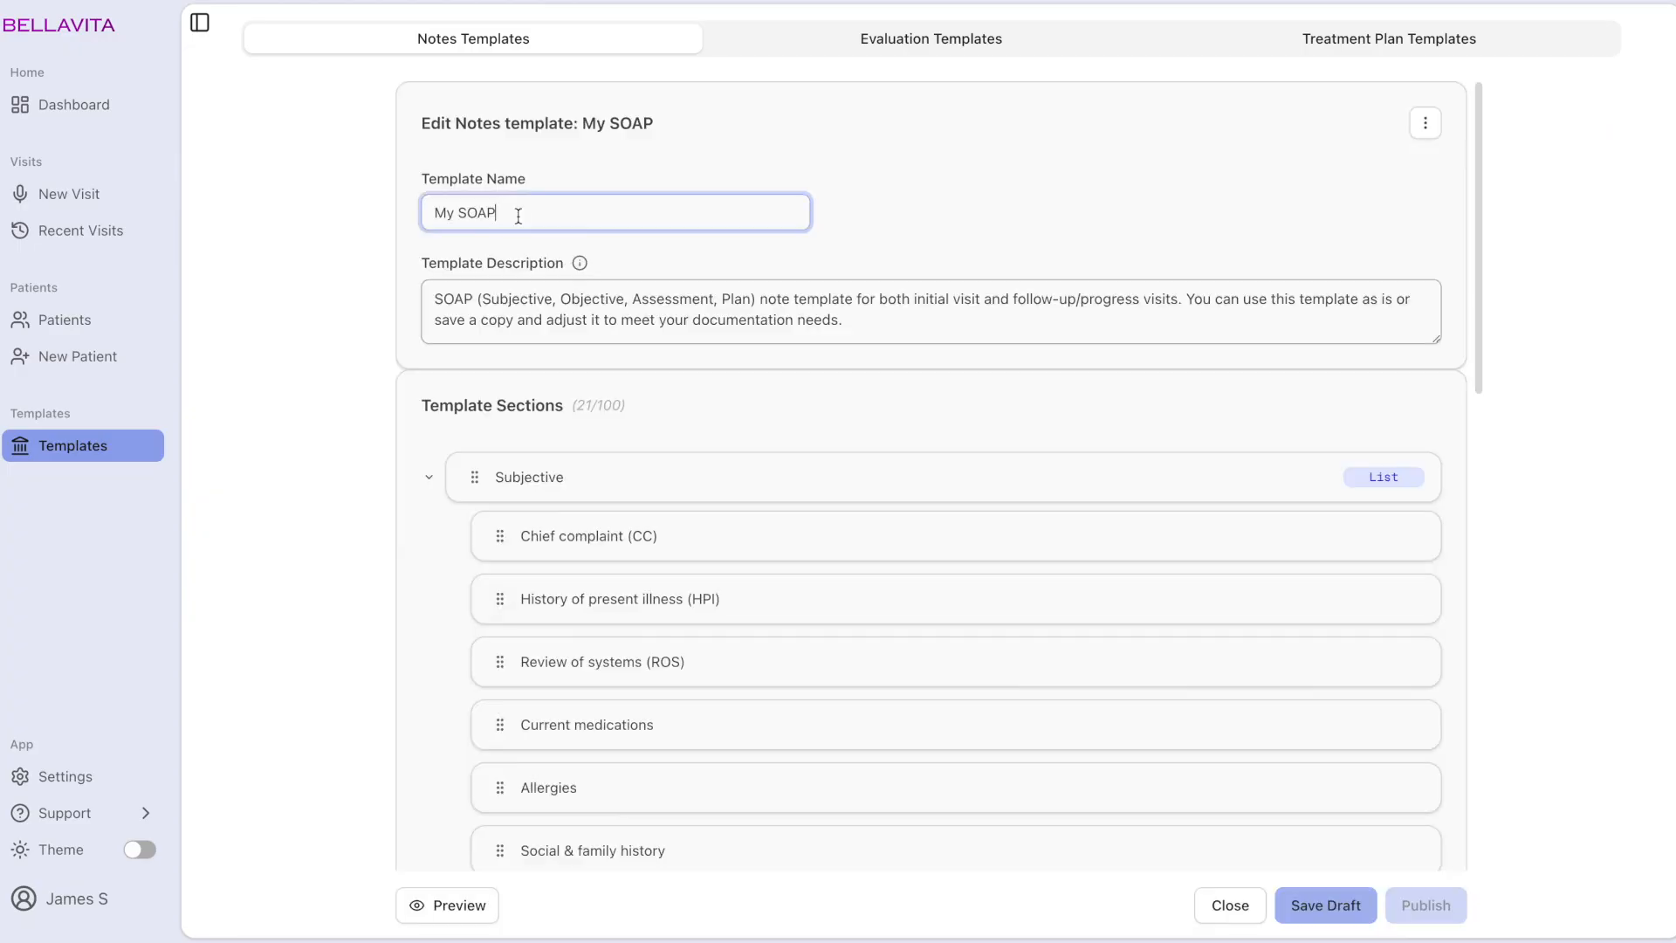
type("Template")
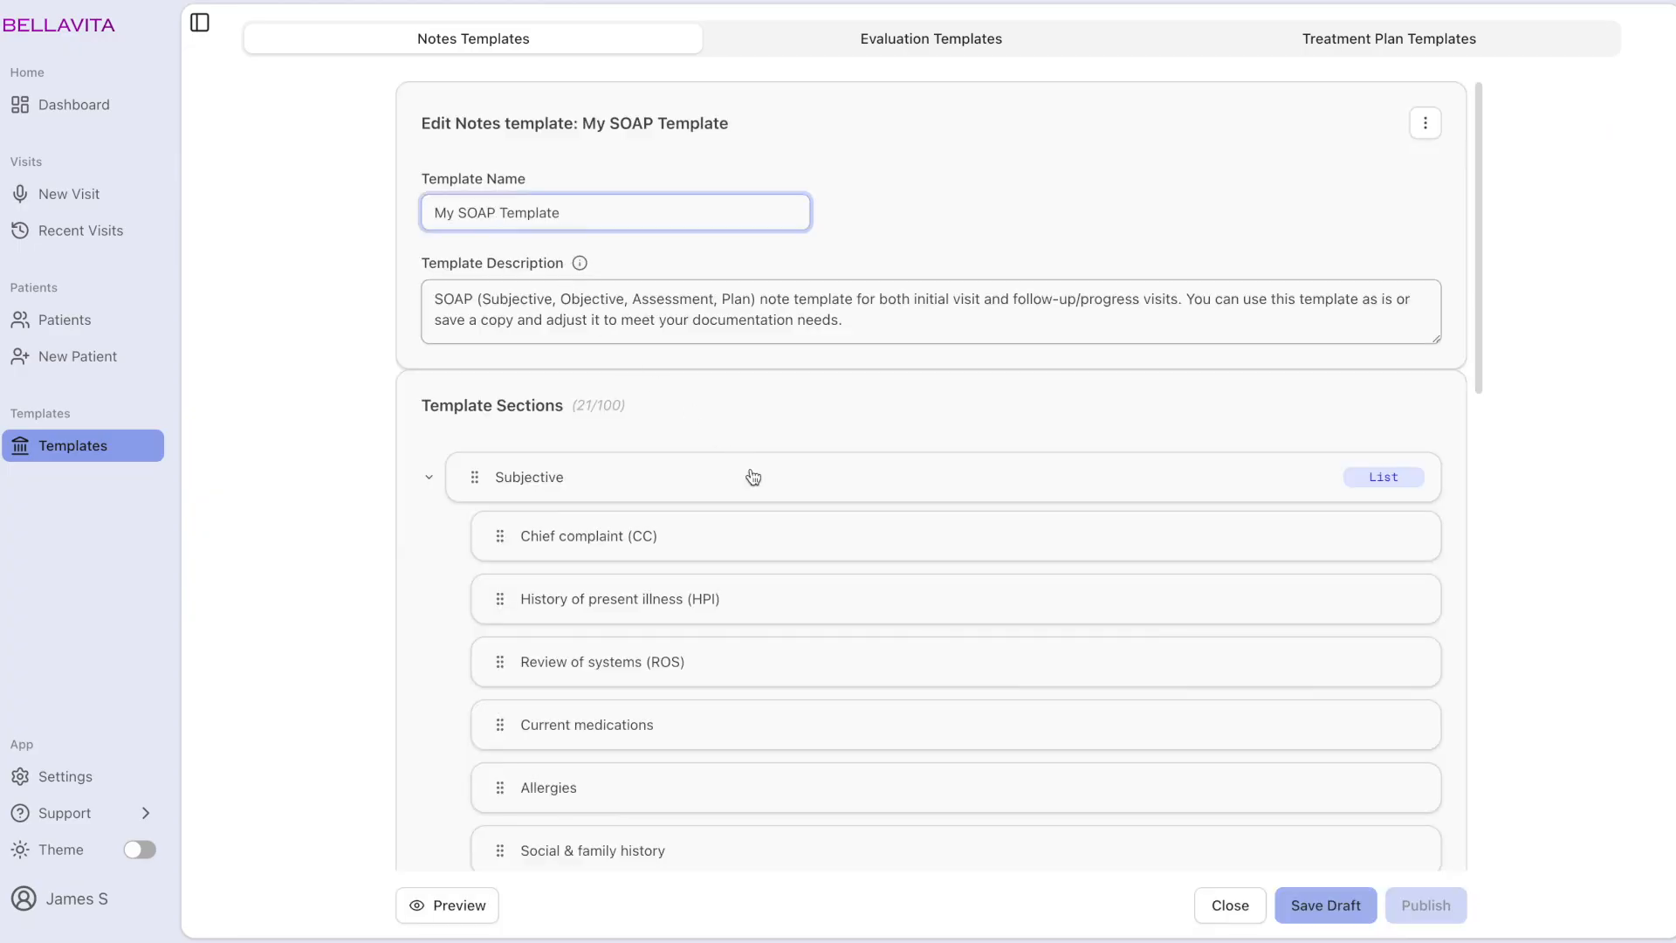
left_click(1312, 907)
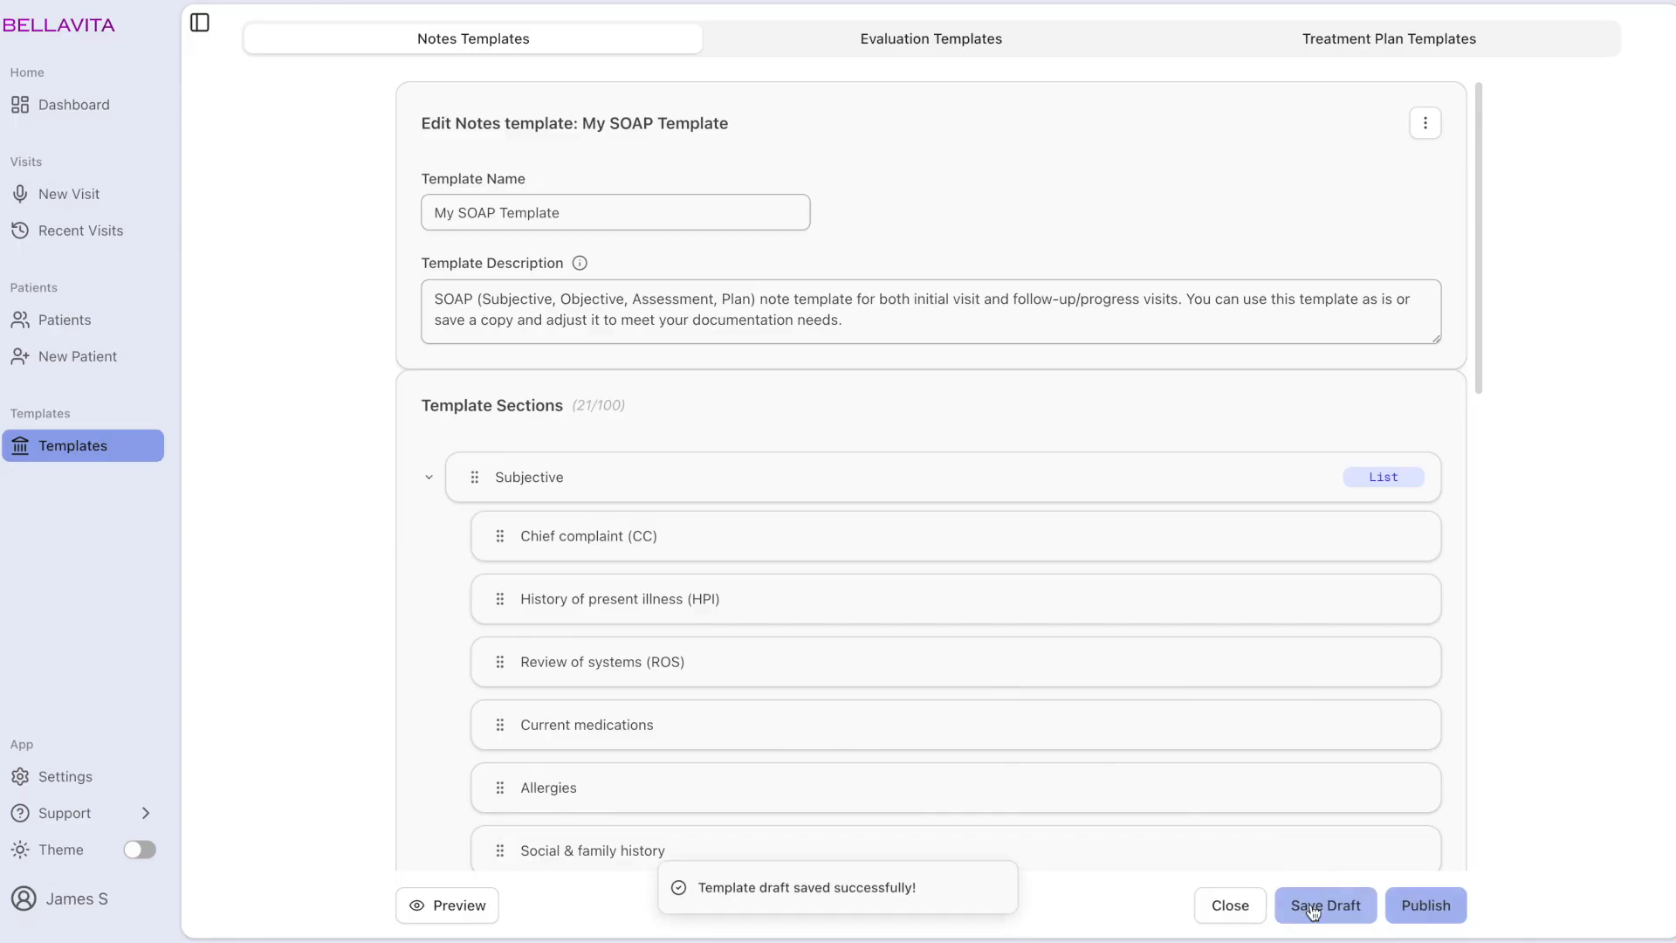
left_click(1425, 909)
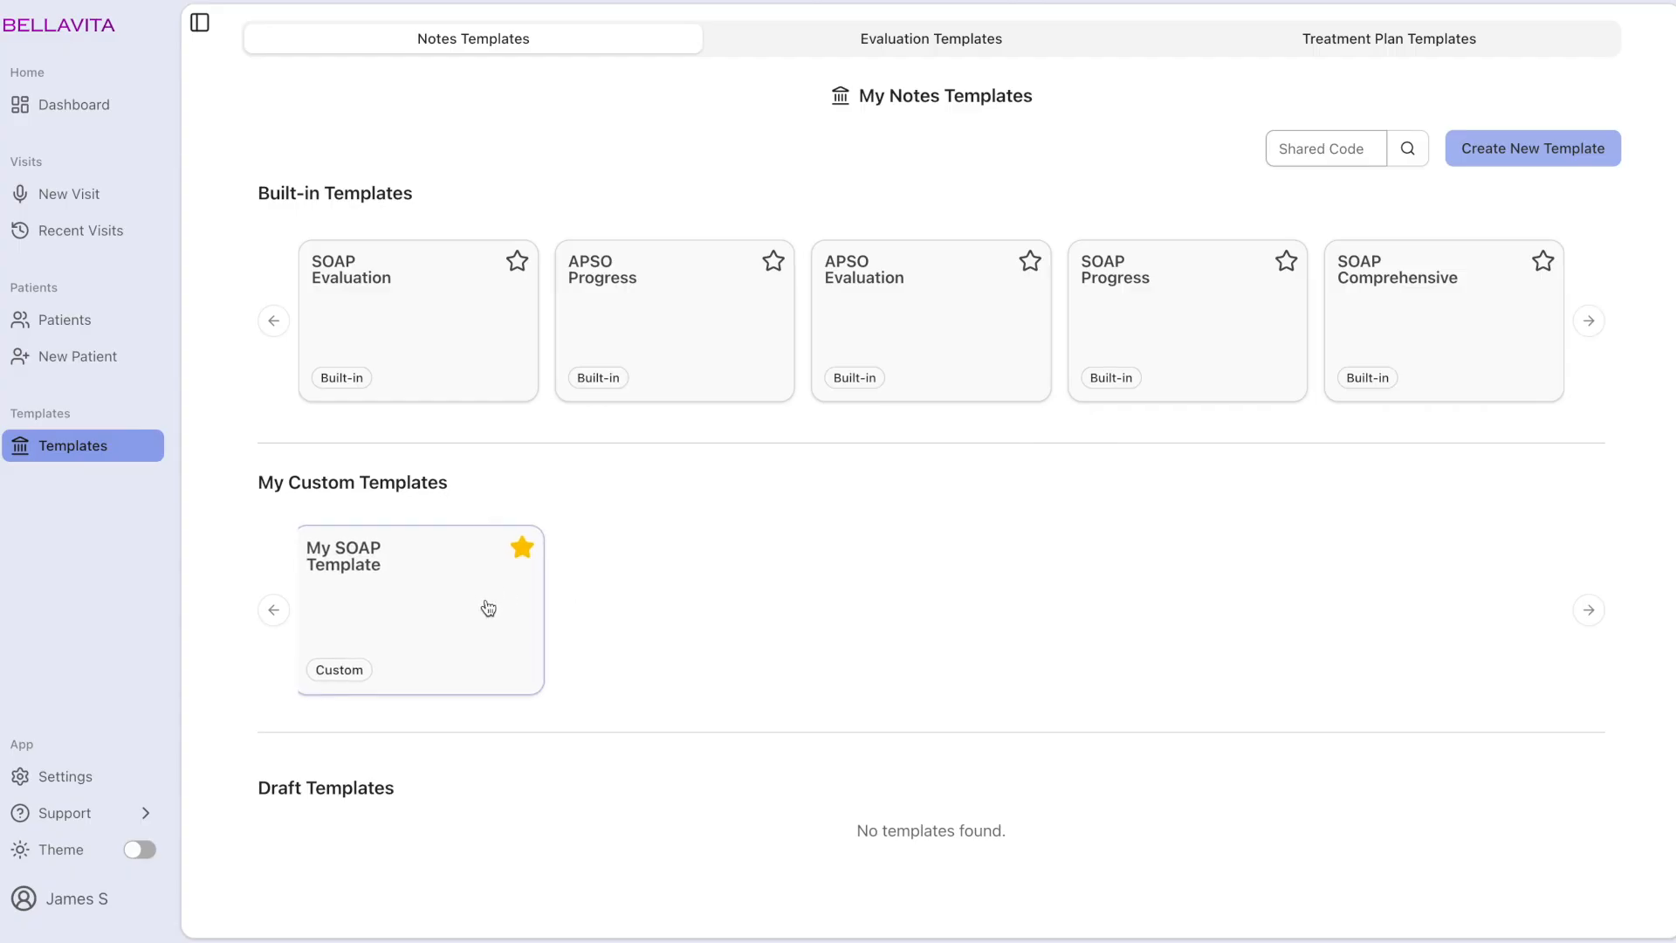
Create and publish a notes template named My SOAP Template 2, based on the custom My SOAP Template.
left_click(1487, 155)
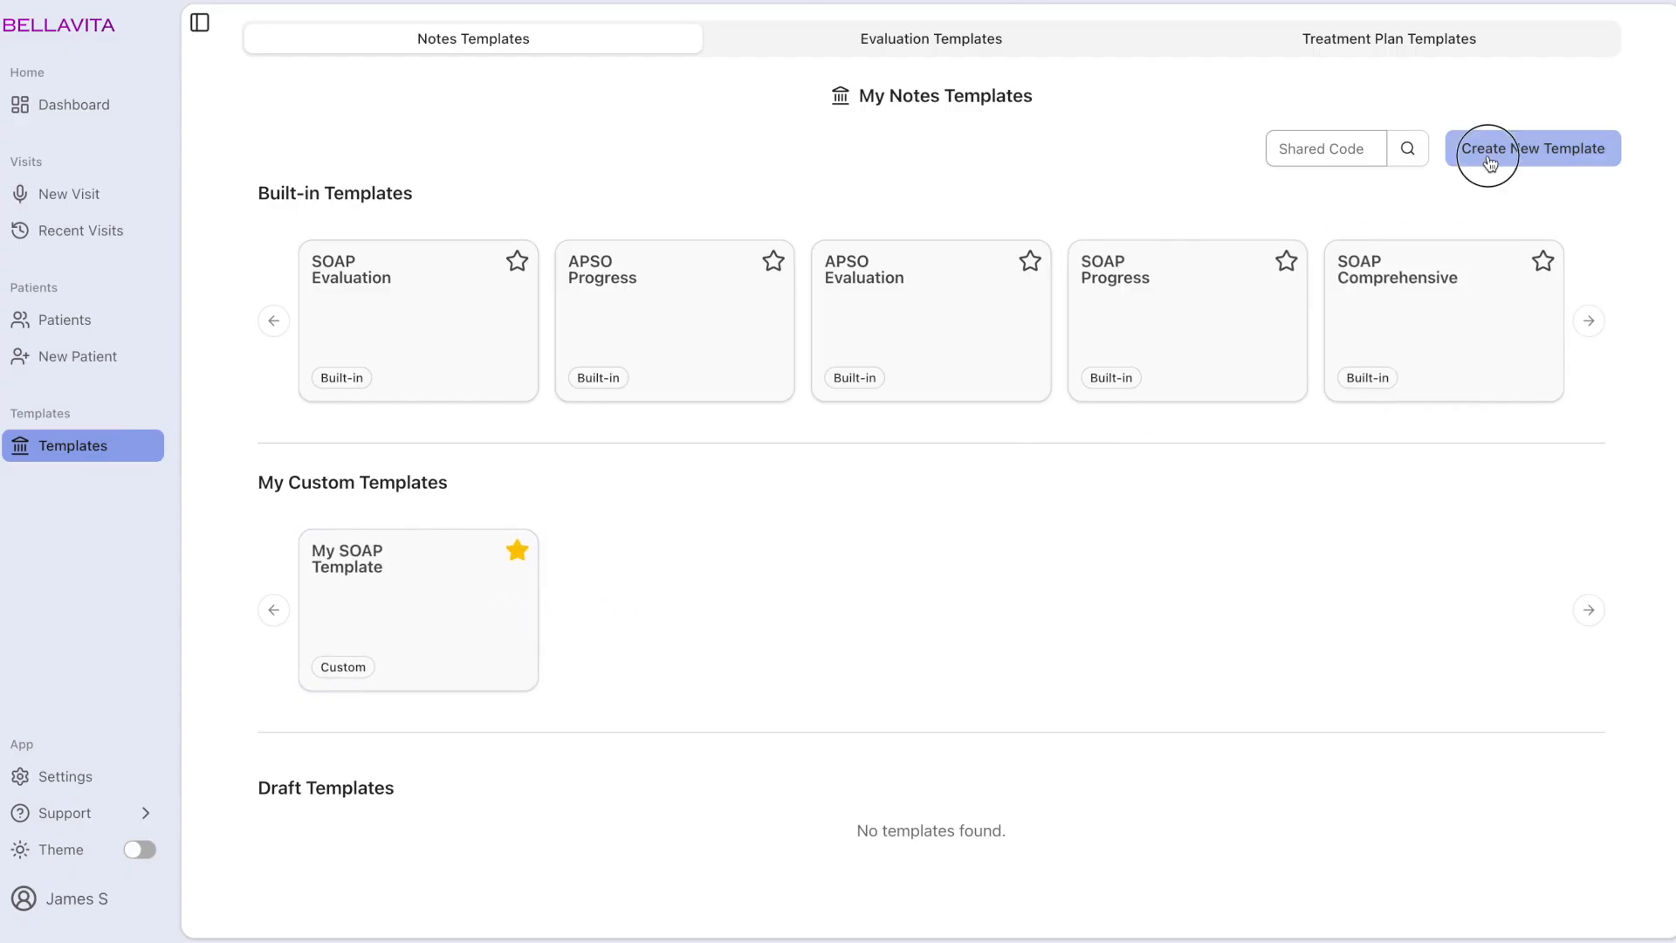
left_click(809, 486)
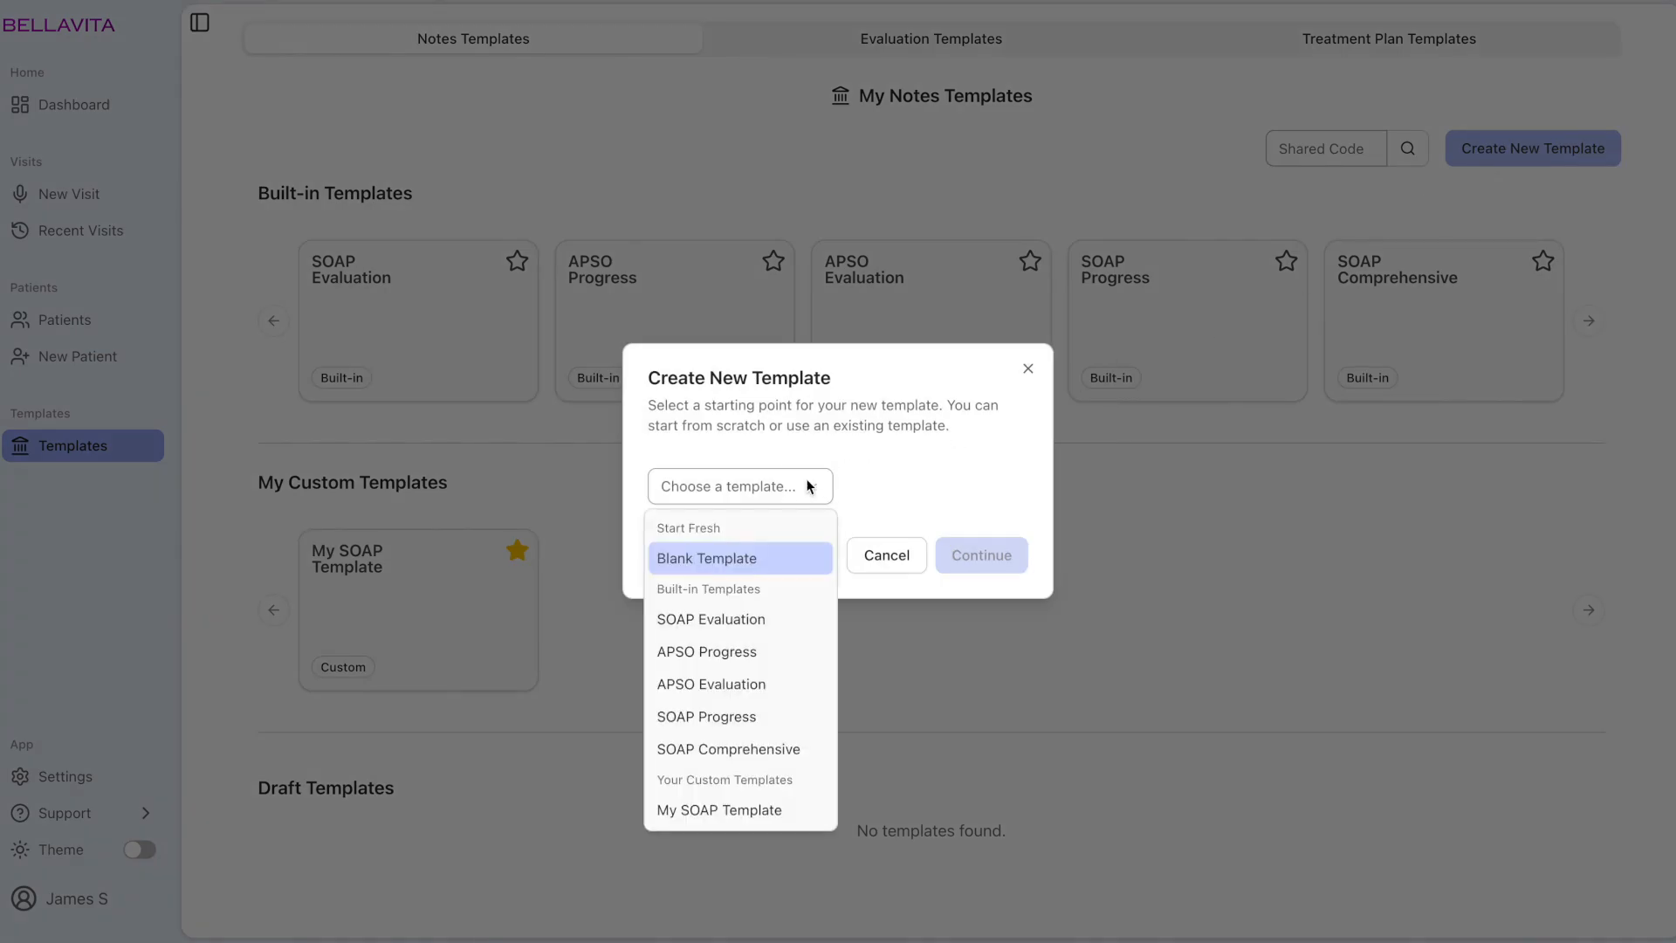
left_click(793, 810)
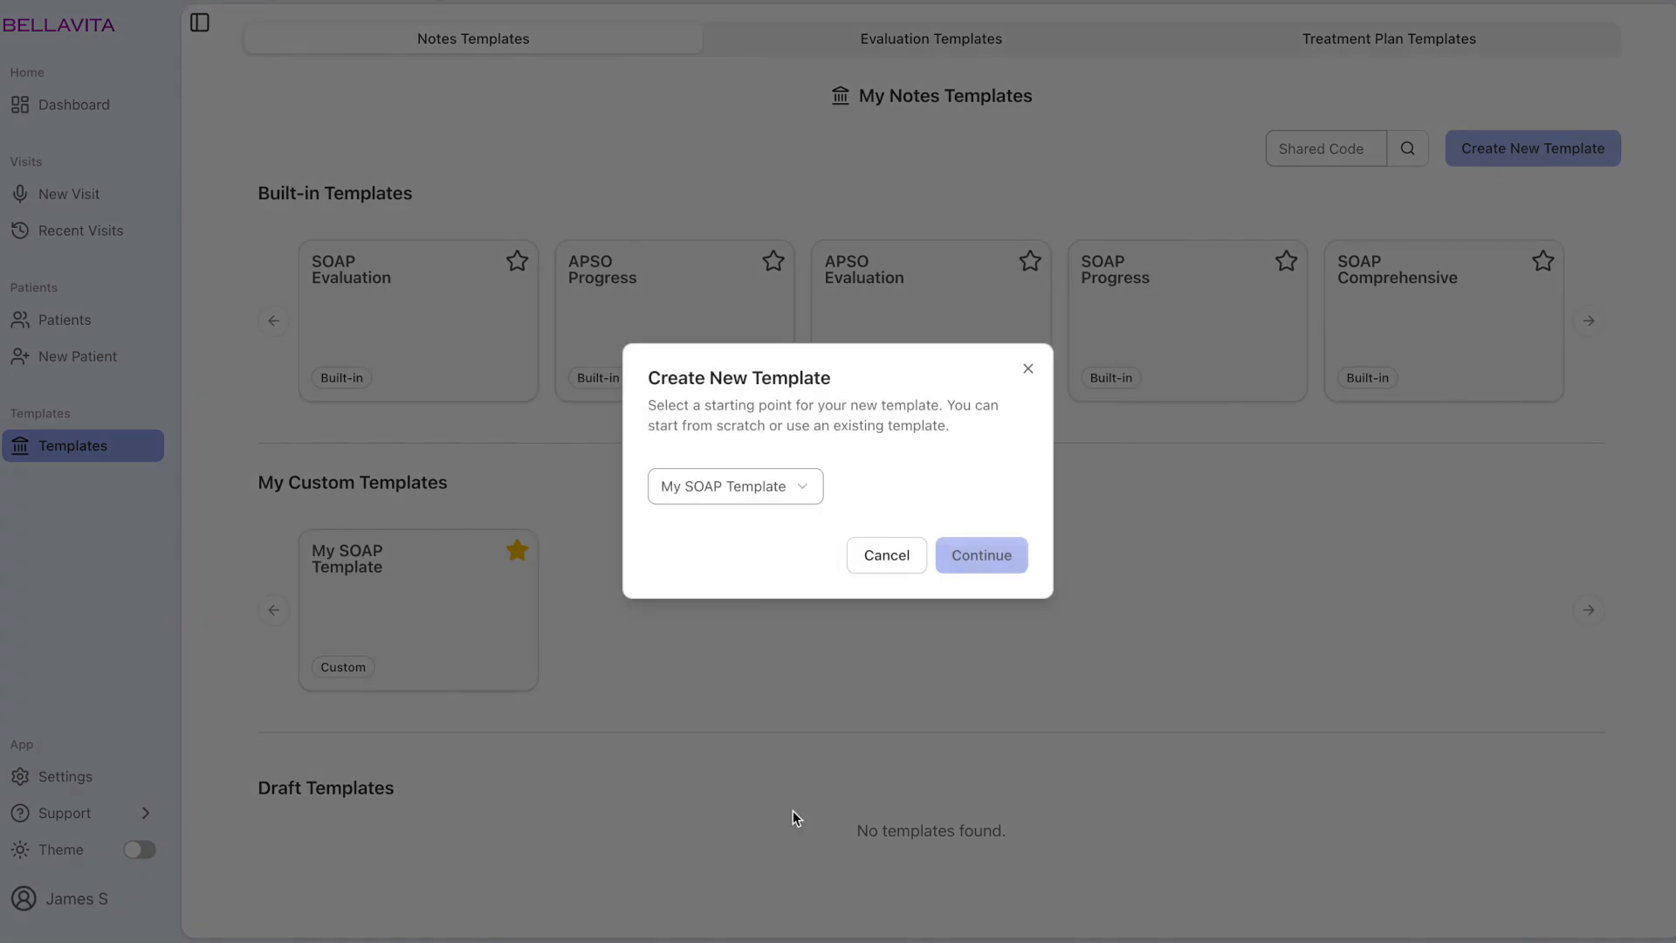
left_click(999, 557)
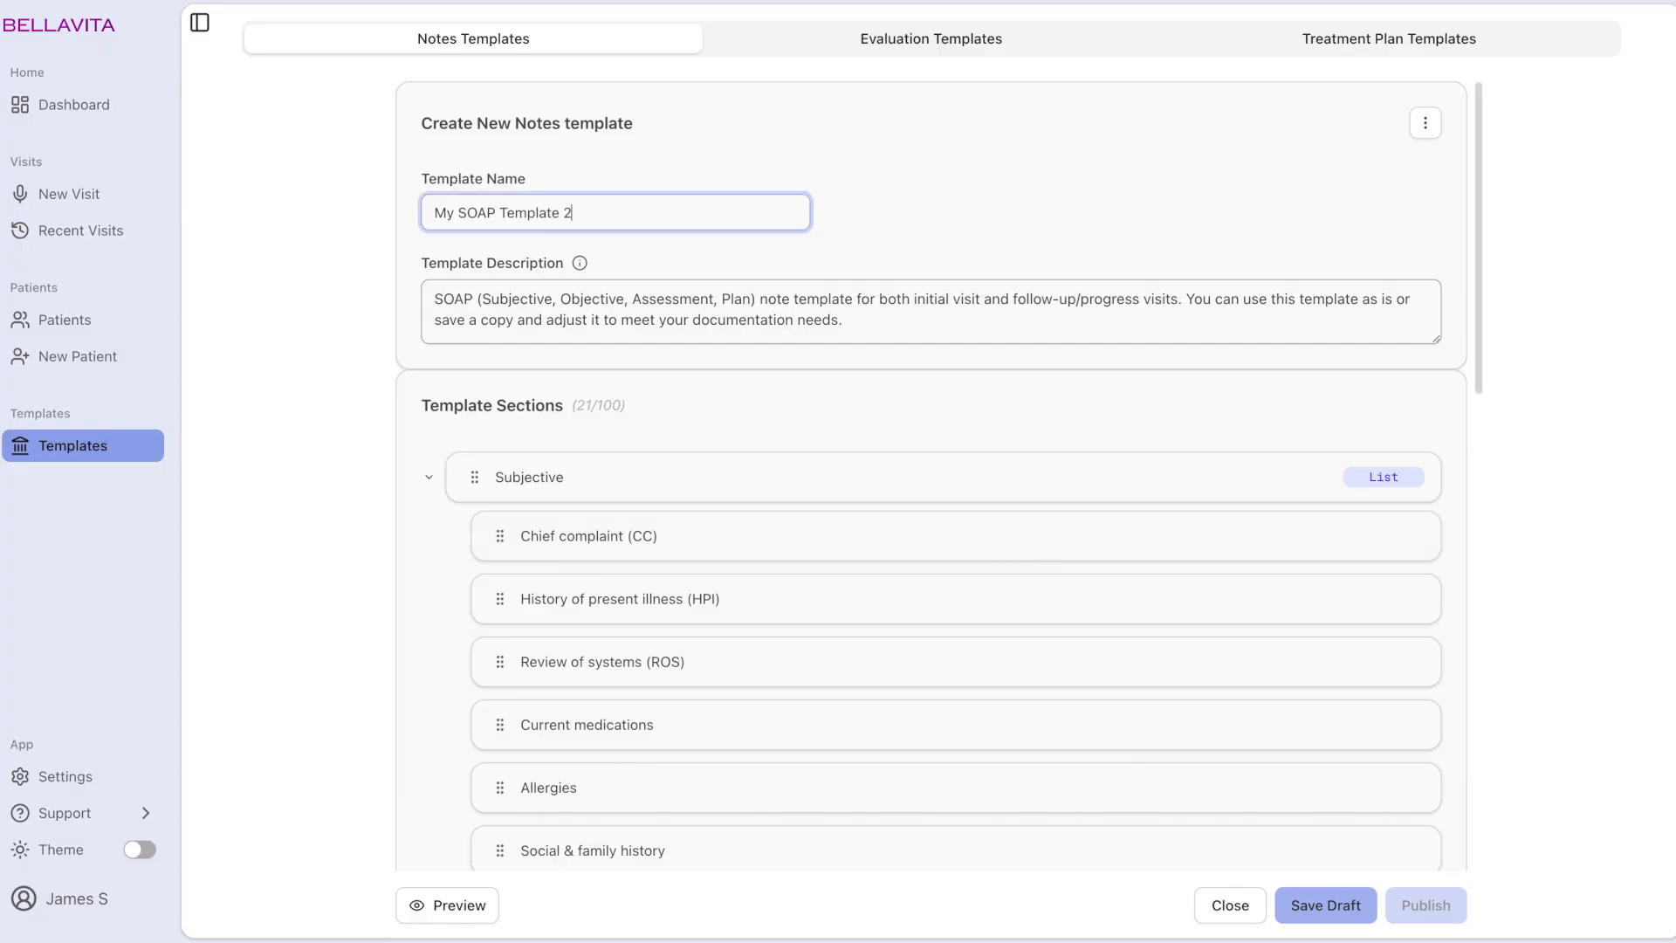
left_click(1323, 905)
left_click(1421, 907)
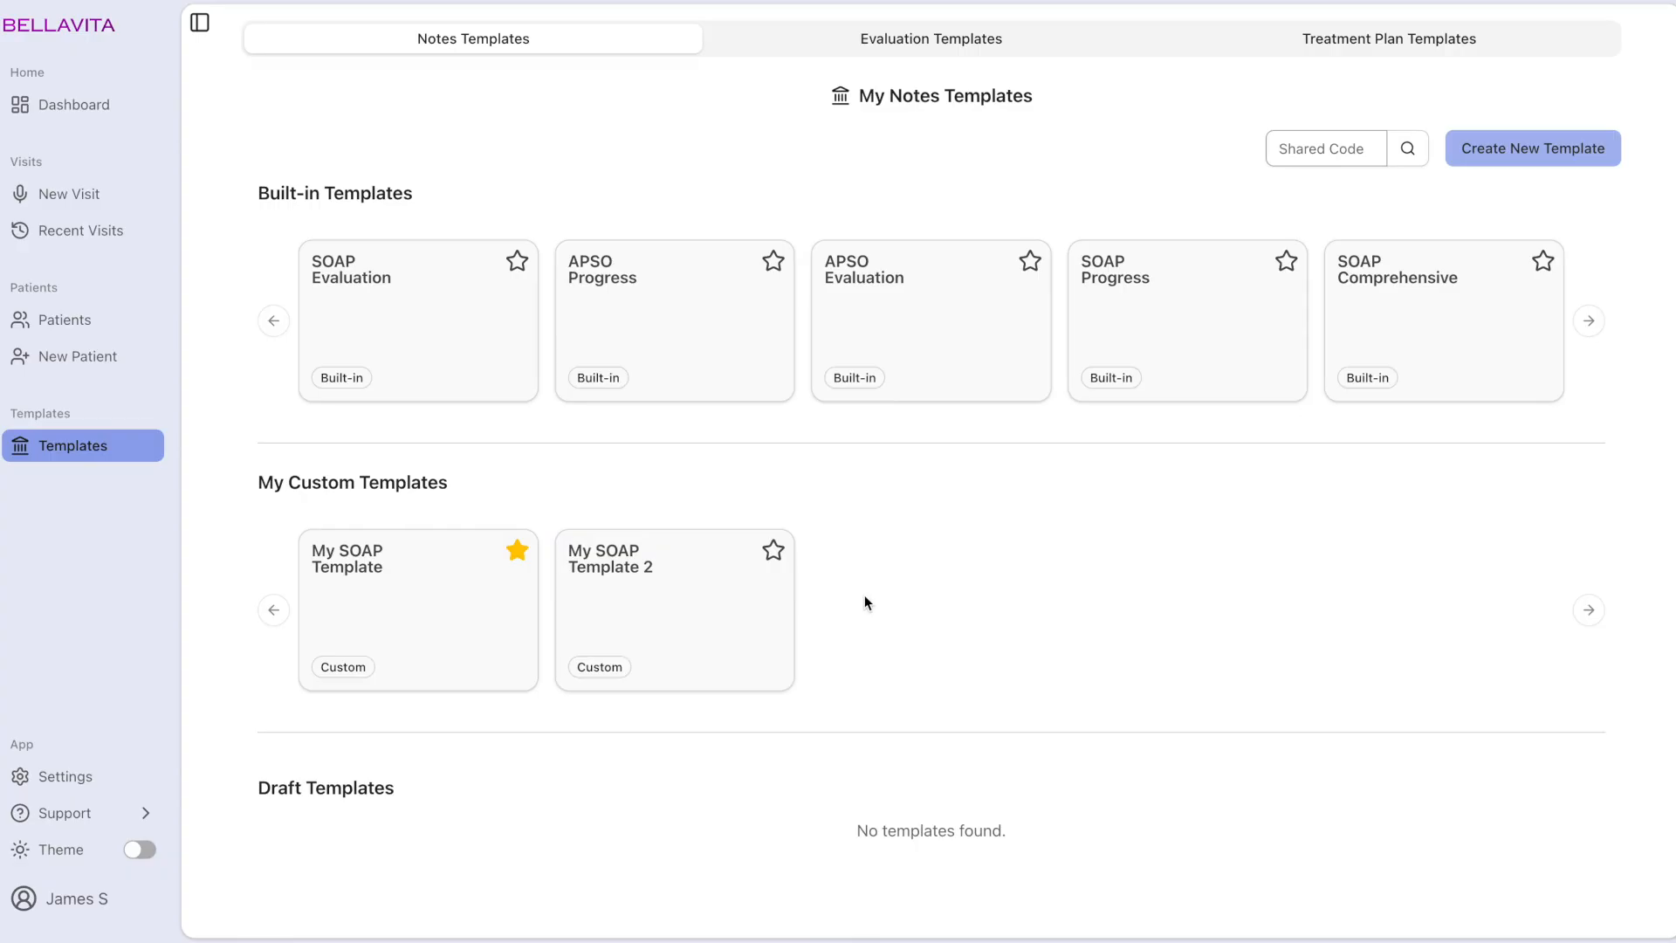
Copy the private sharing code of the custom My SOAP Template, and close the sharing dialog and the template.
left_click(512, 609)
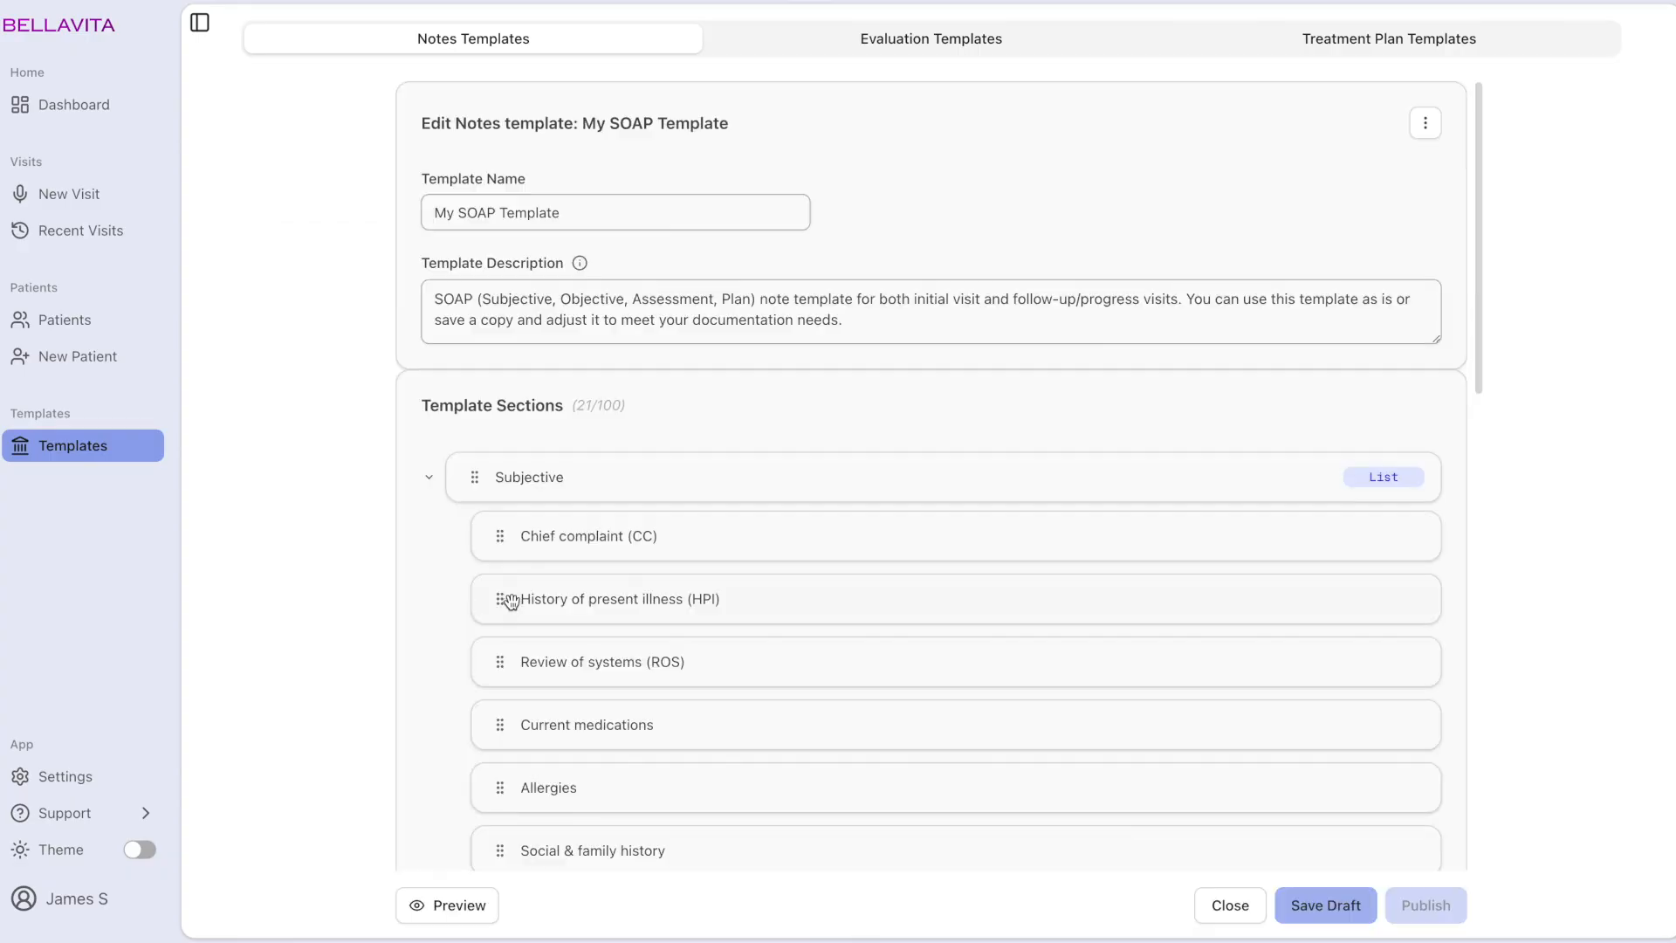
left_click(1418, 128)
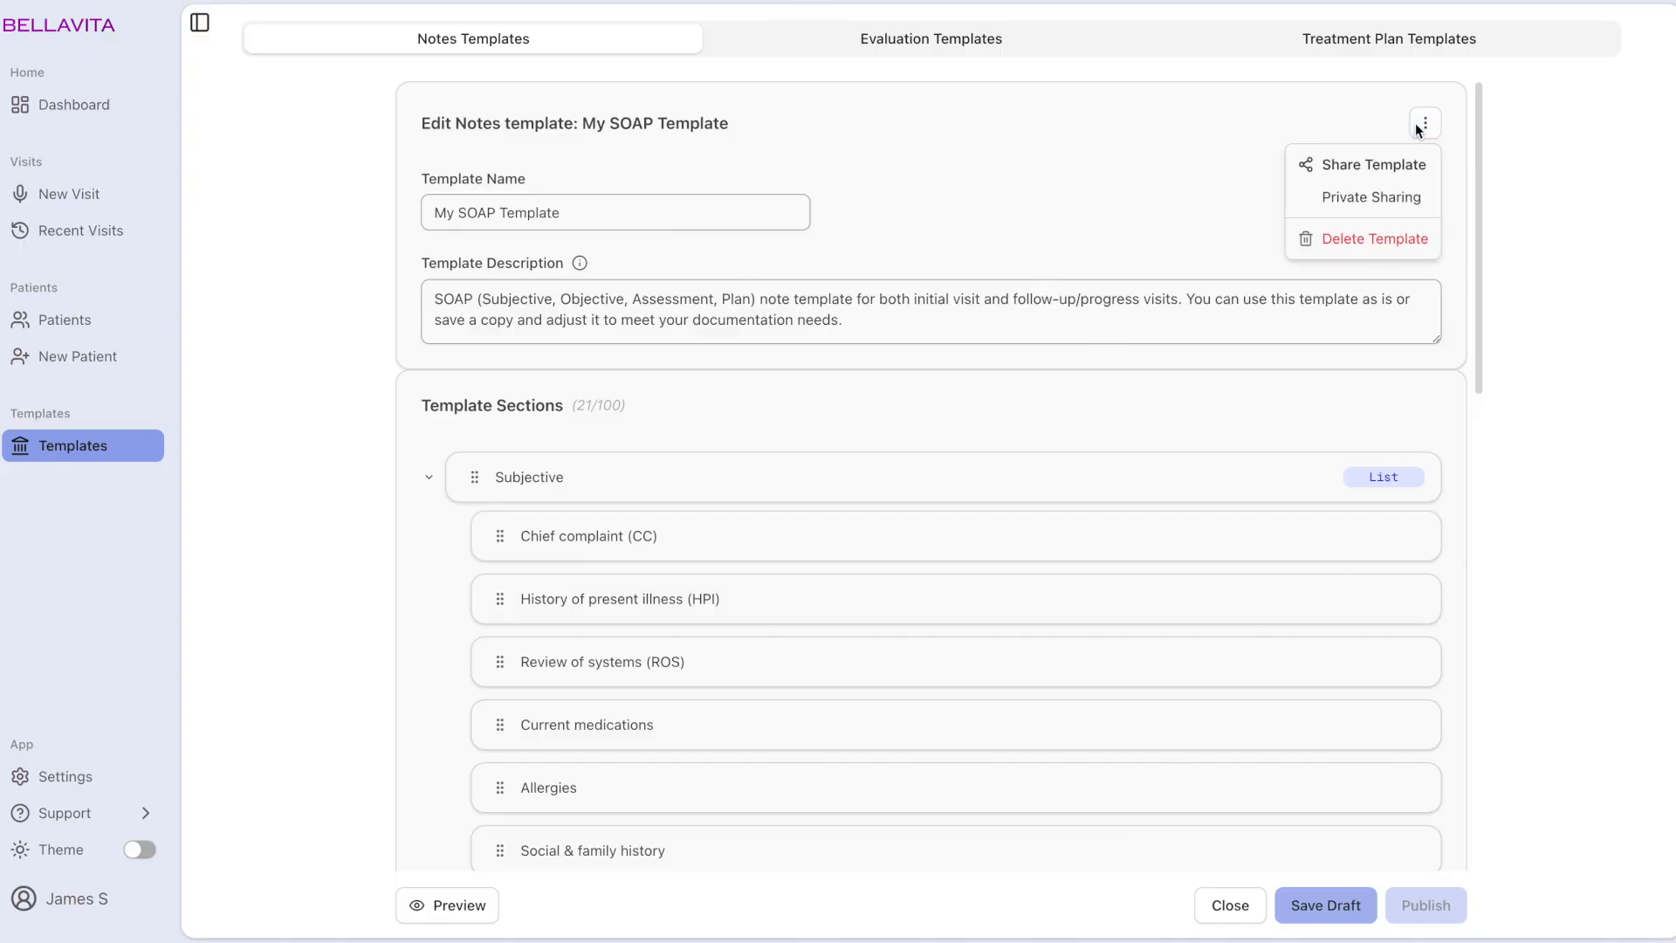
left_click(1397, 193)
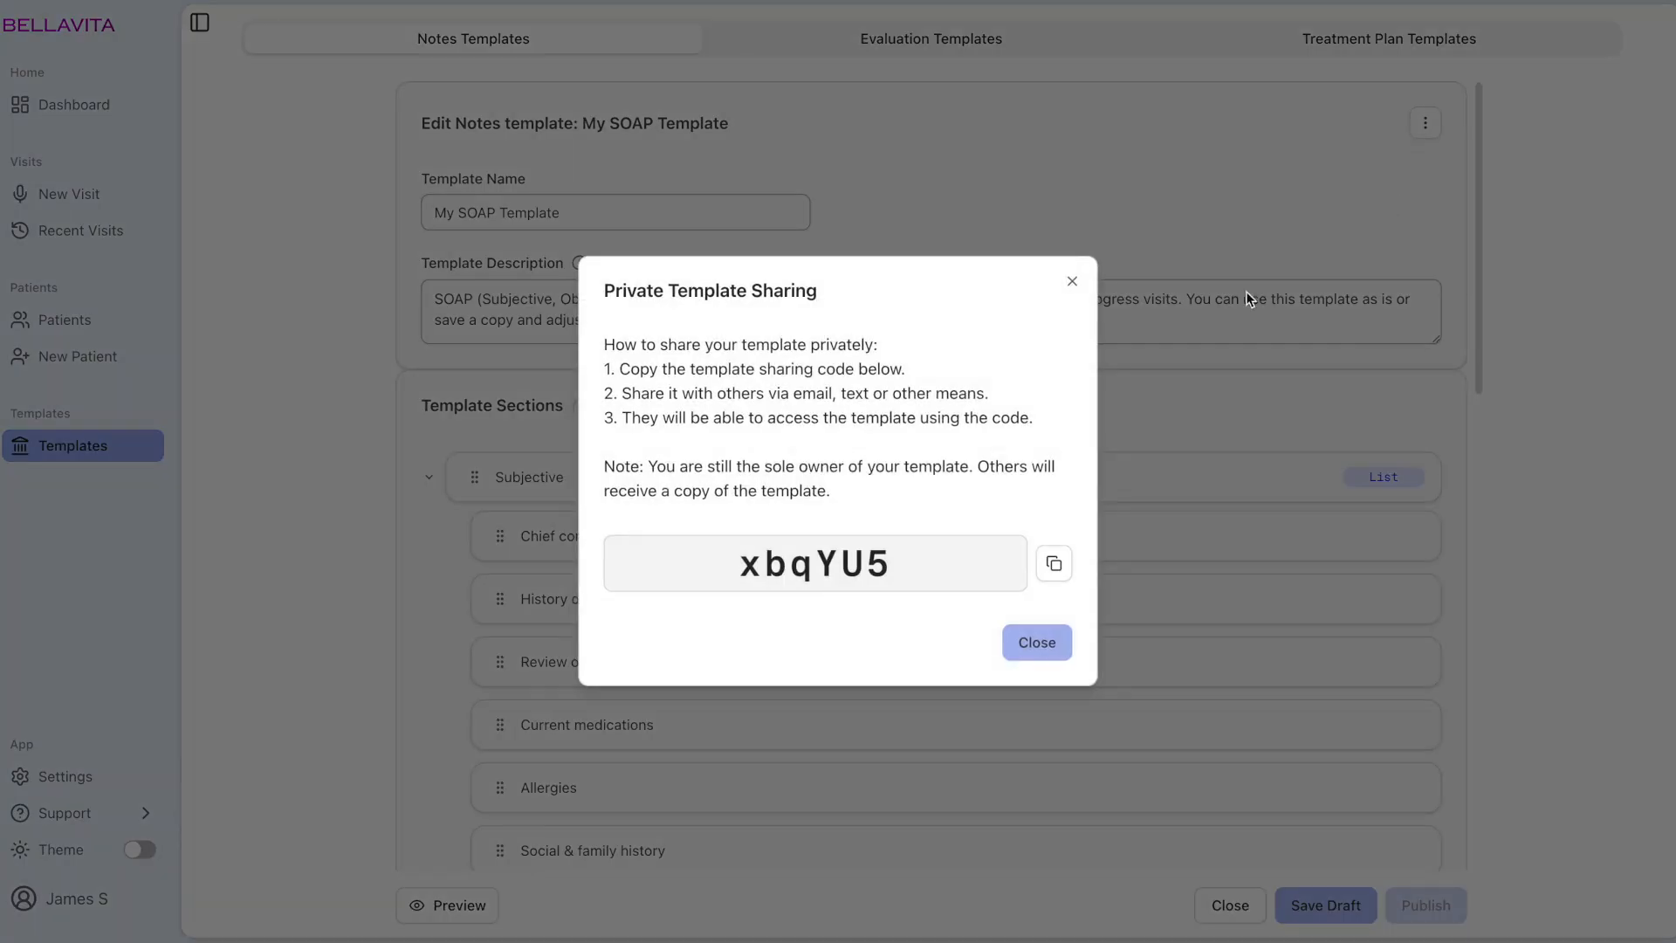
left_click(1060, 566)
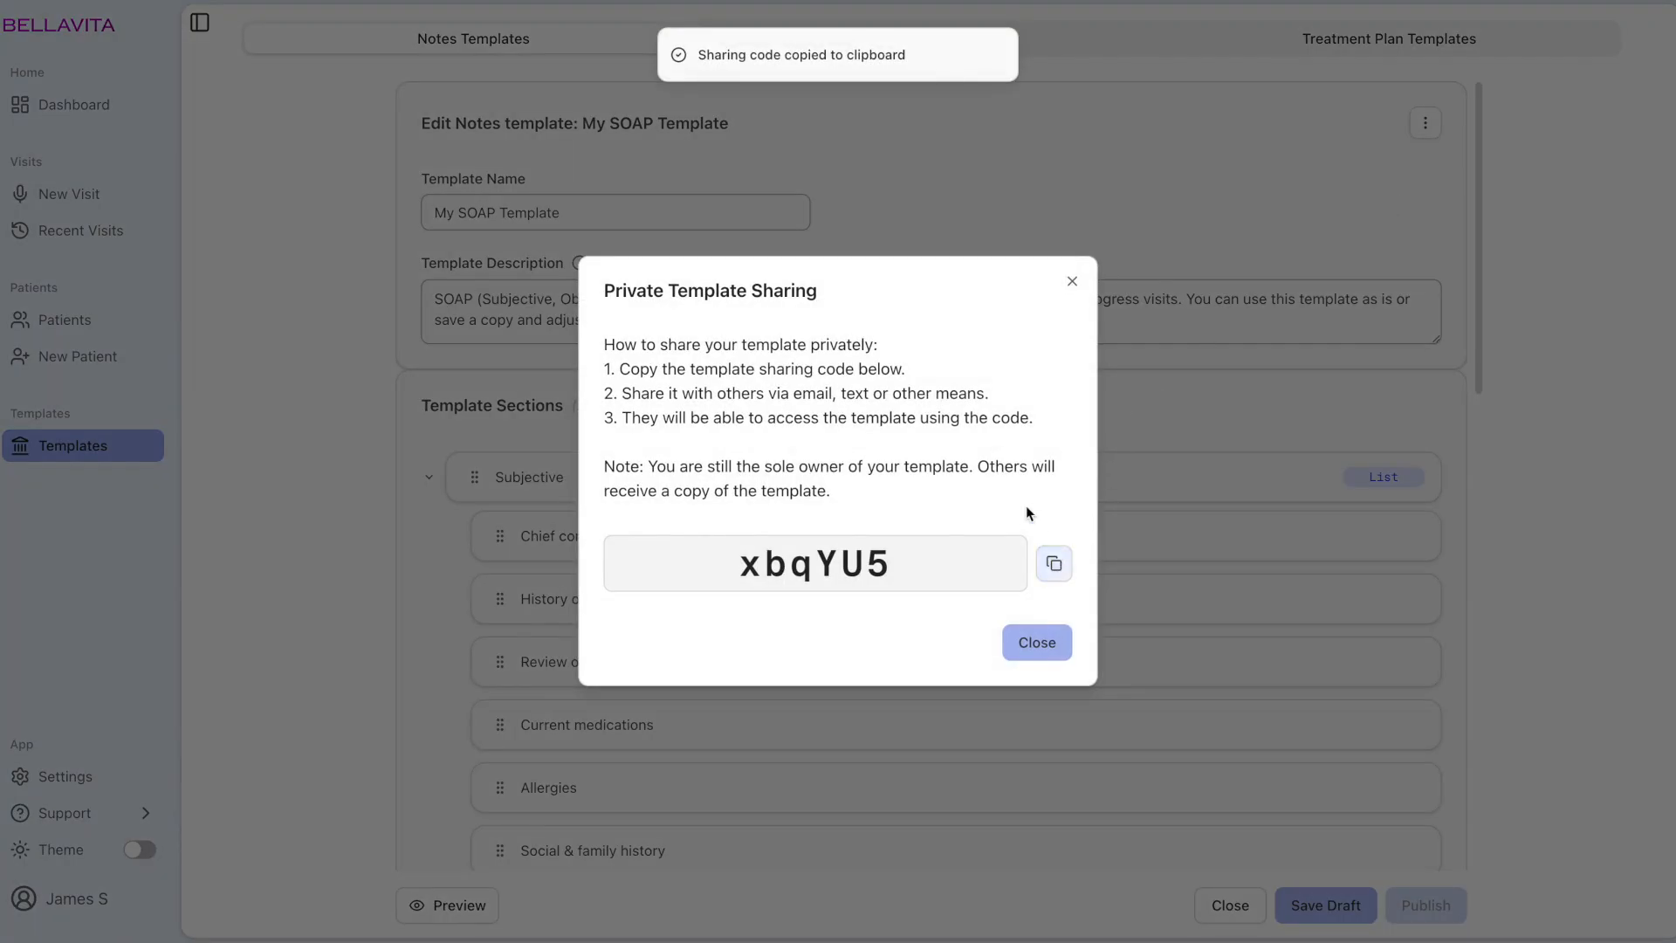
left_click(1037, 644)
left_click(1226, 904)
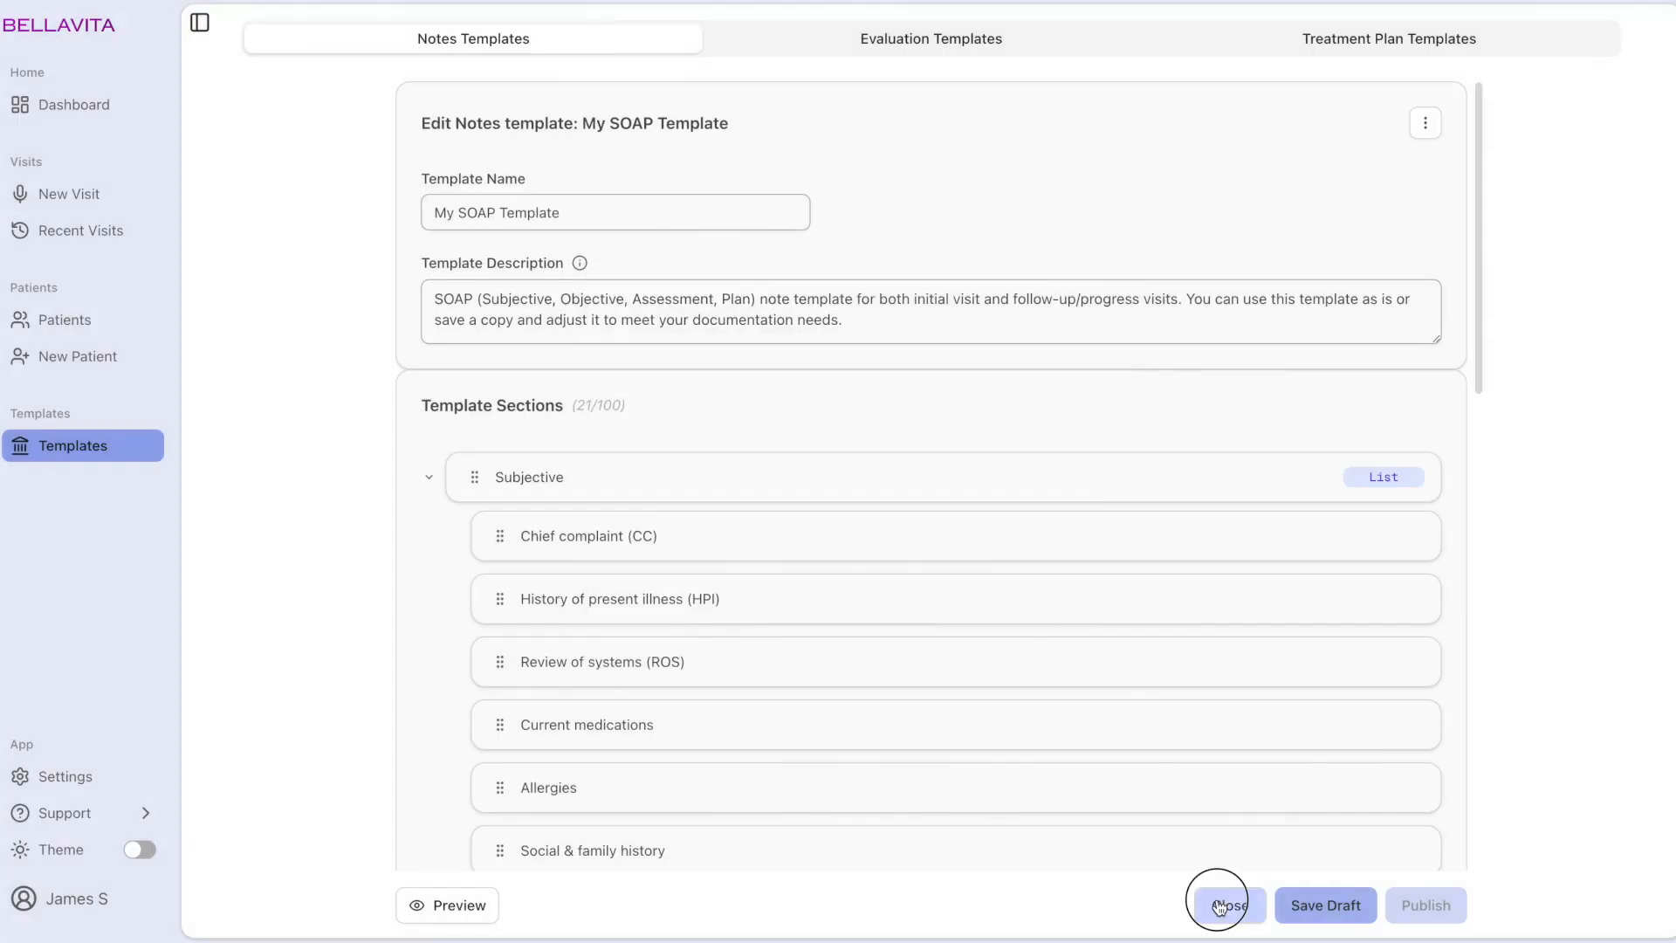
Import the shared template by looking it up with the copied sharing code, and close the imported template.
left_click(1292, 148)
key("ctrl+v")
left_click(1406, 150)
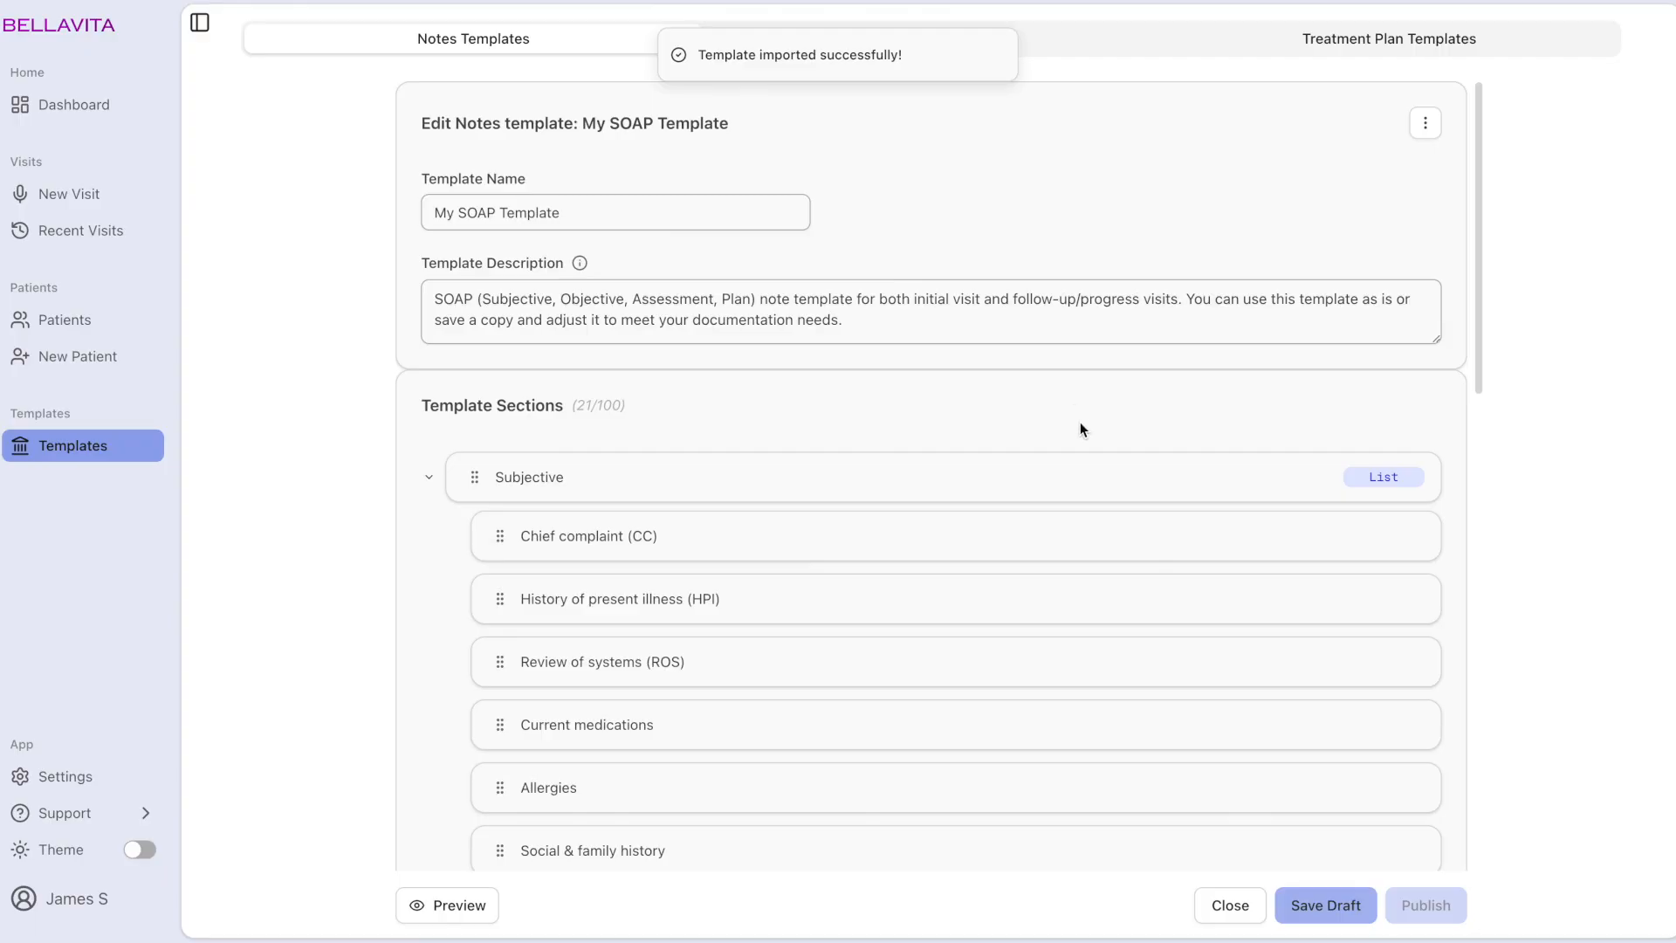
left_click(1230, 904)
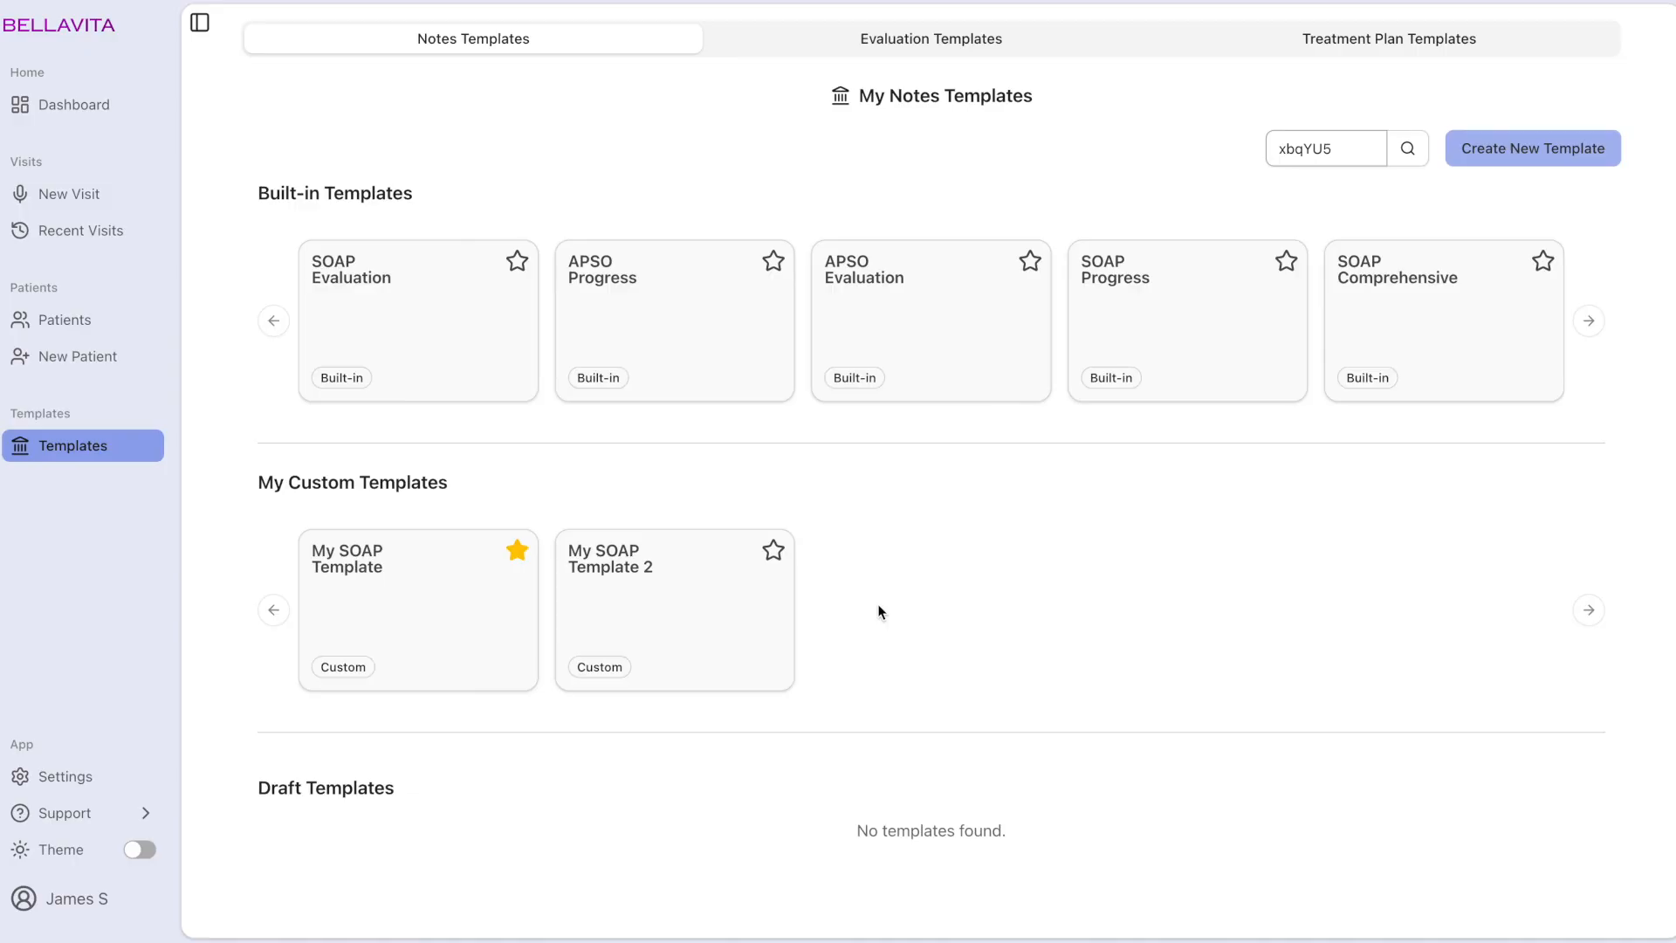
Open a copy of the built-in SOAP Comprehensive template and review its sections from Subjective through Plan.
left_click(1389, 324)
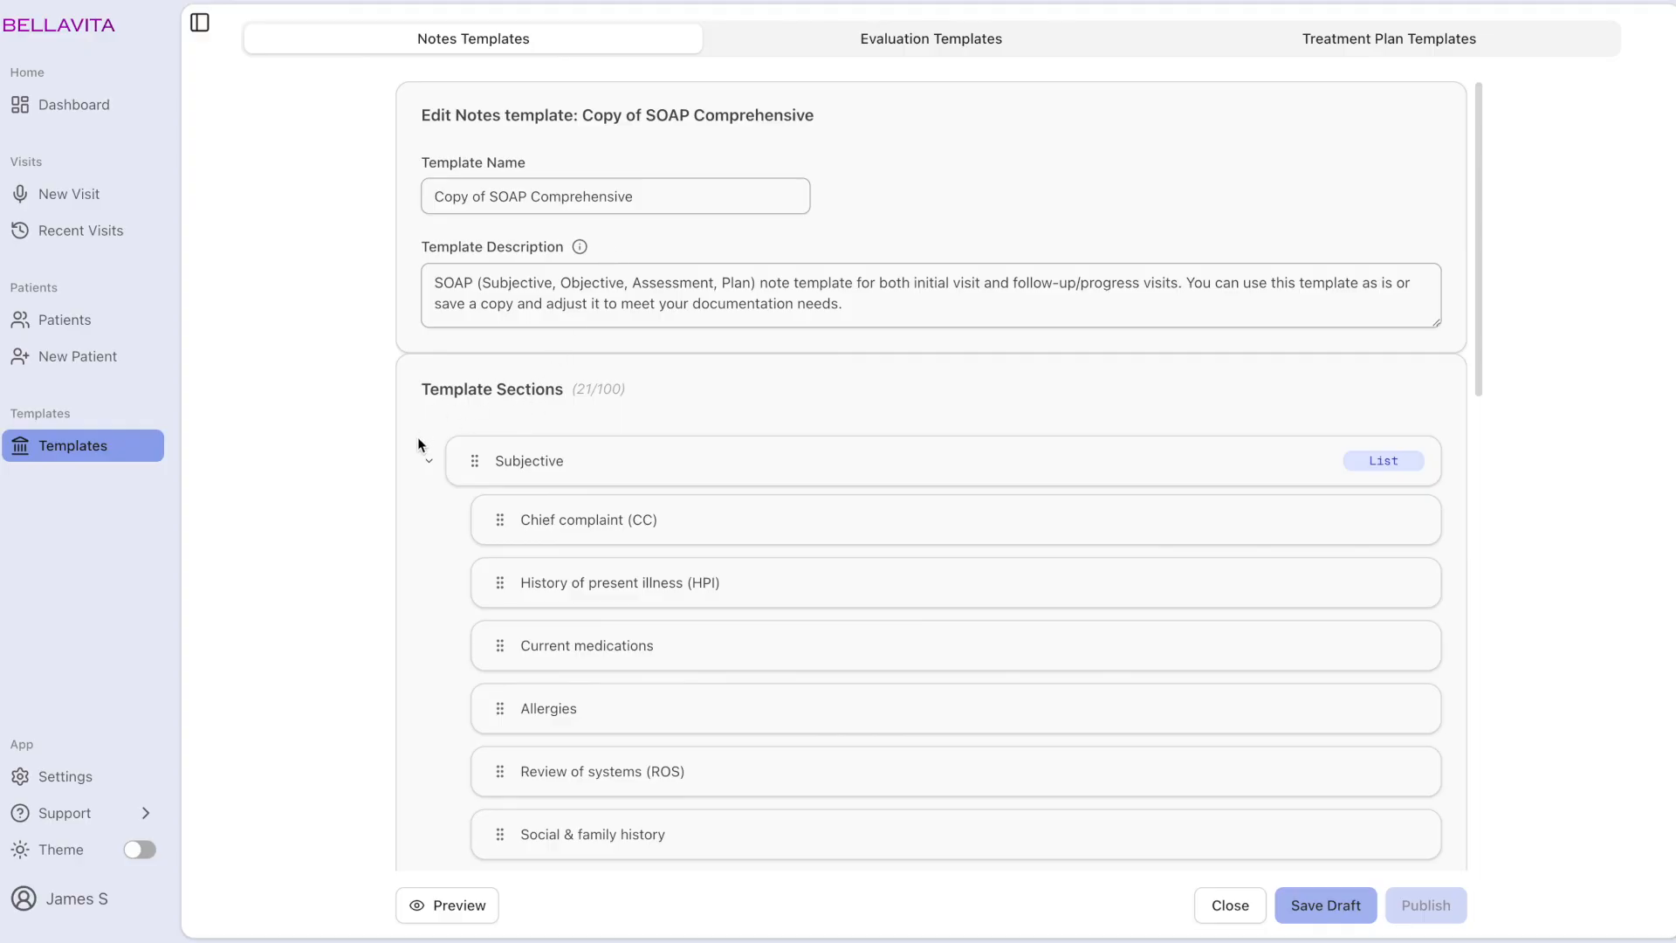
scroll(418, 438, "down", 3)
scroll(413, 446, "down", 3)
scroll(414, 448, "down", 2)
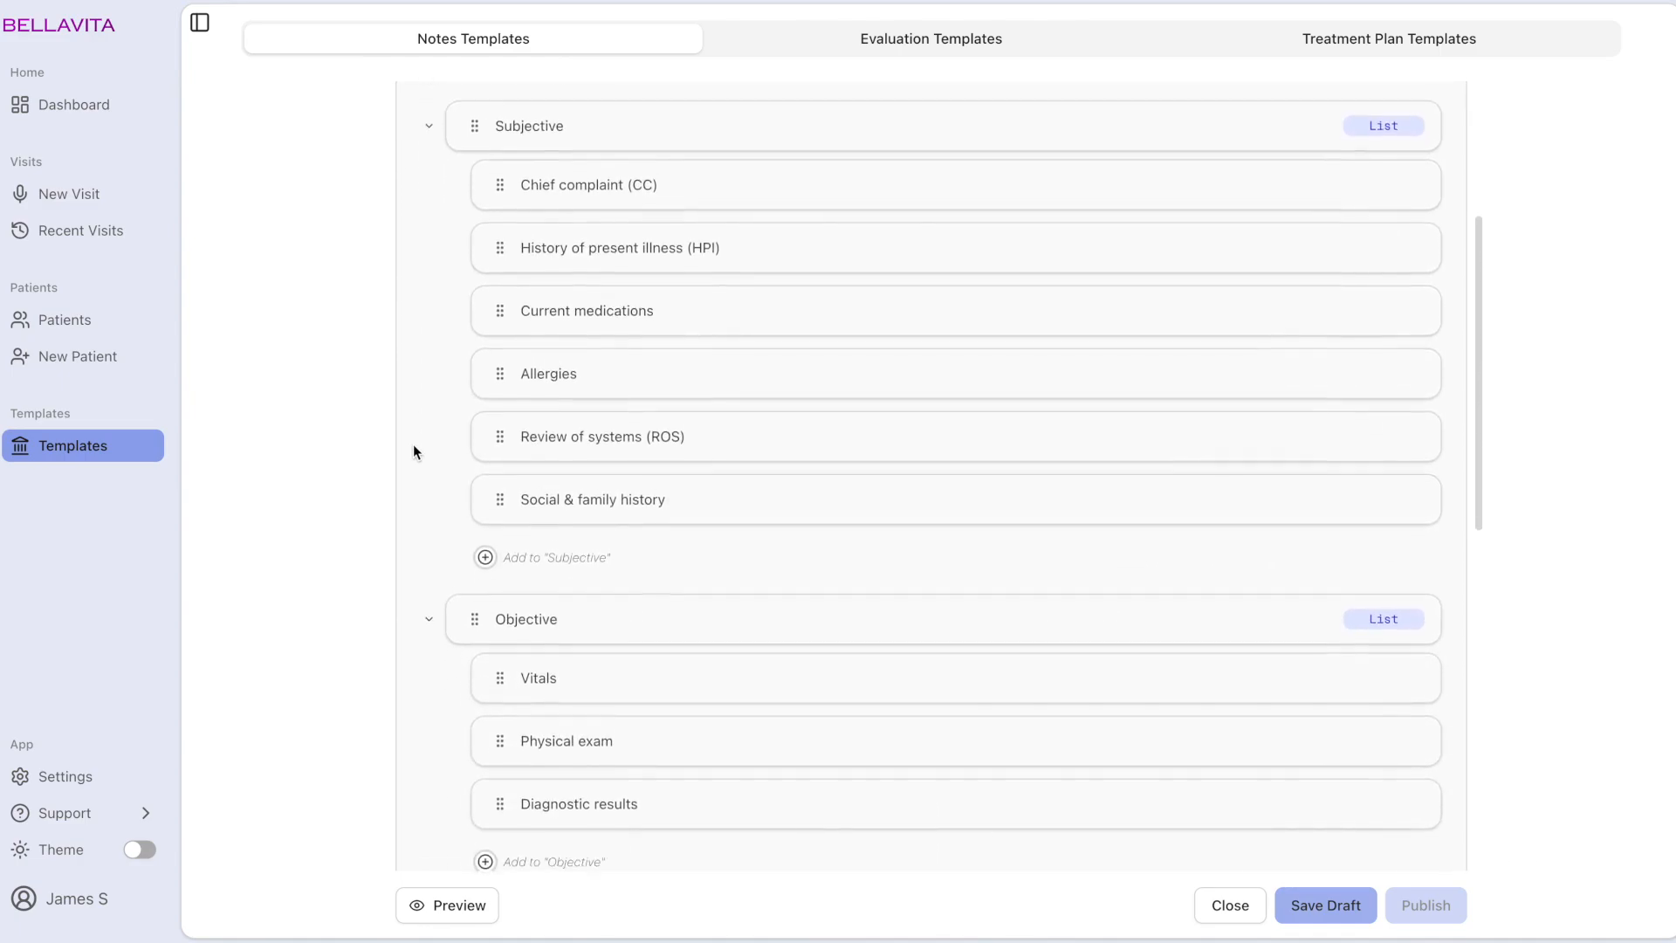
scroll(414, 448, "up", 1)
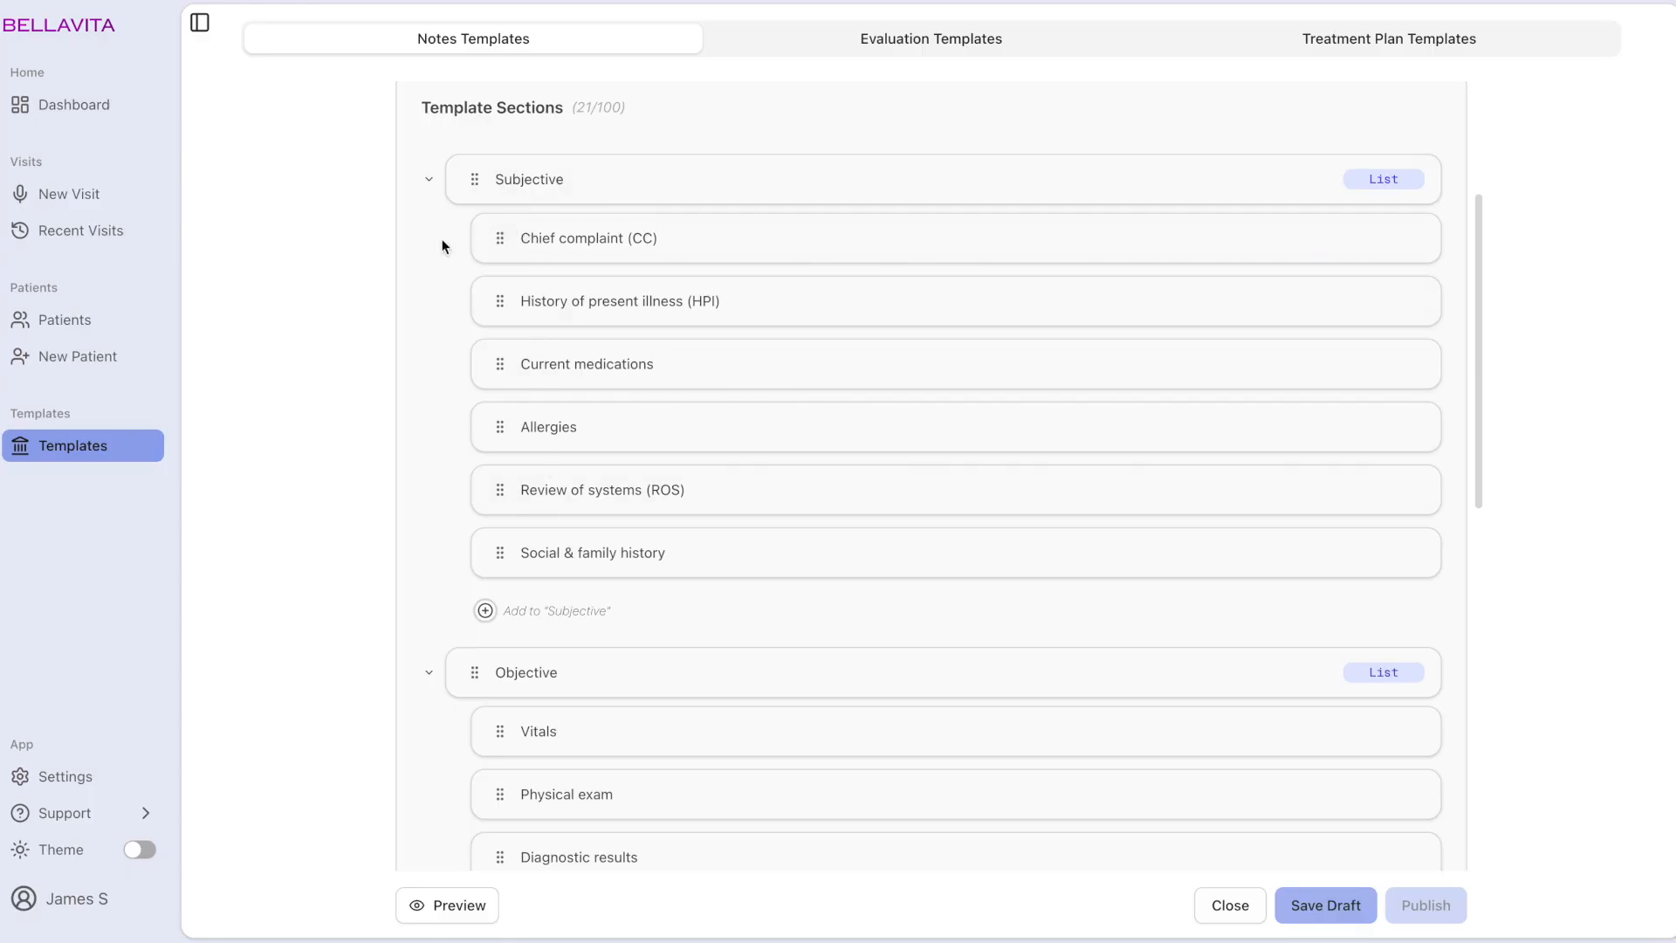
scroll(432, 248, "down", 5)
scroll(428, 249, "down", 2)
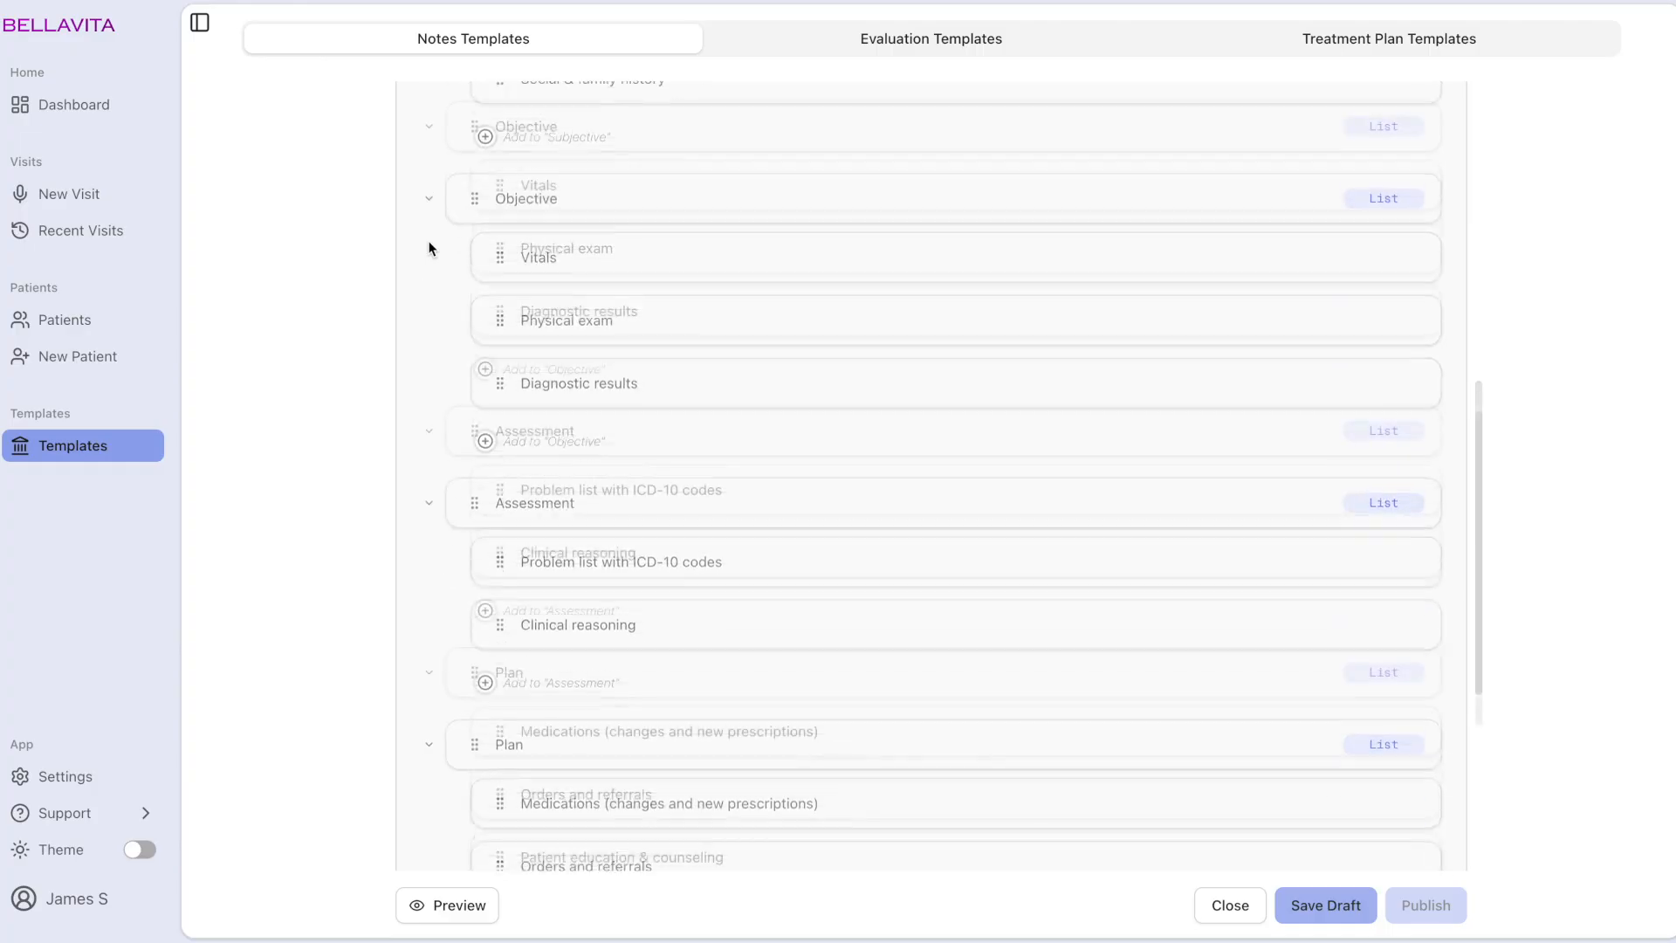
Examine the style options, instructions and example text of the Problem list with ICD-10 codes sub-section under Assessment.
left_click(535, 478)
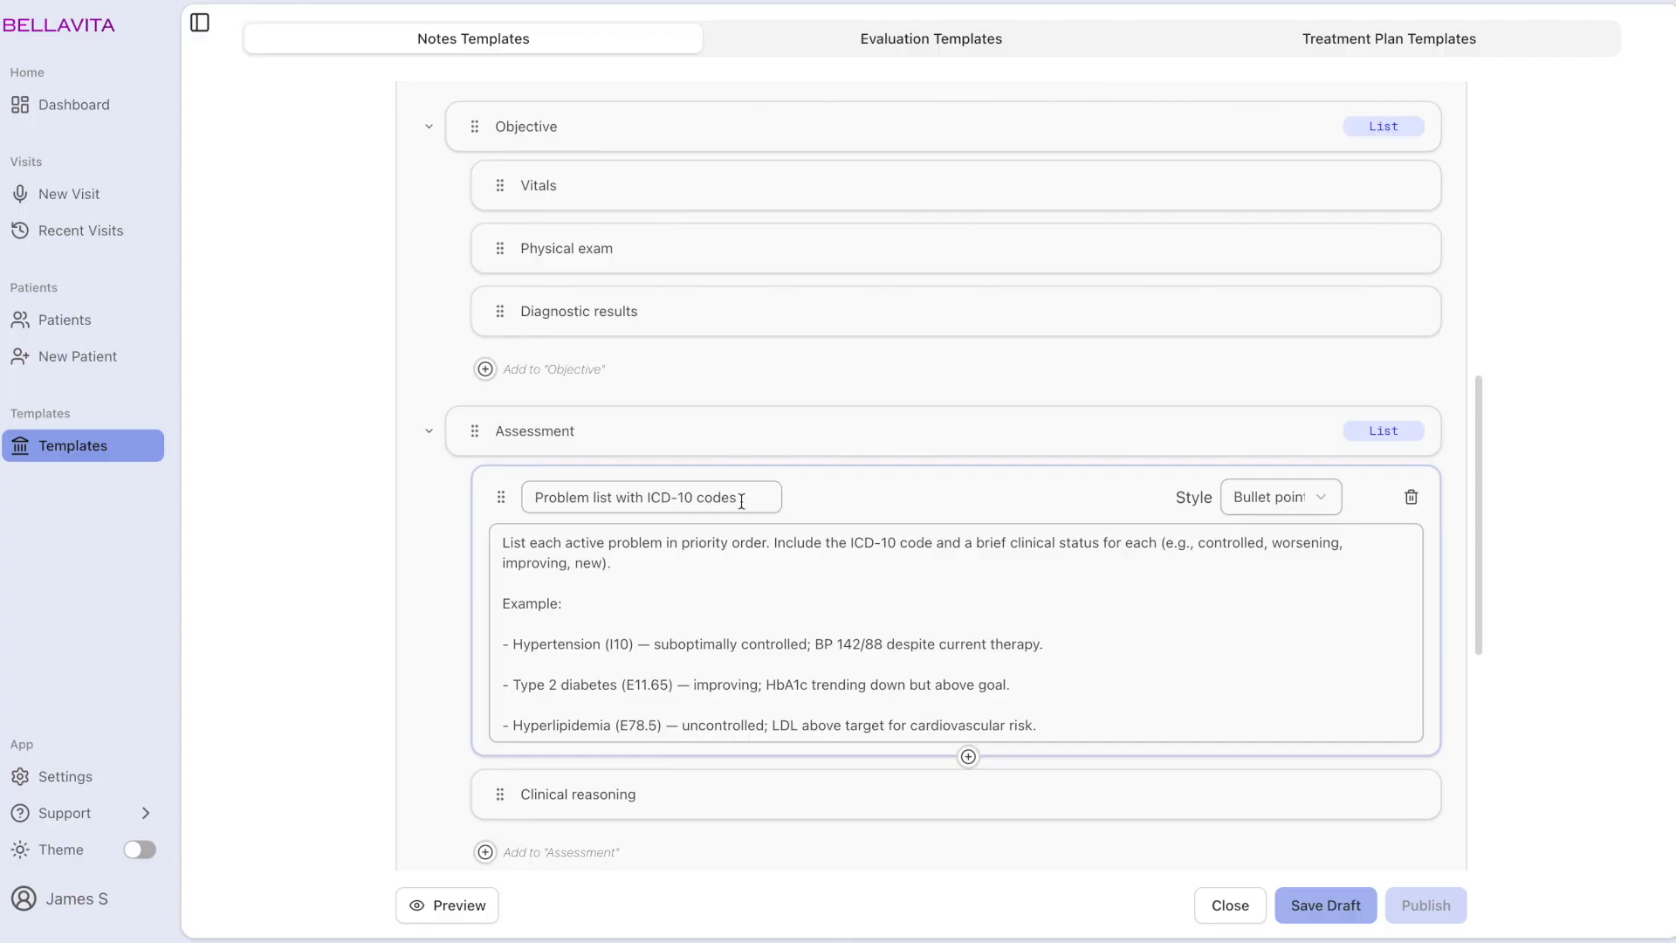
left_click(1320, 501)
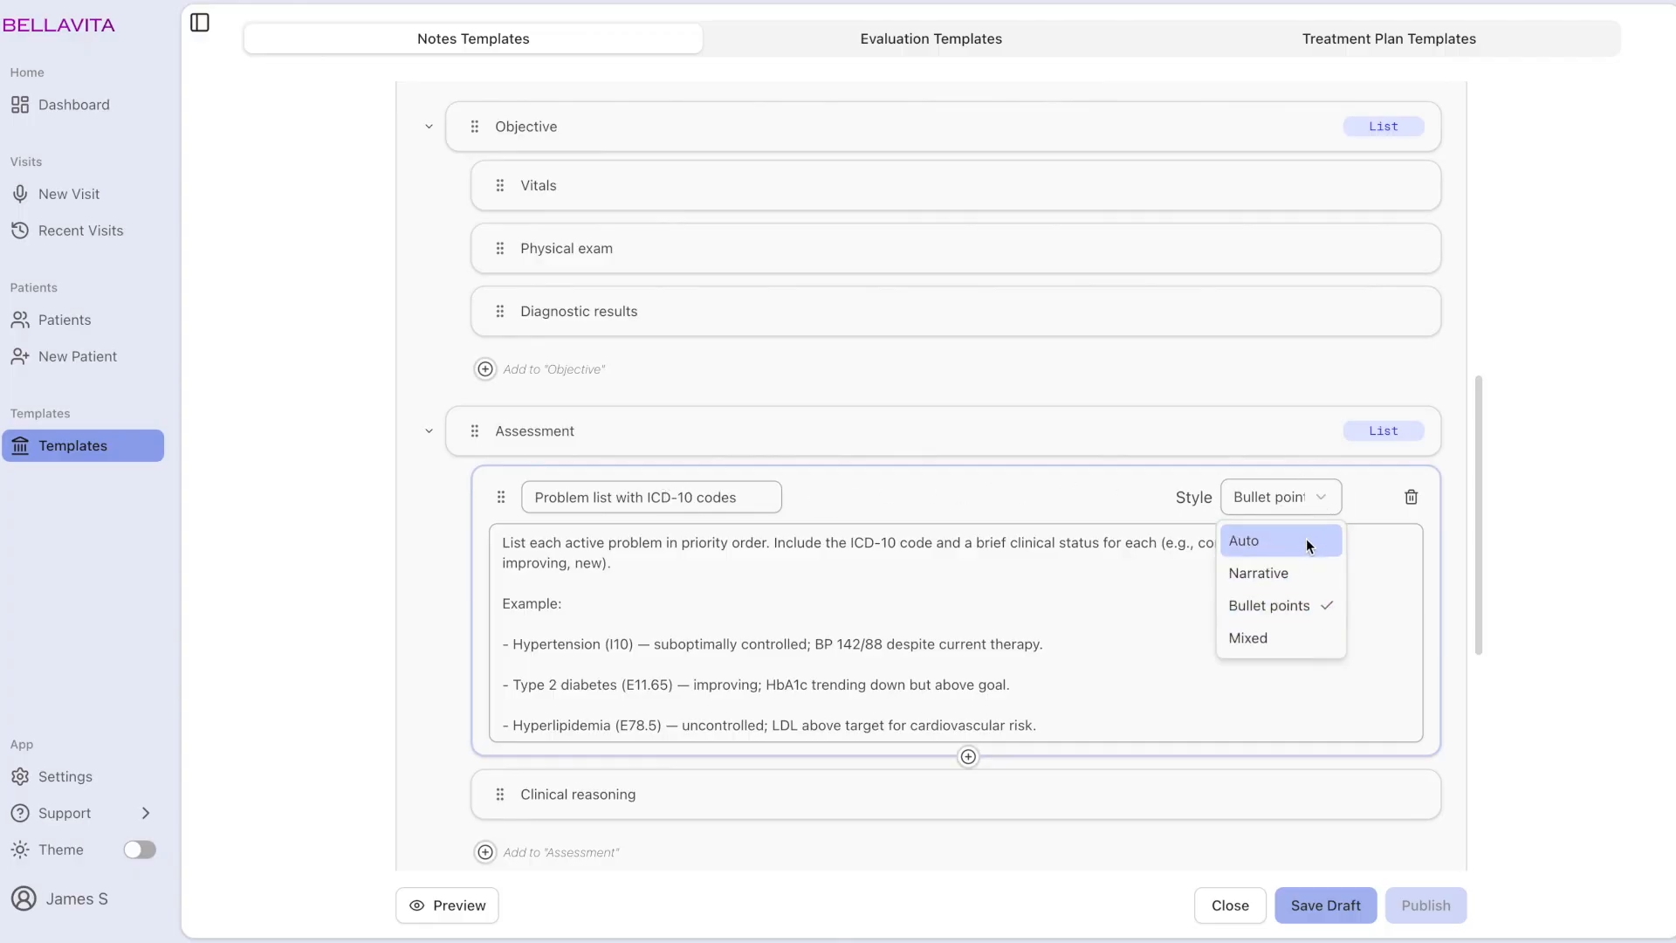
left_click(1307, 604)
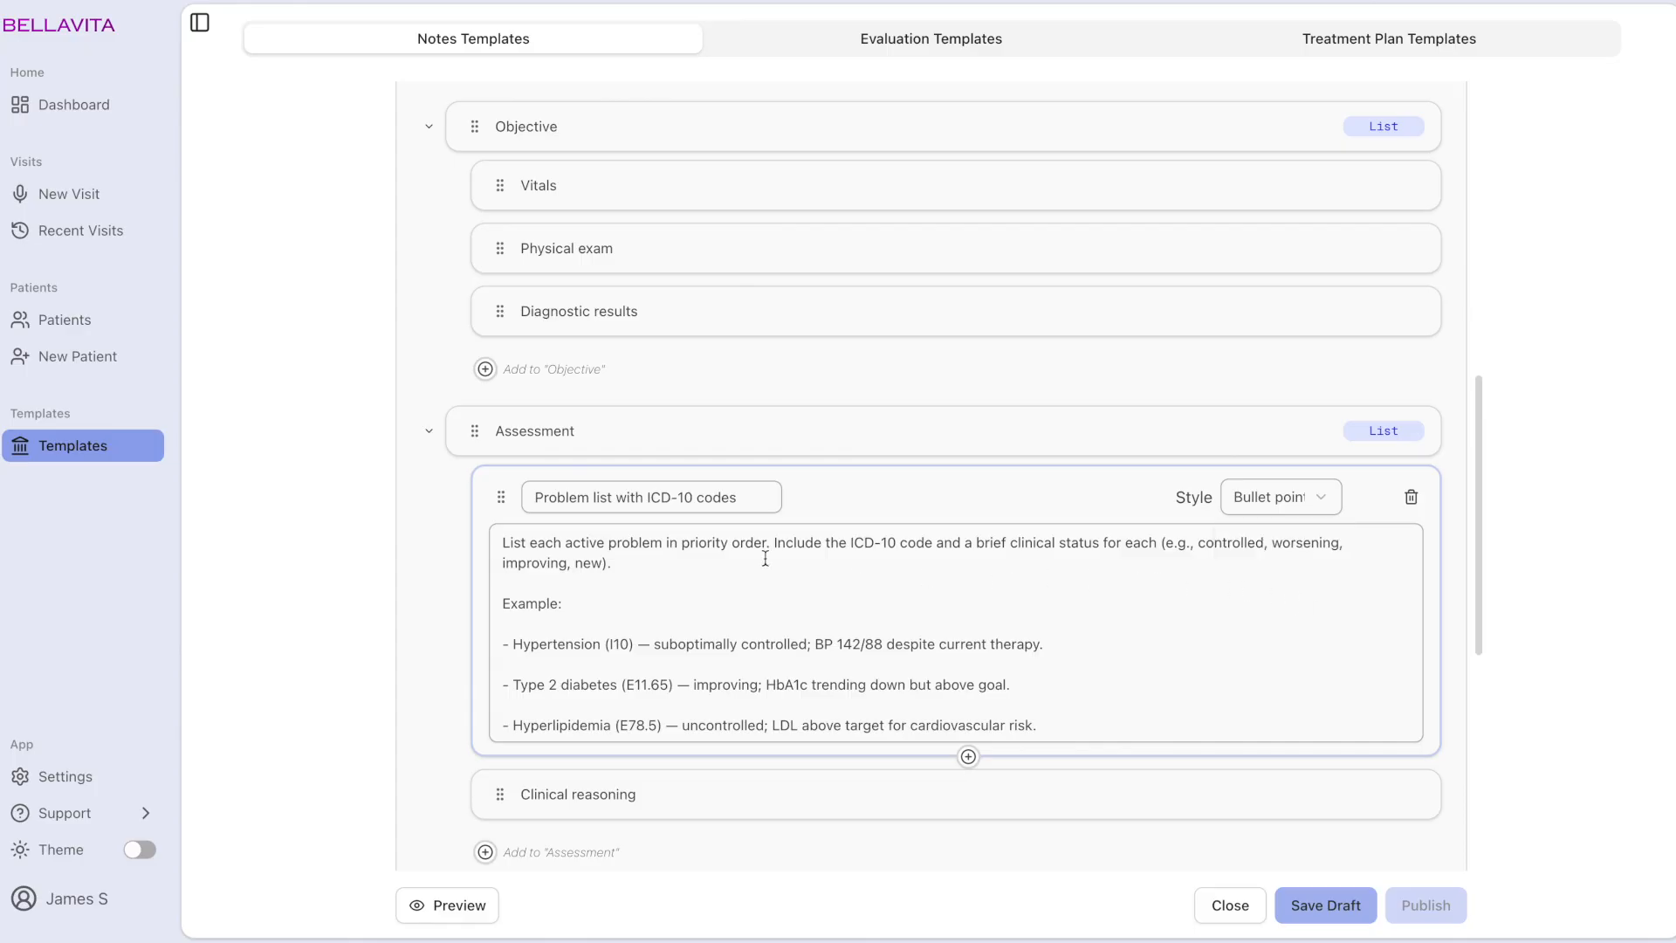
left_click_drag(502, 542, 769, 550)
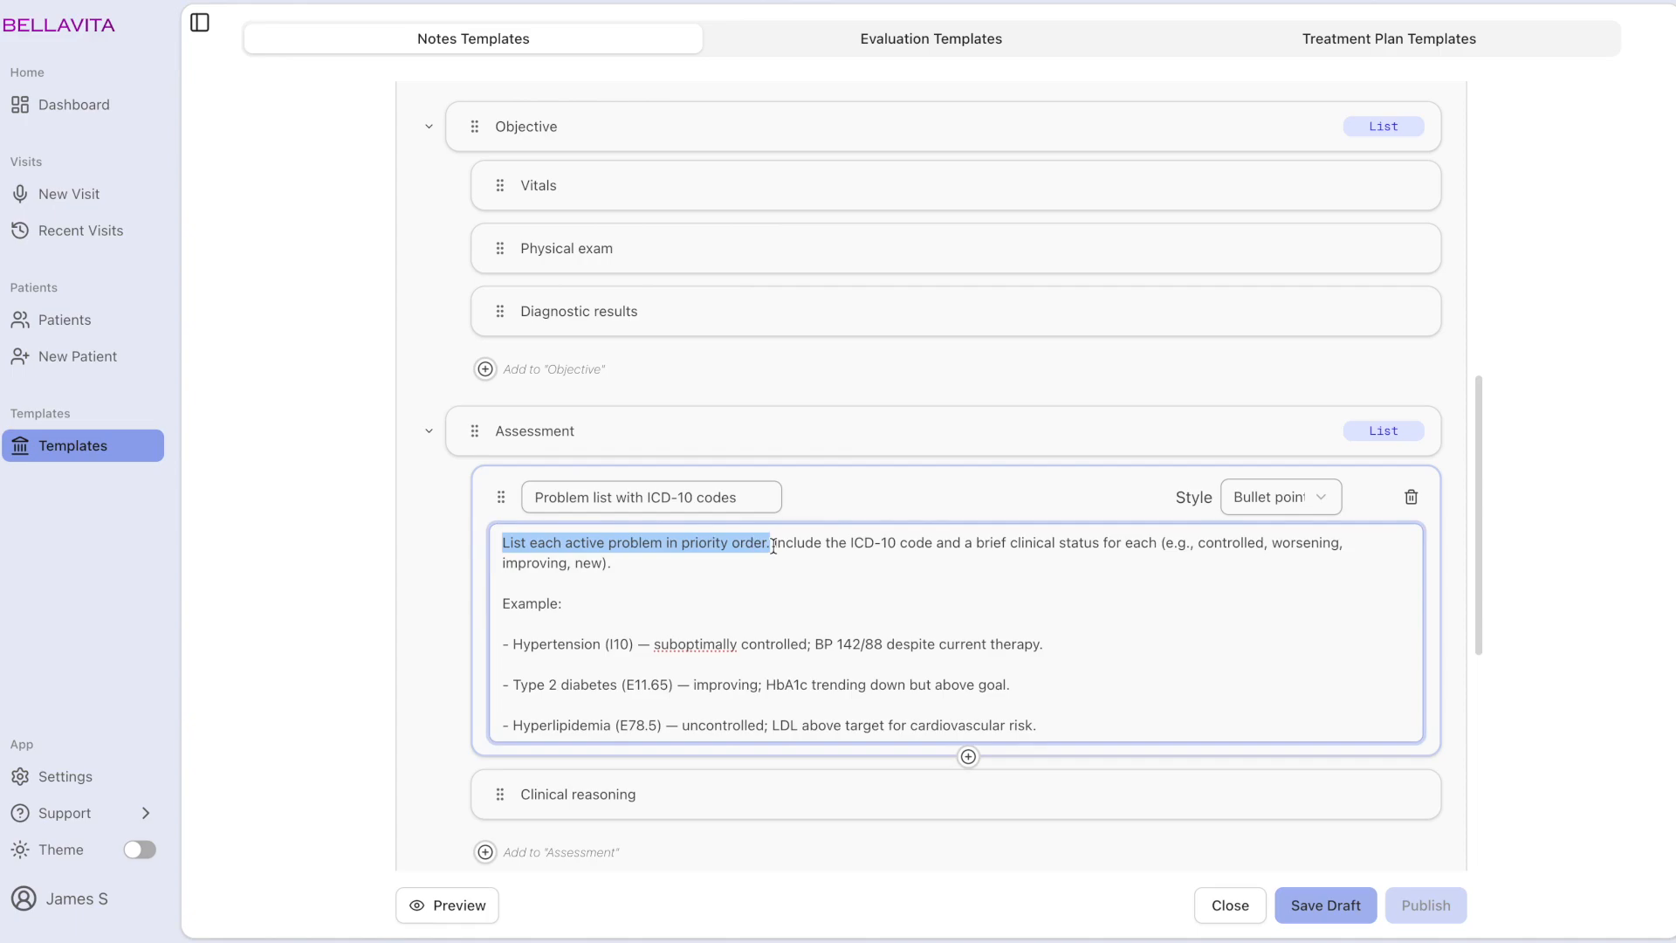
left_click_drag(773, 543, 781, 564)
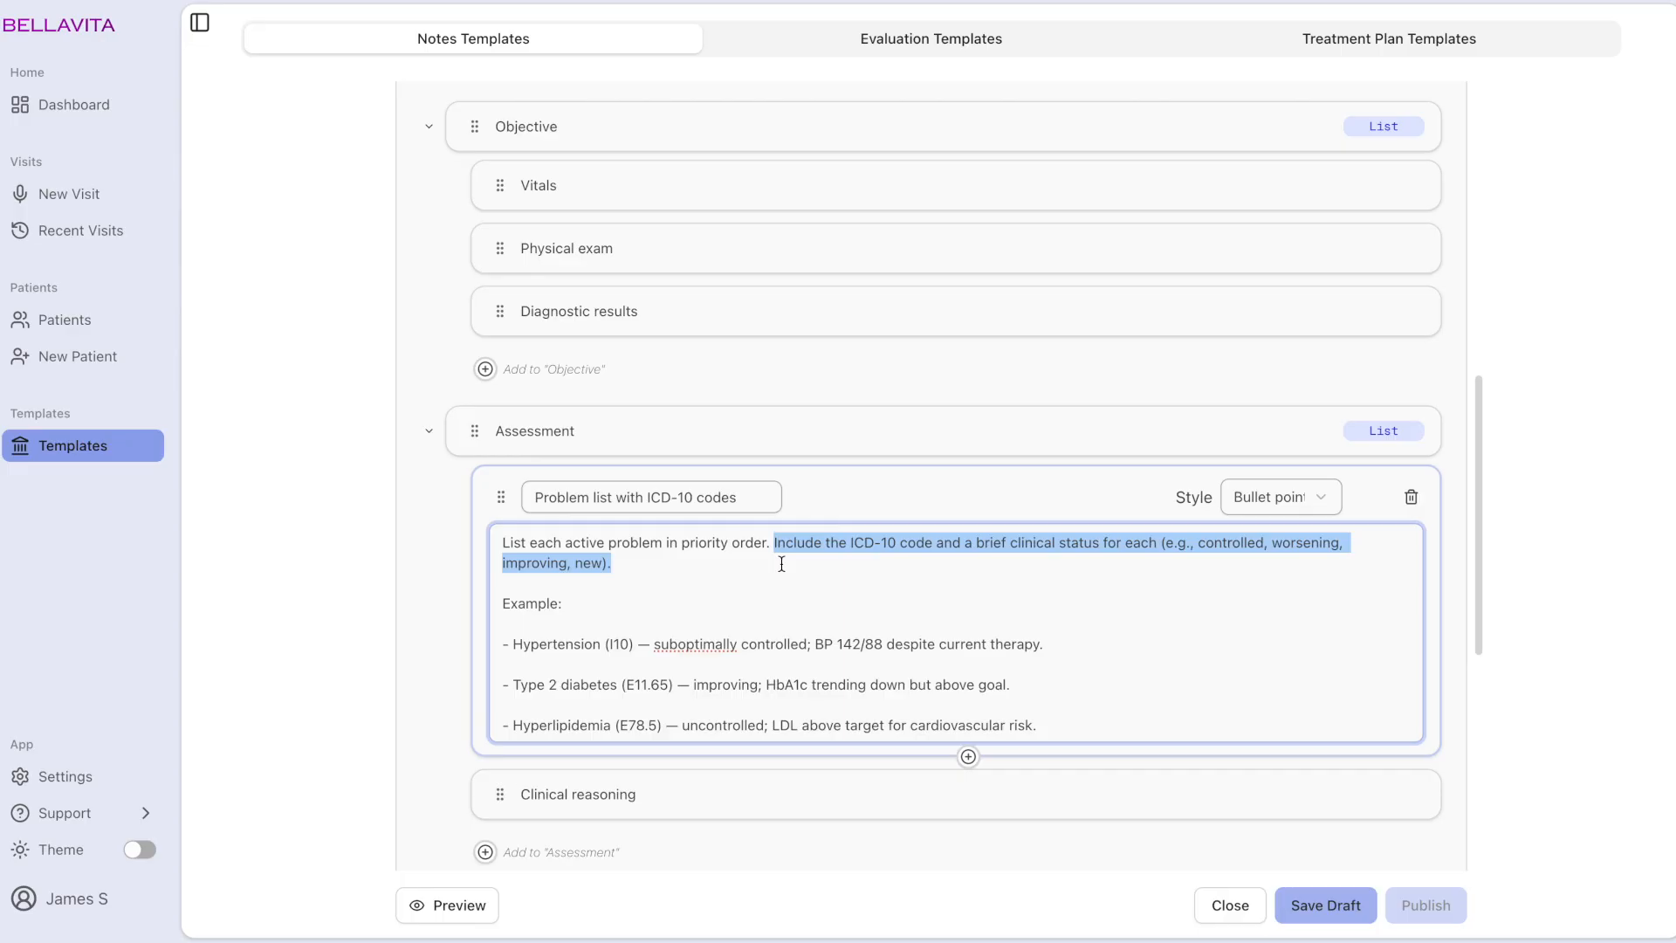
left_click_drag(504, 603, 1048, 721)
left_click(1069, 680)
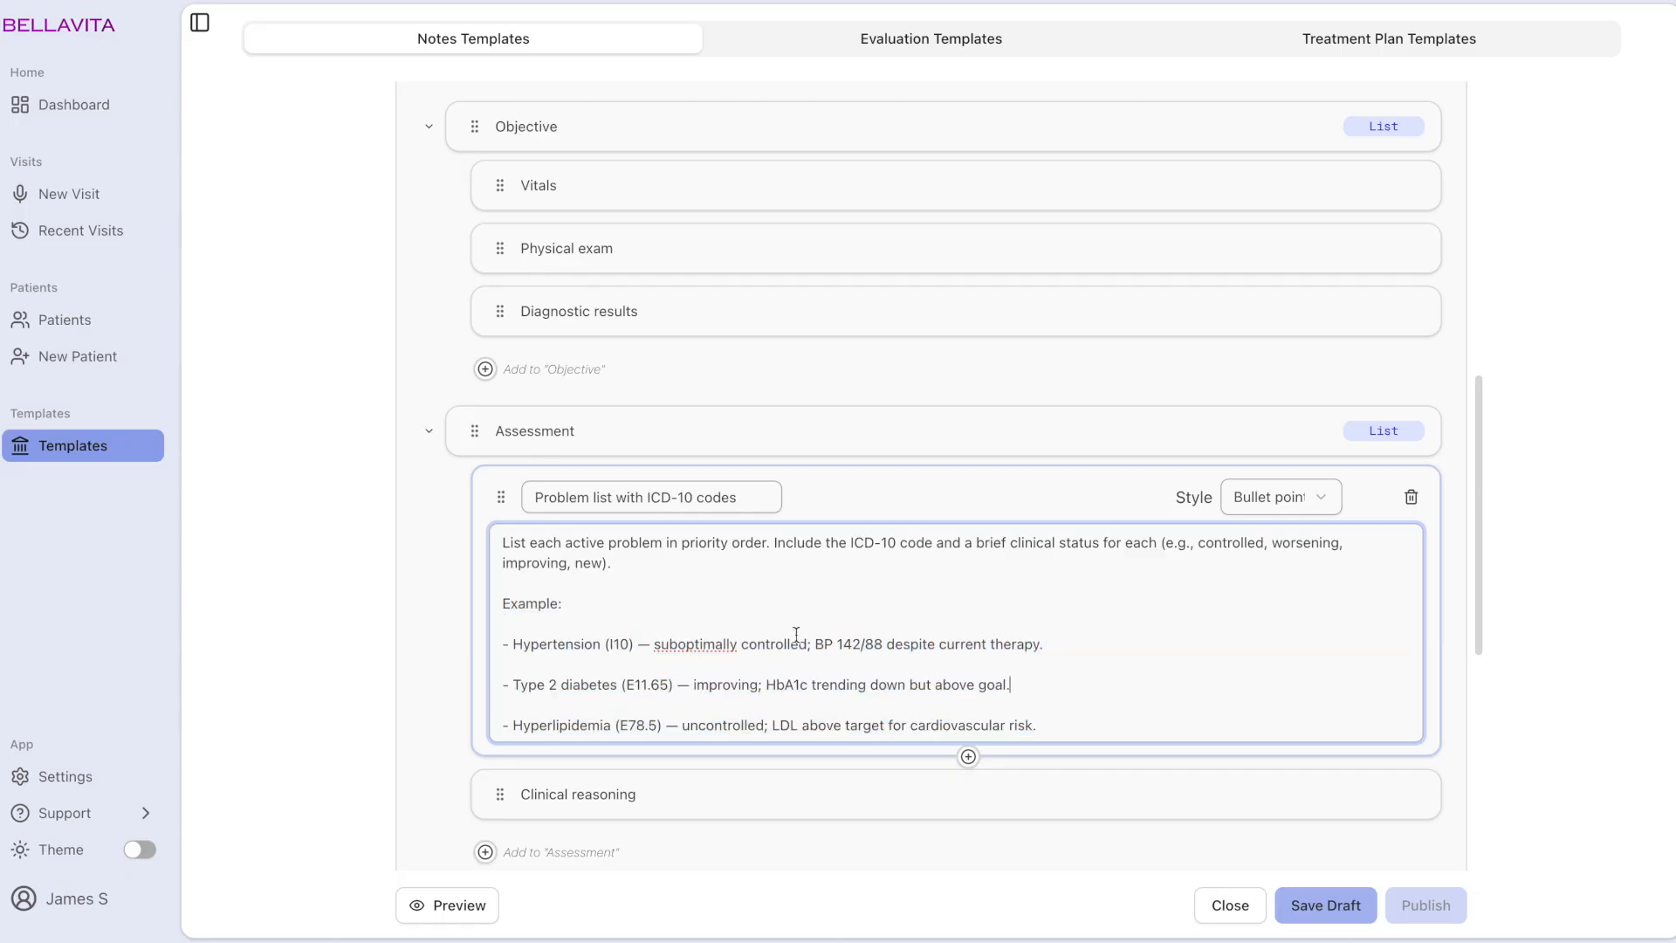
left_click(438, 590)
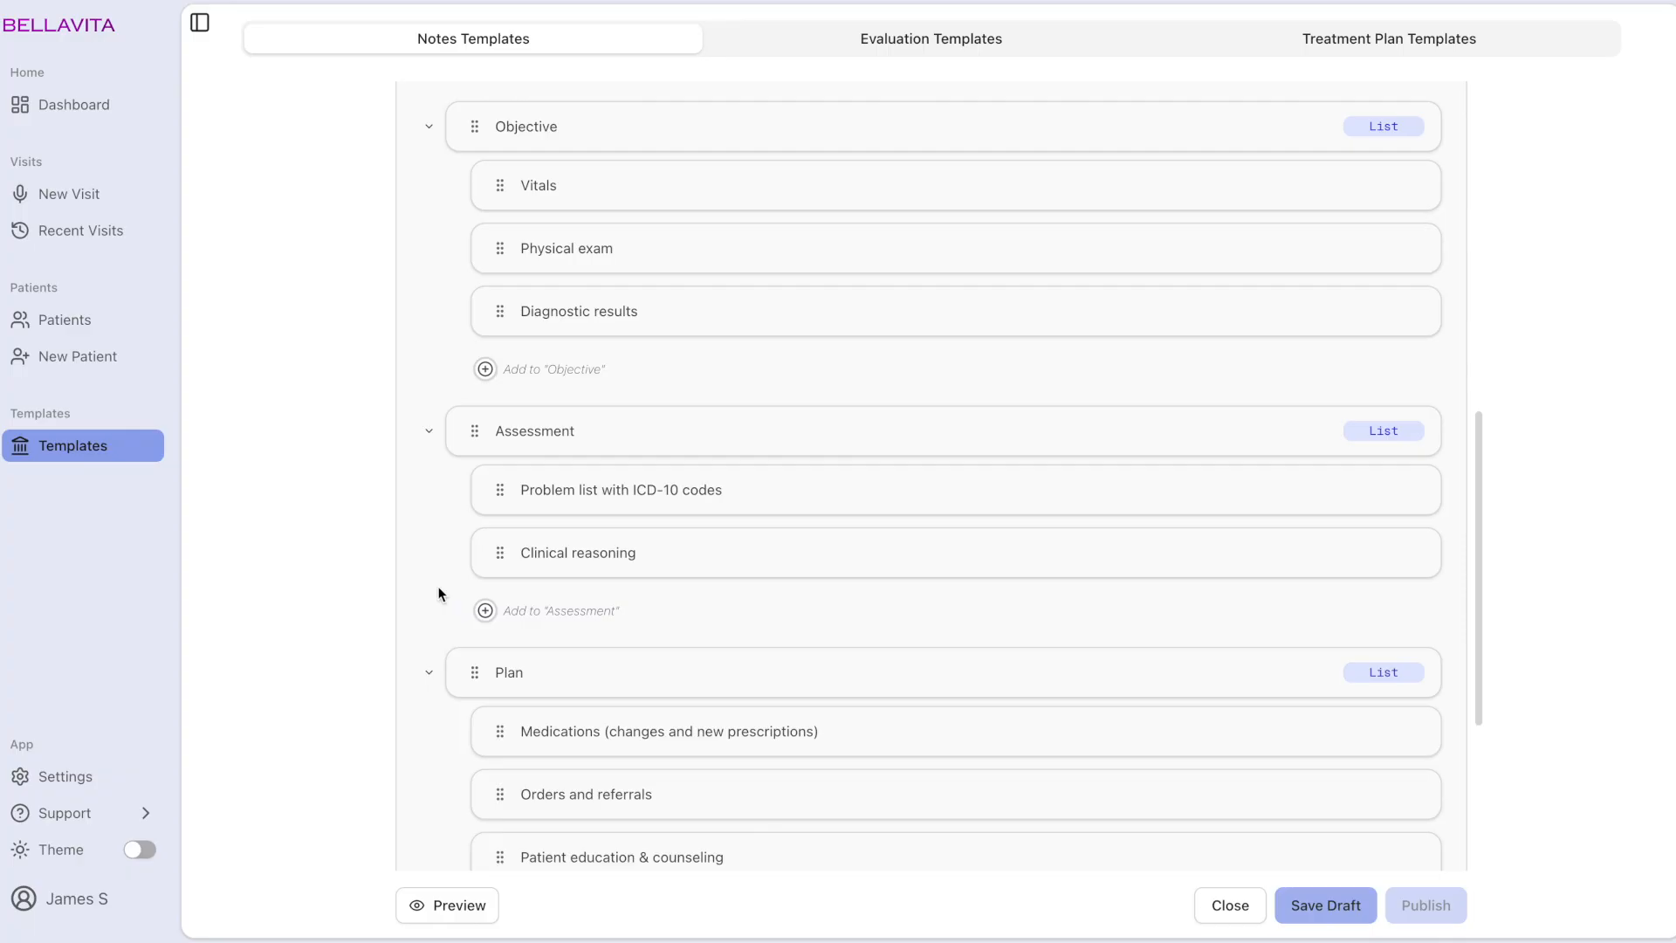
Try moving the Problem list with ICD-10 codes sub-section and the Assessment section within the template.
mouse_move(494, 489)
left_mouse_down()
mouse_move(497, 561)
mouse_move(494, 489)
left_mouse_up()
left_click_drag(474, 432, 502, 459)
scroll(998, 332, "up", 1)
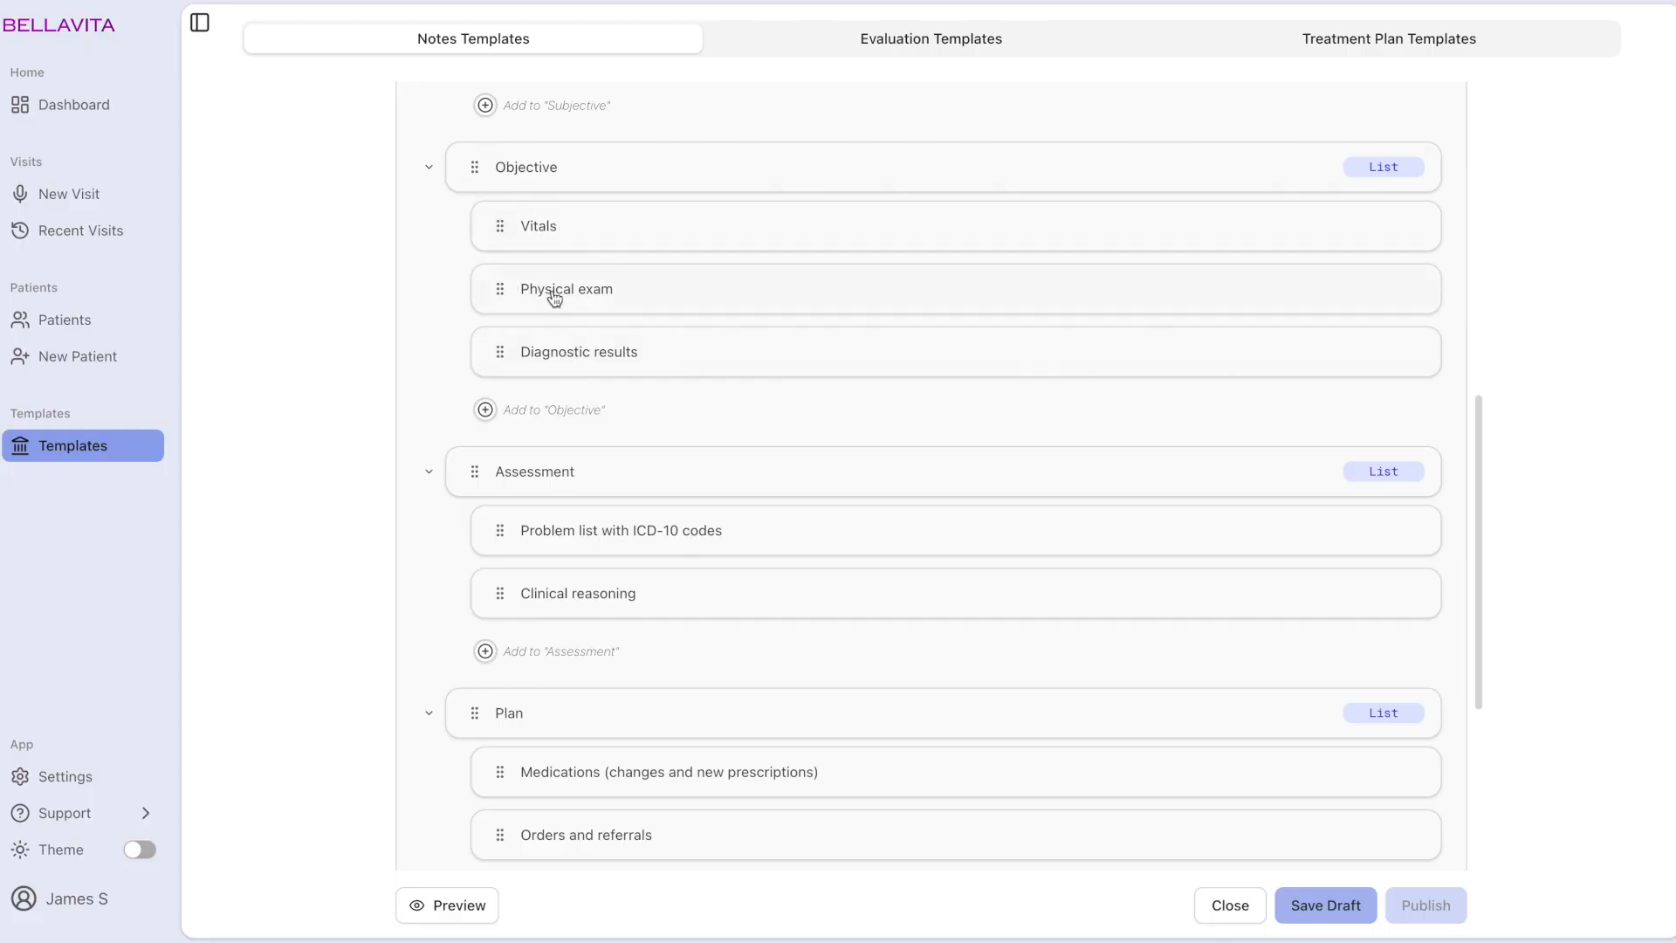
Preview the Copy of SOAP Comprehensive template and read through its sample note content.
left_click(467, 908)
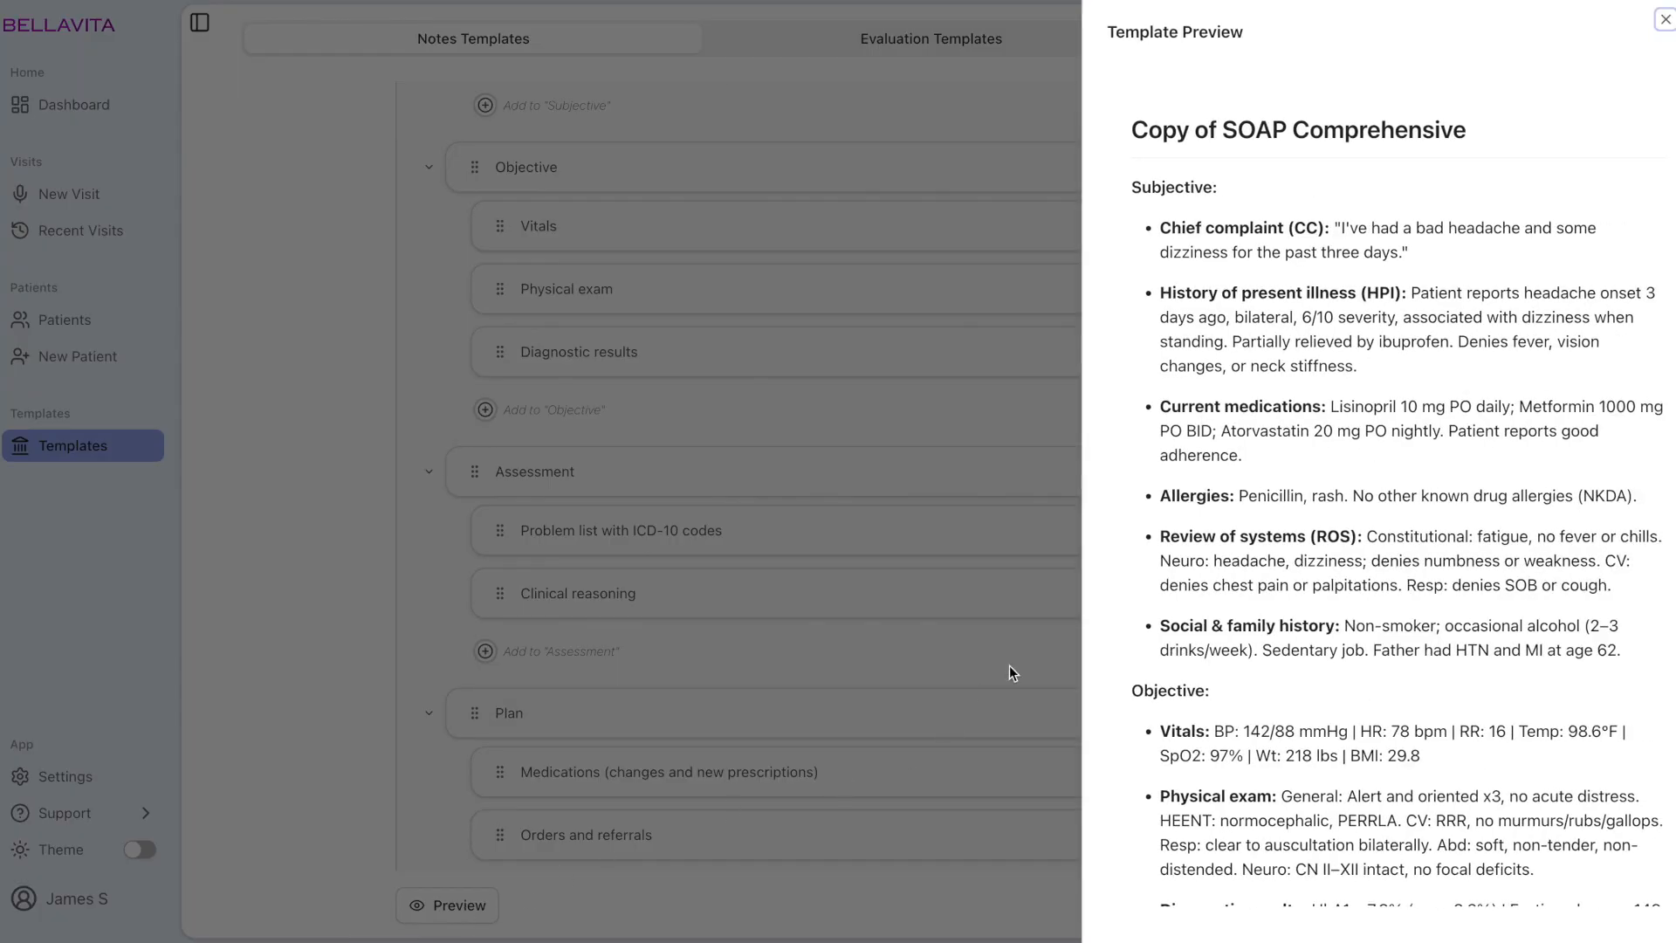
scroll(1178, 617, "down", 3)
scroll(1179, 616, "down", 2)
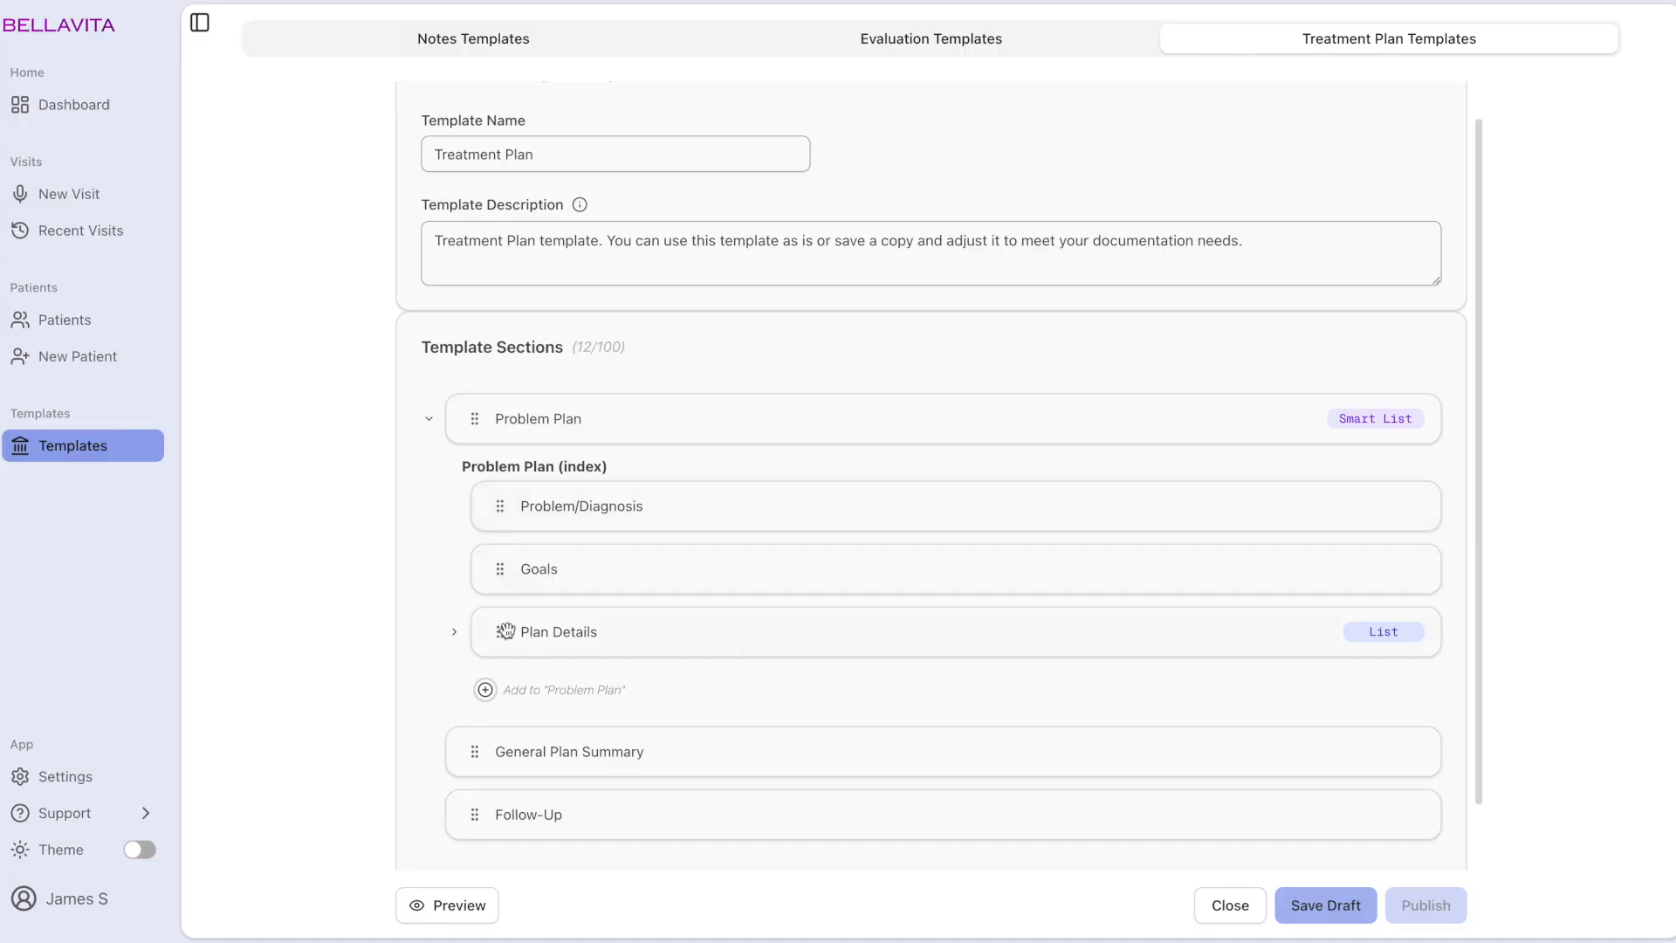
Expand and collapse Plan Details in the Treatment Plan template, and preview how its Problem Plan smart list repeats.
left_click(455, 634)
left_click(455, 634)
left_click(458, 903)
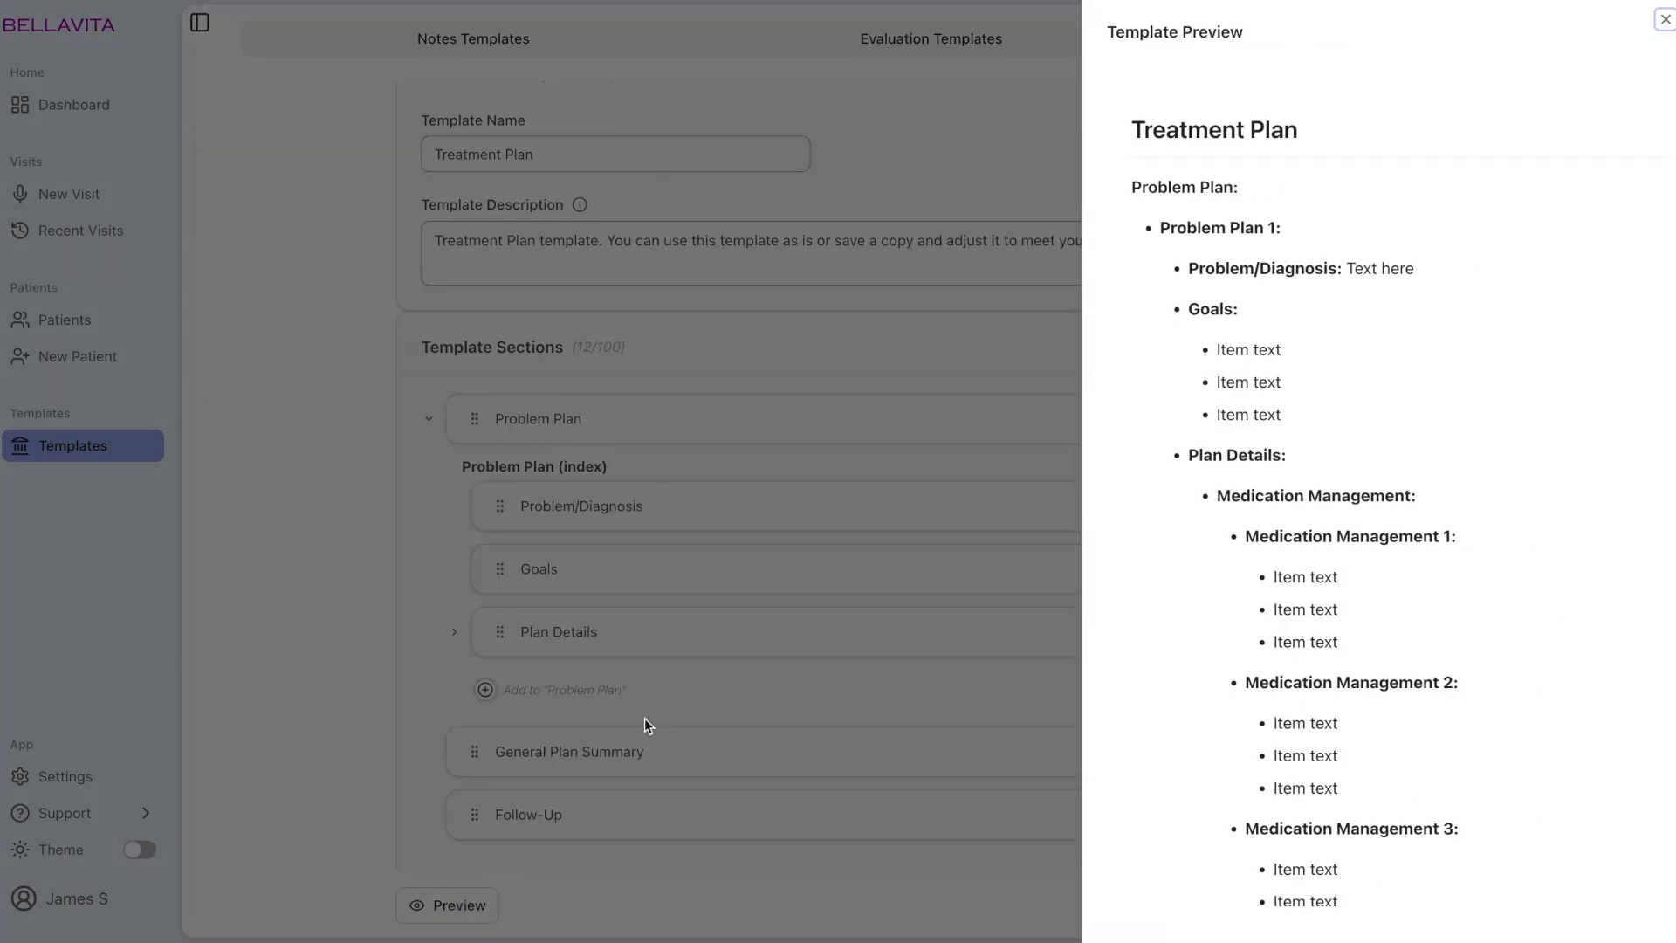
left_click_drag(1159, 227, 1295, 232)
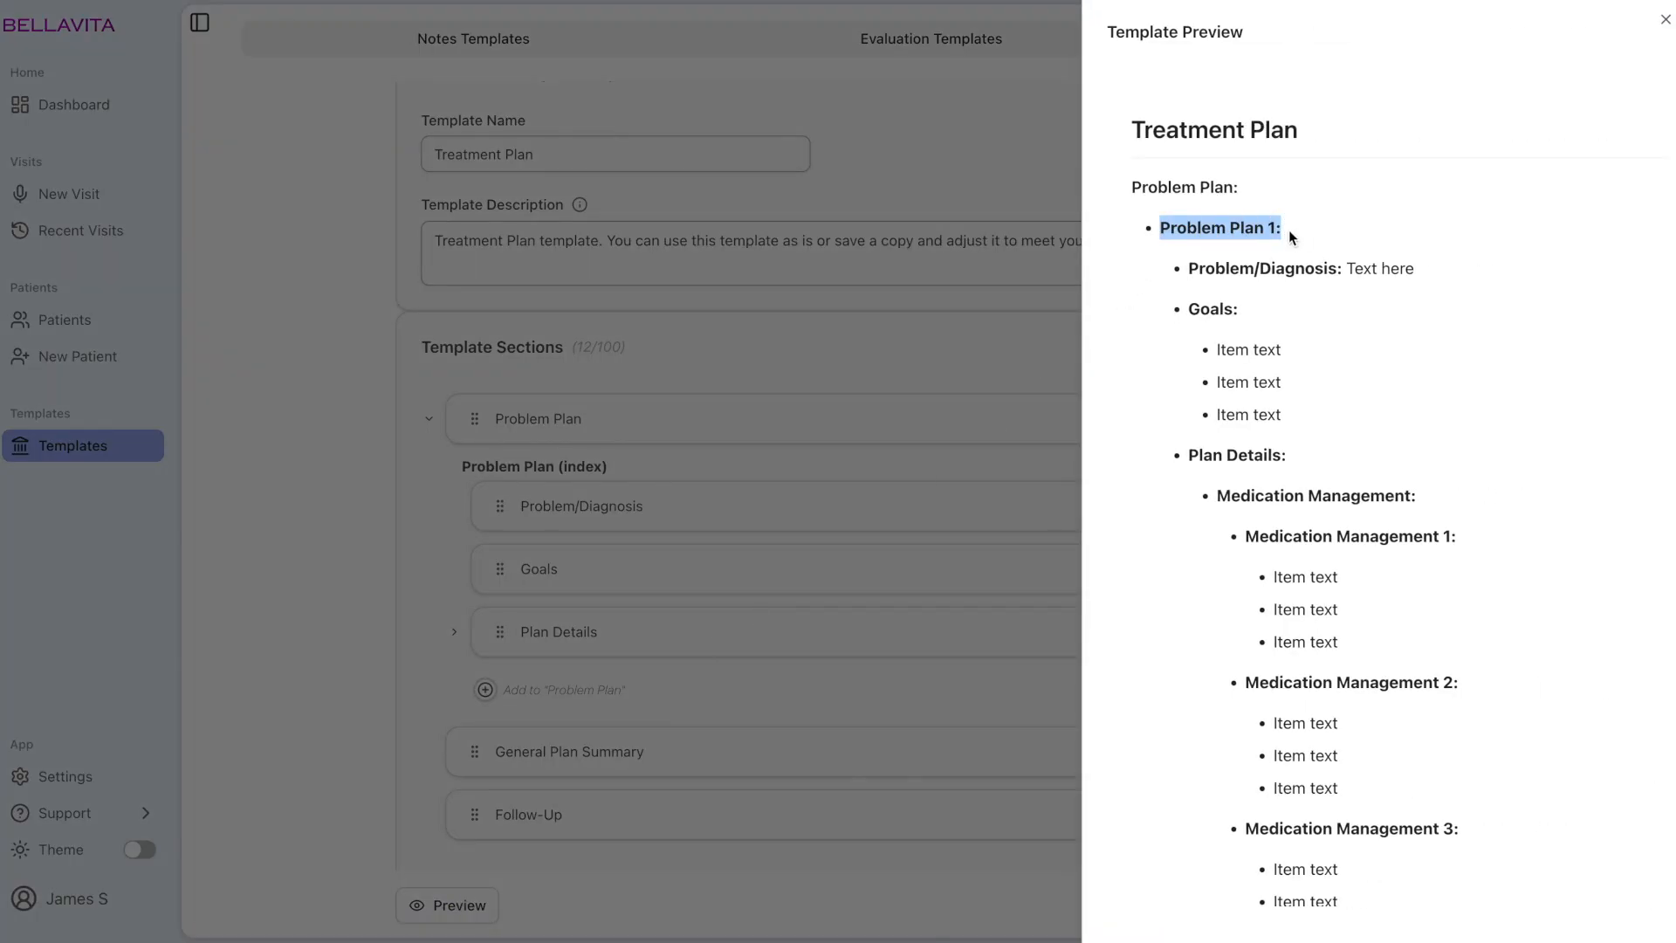
scroll(1150, 321, "down", 5)
scroll(1150, 327, "down", 6)
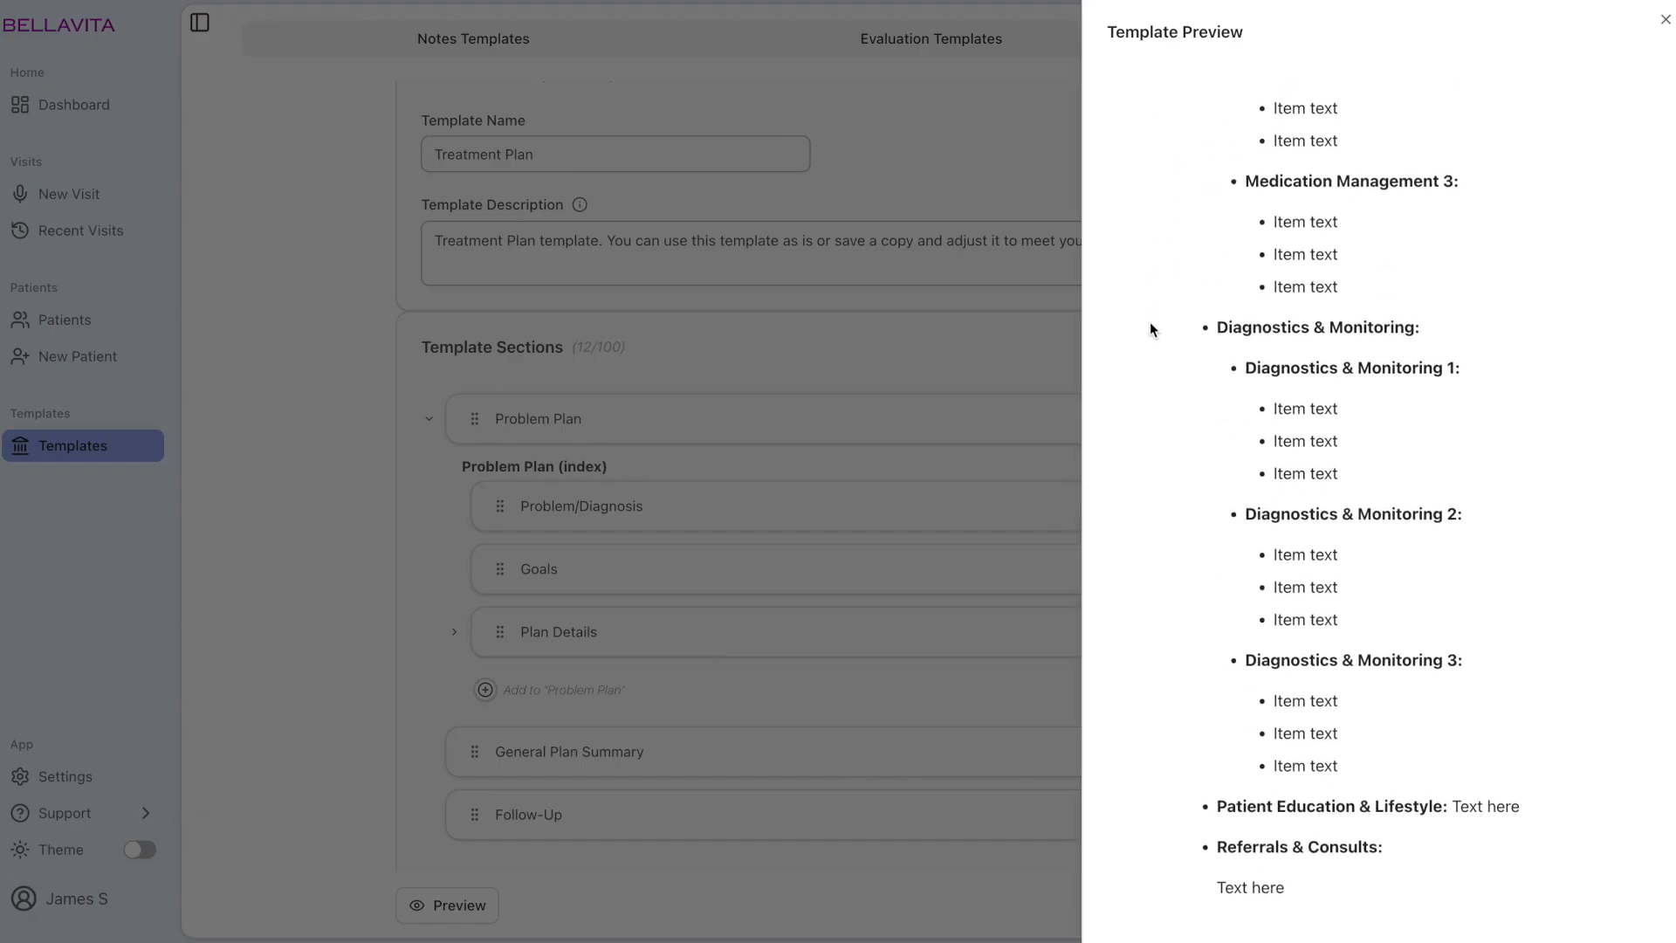
scroll(1151, 328, "down", 1)
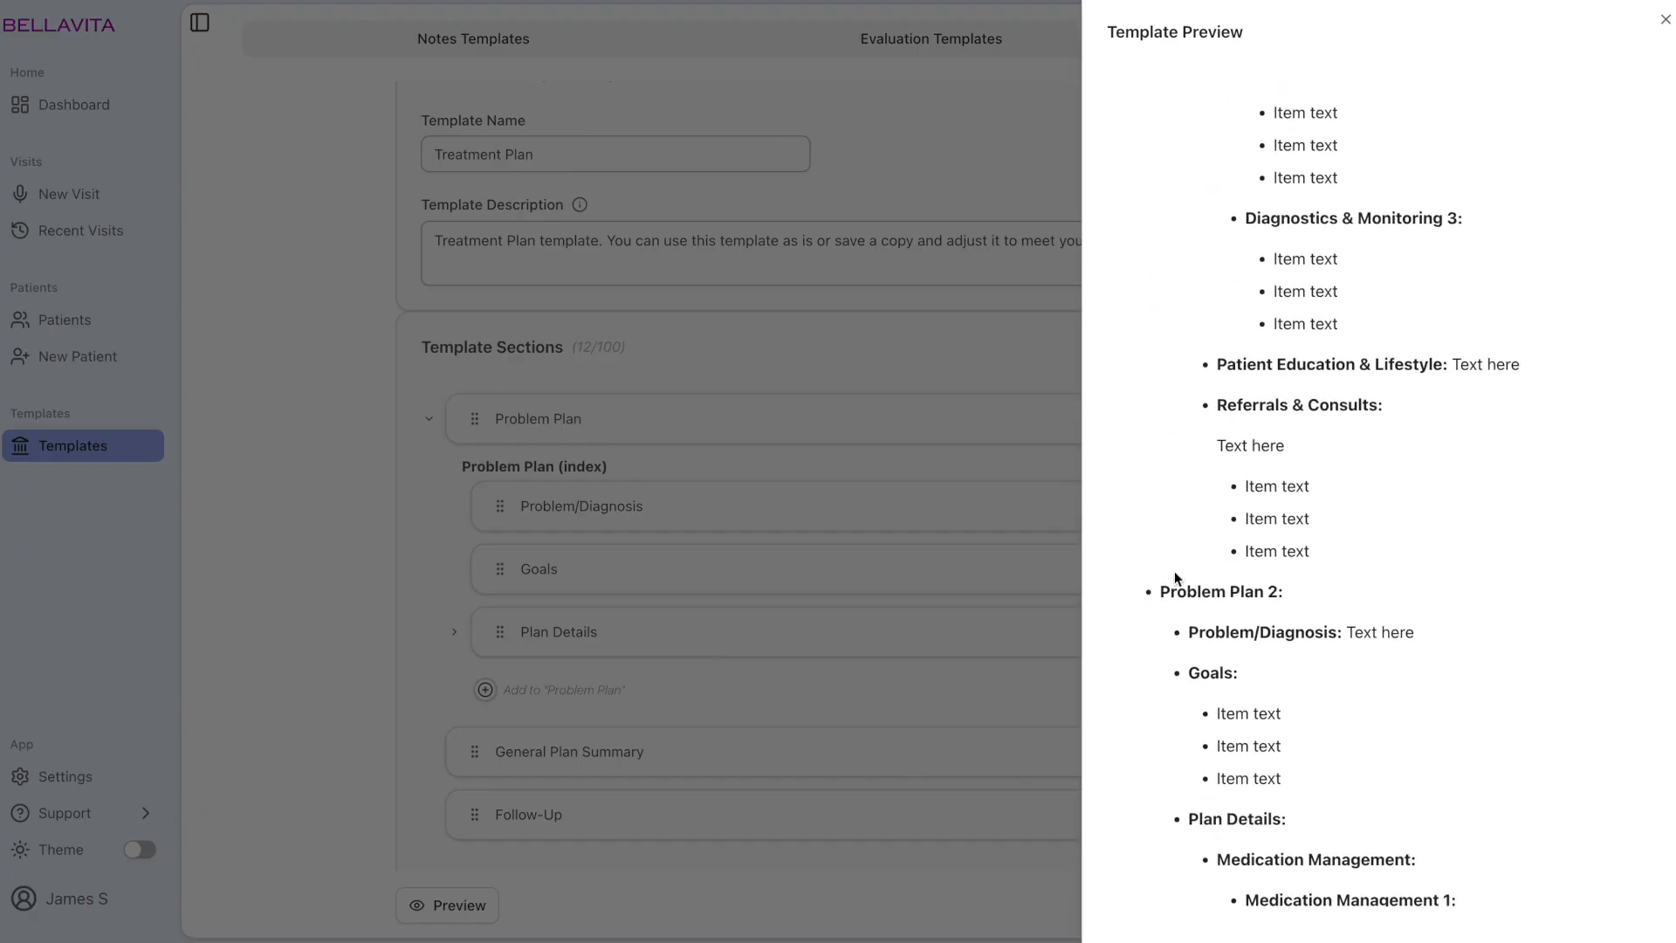
left_click_drag(1160, 590, 1281, 591)
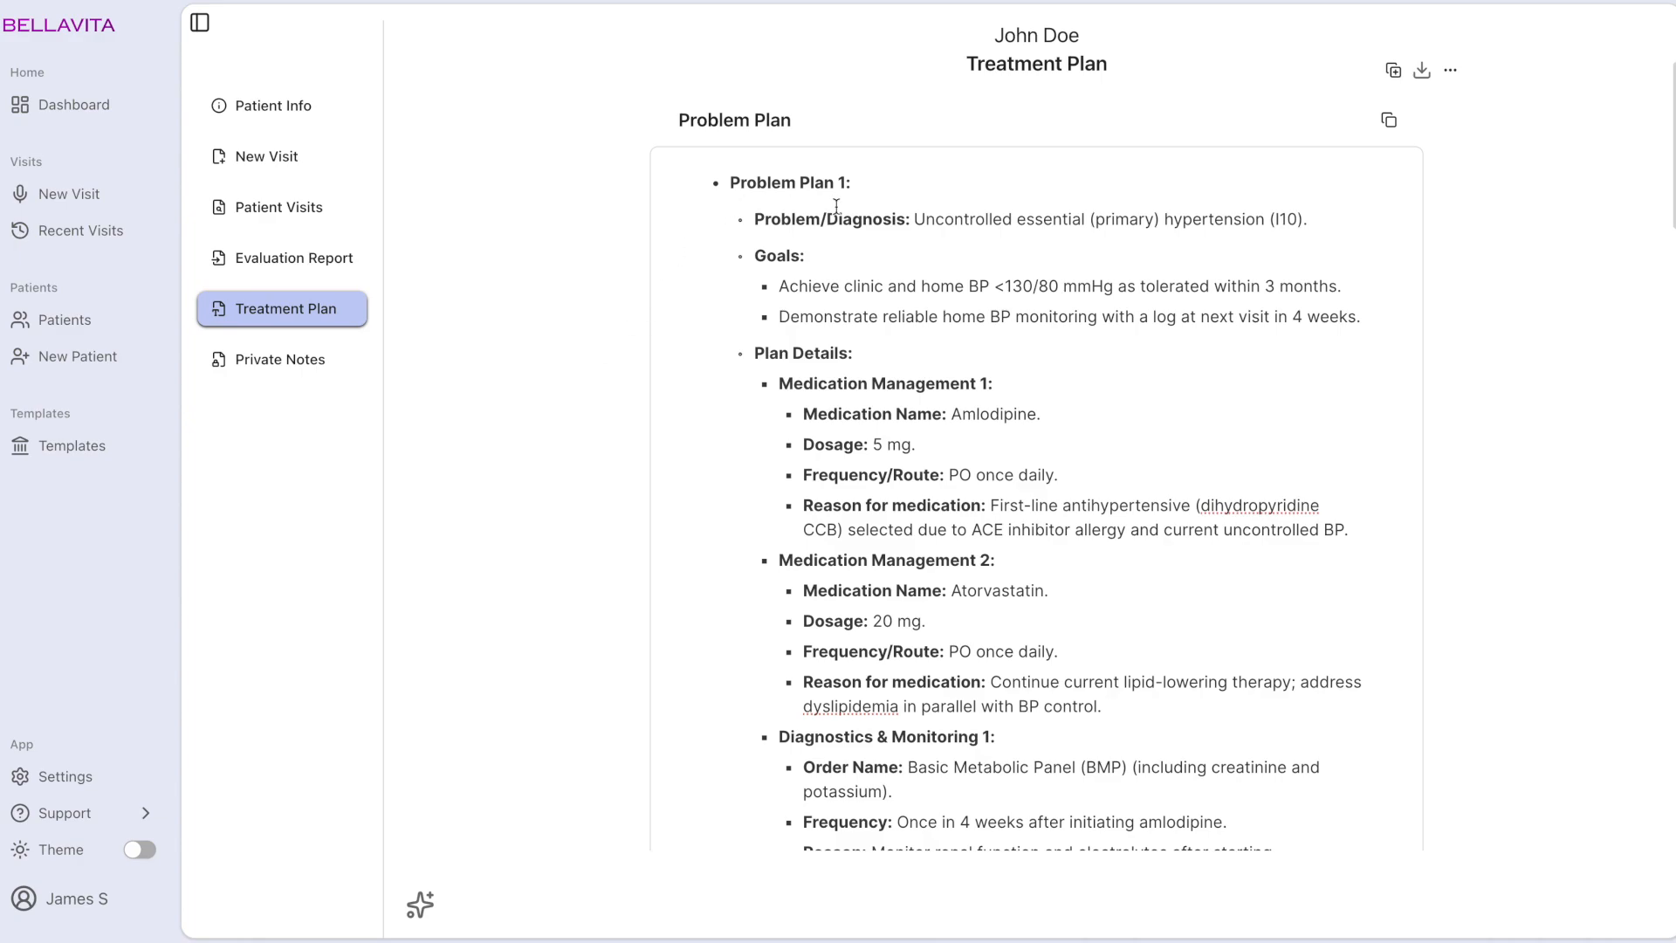
Read through the Problem Plan entries in the patient's treatment plan.
scroll(682, 267, "down", 5)
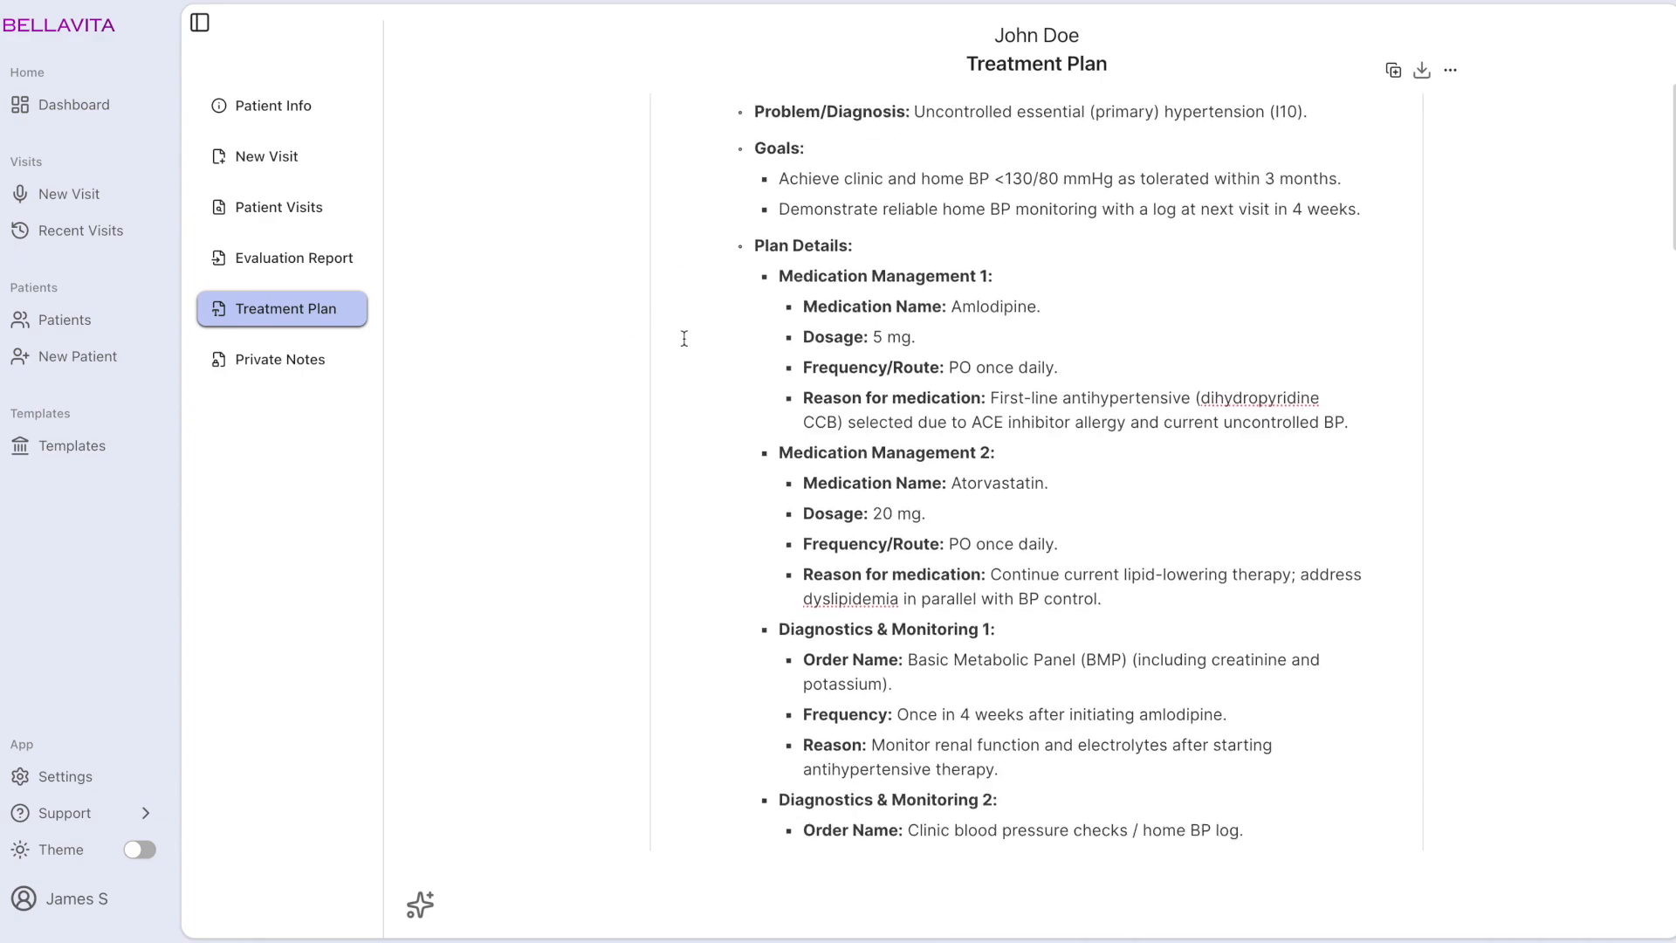
scroll(685, 344, "down", 8)
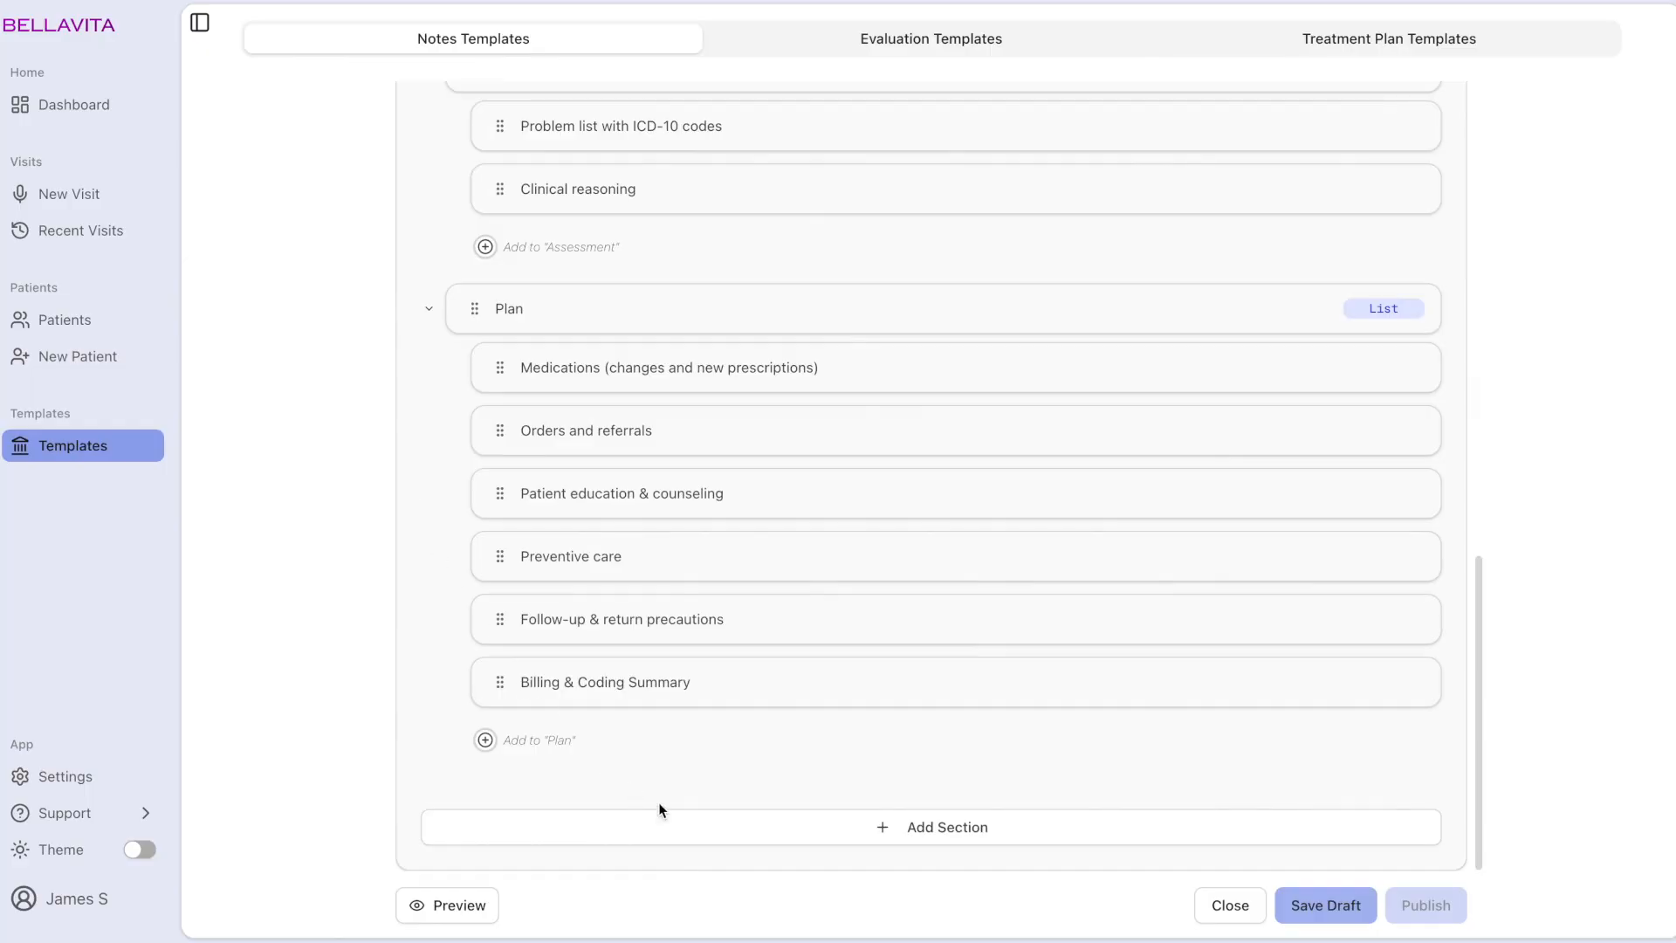
Add a section named Simple List after the Plan section of the notes template and make it a List.
left_click(707, 836)
left_click(569, 807)
left_click_drag(594, 809, 498, 813)
type("Simple List")
scroll(508, 805, "down", 3)
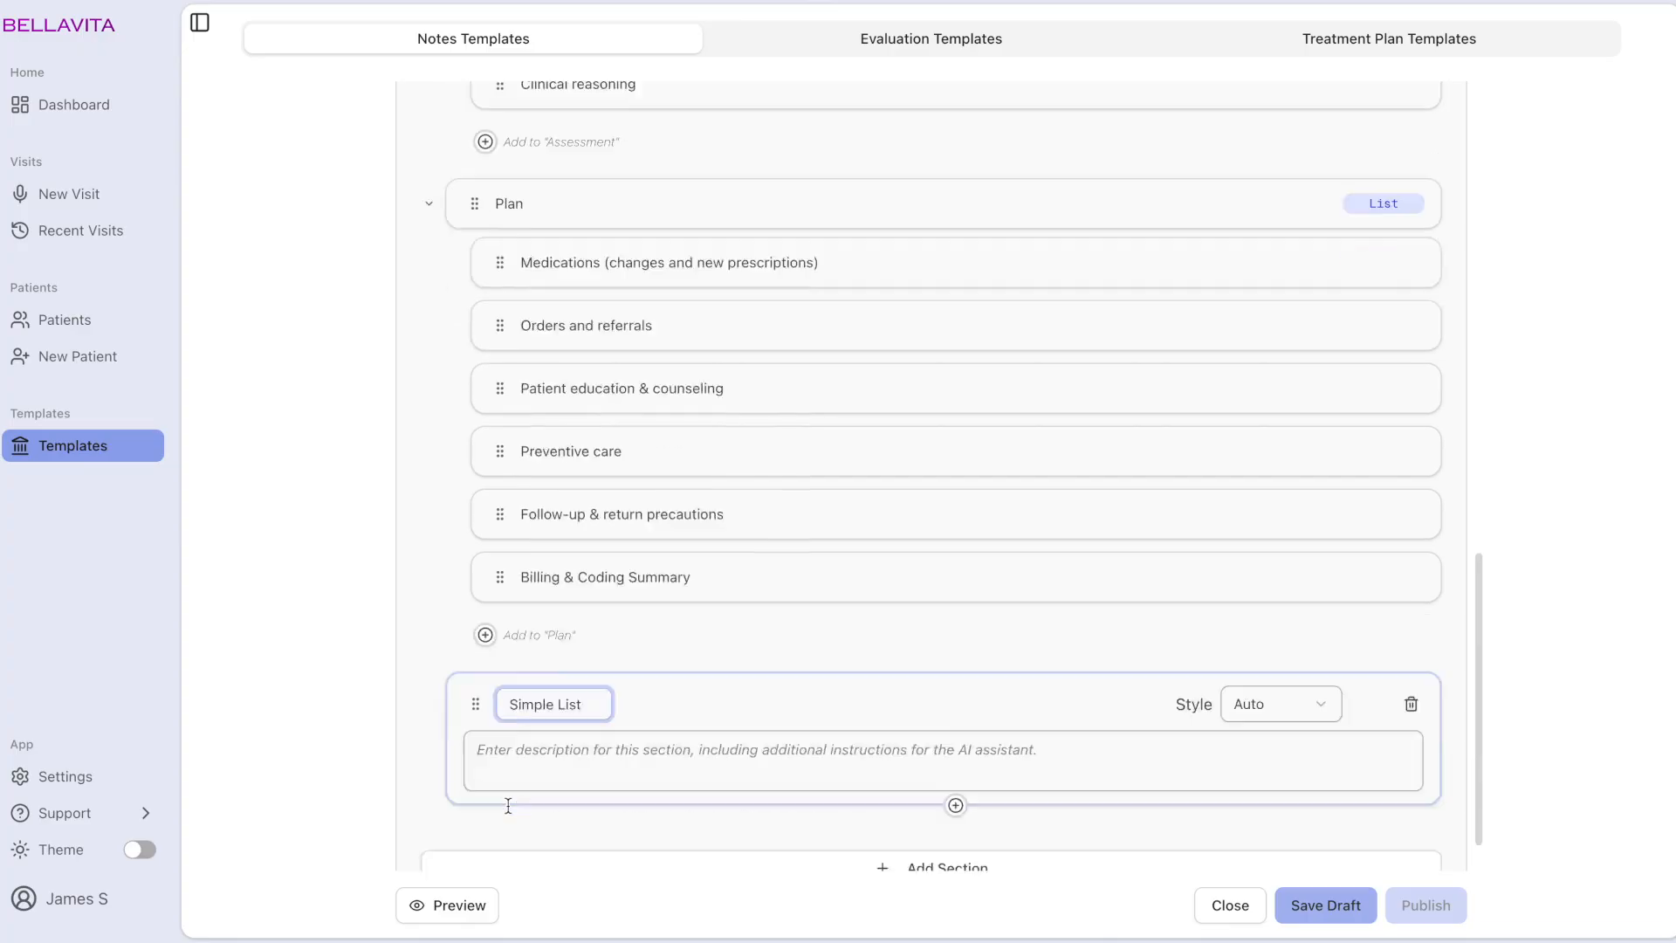
left_click(955, 764)
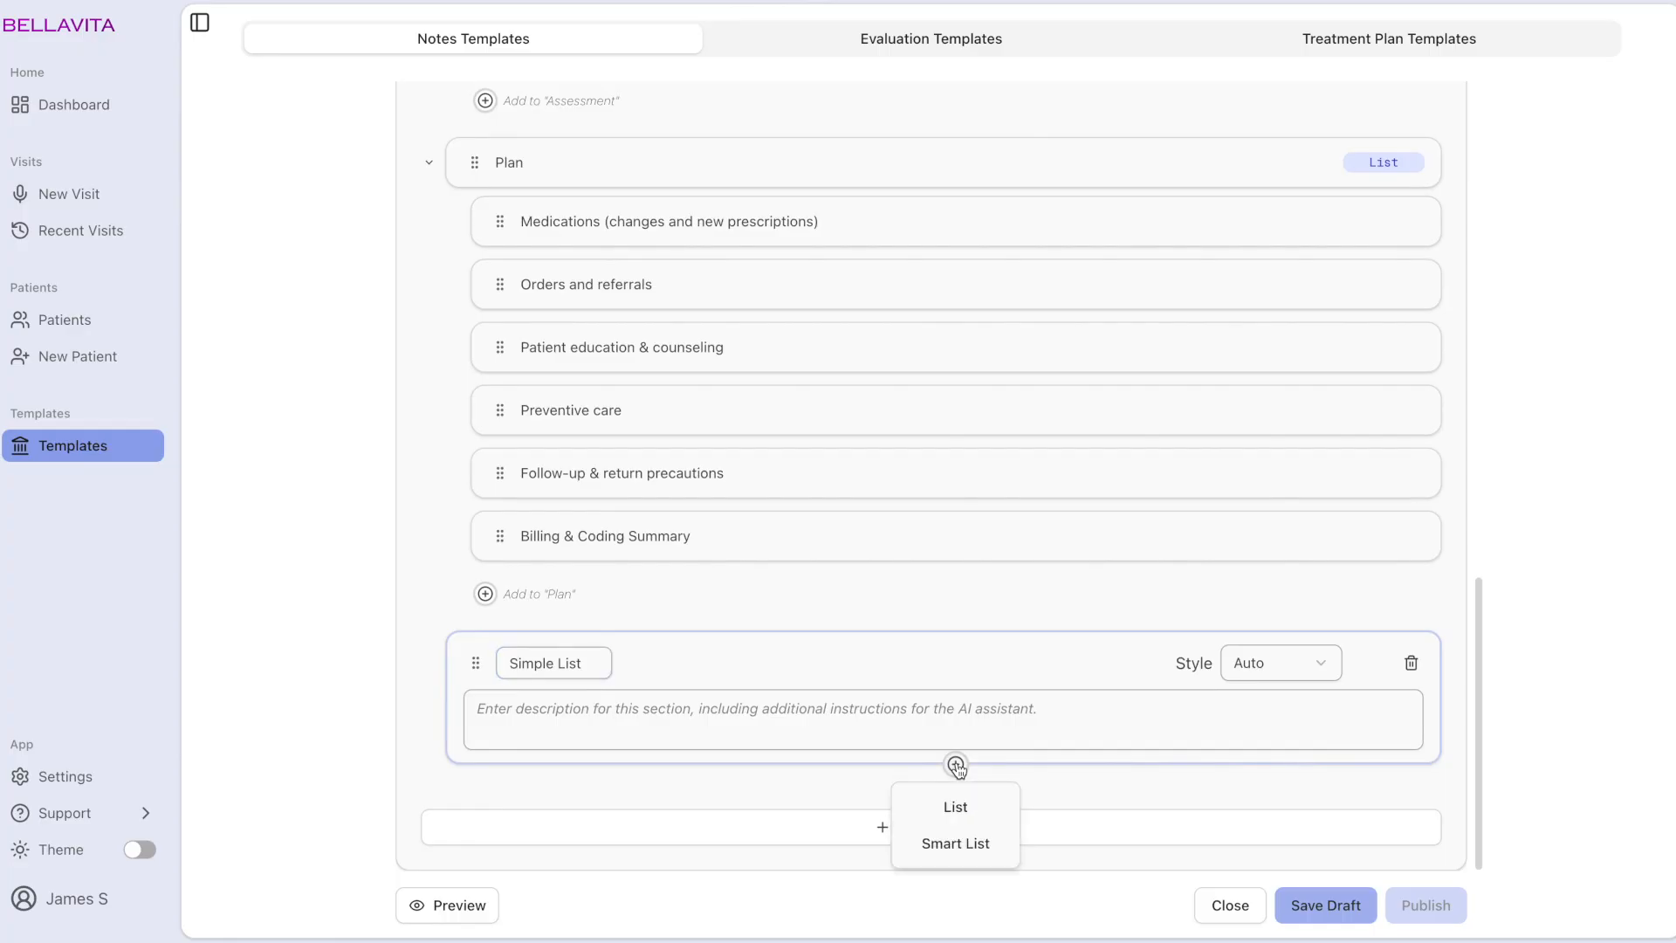
left_click(985, 814)
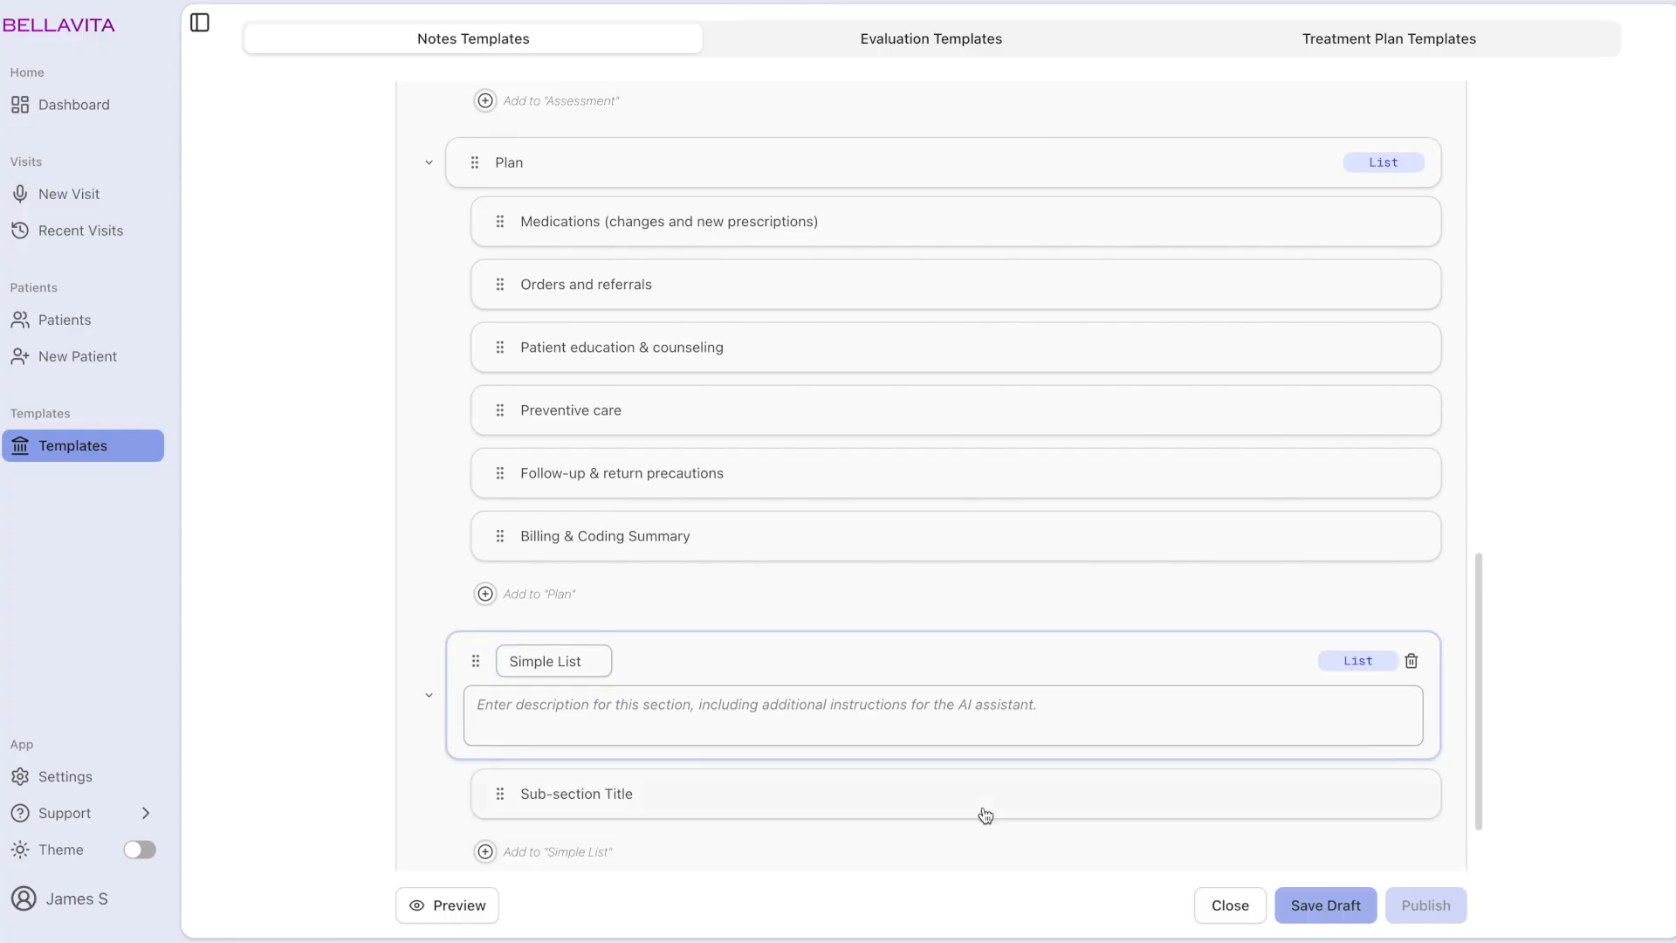
Add three more sub-sections to the Simple List section.
scroll(431, 813, "down", 1)
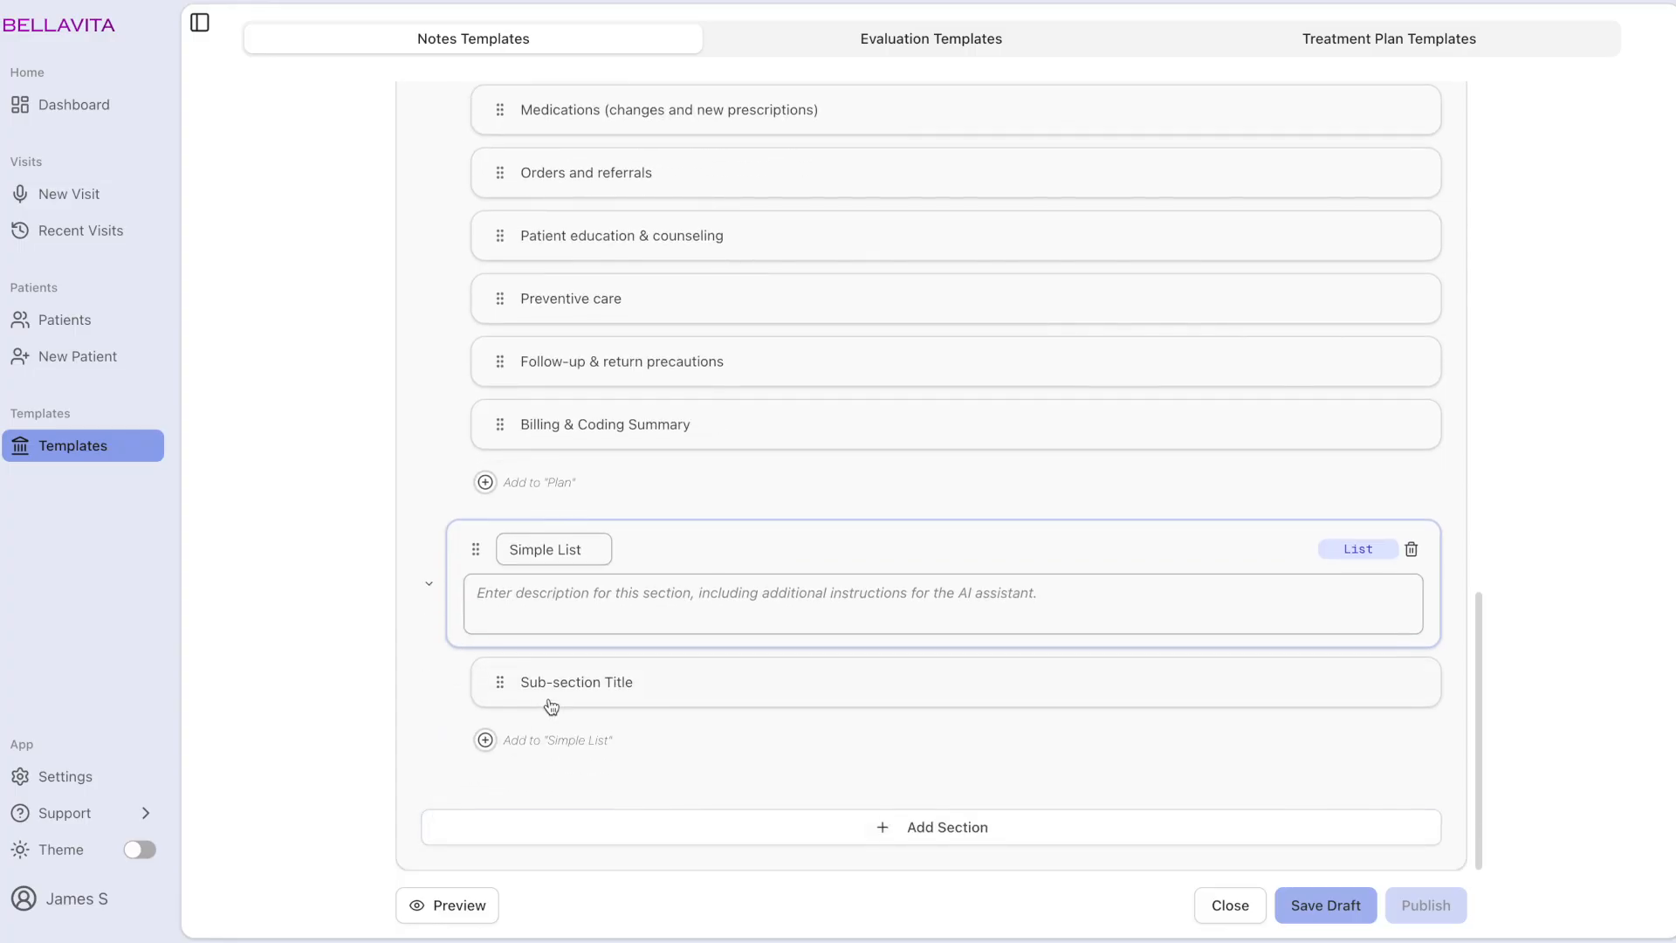
left_click(487, 747)
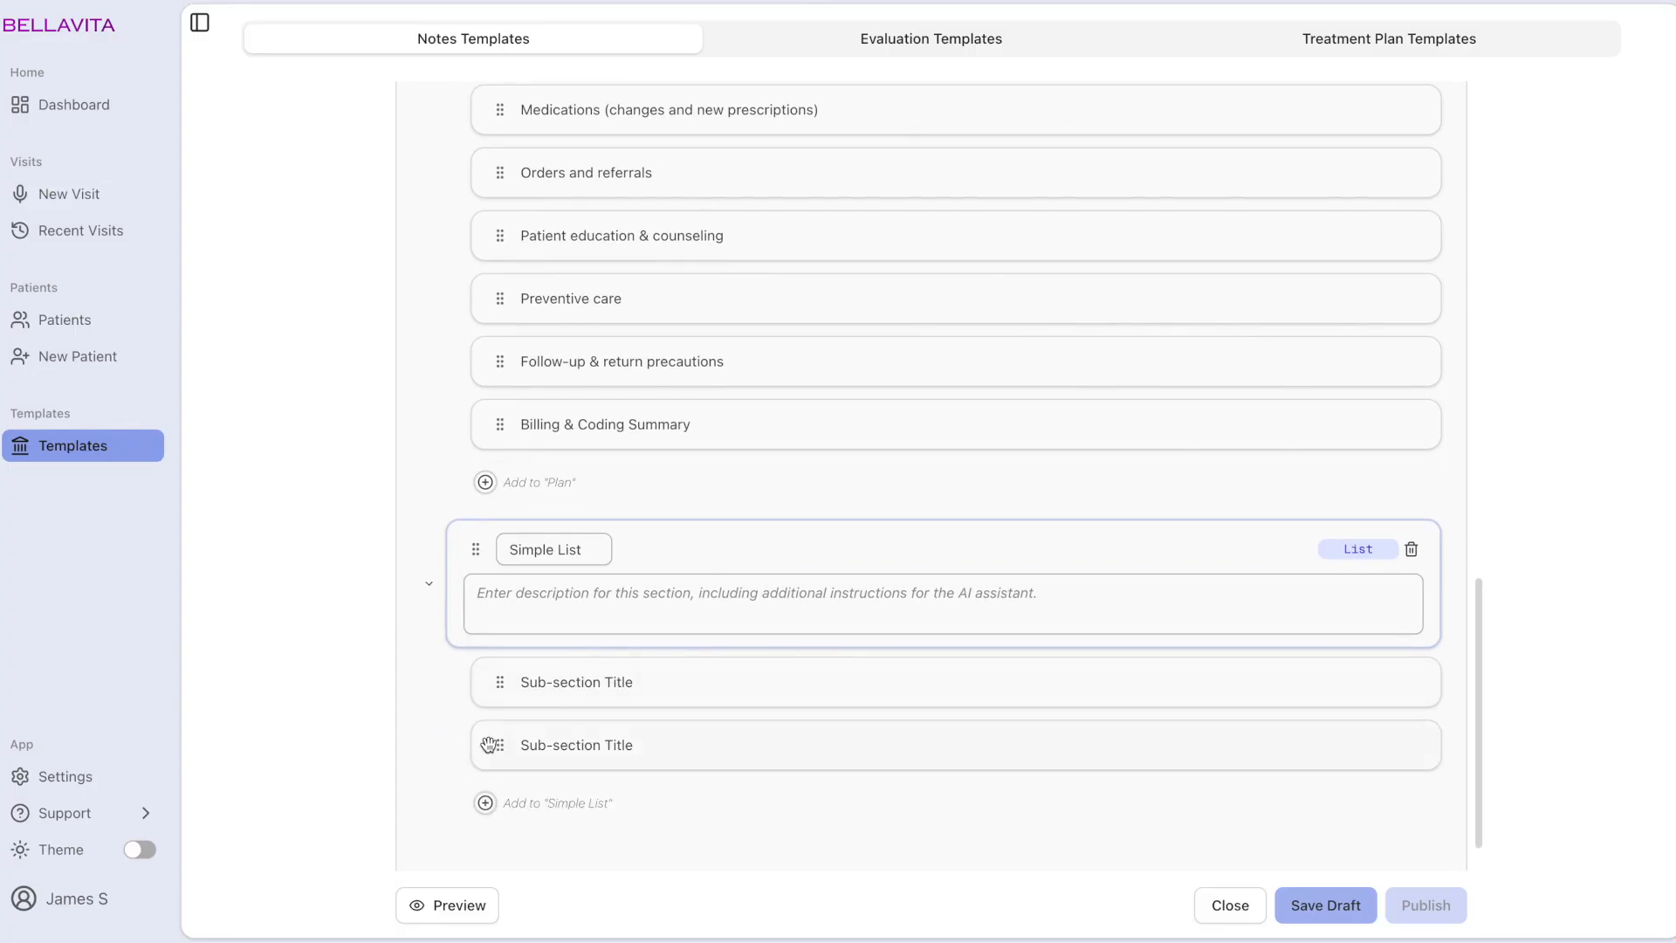
left_click(487, 804)
scroll(478, 805, "down", 1)
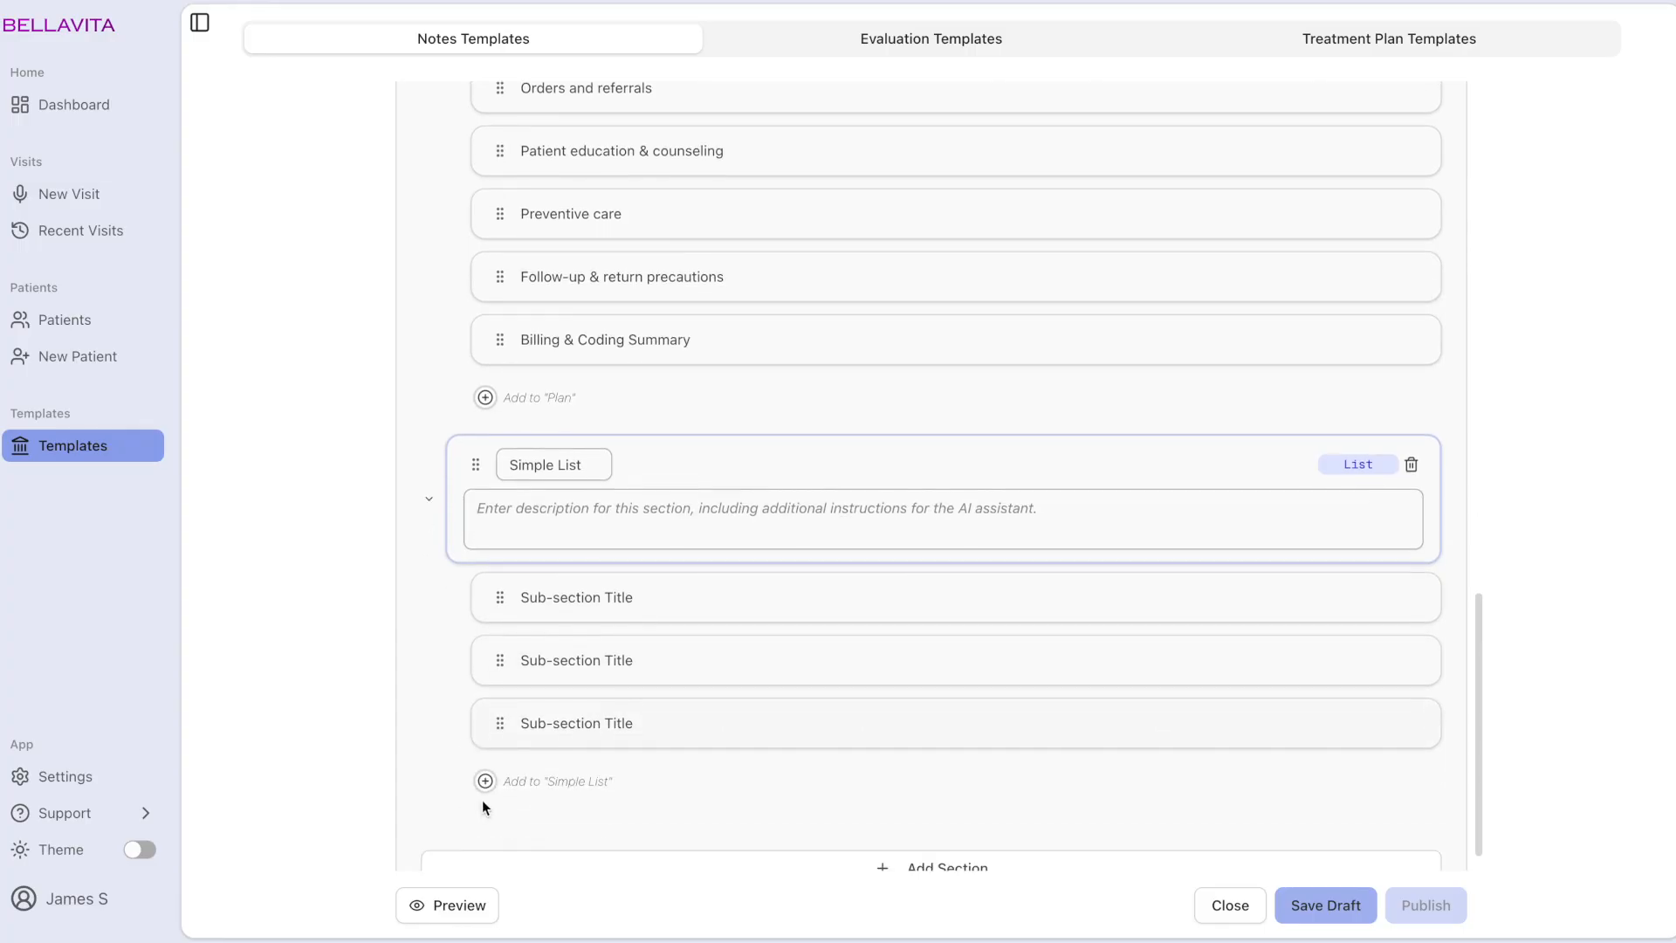
left_click(486, 778)
scroll(436, 782, "down", 1)
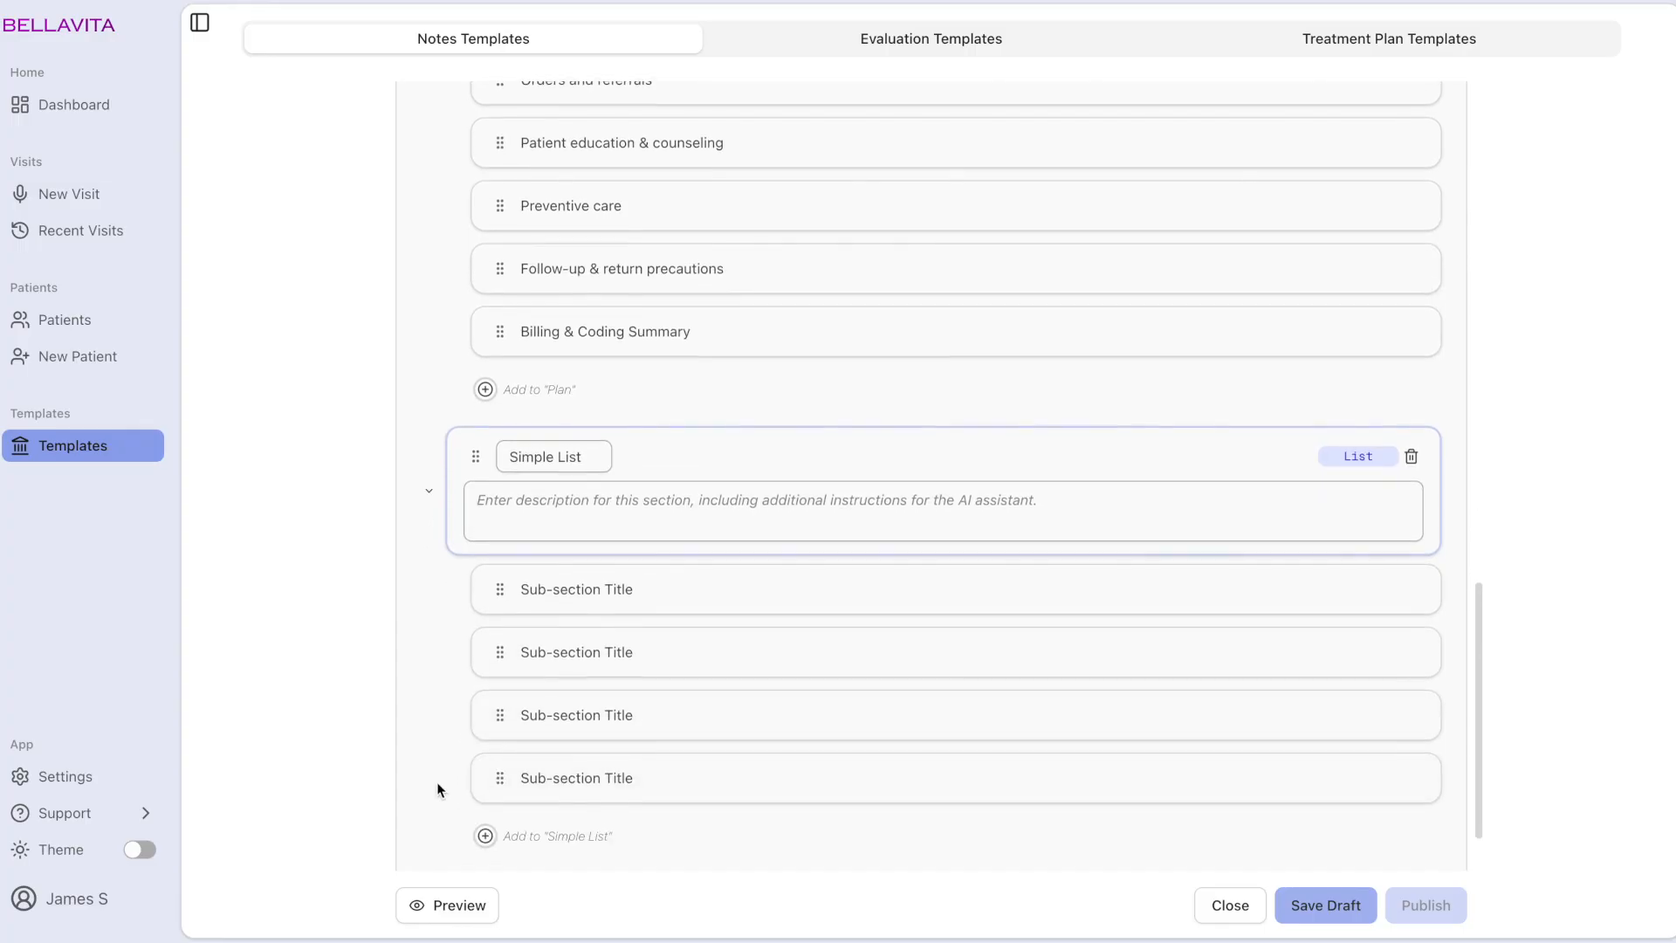
Add a section named Smart List after the Simple List section and make it a Smart List.
scroll(436, 782, "down", 2)
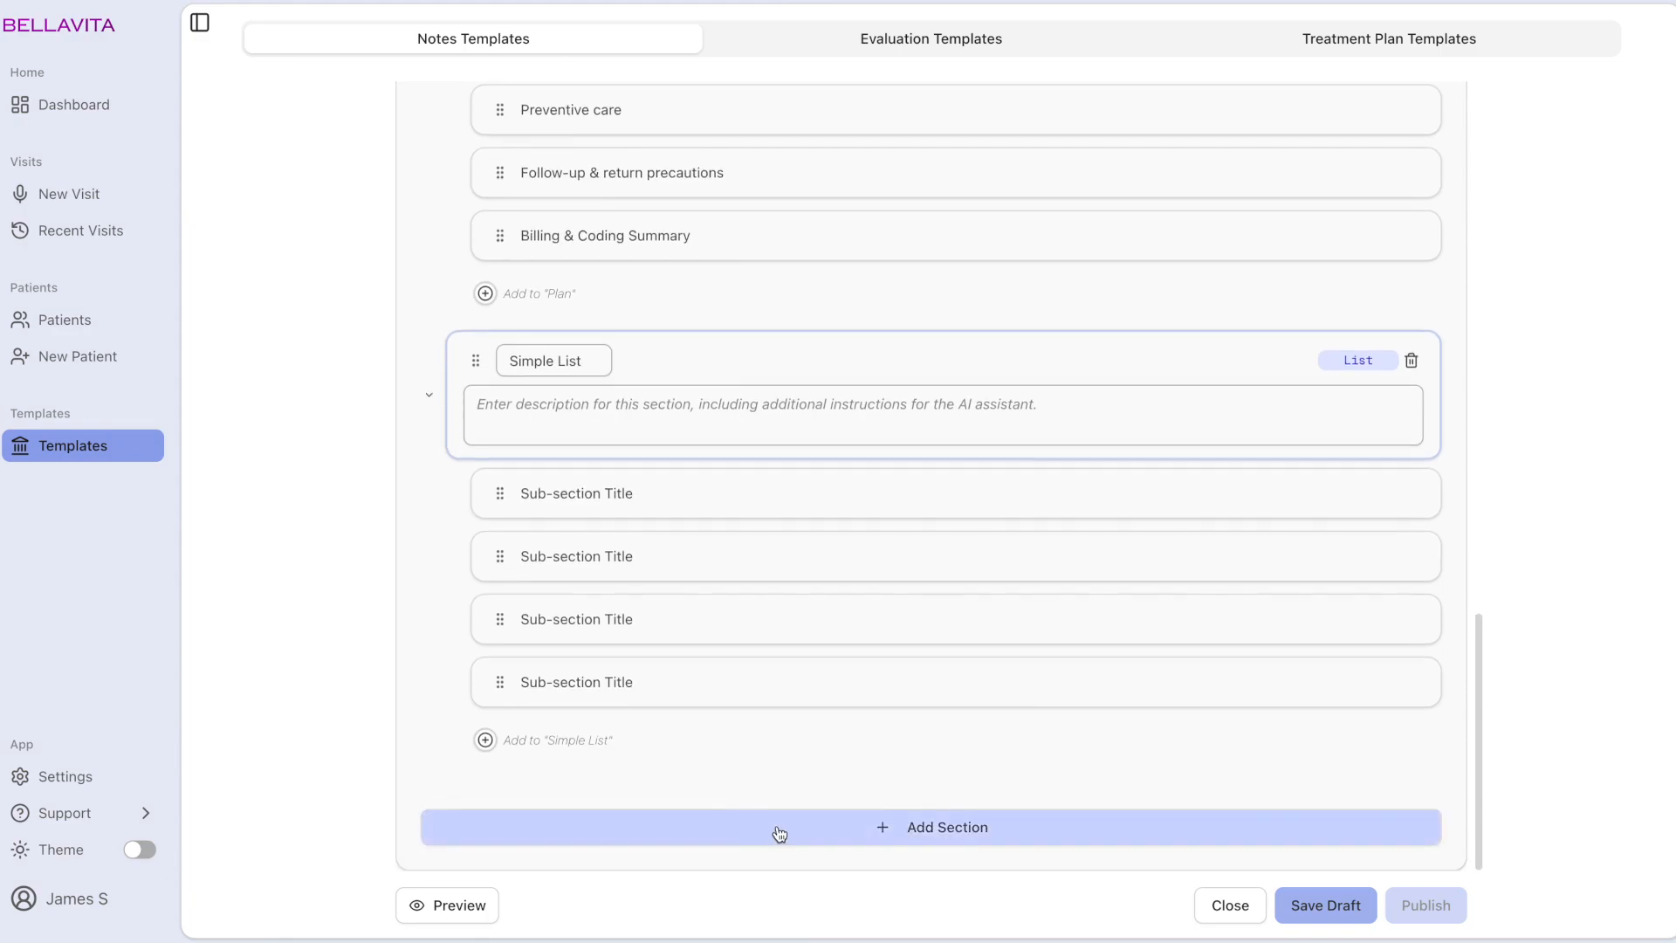
left_click(777, 825)
left_click(604, 800)
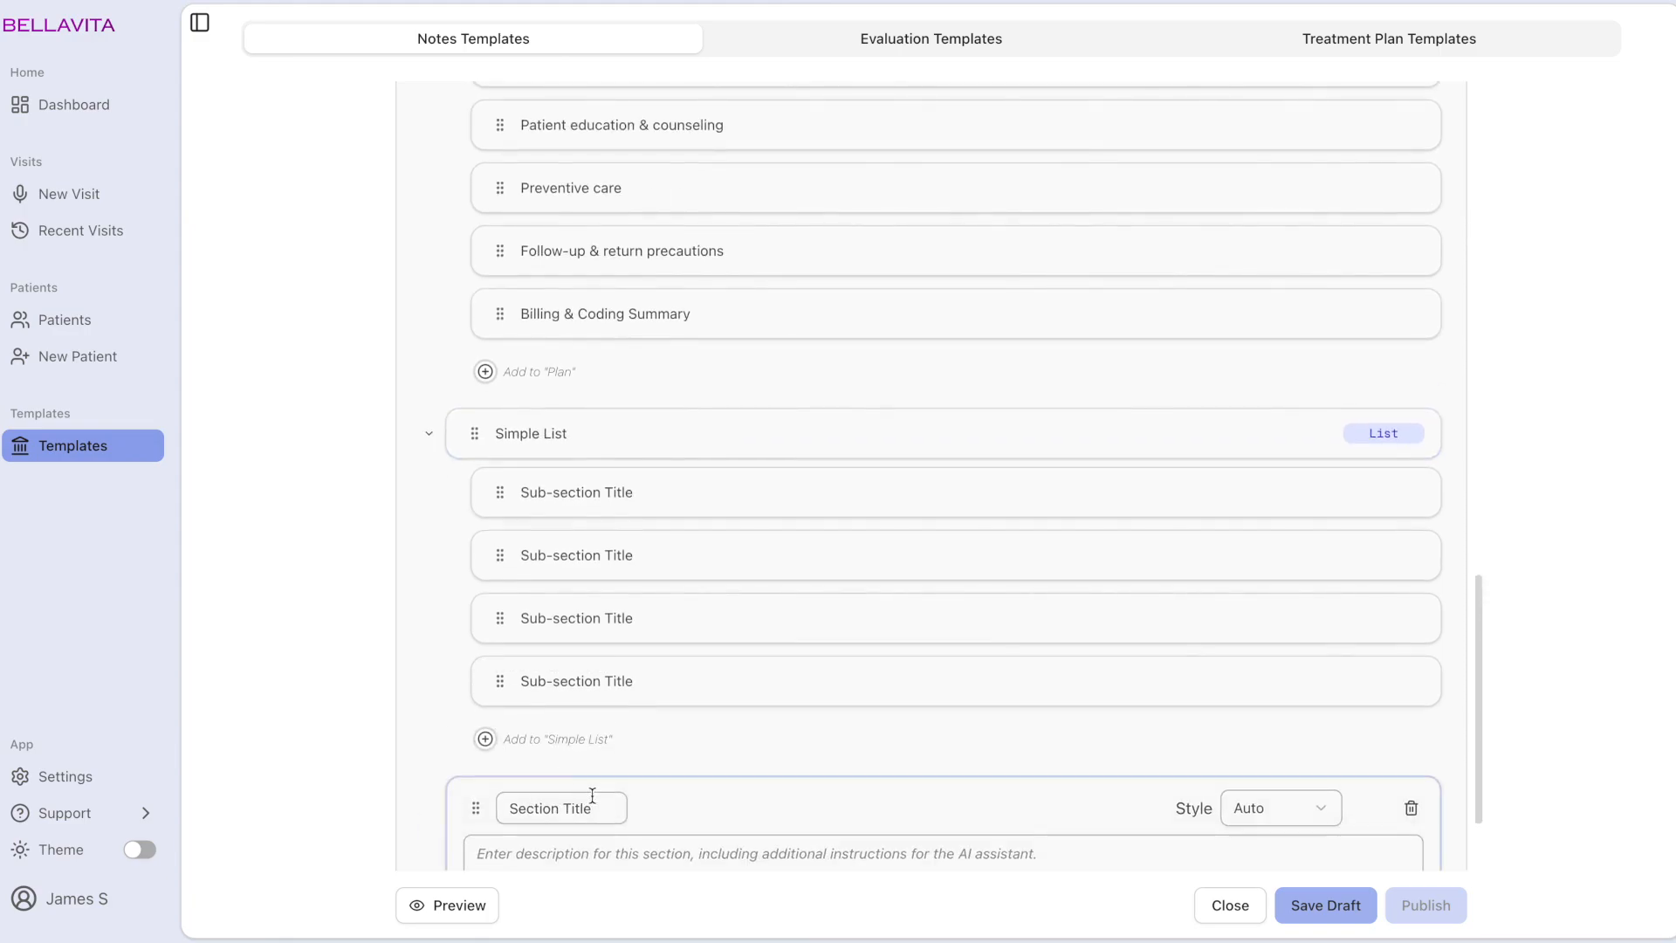
scroll(597, 801, "down", 2)
triple_click(598, 661)
type("Smart List")
left_click(677, 677)
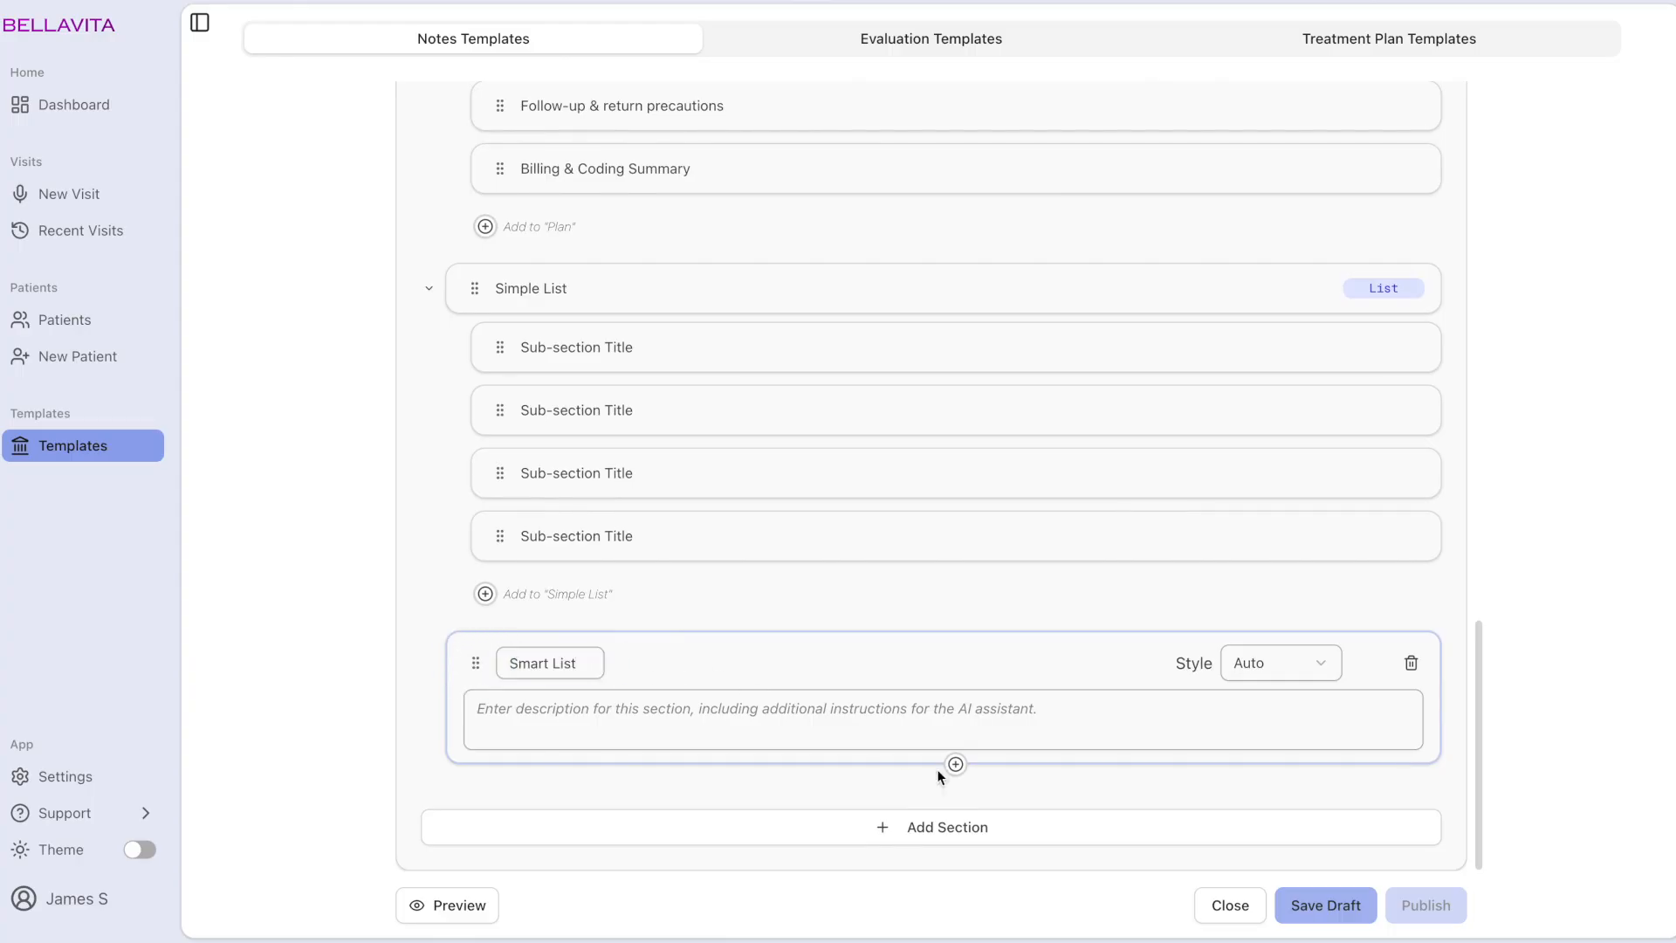
left_click(956, 767)
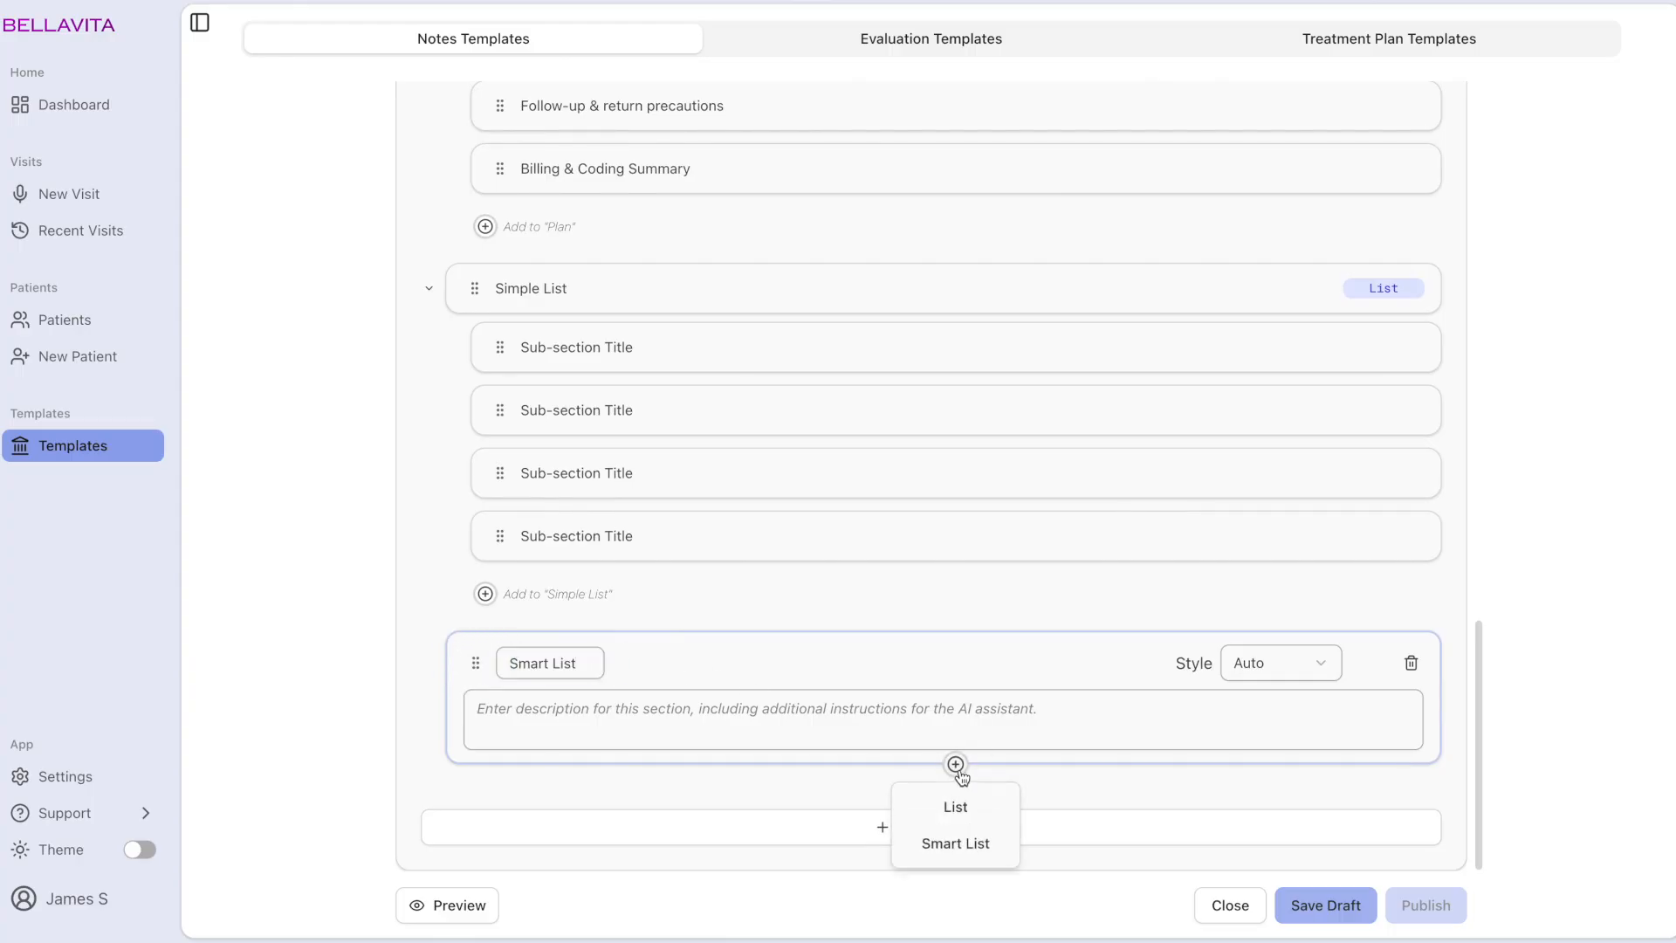
left_click(989, 845)
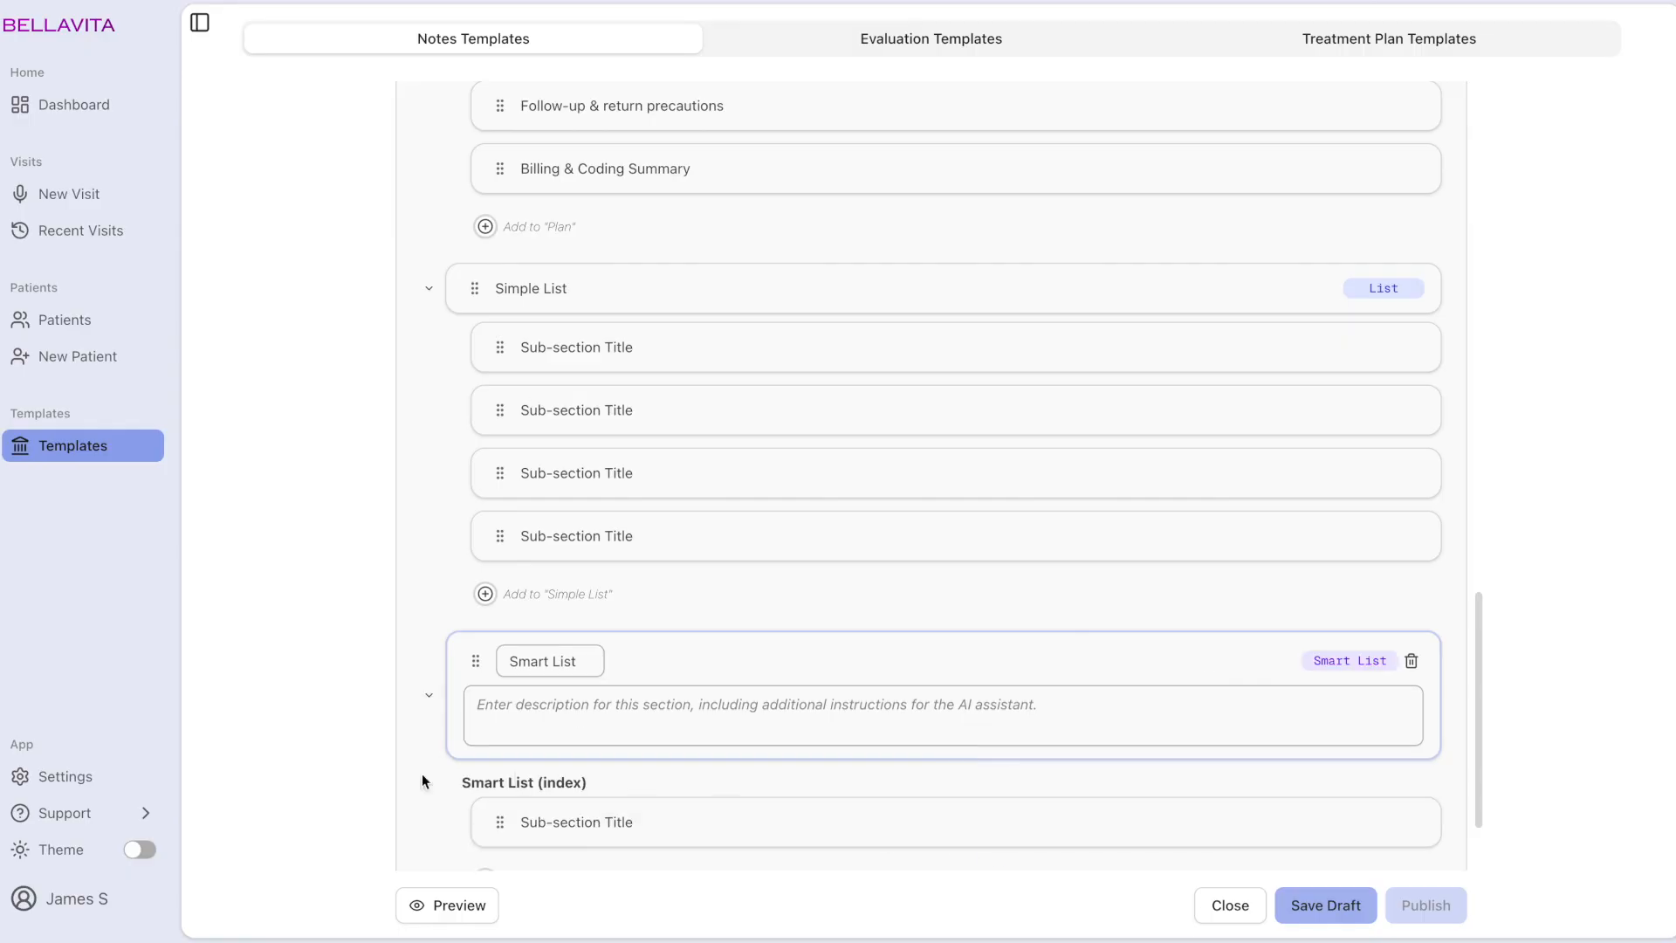
Add two more sub-sections to the Smart List section.
scroll(405, 773, "down", 3)
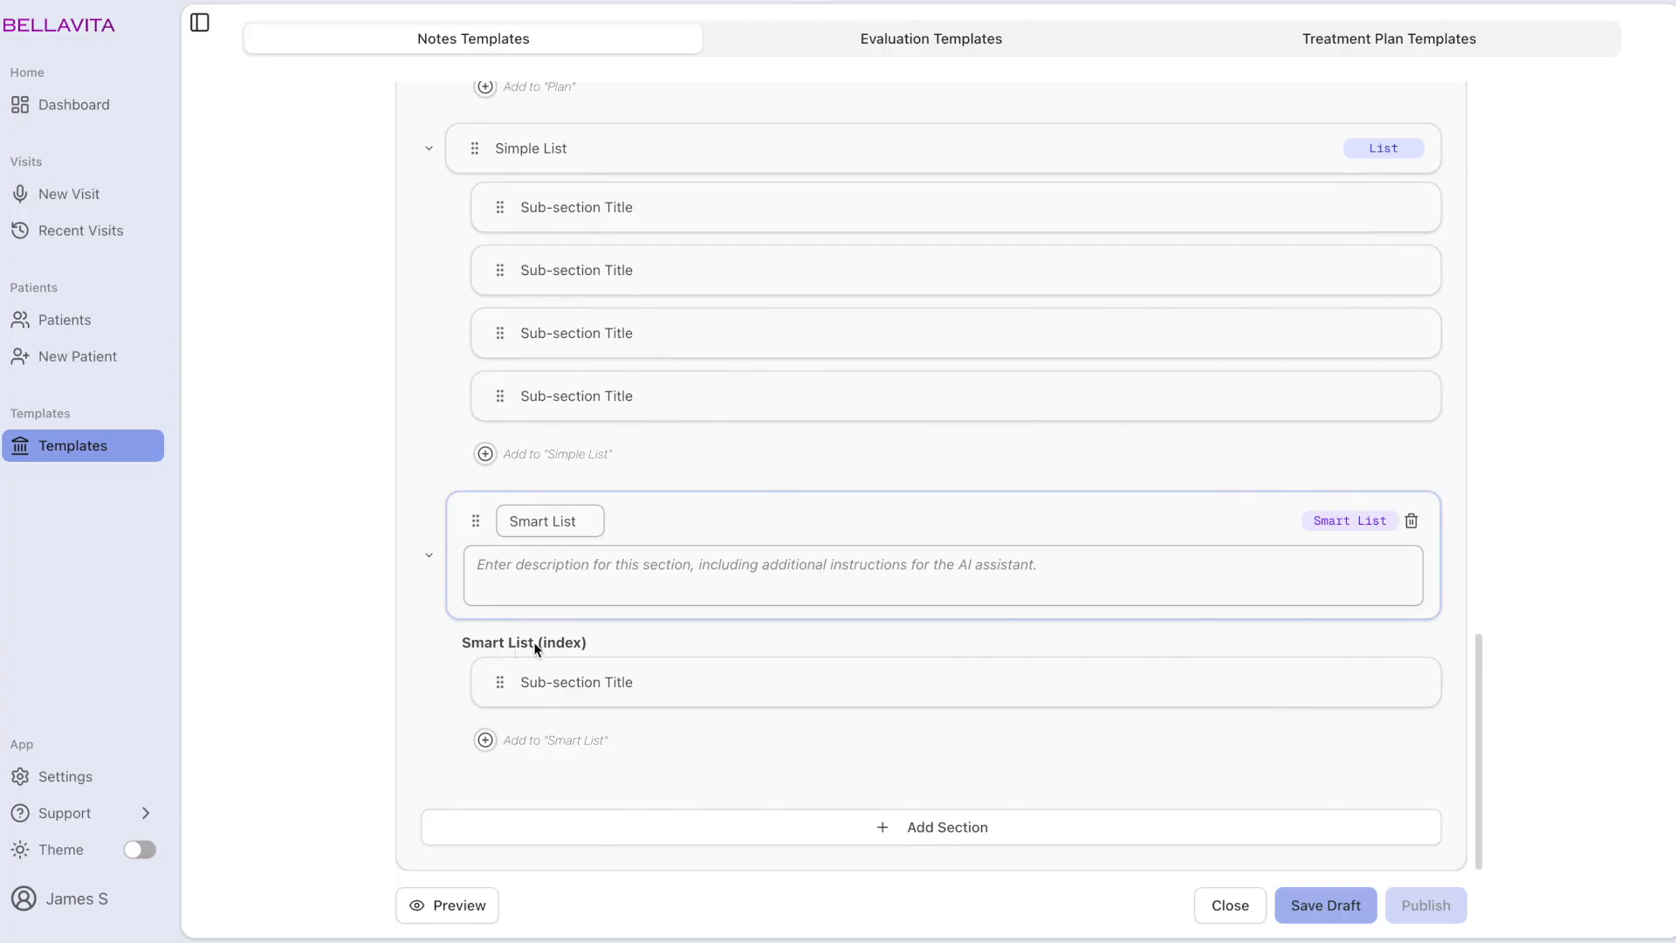
left_click(485, 739)
left_click(485, 802)
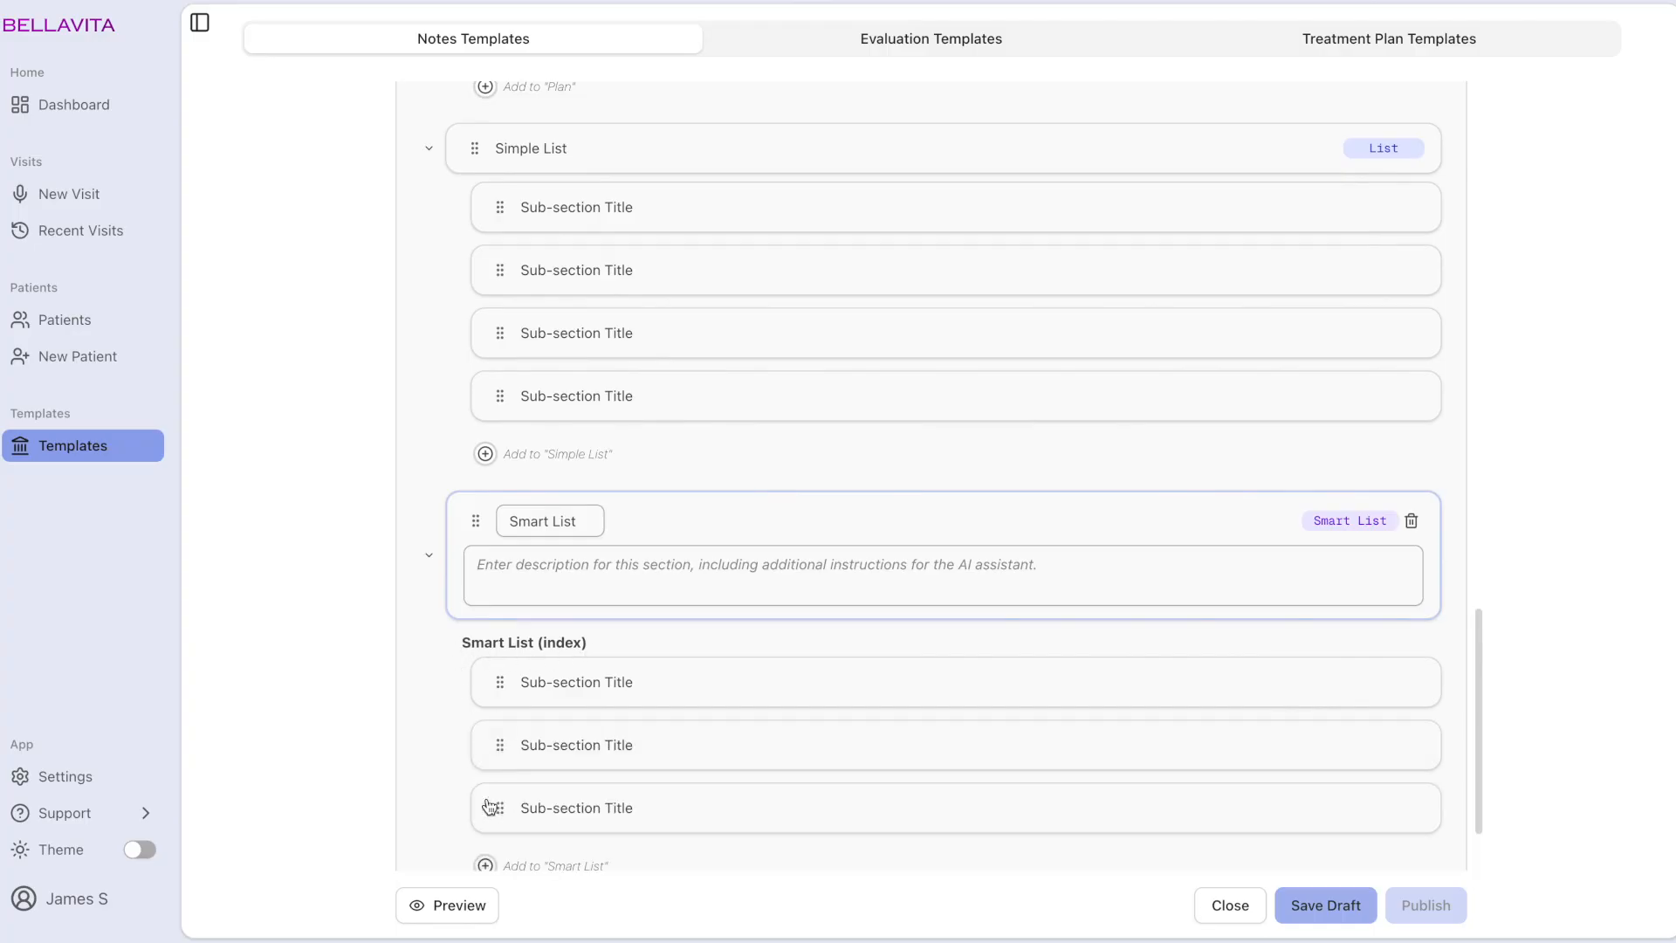
scroll(431, 731, "down", 1)
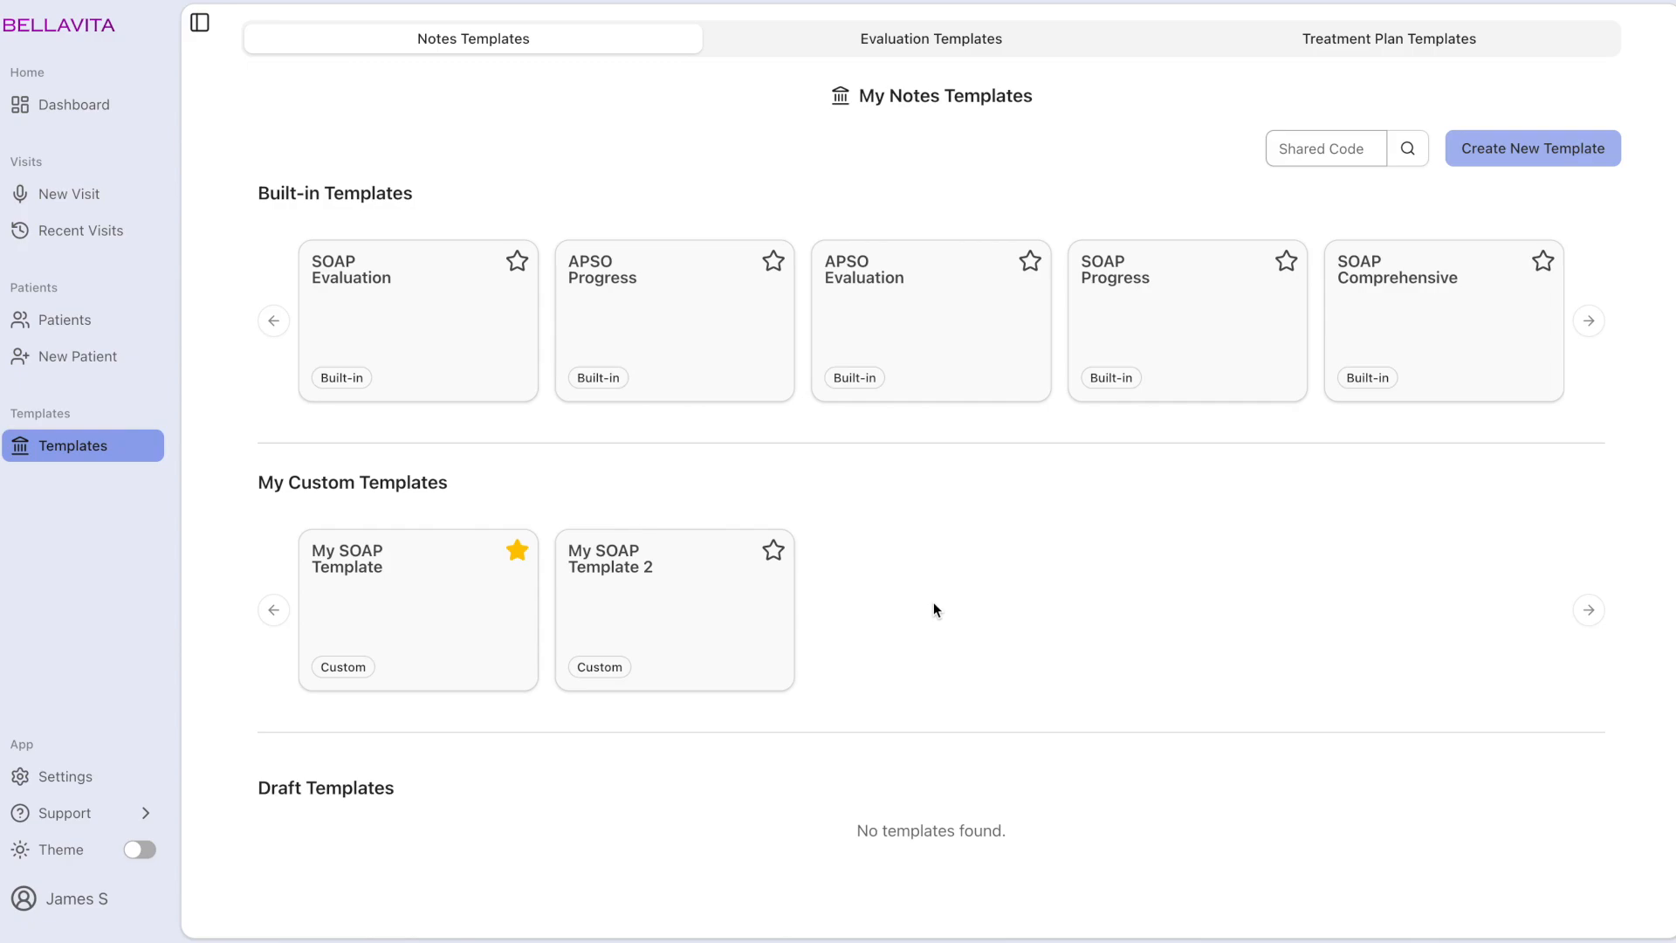
Create a new notes template starting from the Blank Template.
left_click(1489, 148)
left_click(812, 485)
left_click(800, 563)
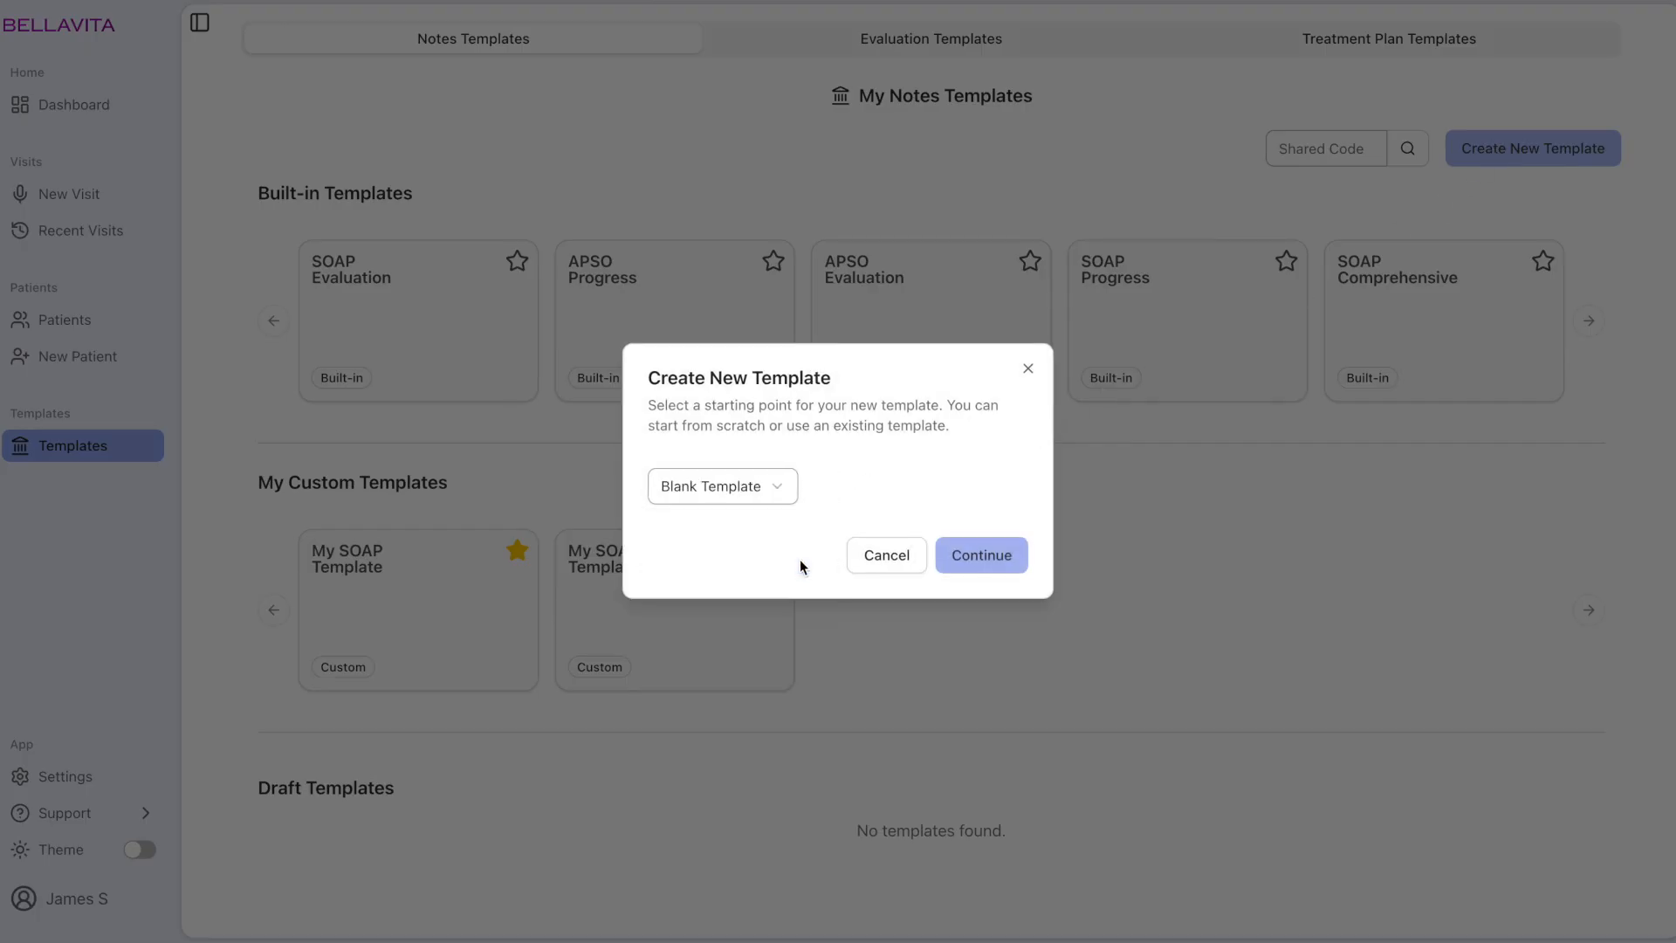
left_click(993, 569)
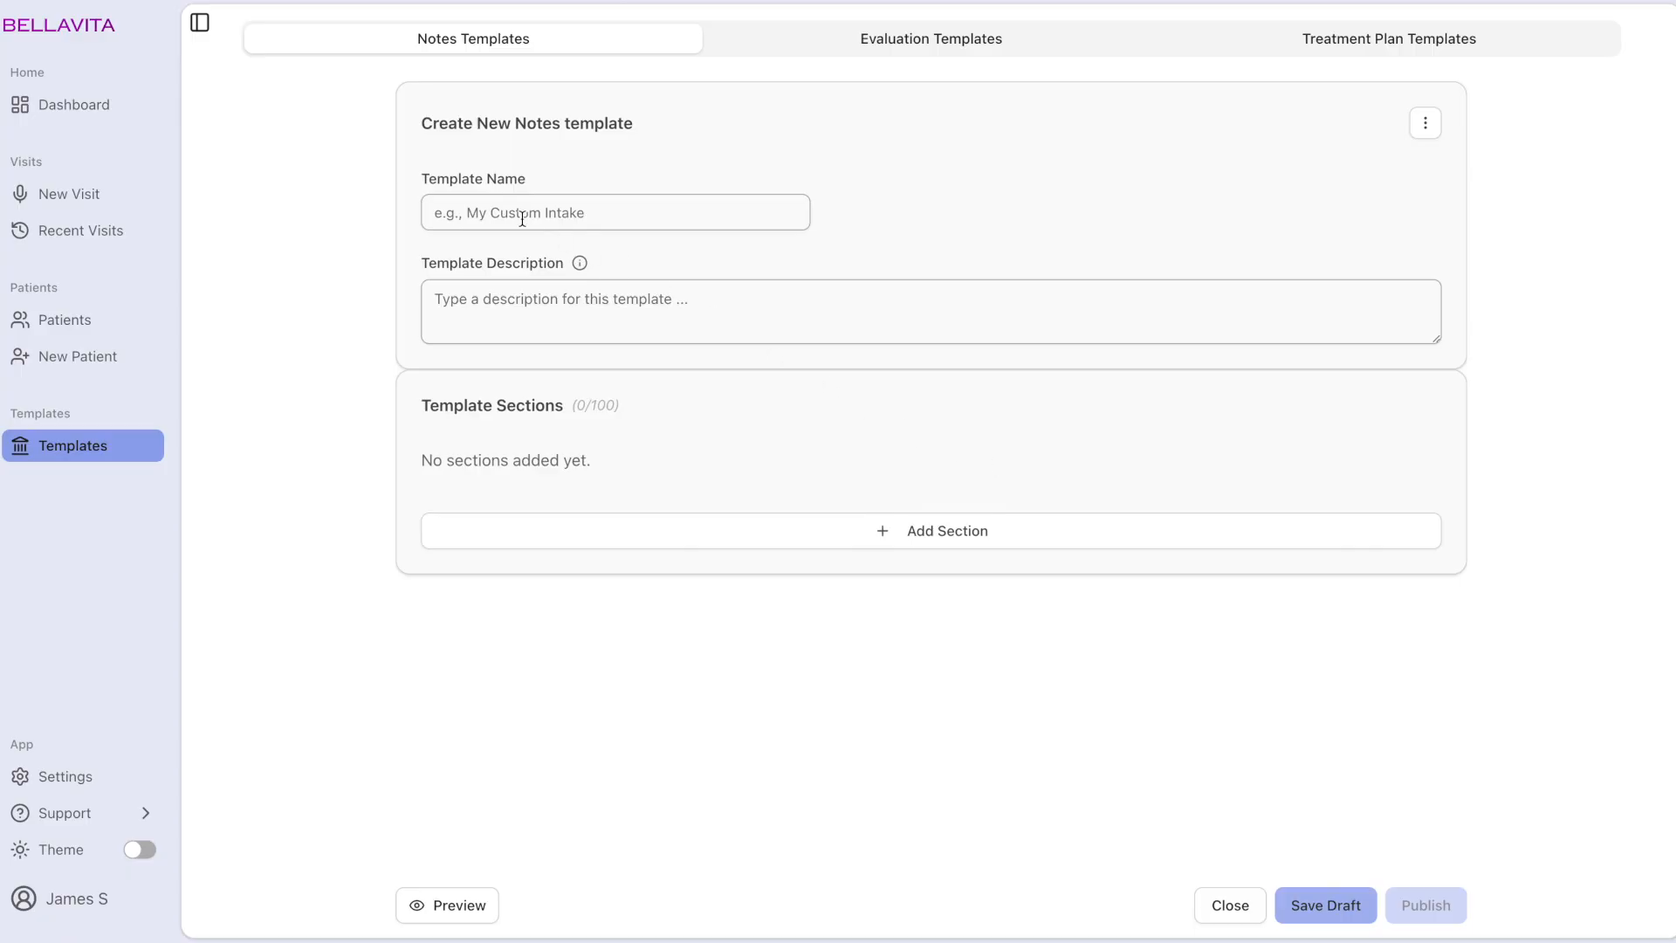
Name the template My SOAP Narrative and describe it as "SOAP template for both initial and follow-up visits. Using a compact, narrative style.".
type("My SOAP Narrative")
left_click(594, 209)
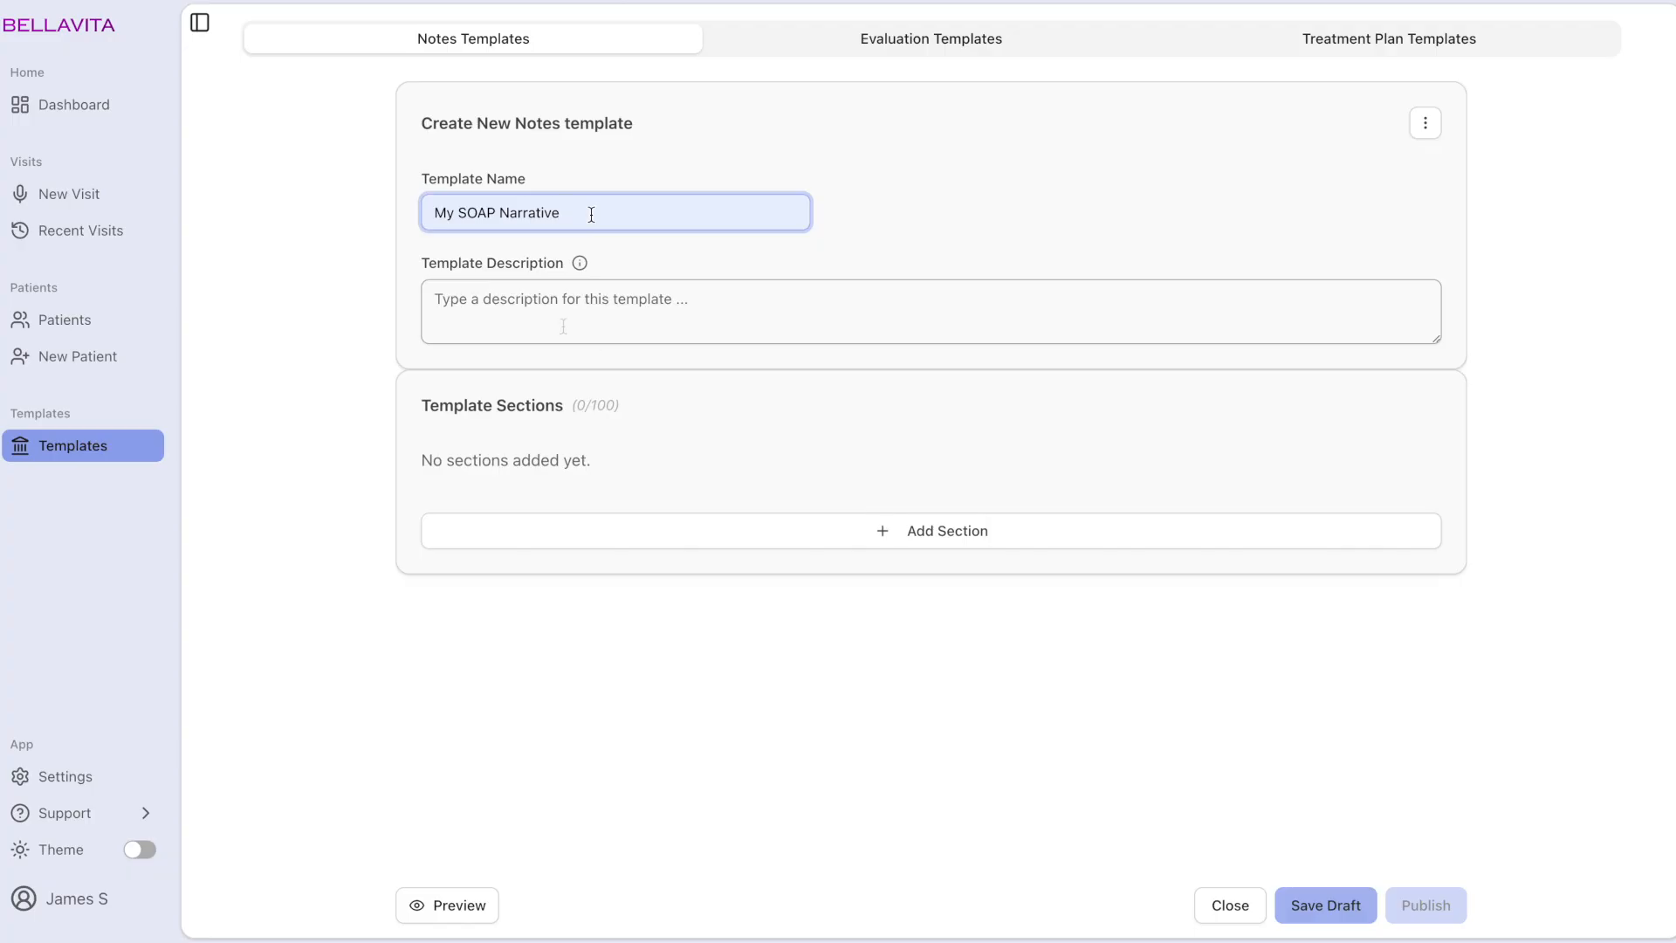
left_click(539, 309)
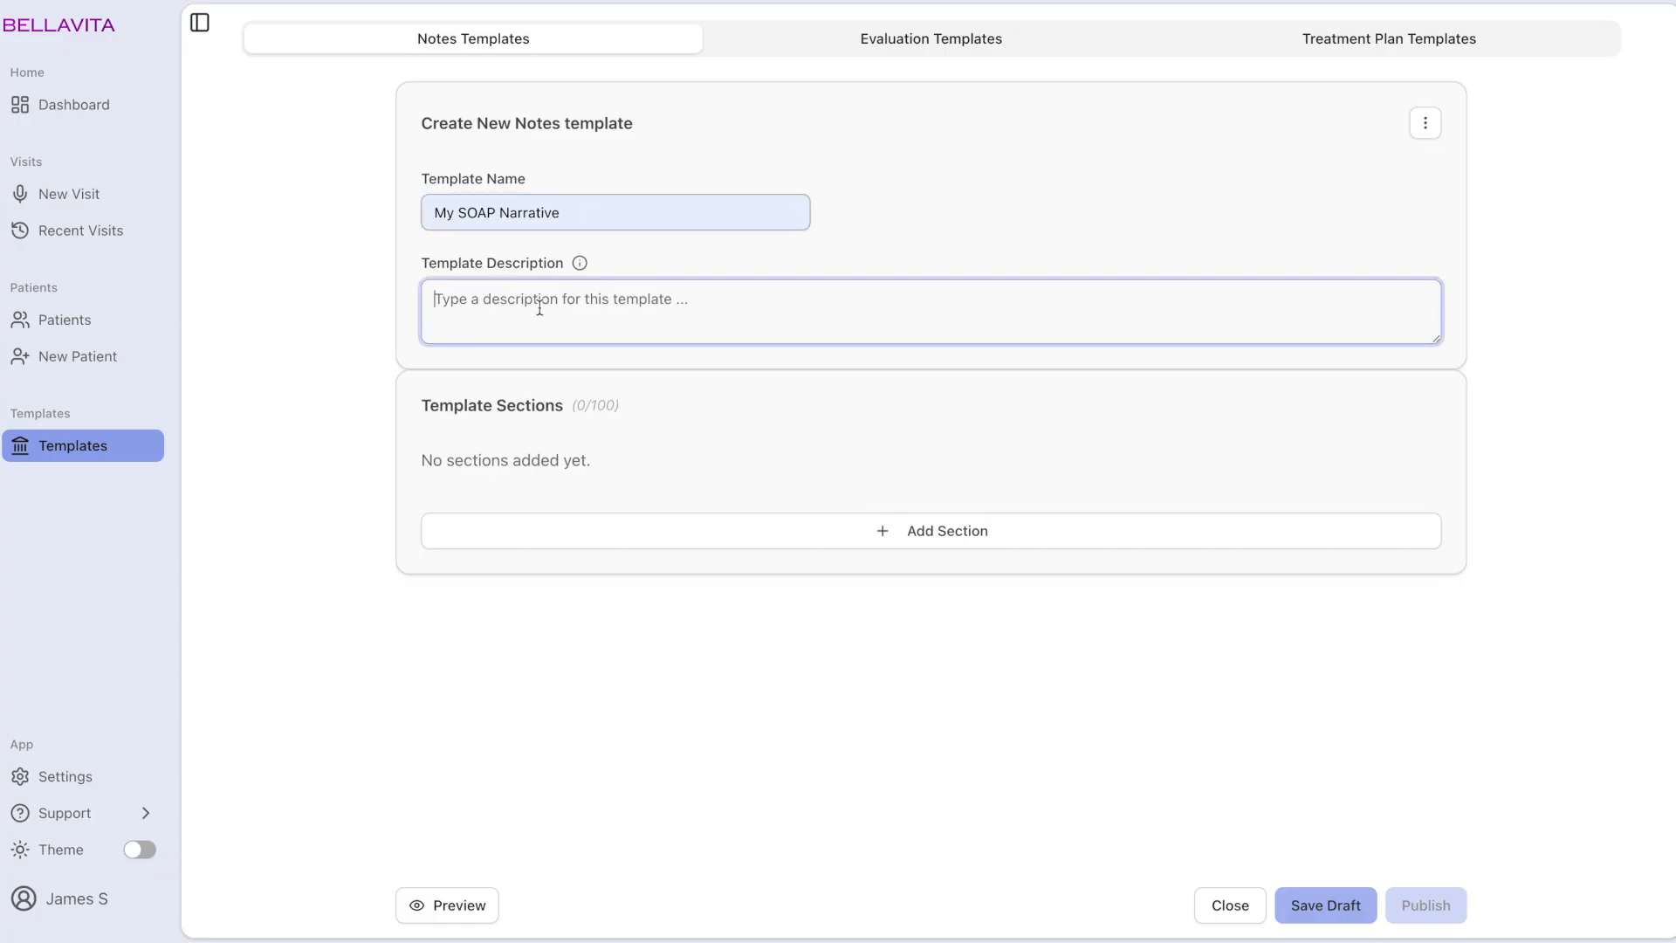
type("SOAP template for both initial and follow-up visits. Using a compact, narrative style.")
left_click(686, 425)
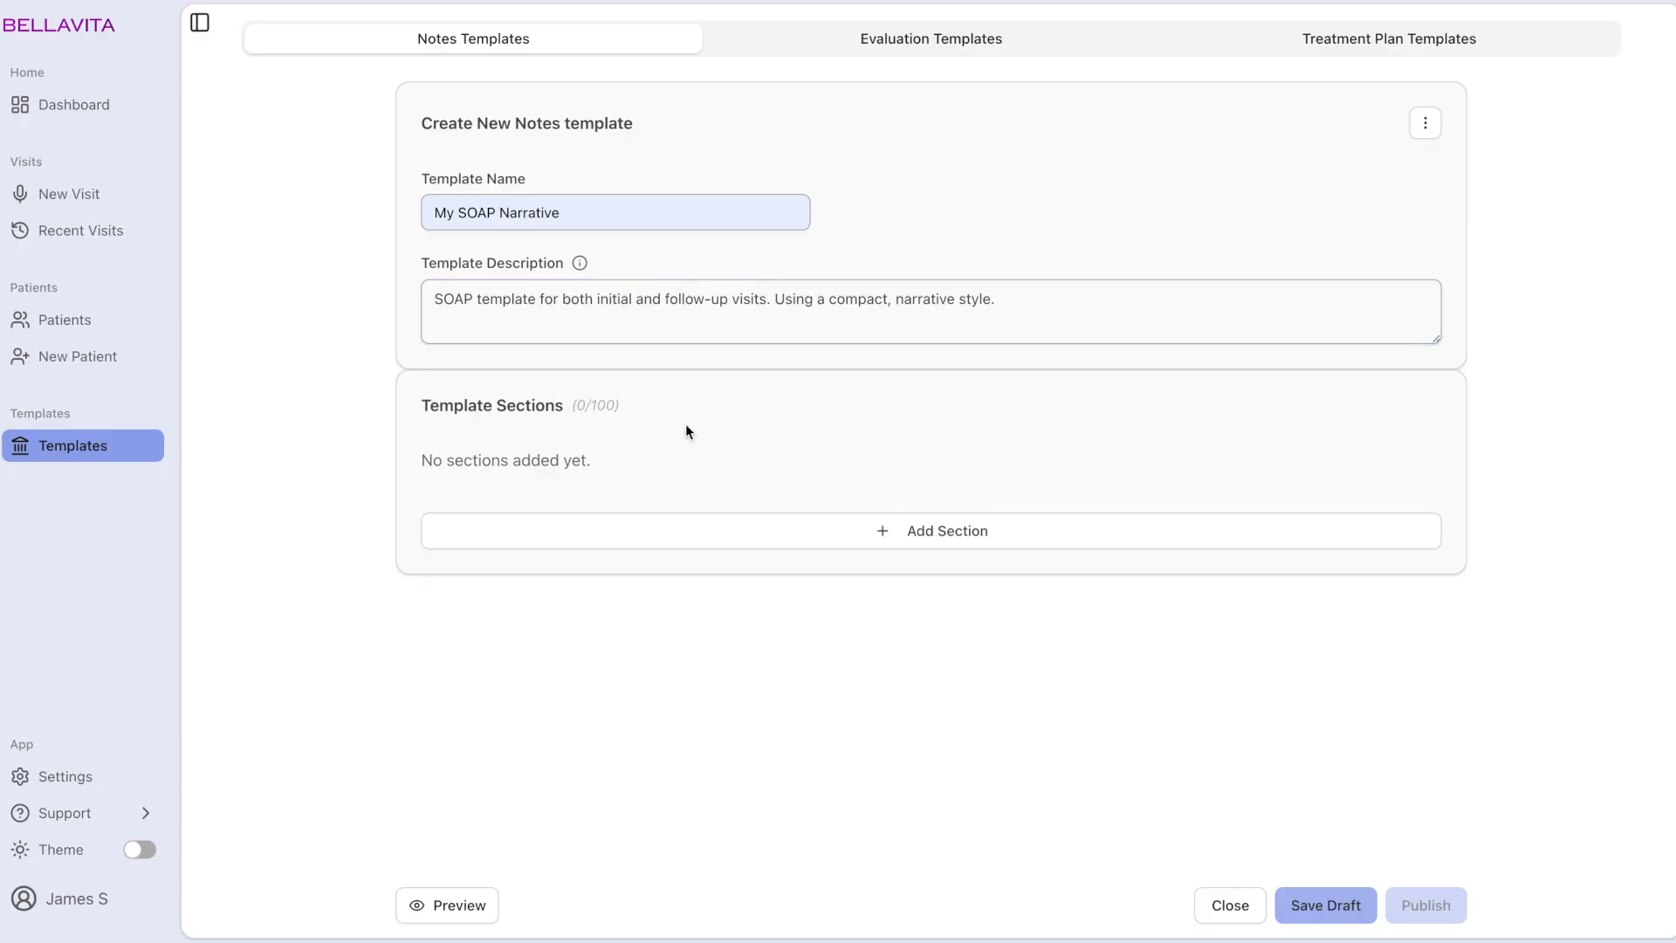
Add four sections to the My SOAP Narrative template.
left_click(815, 528)
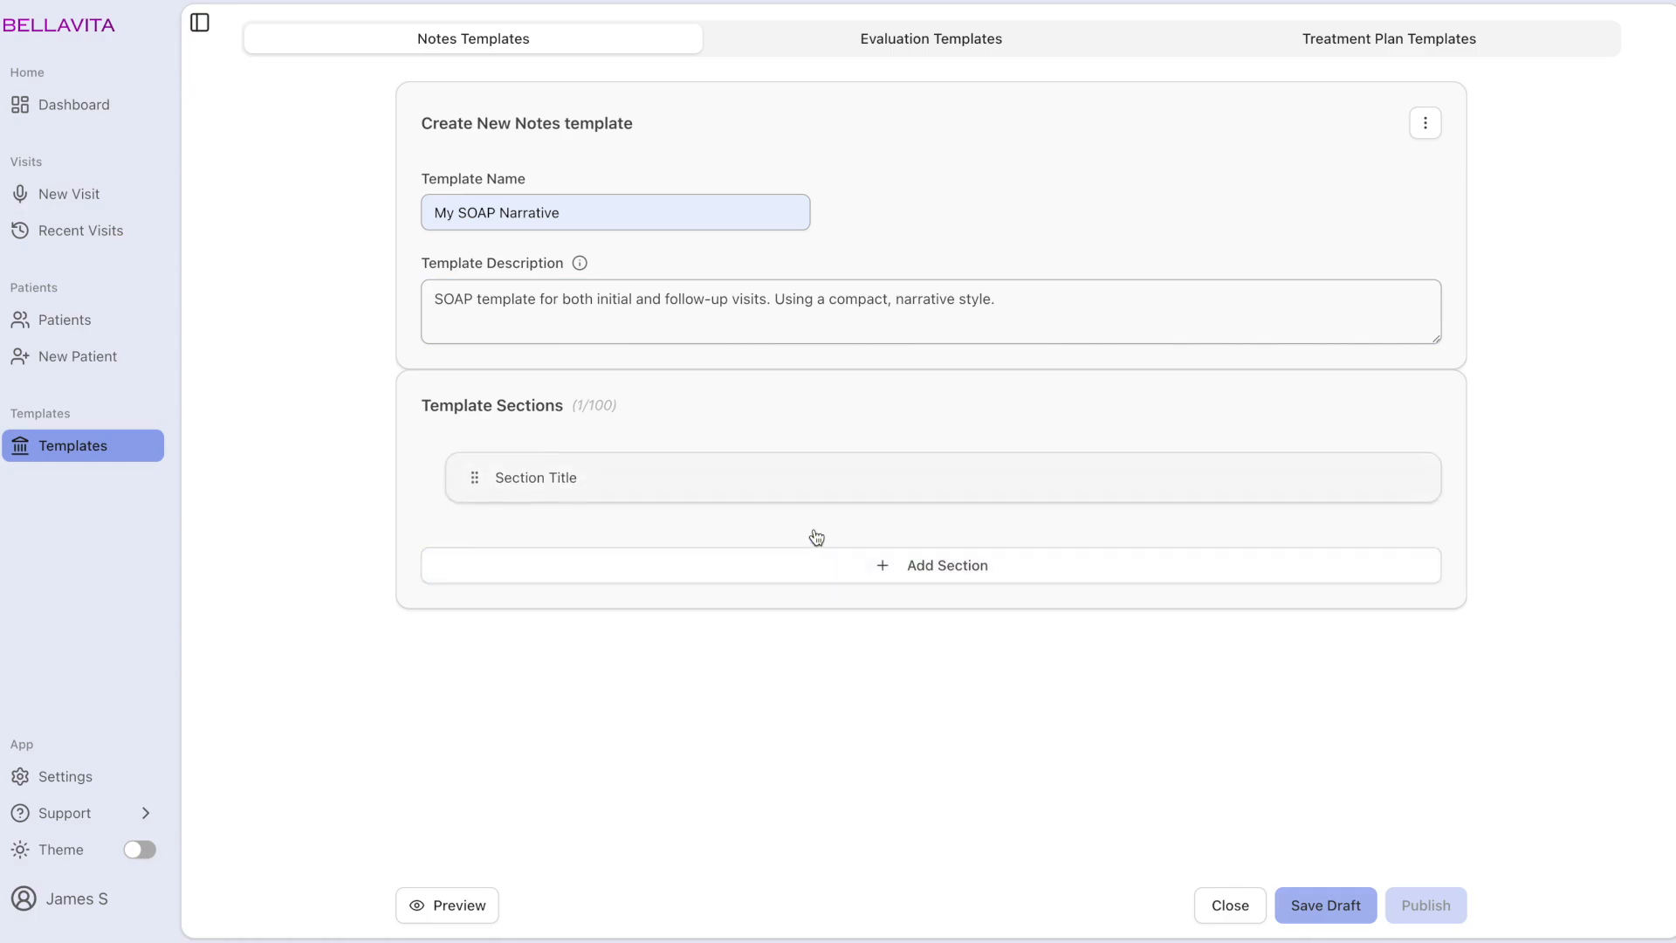
left_click(815, 558)
left_click(828, 634)
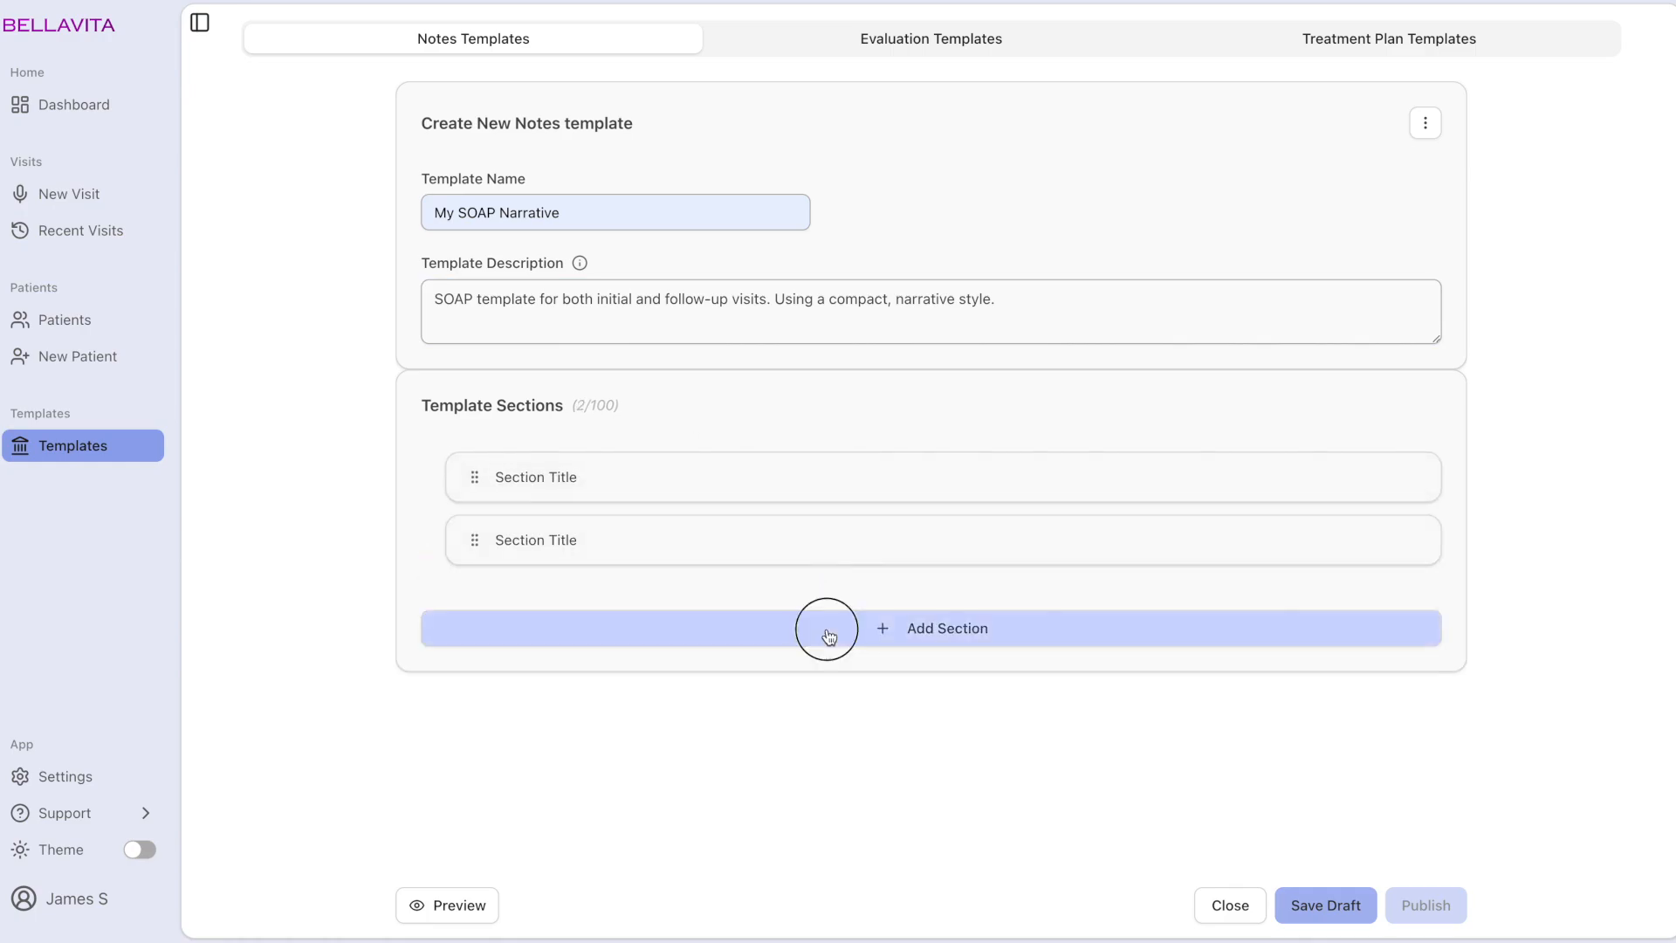
left_click(844, 694)
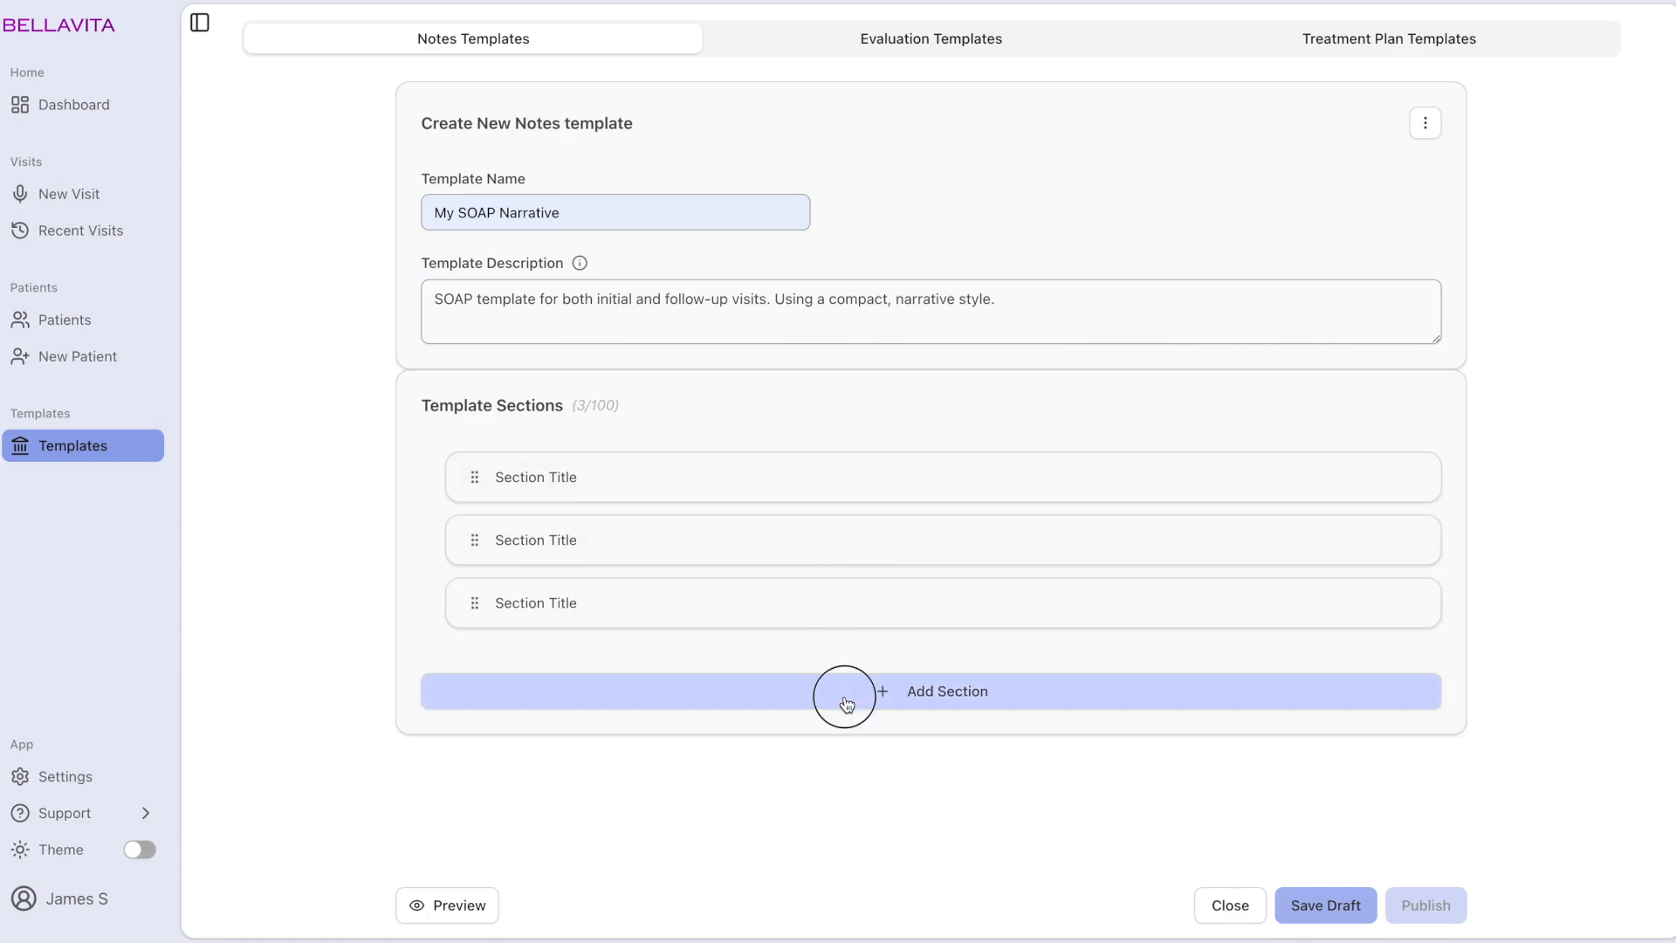
Title the four template sections Subjective, Objective, Assessment and Plan, in that order.
left_click(565, 486)
type("Subjective")
left_click(542, 617)
type("Objective")
left_click(551, 670)
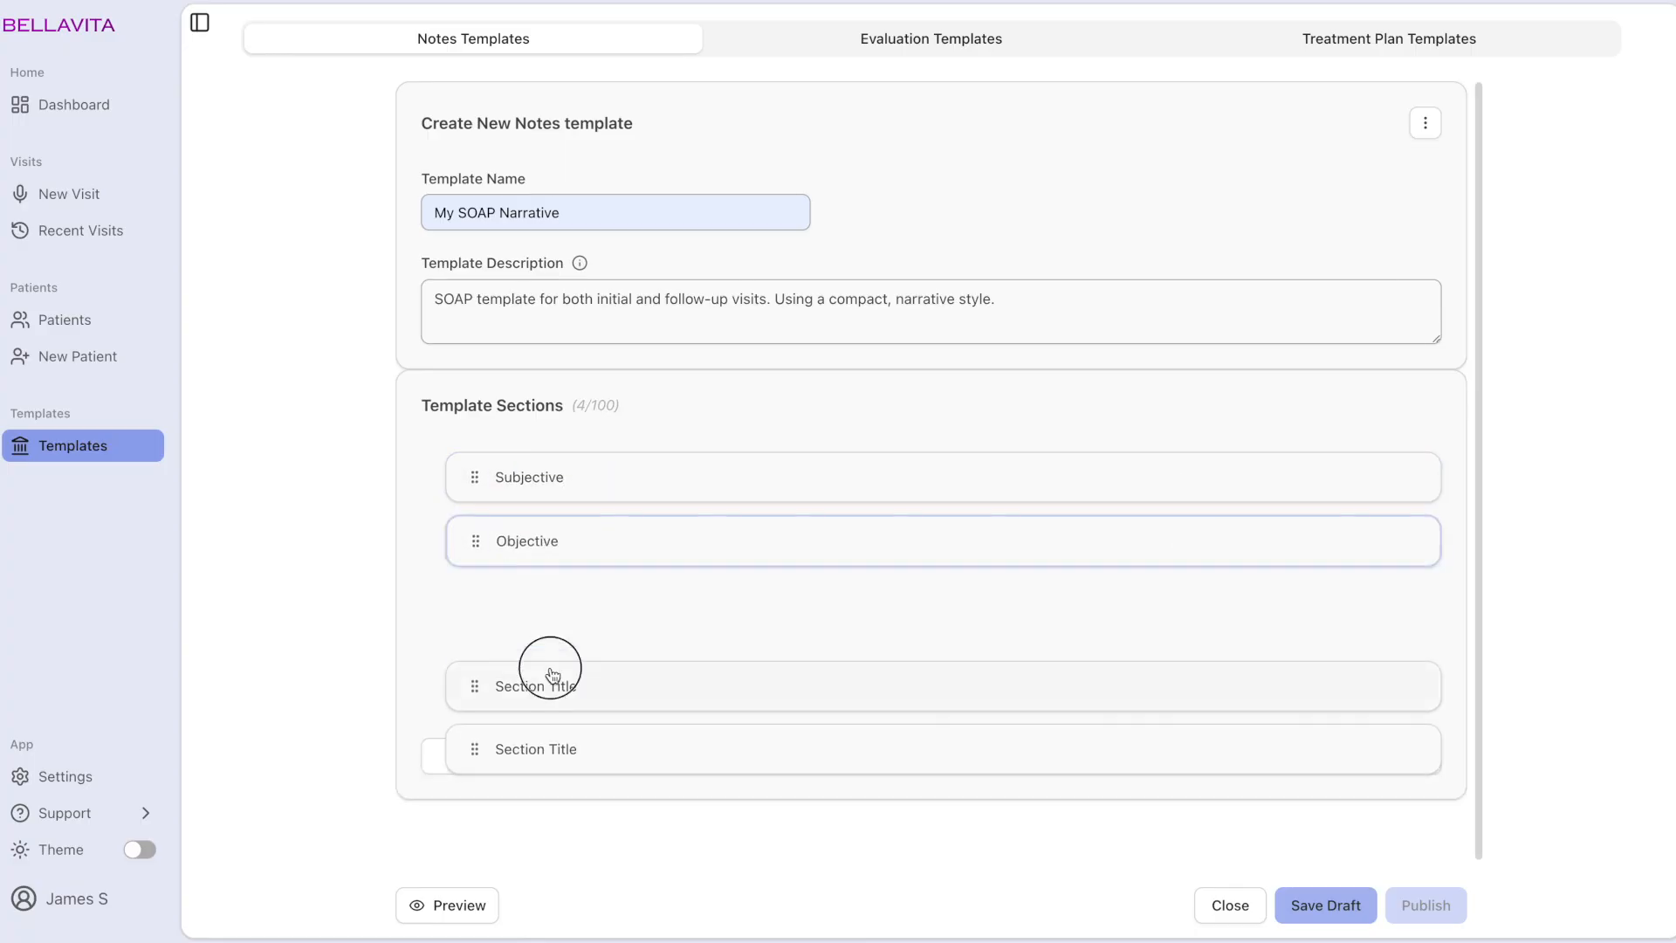
type("Assessment")
left_click(539, 733)
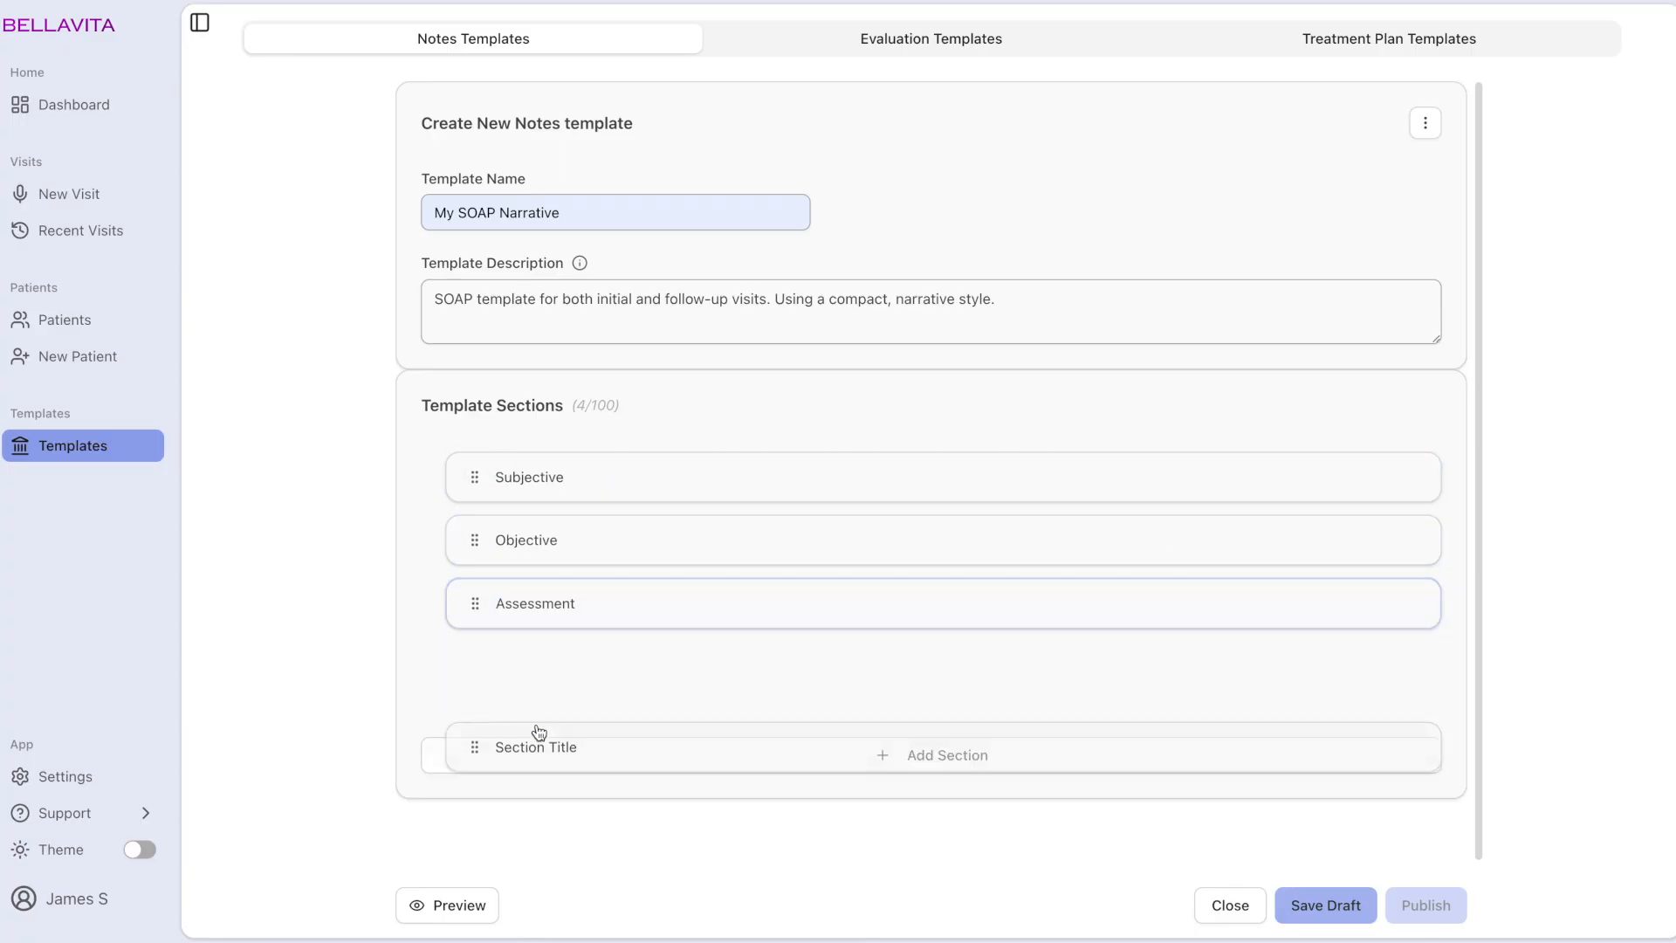
type("Plan")
left_click(421, 494)
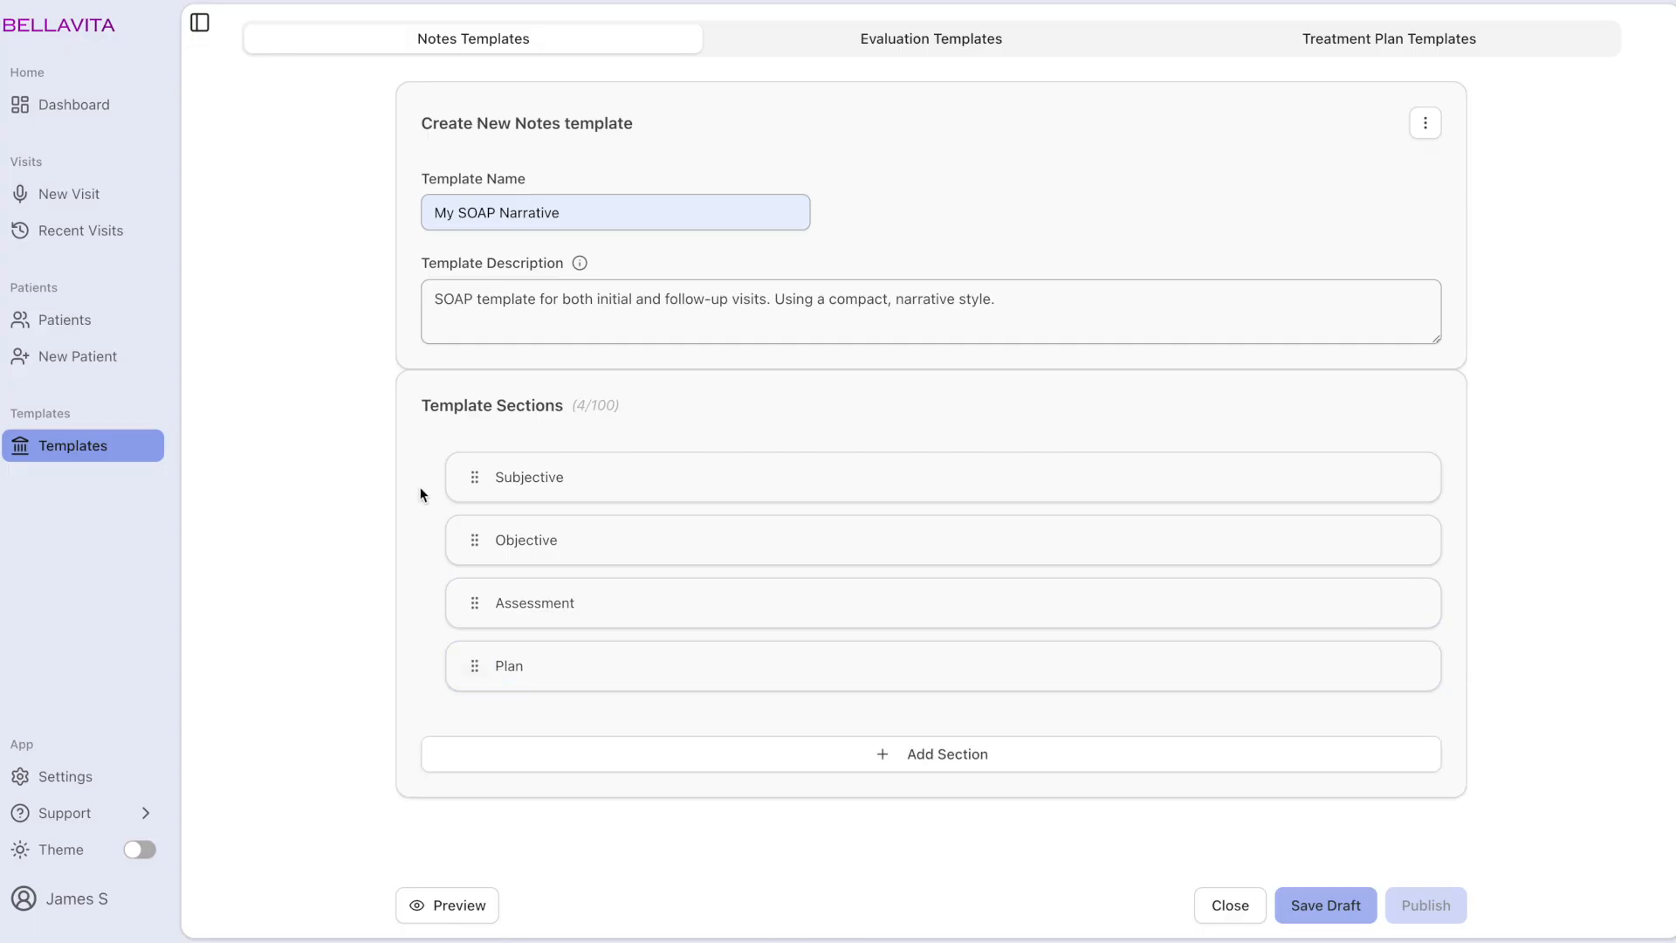
Describe the Subjective section as "What the patient reports." and make it a List.
left_click(577, 471)
type("What the patient reports.")
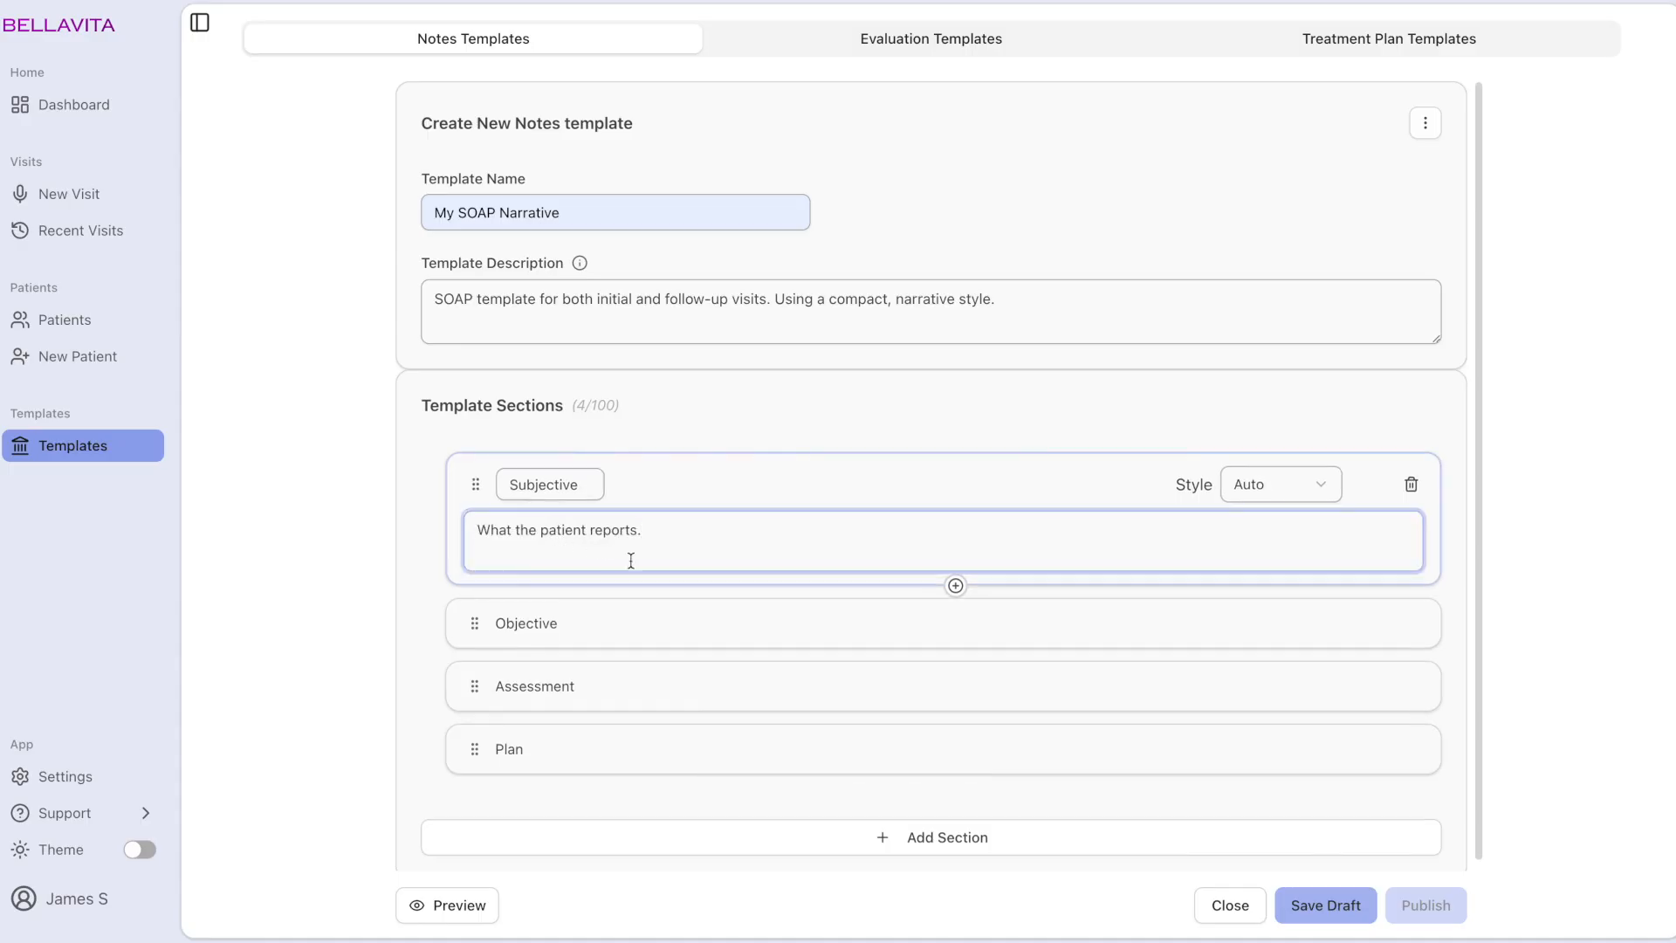
left_click(956, 587)
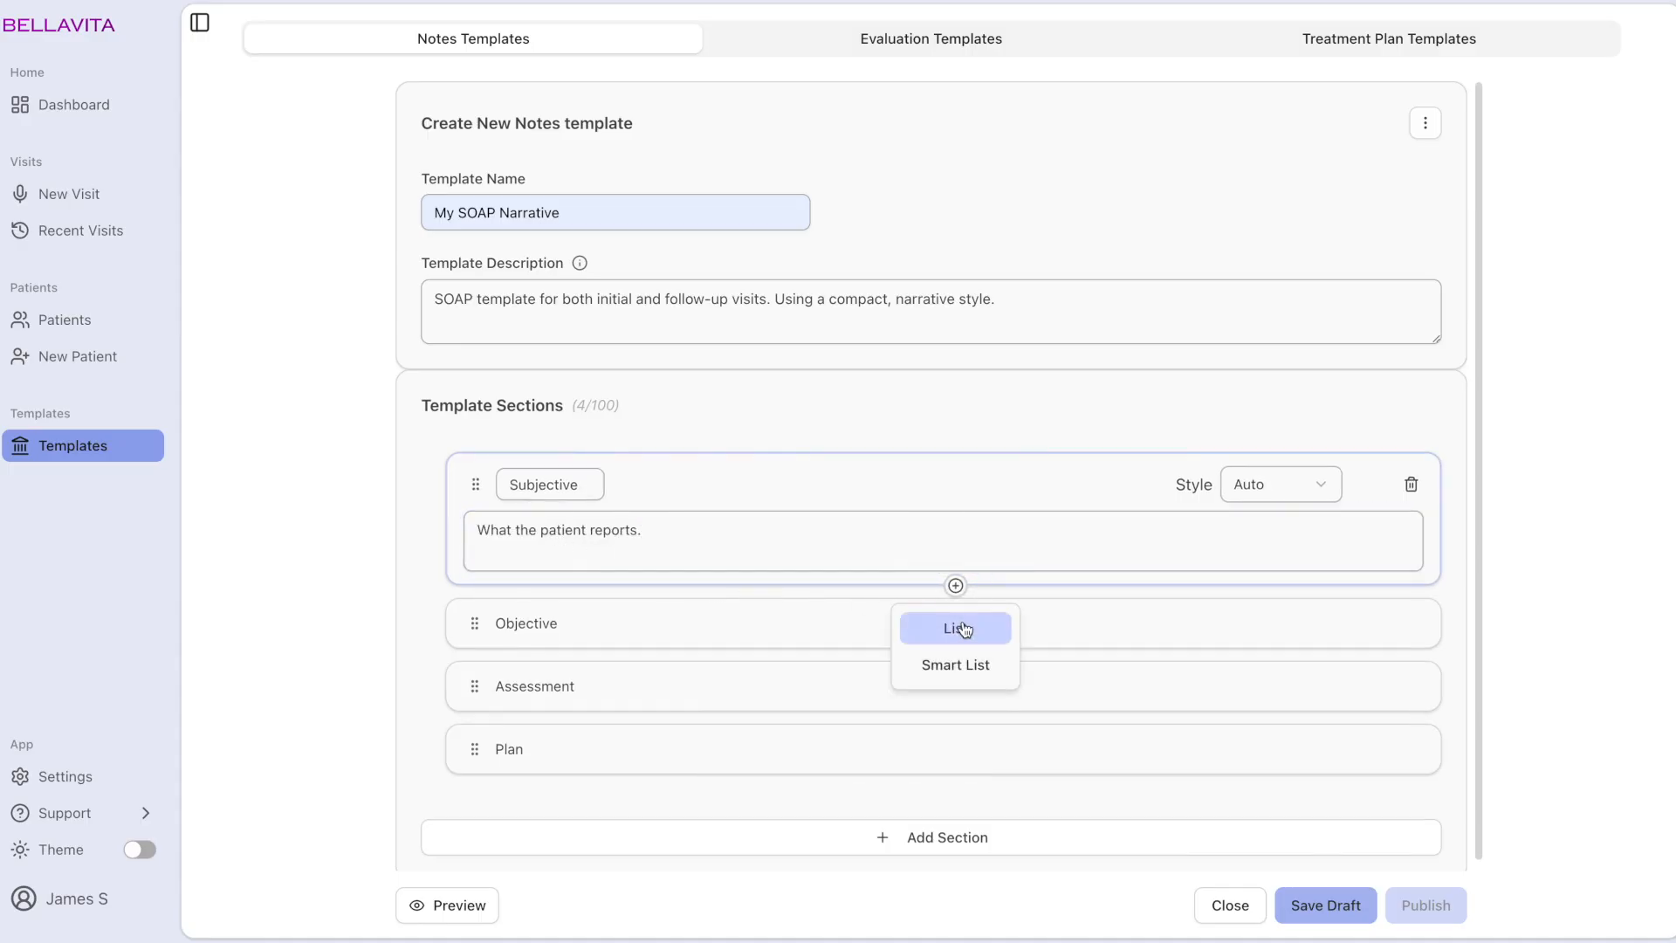
left_click(963, 630)
Title the first Subjective sub-section Chief complaint (CC) and set its style to Narrative.
left_click(875, 630)
left_click_drag(716, 553, 523, 543)
type("Chief complaint (CC)")
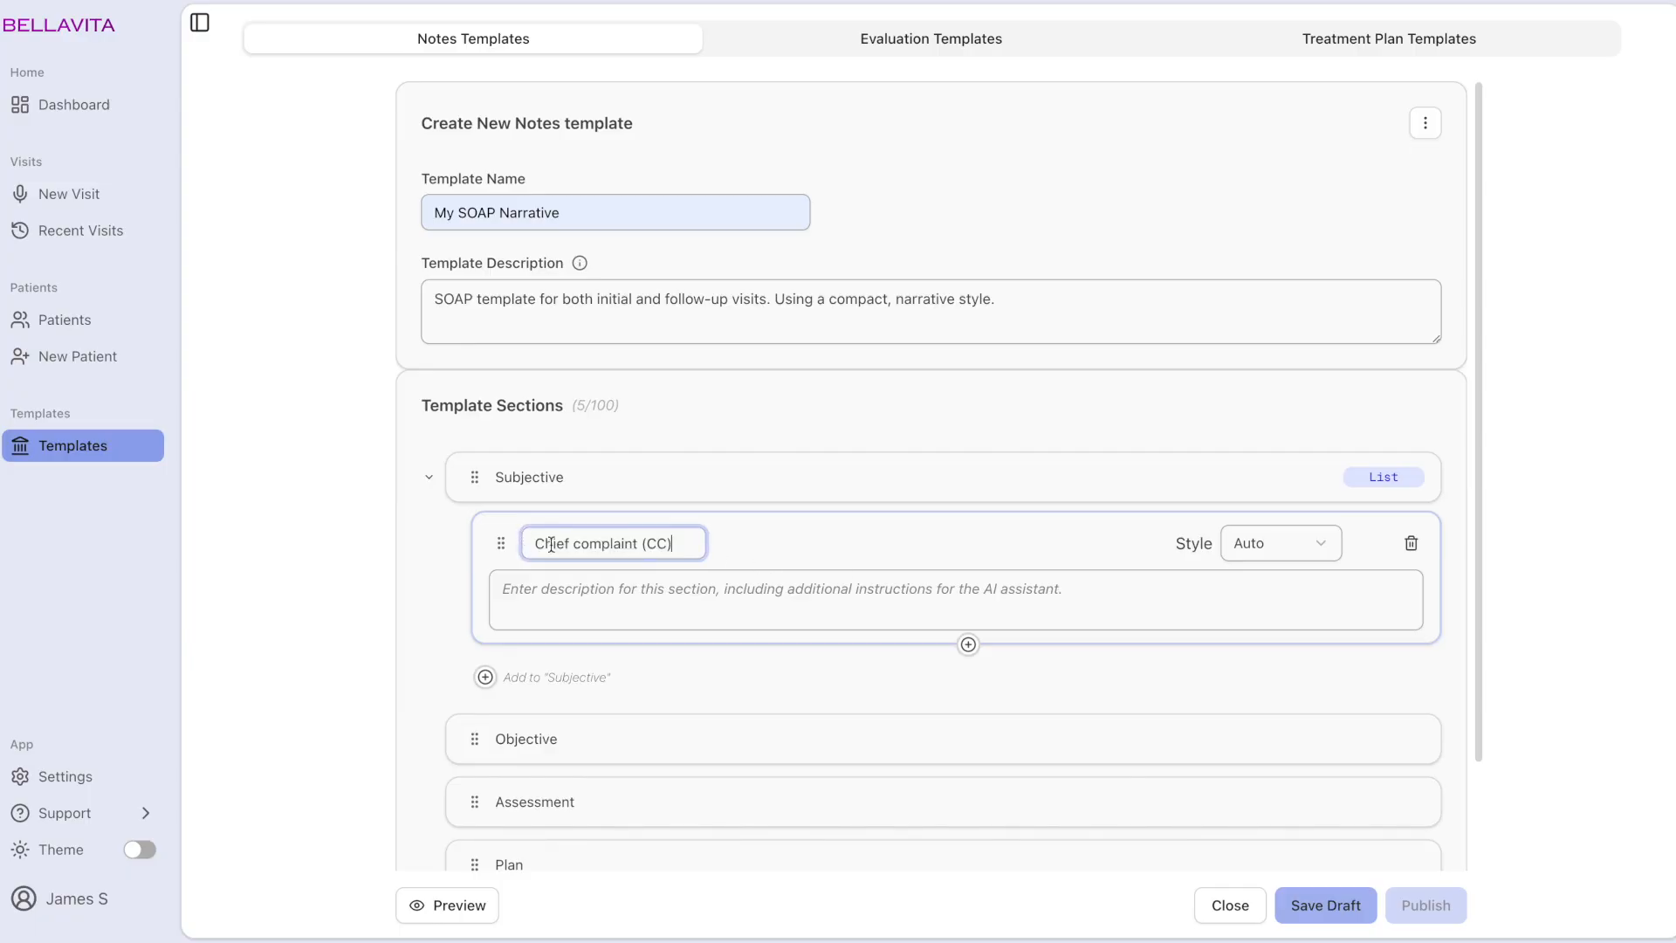
left_click(1306, 548)
left_click(1302, 620)
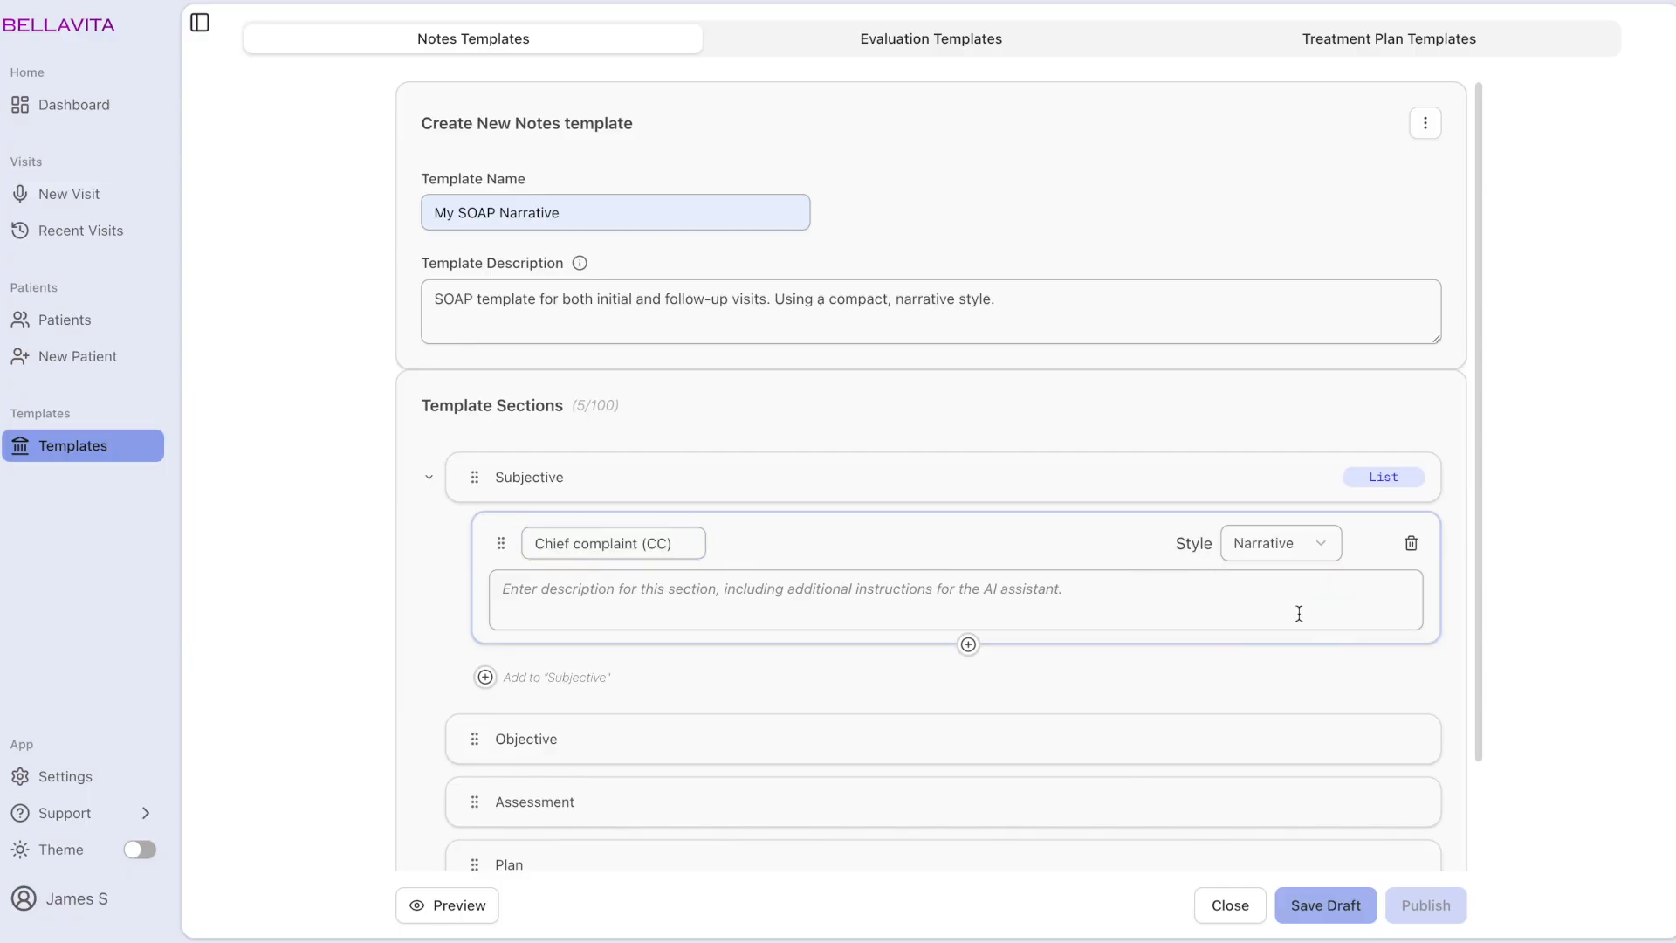
Describe Chief complaint (CC) as the main visit reason in the patient's own words, one brief sentence, with the three-day headache and dizziness example.
left_click(589, 588)
type("The patient's main reason for the visit, in their own words. Keep it brief, one sentence.  Example: \"I've had a bad headache and some dizziness for the past three days.\"")
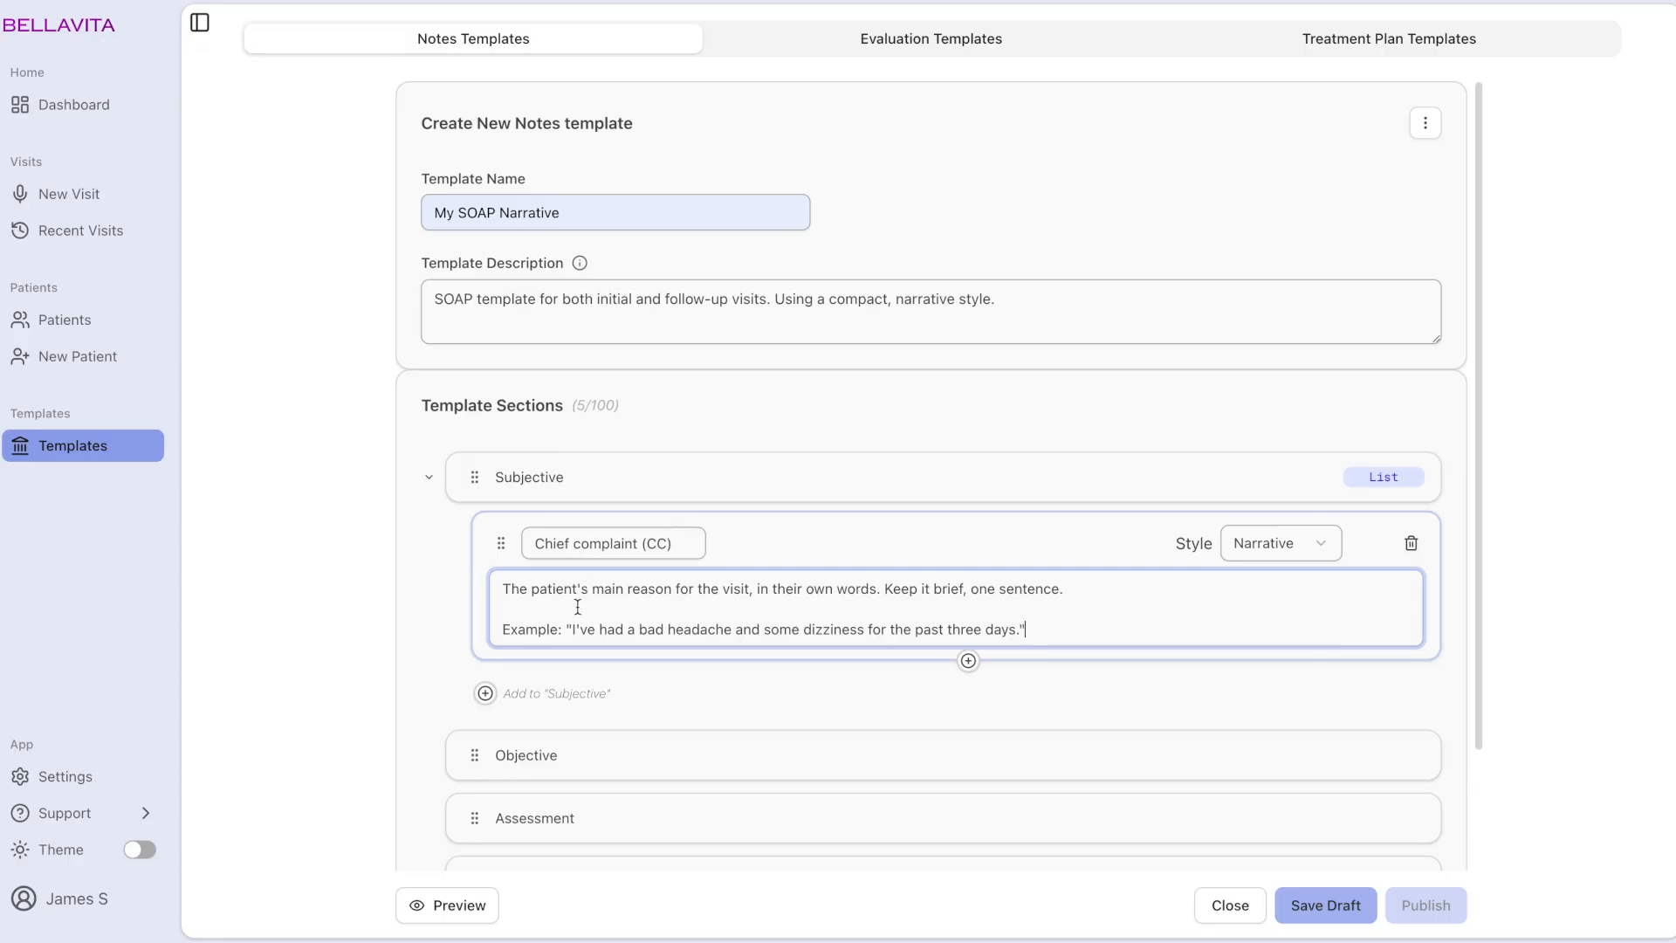
left_click(455, 615)
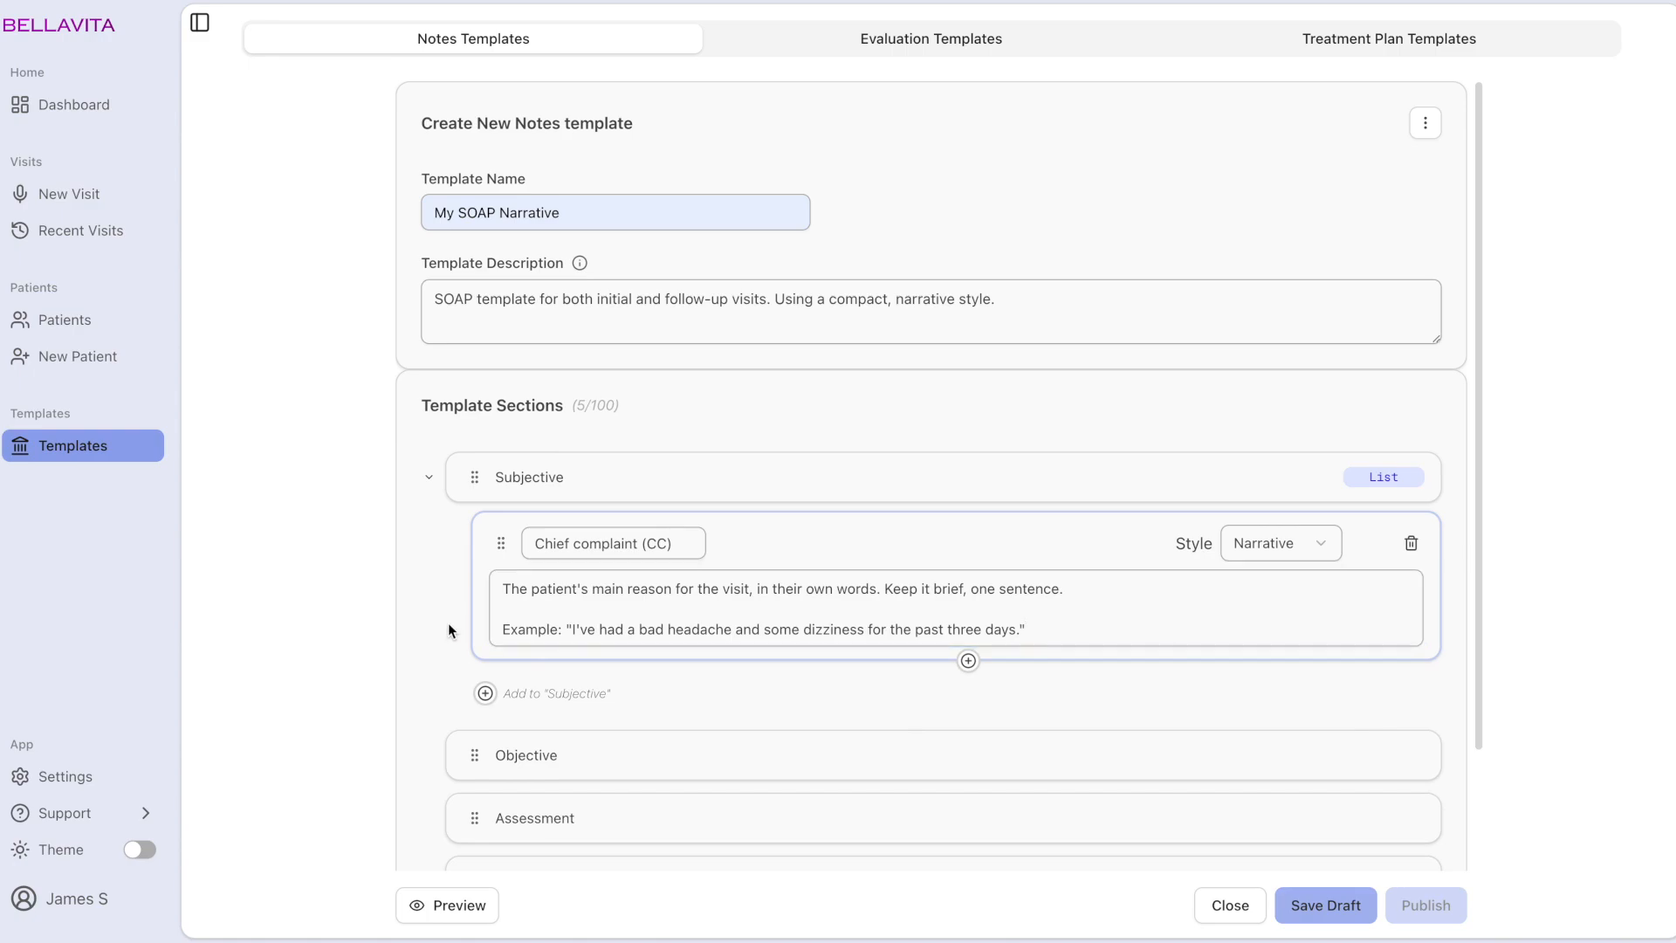
Preview the template and compare the Chief complaint (CC) text with the example in its description.
left_click_drag(503, 628, 578, 630)
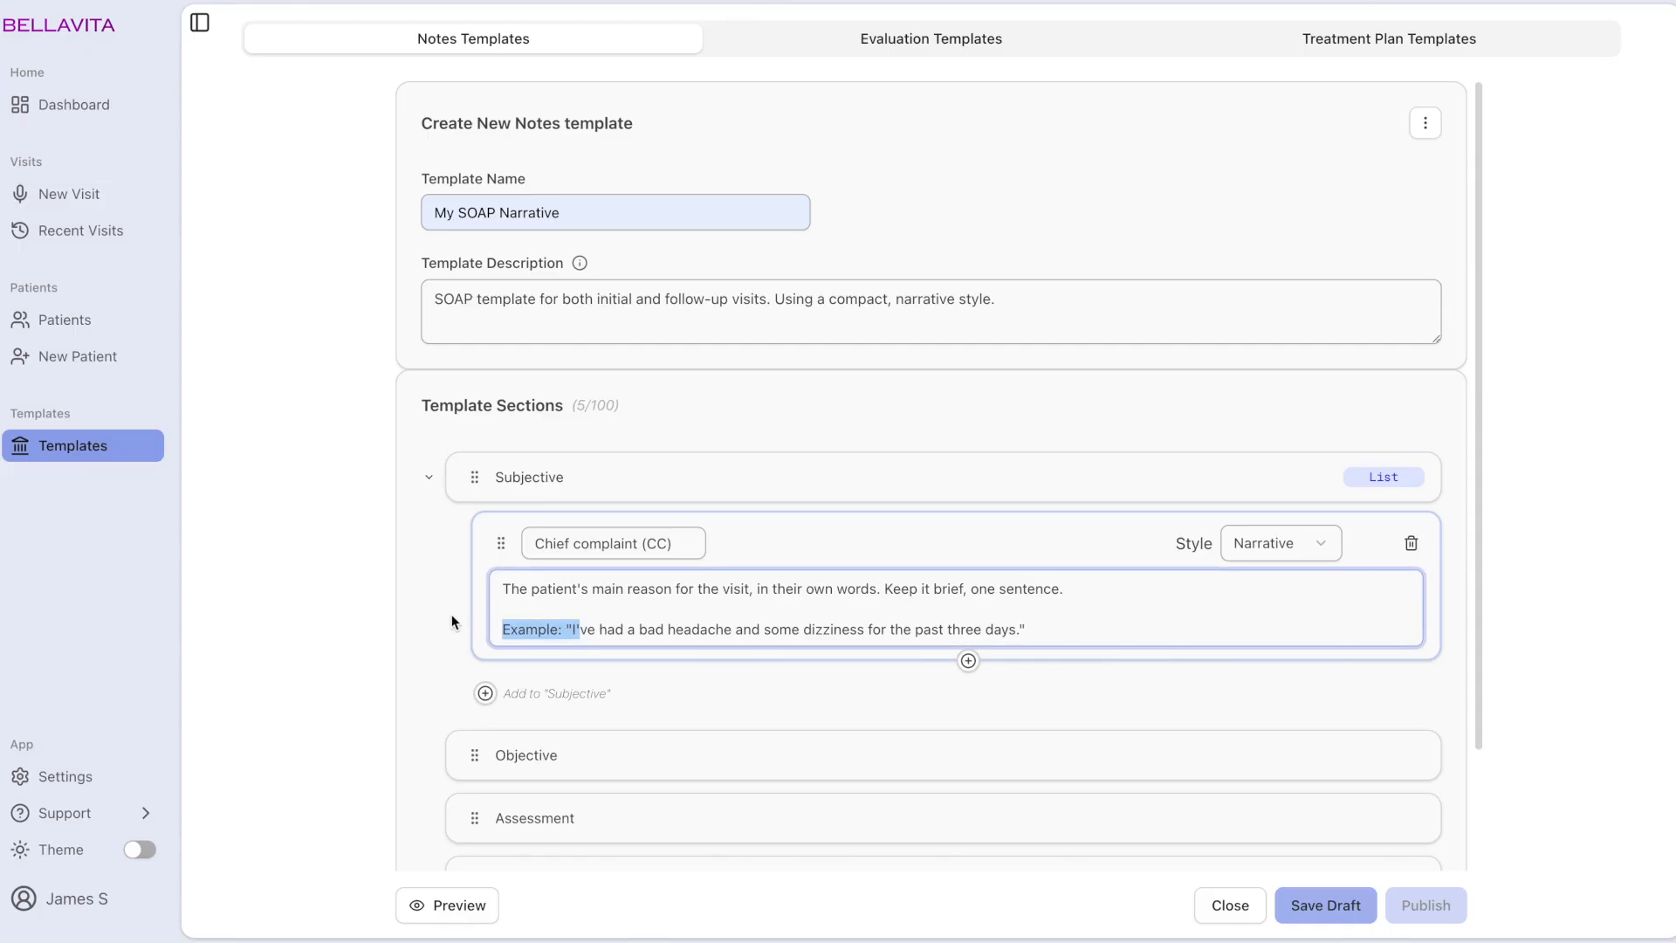
left_click_drag(503, 629, 607, 629)
left_click(430, 631)
left_click(459, 904)
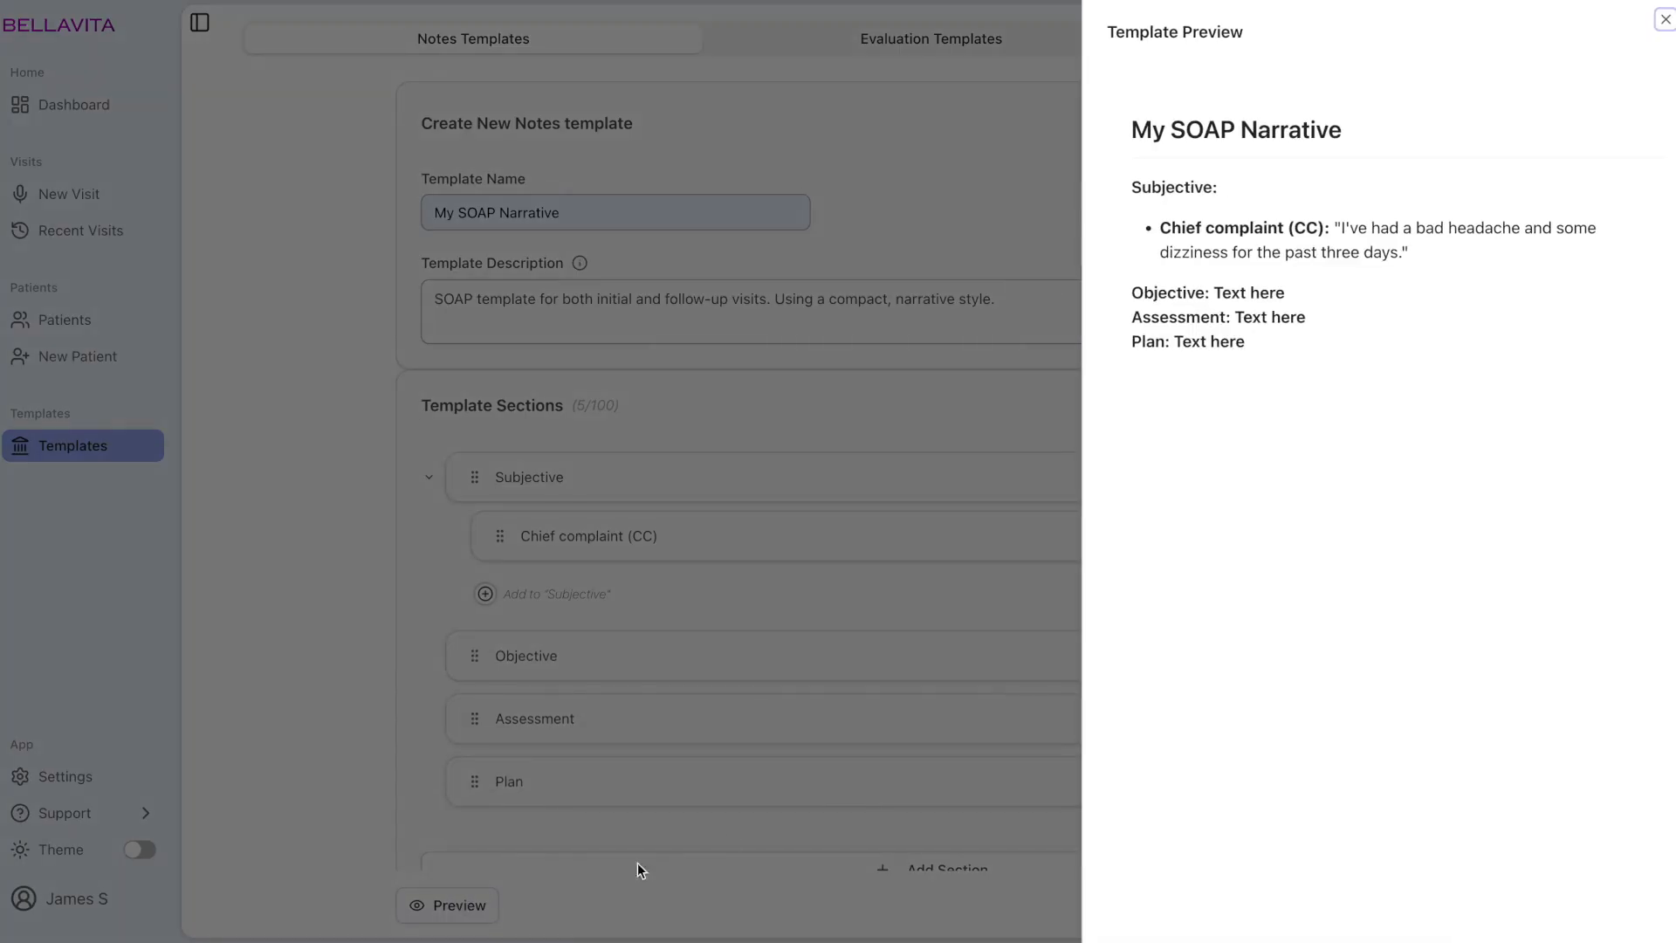
left_click_drag(1331, 227, 1416, 262)
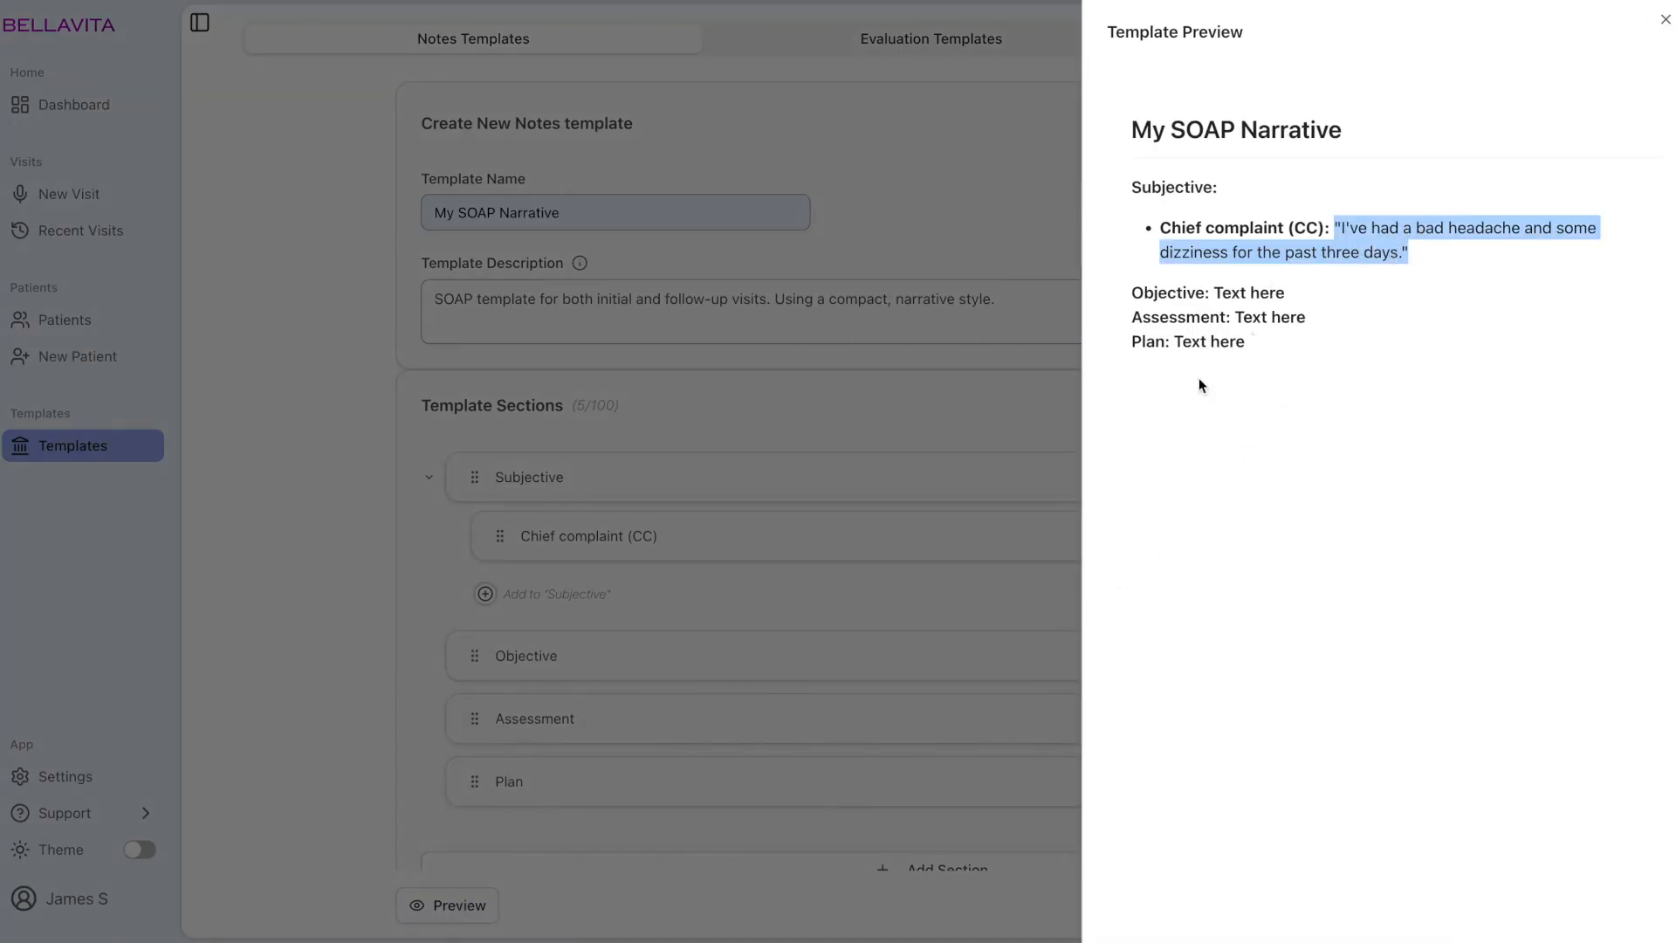
left_click(368, 721)
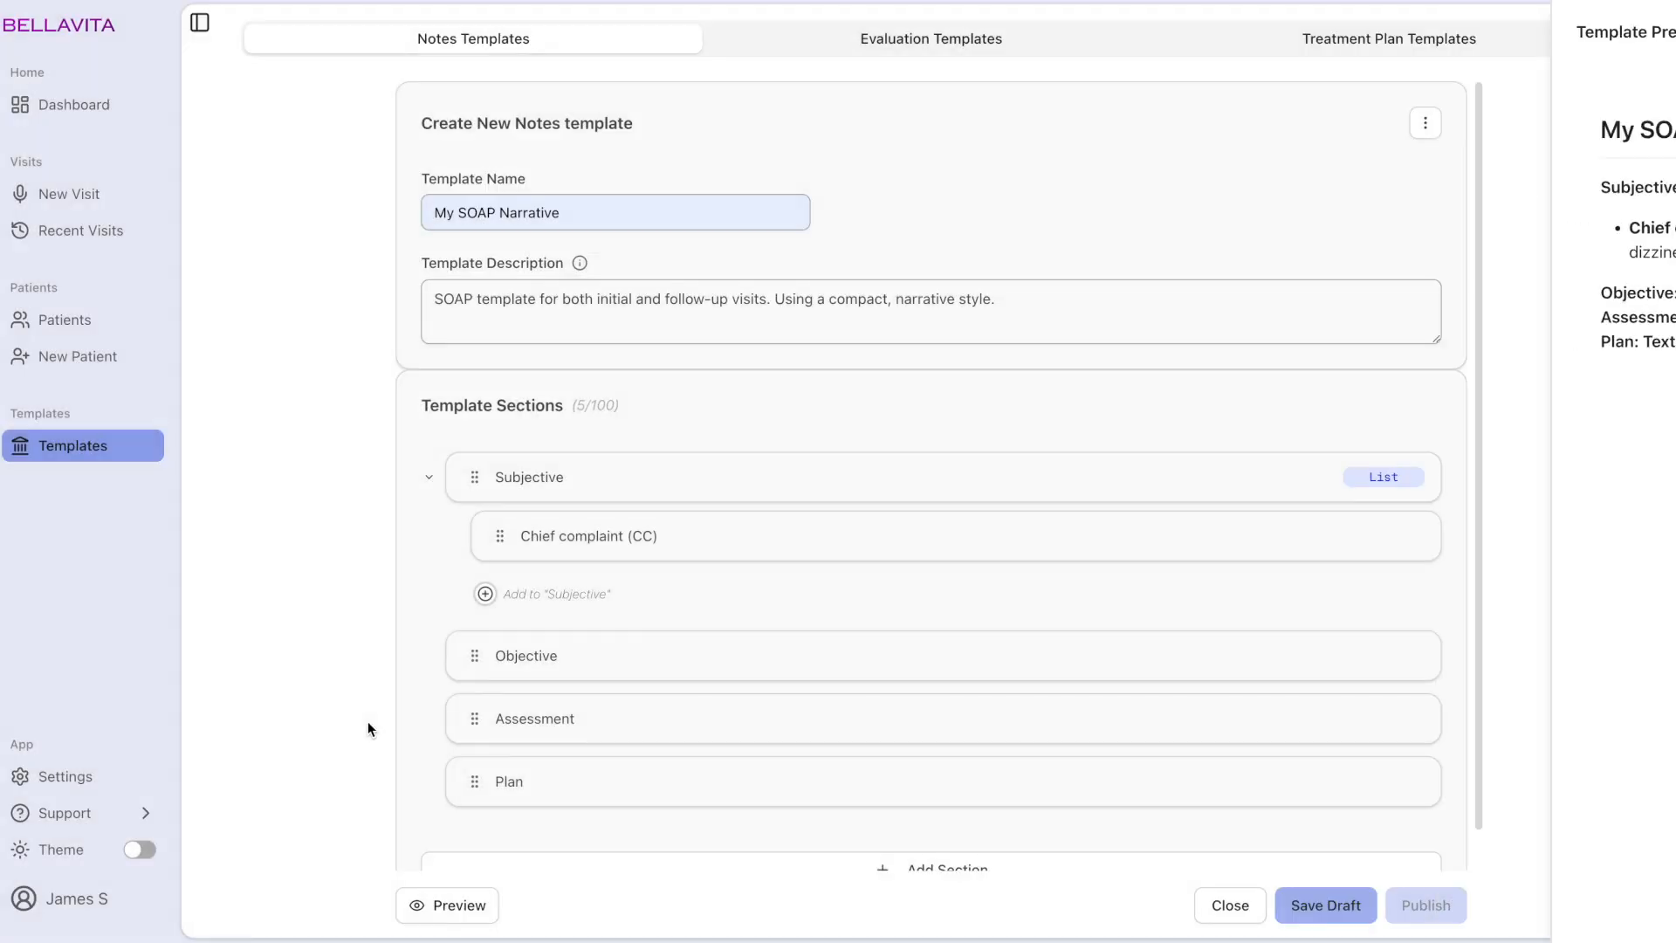
Add a Narrative sub-section titled History of present illness (HPI) to Subjective, with a description following the OLDCARTS mnemonic and a headache example.
left_click(485, 594)
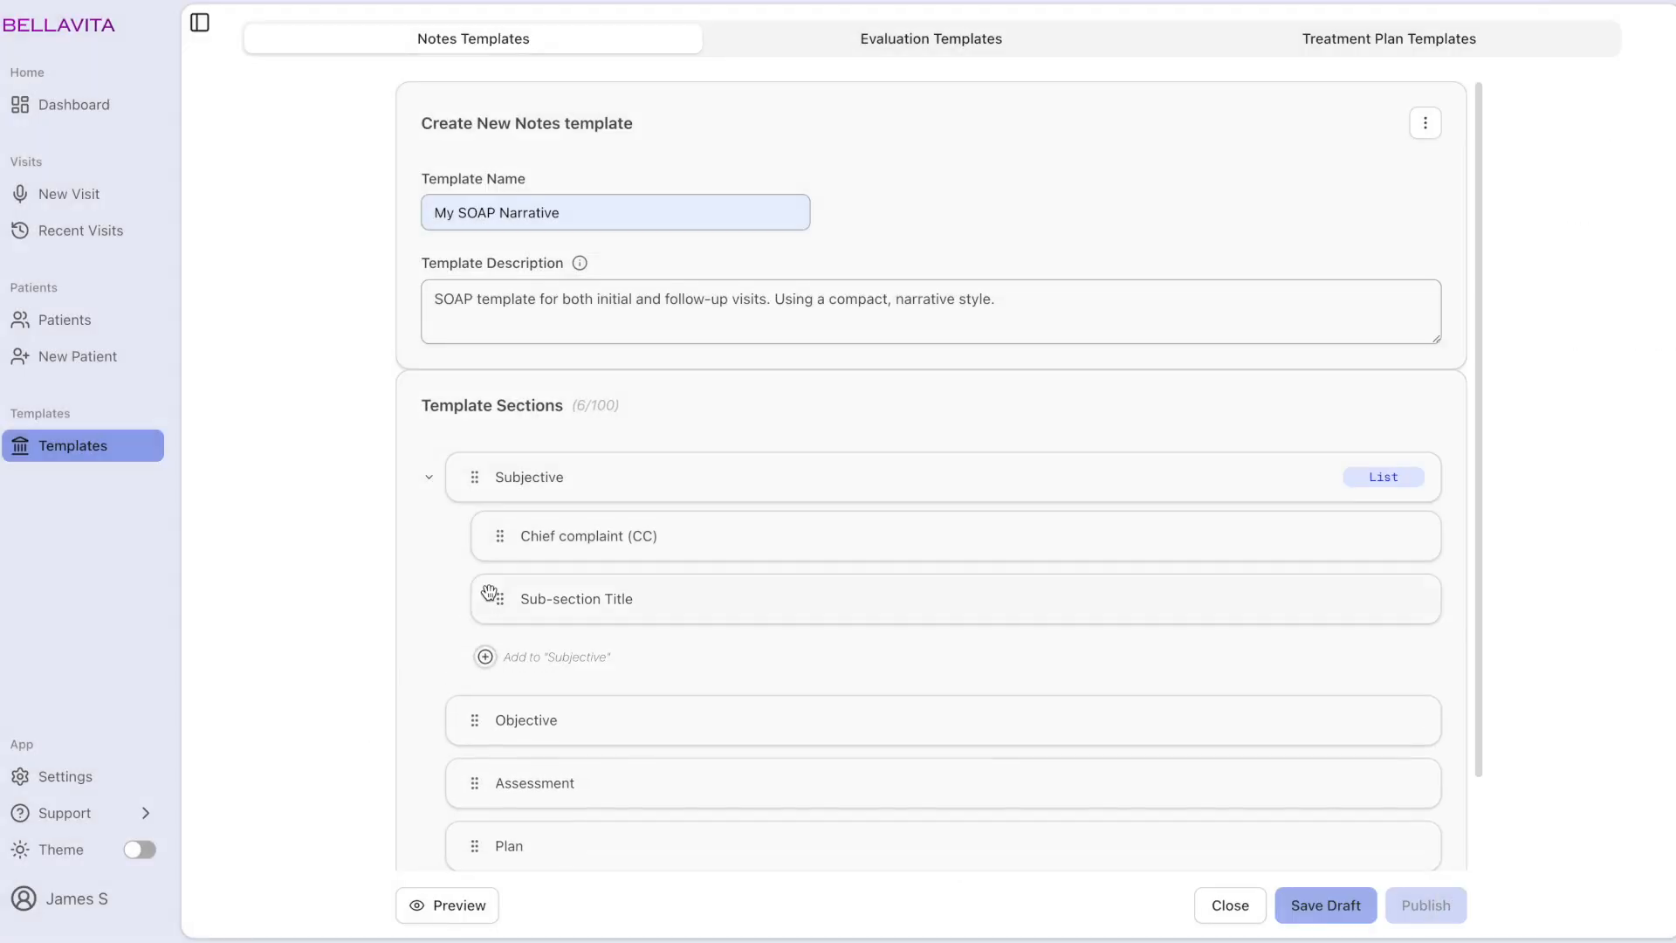
left_click(575, 605)
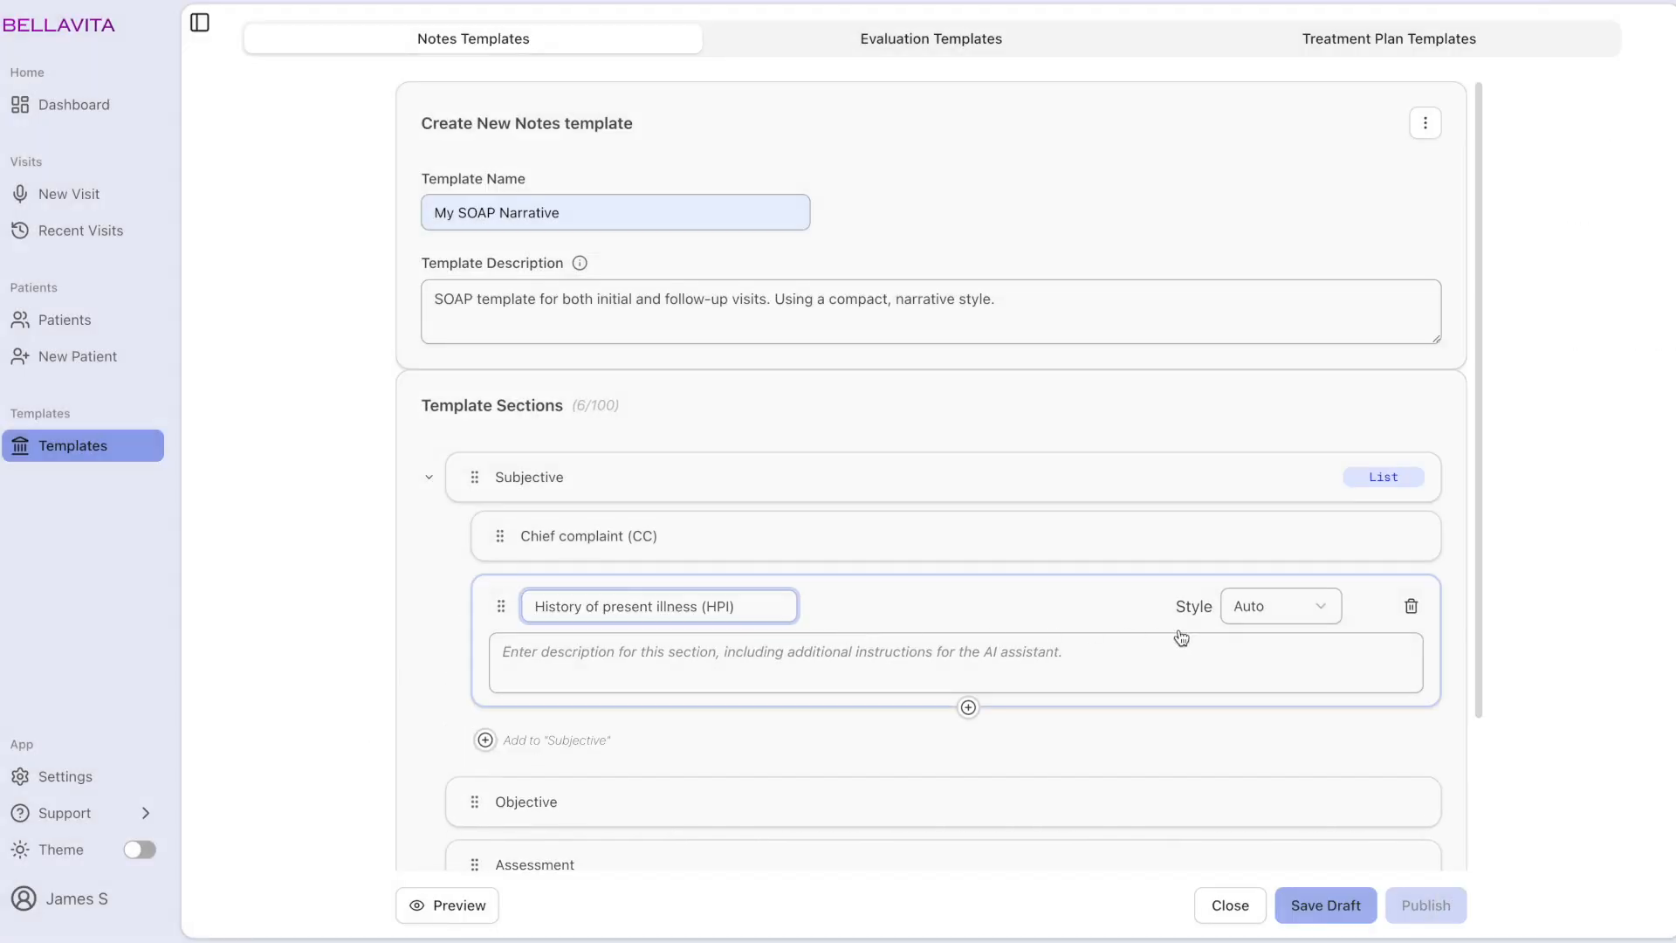
left_click(1311, 610)
left_click(1284, 673)
left_click(559, 656)
type("Narrative describing the onset, location, duration, character, aggravating/relieving factors, and associated symptoms (use the OLDCARTS mnemonic as a guide). Include relevant history.  Example: Patient reports headache onset 3 days ago, bilateral, 6/10 severity, associated with dizziness when standing. Partially relieved by ibuprofen. Denies fever, vision changes, or neck stiffness.")
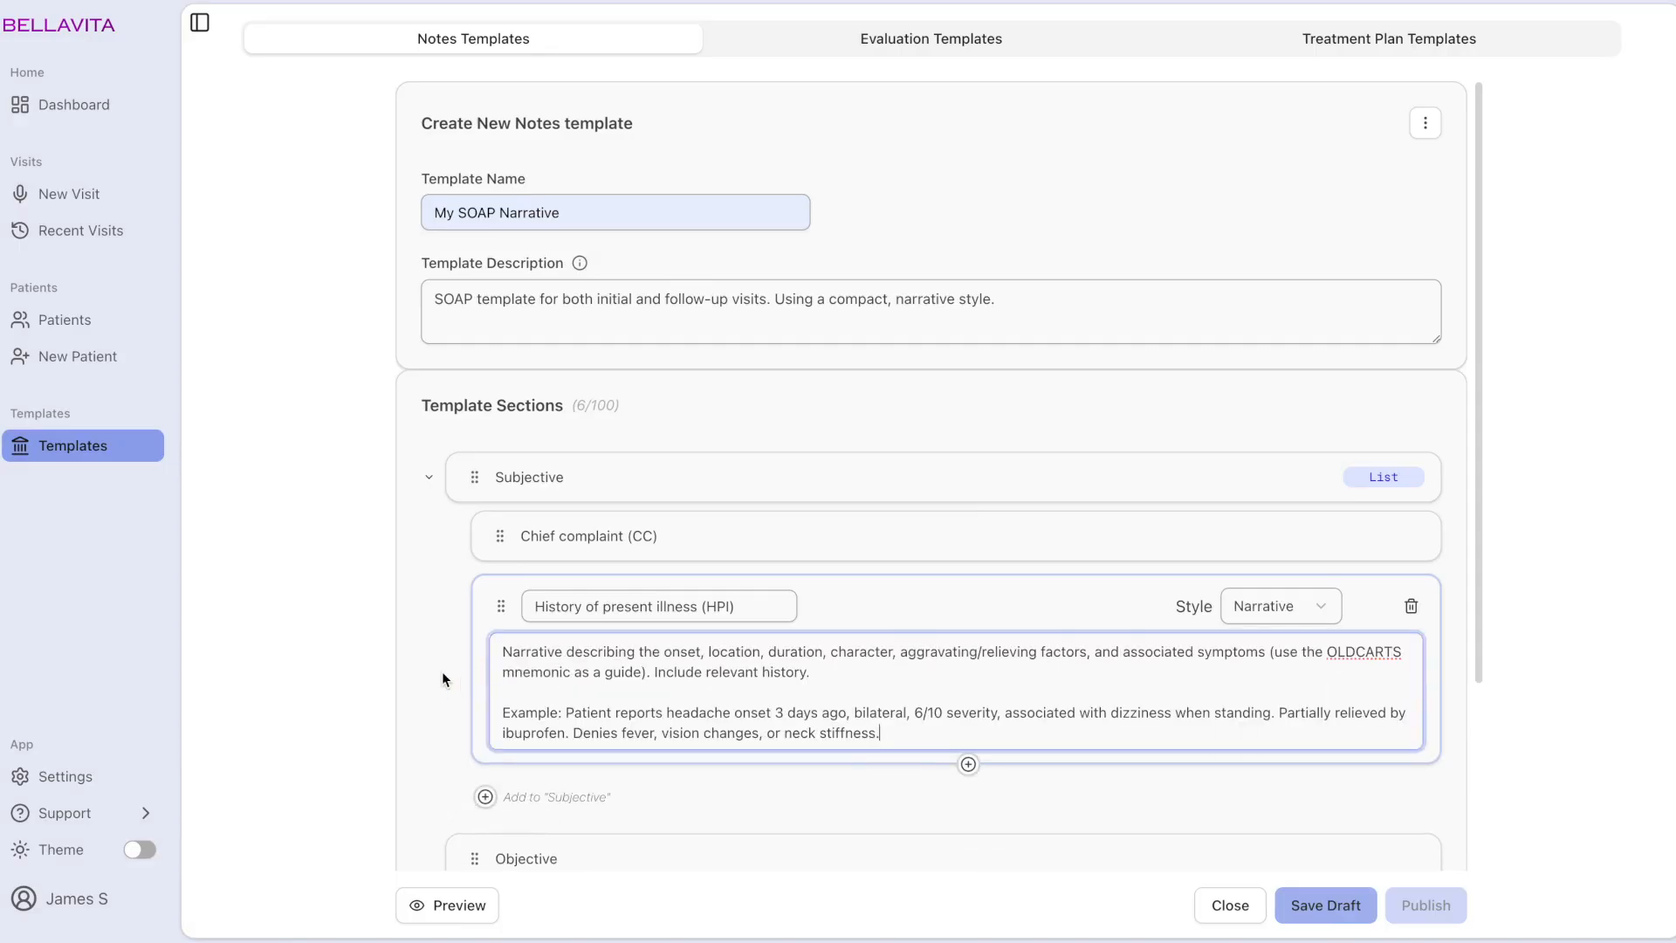
Add a third sub-section titled Current medications to the Subjective section.
scroll(441, 680, "down", 1)
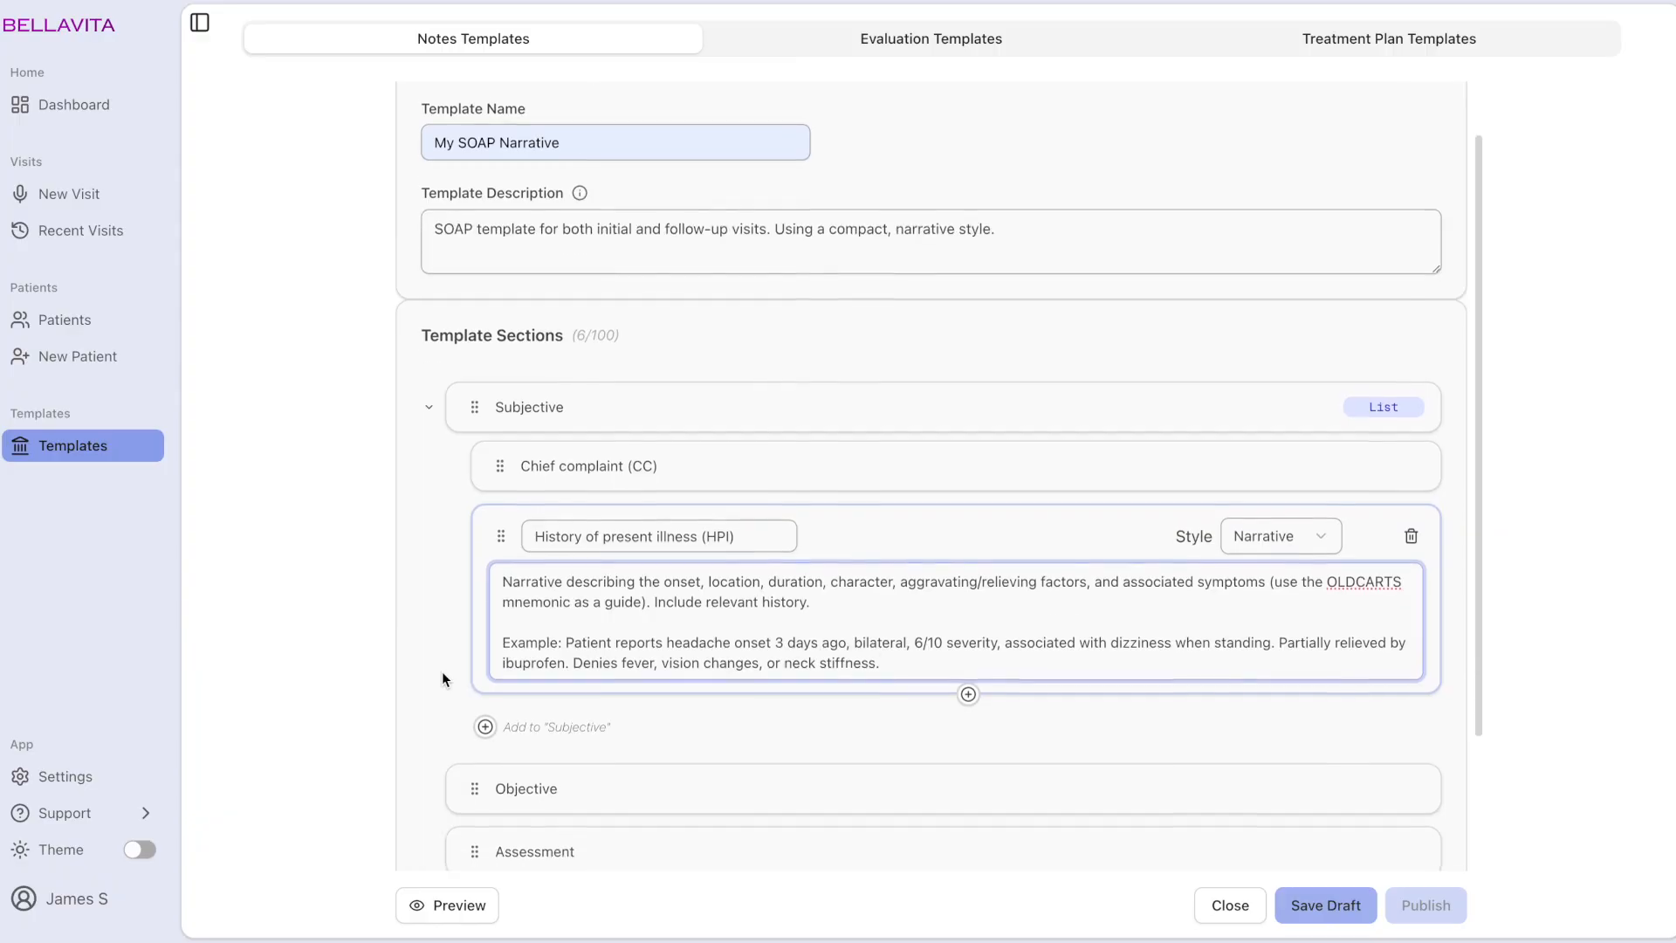
left_click(486, 720)
left_click(485, 579)
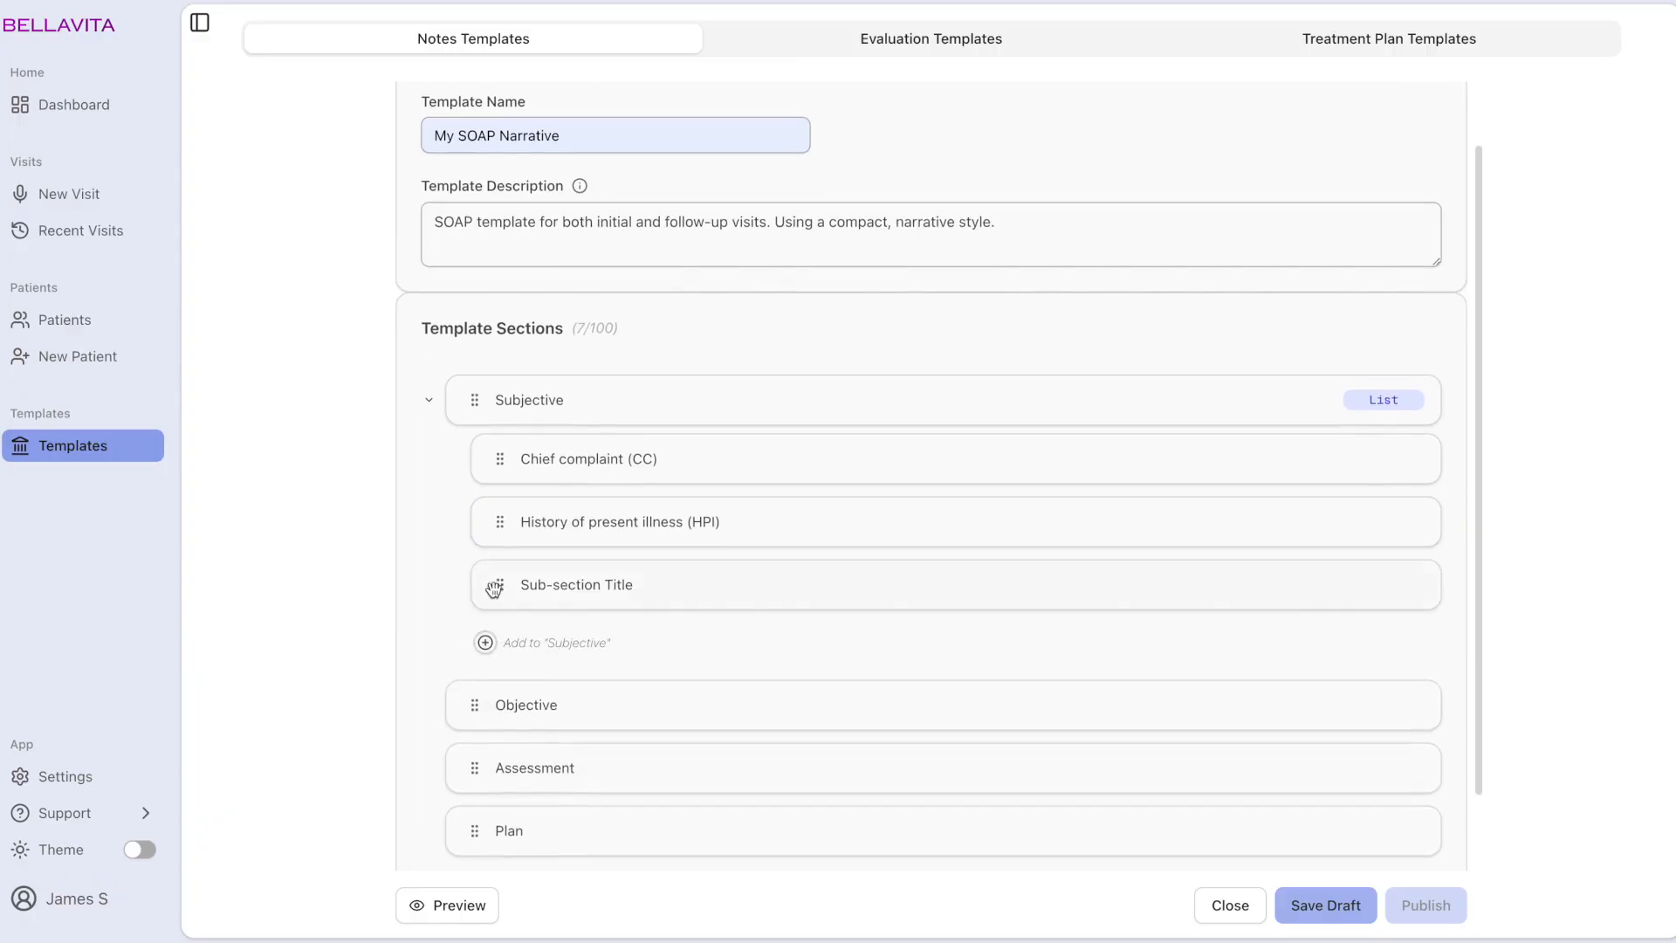
left_click(562, 583)
left_click(543, 591)
type("Current medications")
left_click(775, 594)
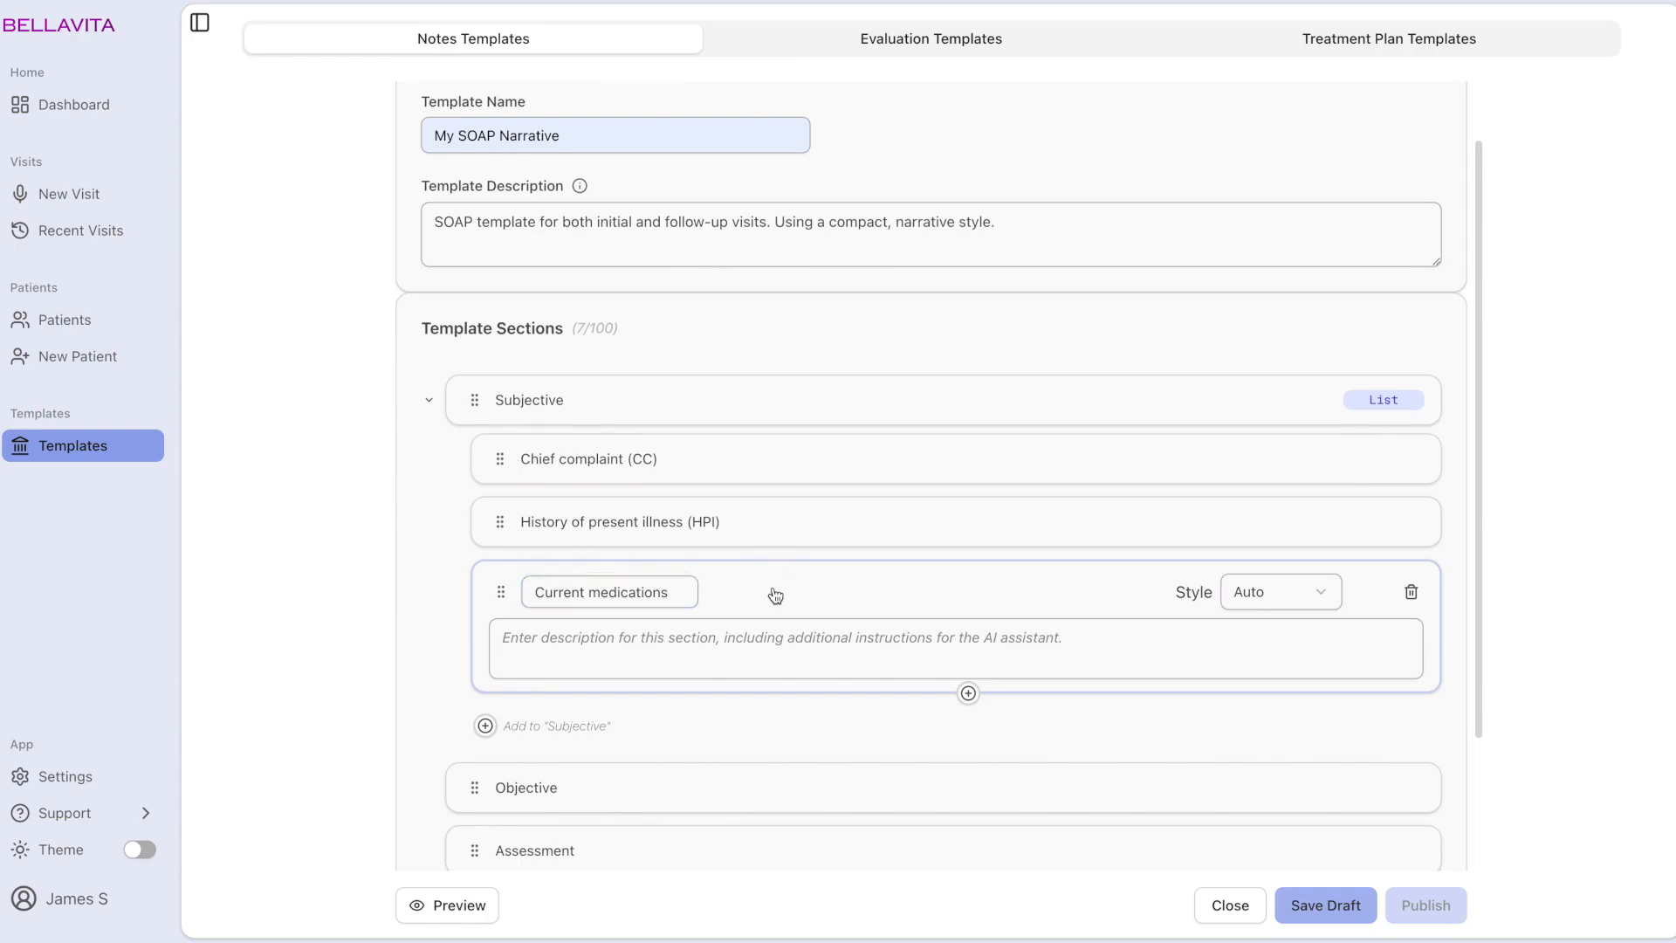
Set Current medications to Bullet points style and describe listing active medications with dosage, route and frequency, with a bulleted Lisinopril, Metformin and Atorvastatin example.
left_click(1328, 594)
left_click(1280, 700)
left_click(579, 640)
type("List all active medications with dosage, route, and frequency. Note any recent changes or adherence issues.")
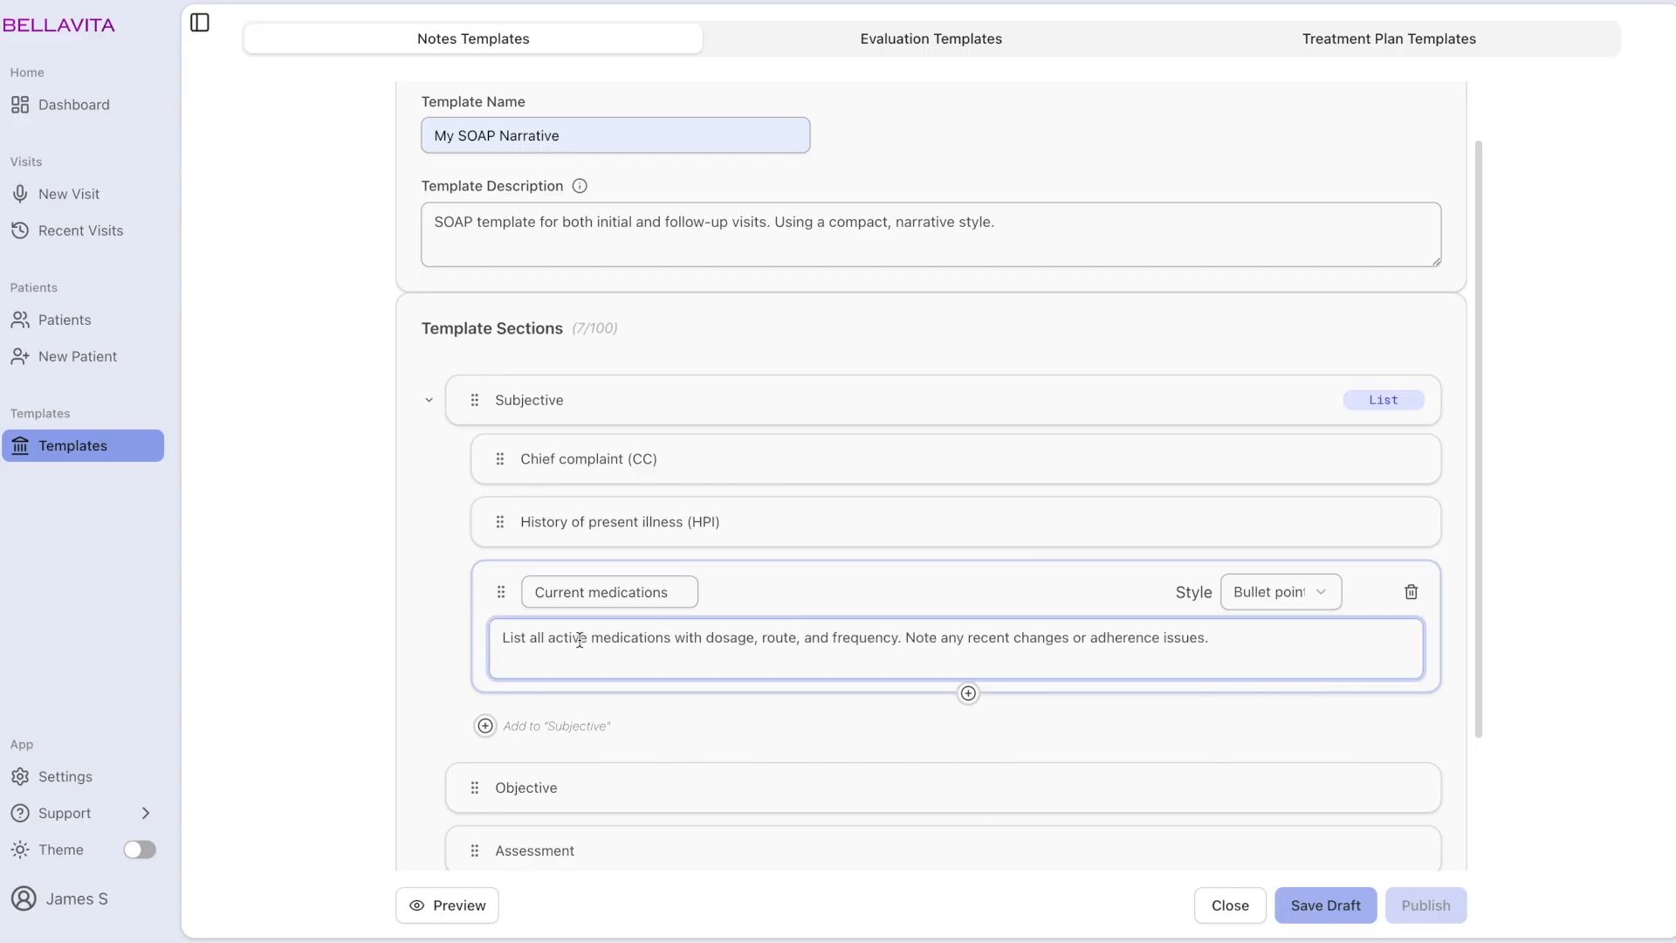
type("  Example:  - Lisinopril: 10 mg, PO, daily. - Metformin: 1000 mg, PO, BID. - Atorvastatin: 20 mg, PO, nightly. - Patient reports good adherence.")
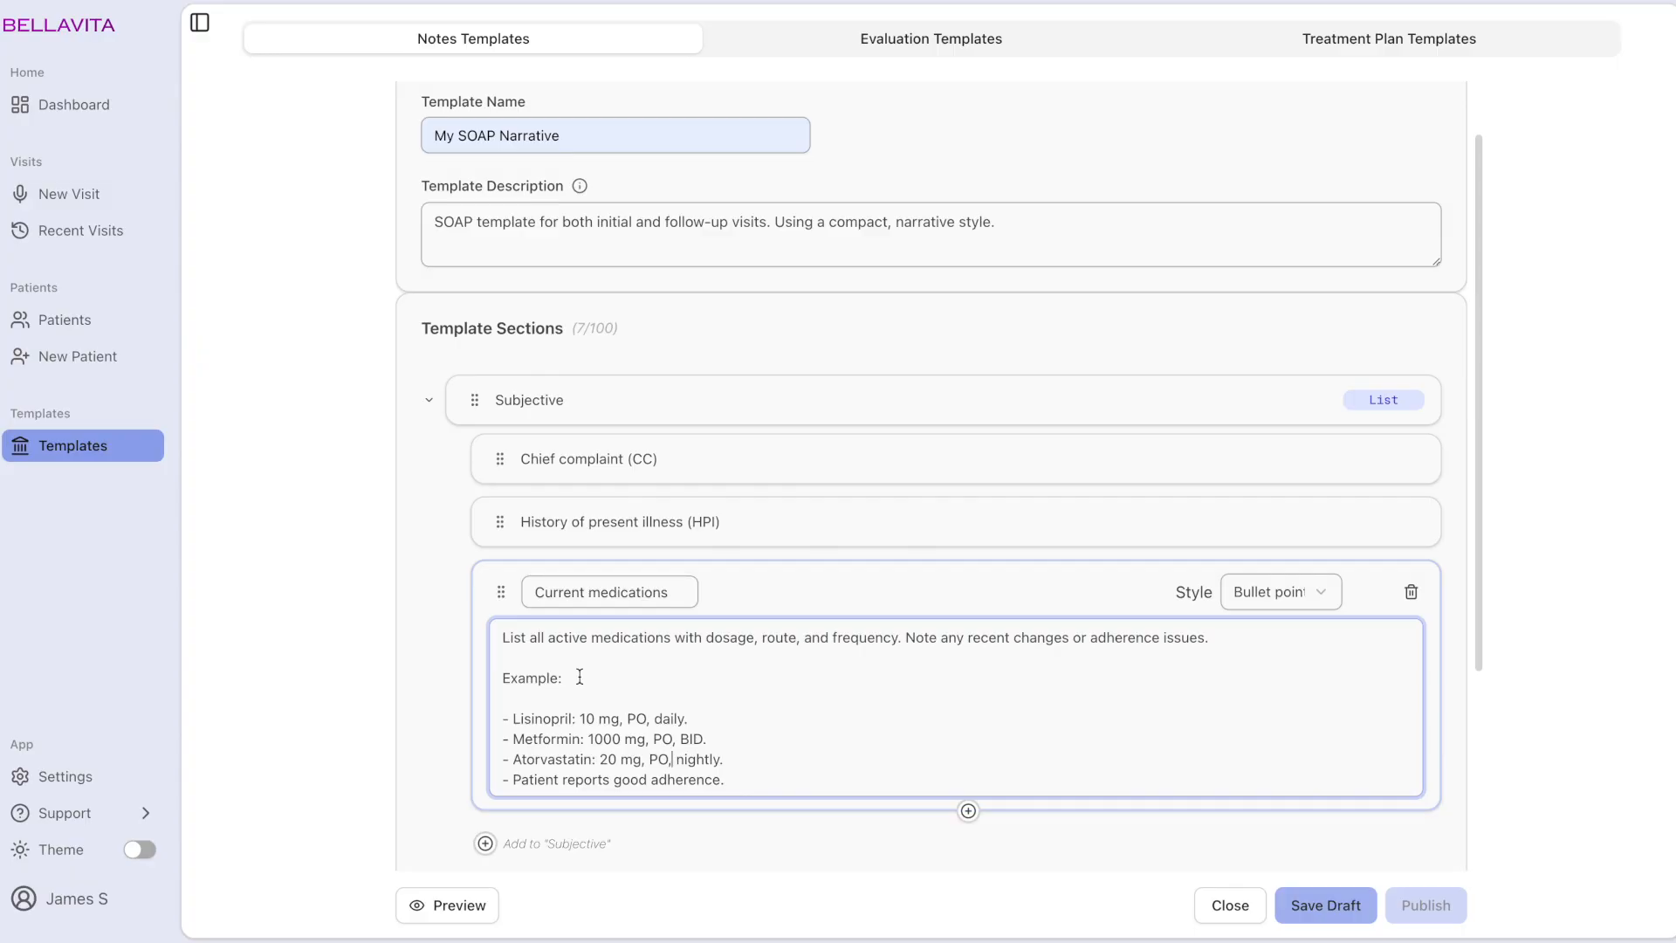
Wrap the labels Lisinopril:, Metformin: and Atorvastatin: in double asterisks in the Current medications example.
type("**")
key("alt+Right")
key("Right")
type("**")
left_click(515, 739)
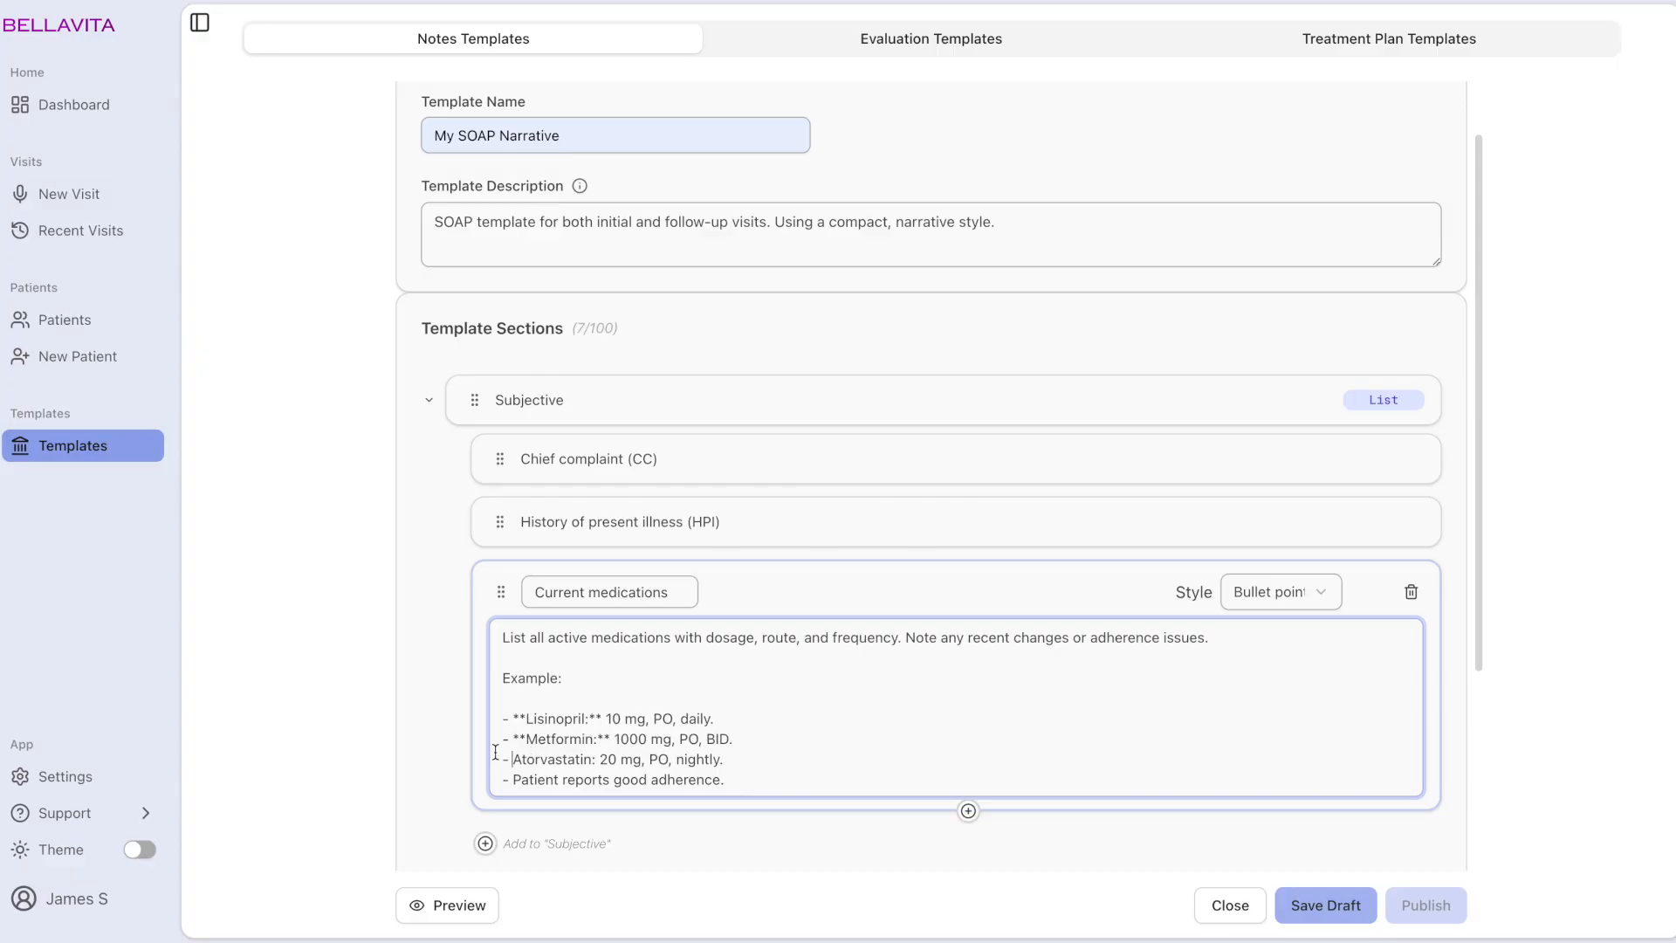
type("**")
key("alt+Right")
key("Right")
type("**")
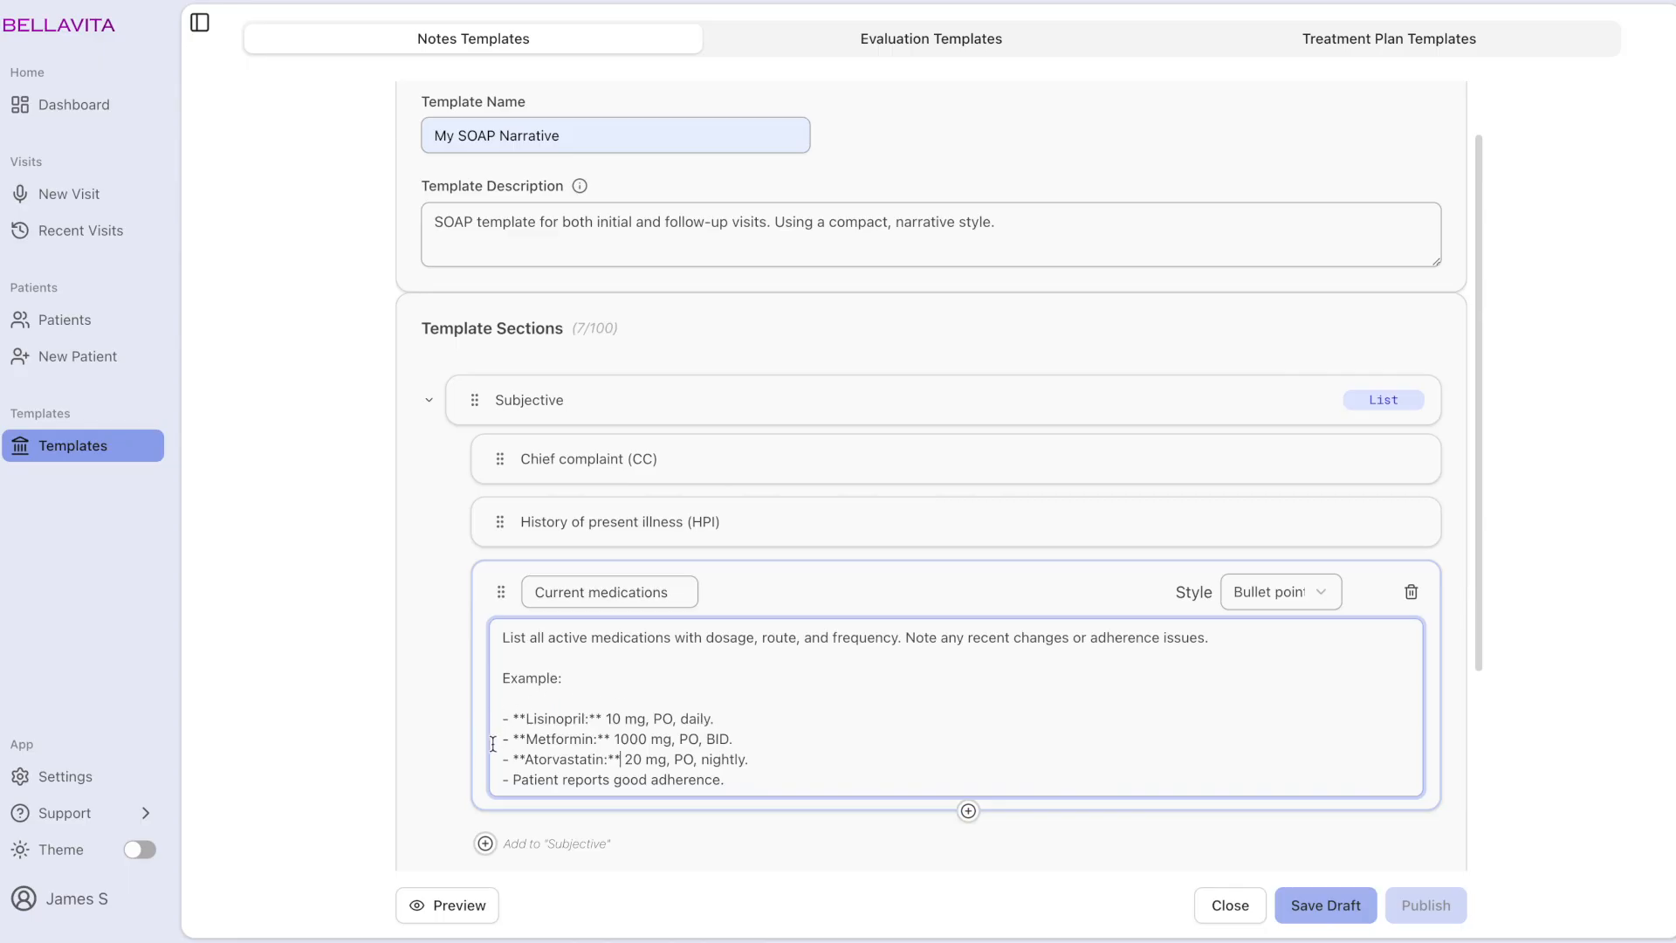
Switch Current medications to Narrative style and rewrite its medication example as one semicolon-separated line ending with good adherence.
left_click(611, 678)
left_click(1314, 603)
left_click(1303, 665)
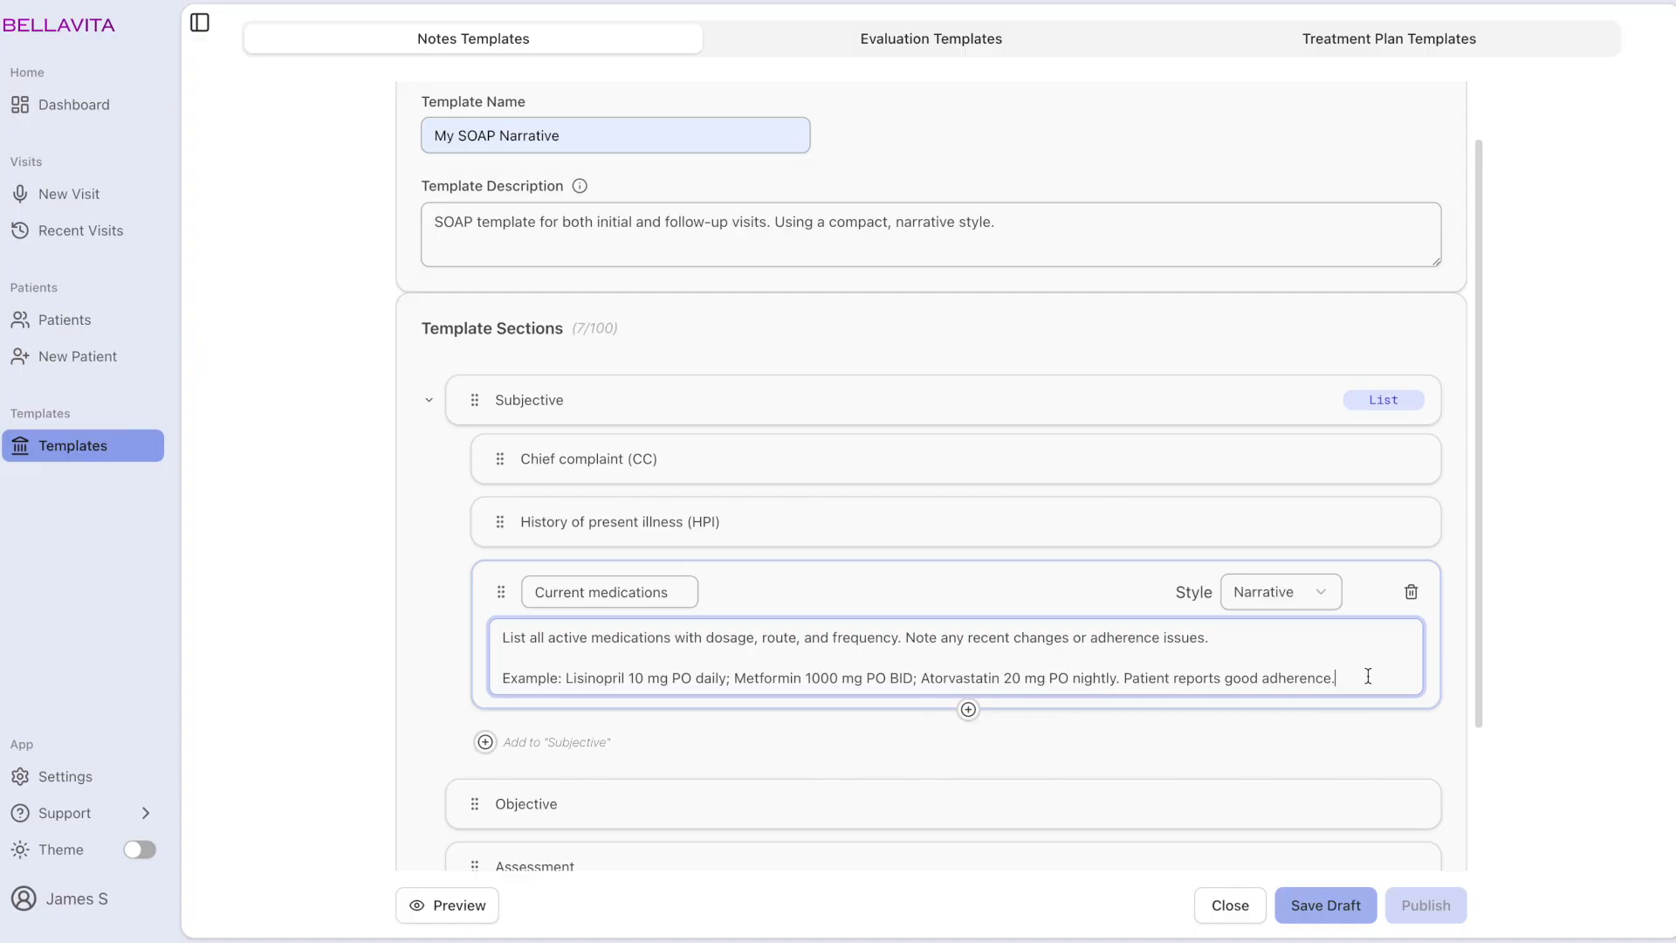
Convert Current medications to a Smart List and title its sub-section Medication Details.
left_click(967, 692)
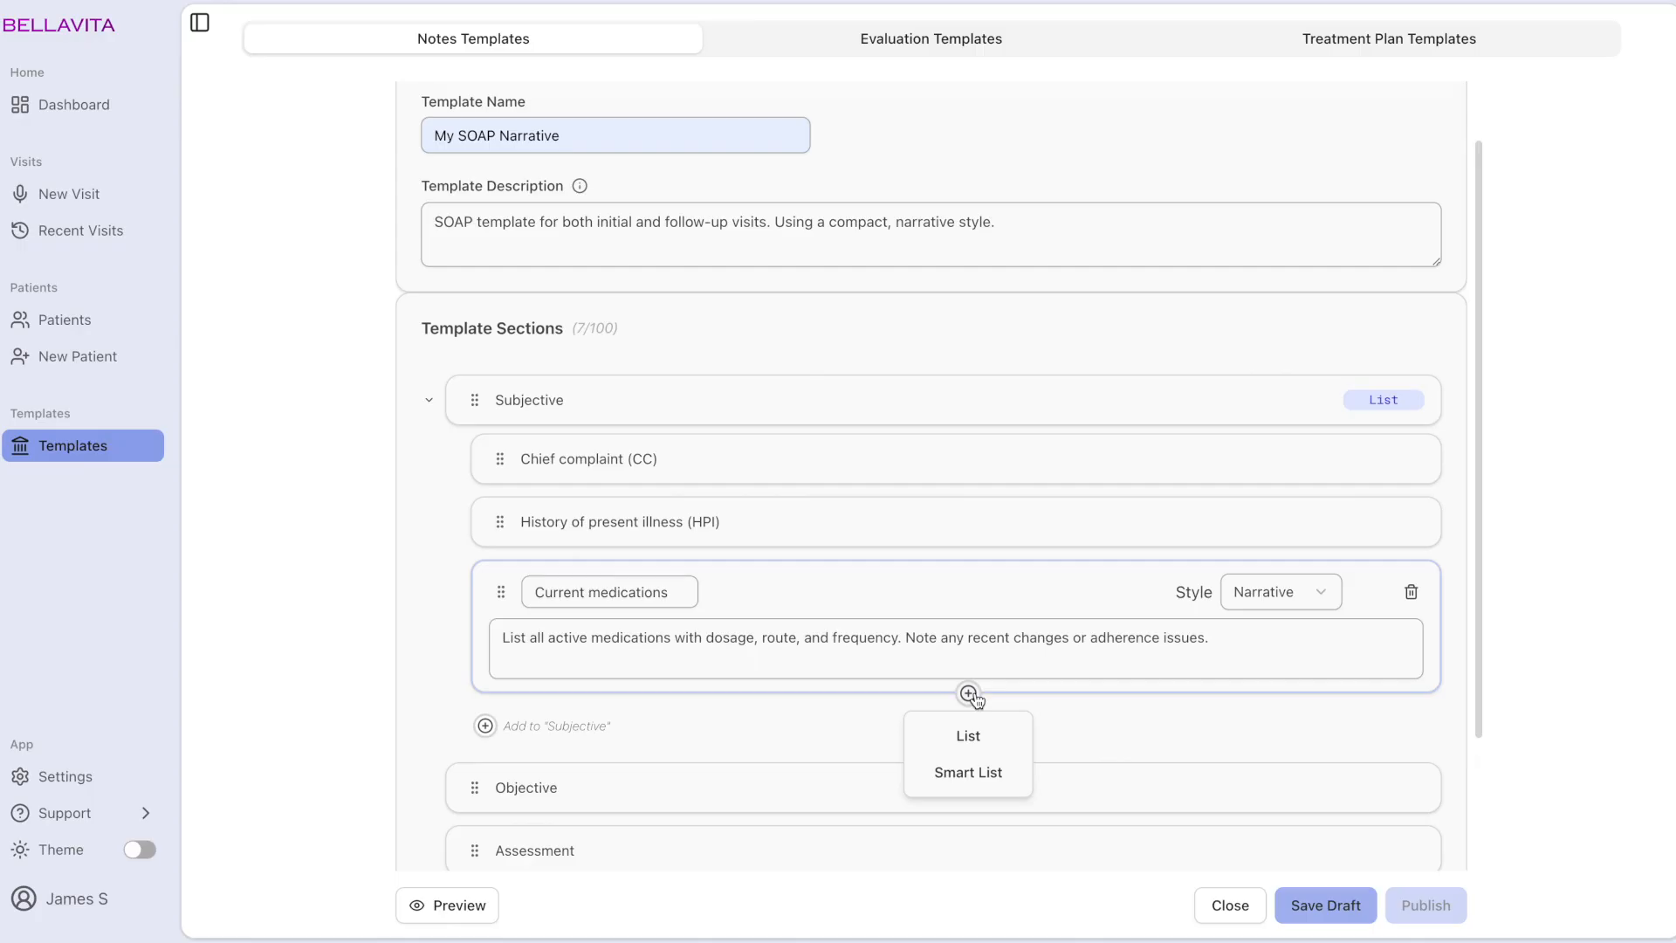
left_click(969, 772)
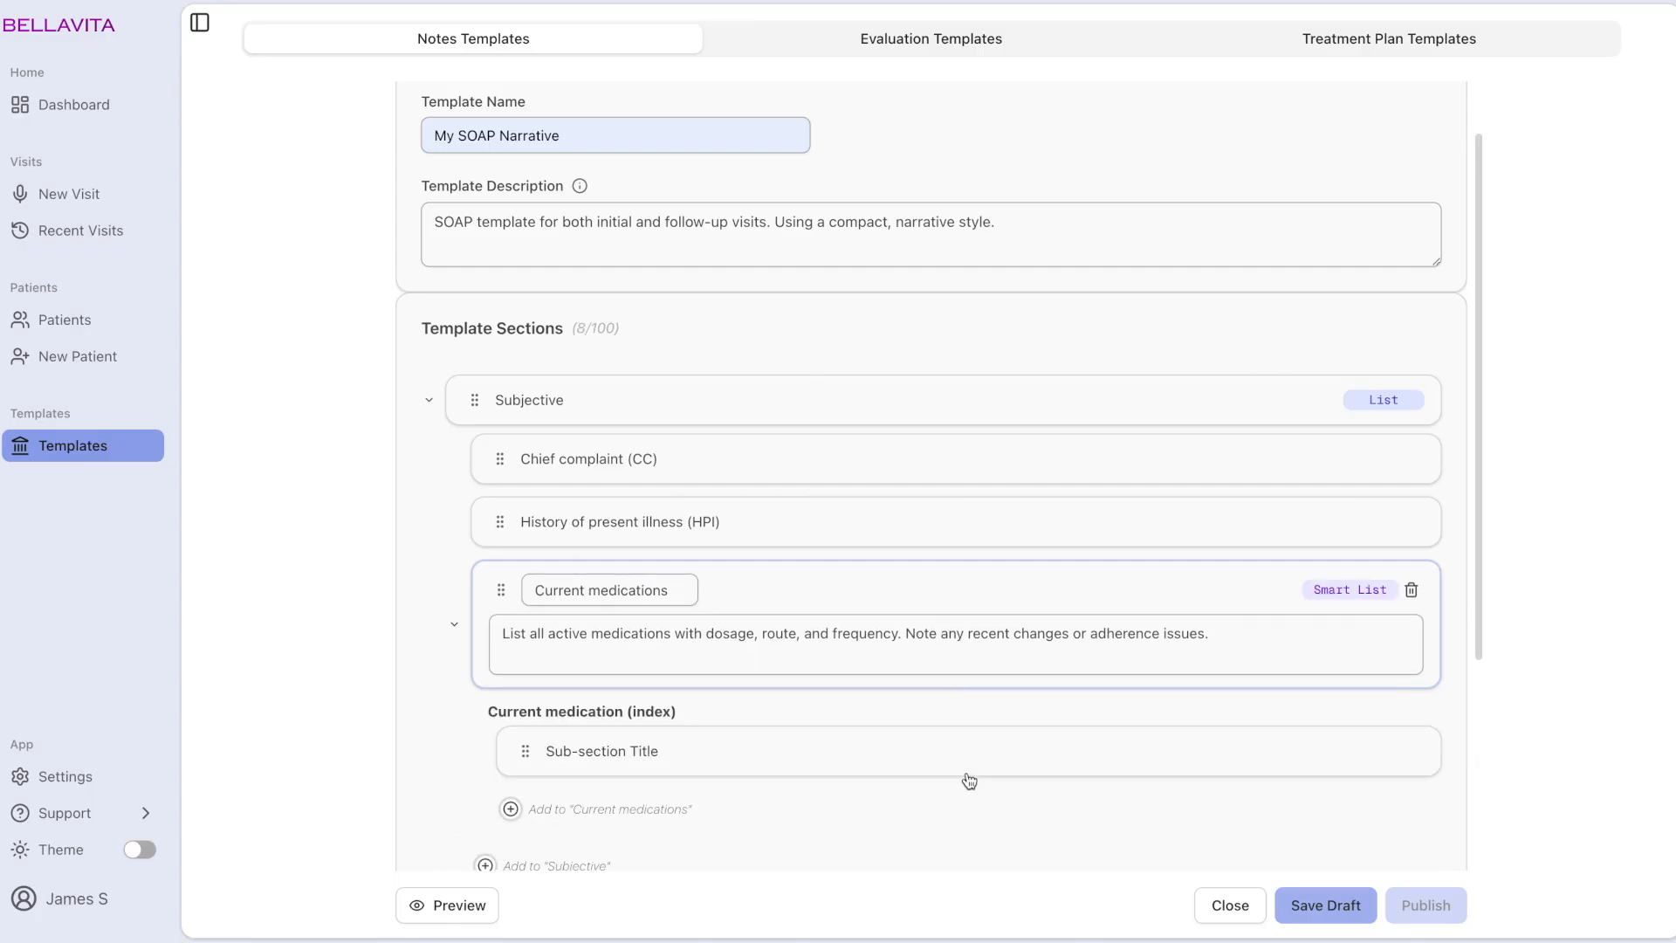
left_click(969, 766)
left_click(678, 679)
type("Medication Details")
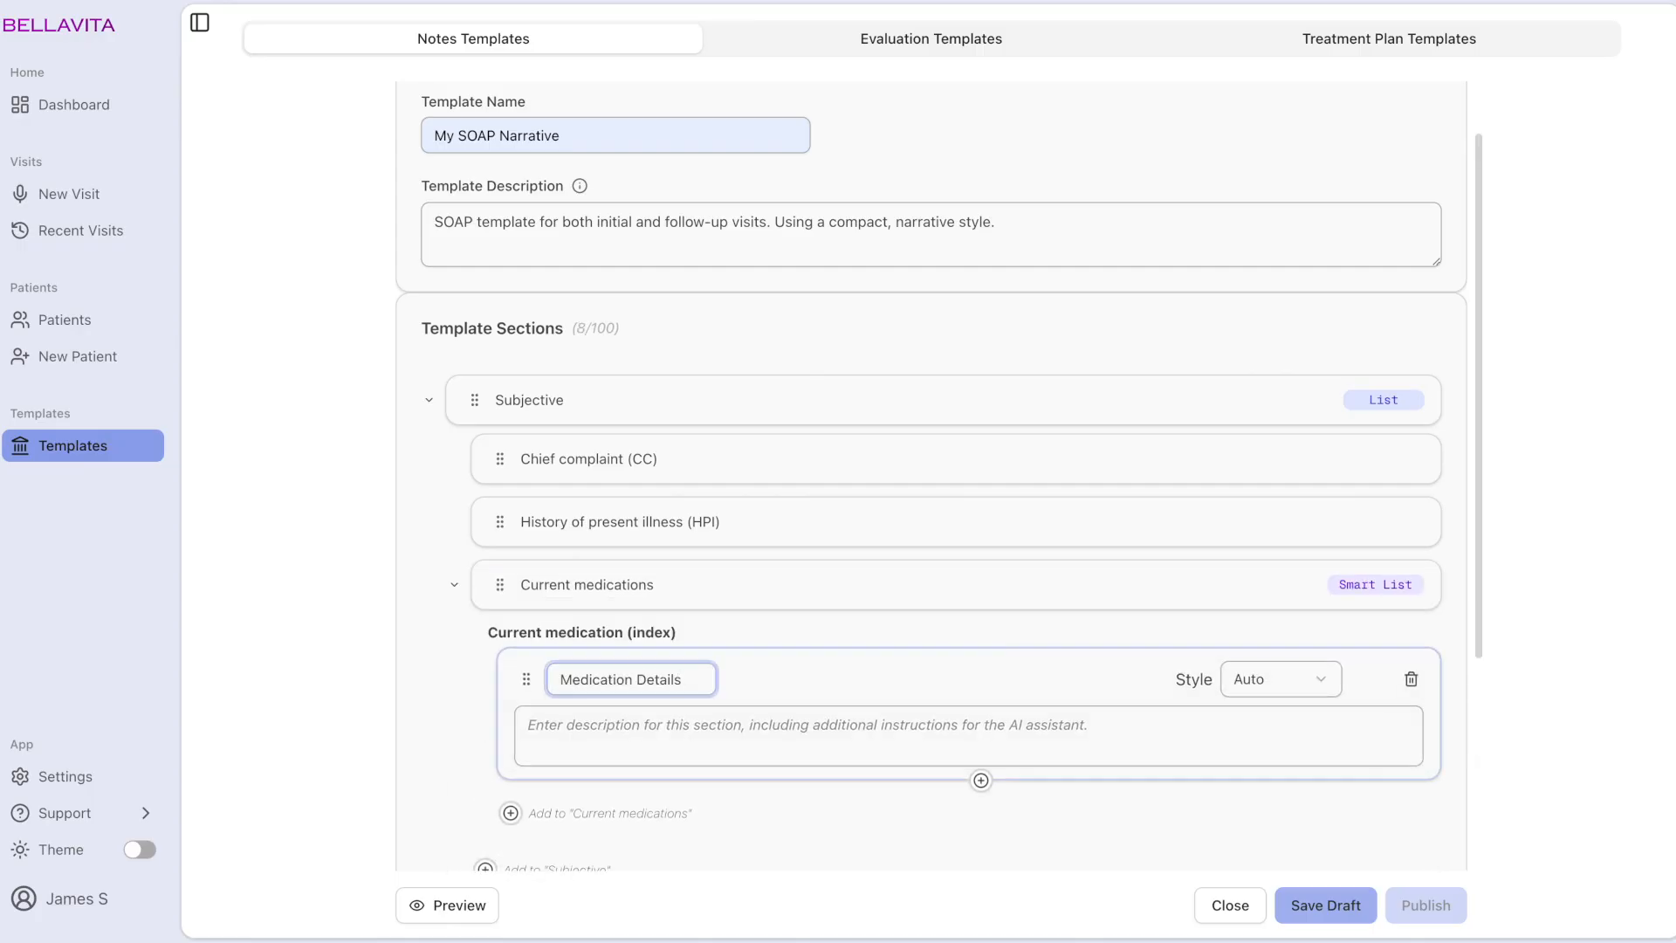
Set Medication Details to Bullet points style and describe its format as **Dosage:**, **Route:** and **Frequency:** bullets.
left_click(1320, 688)
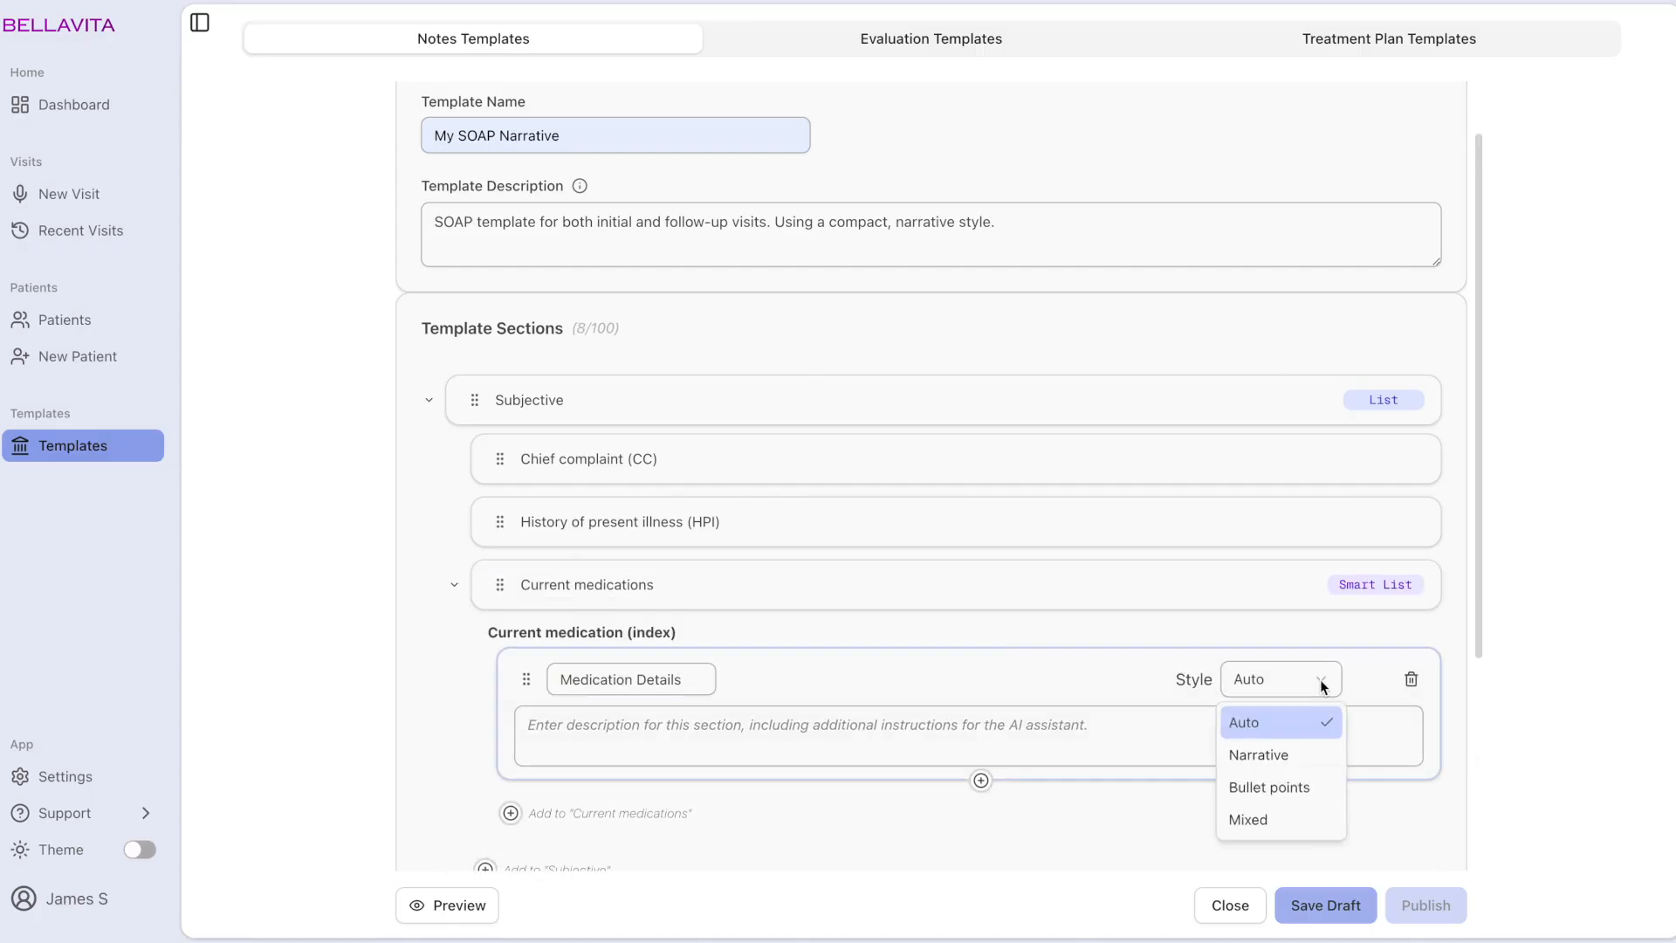
left_click(1309, 792)
left_click(814, 750)
type("Format As:")
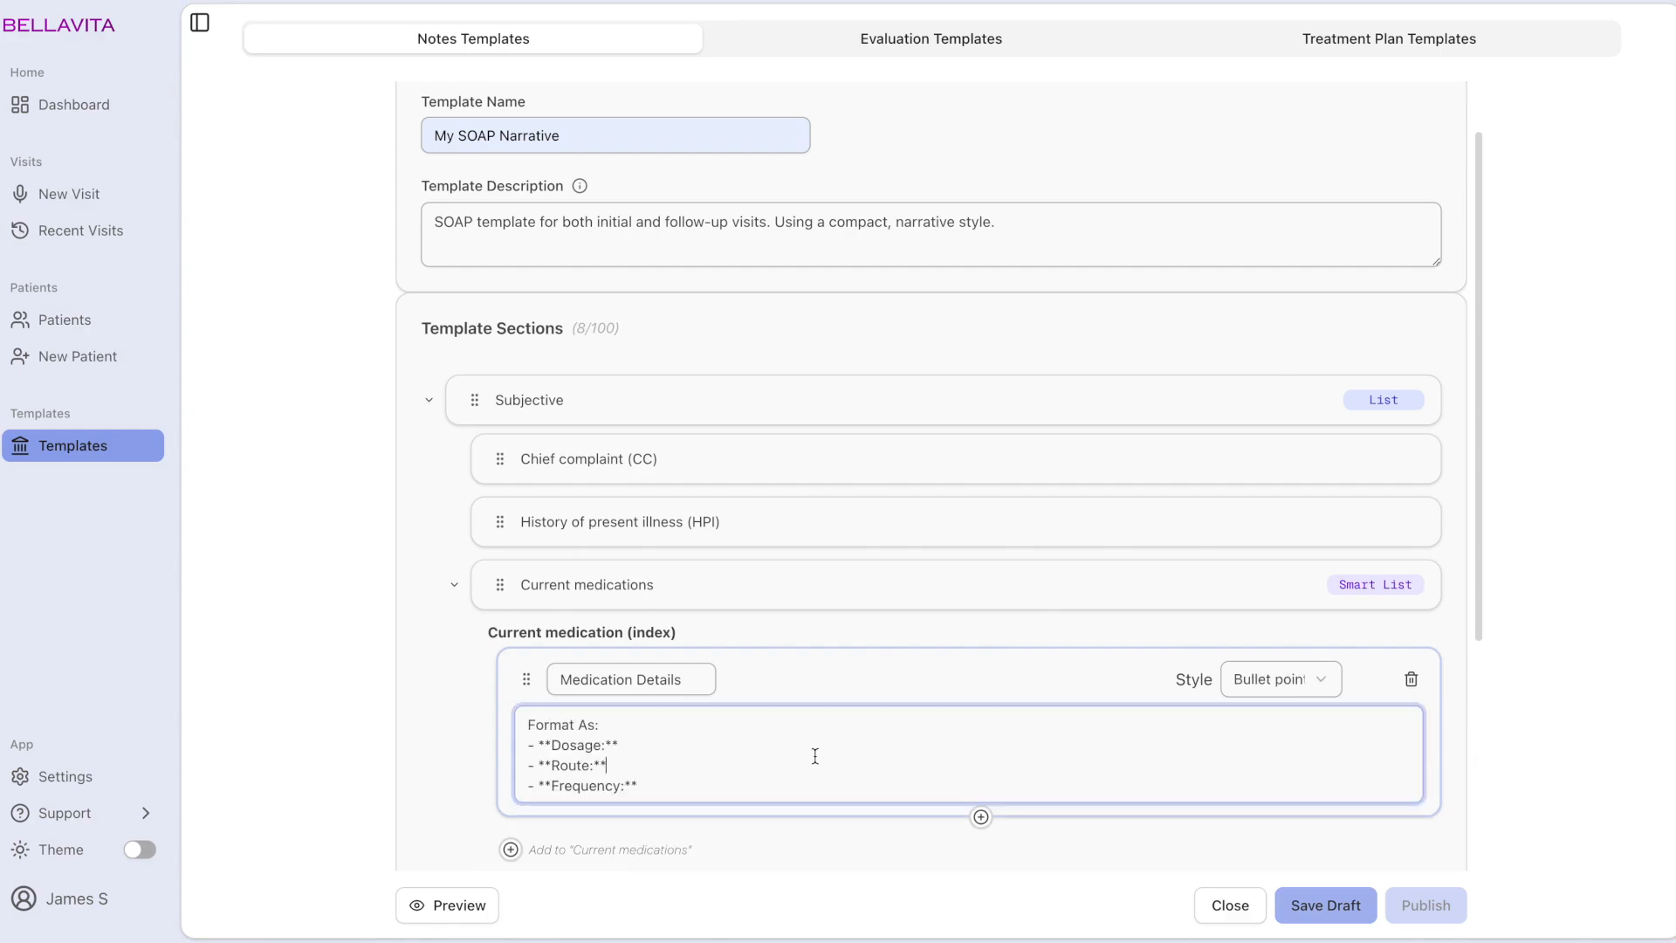
Replace Medication Details with separate Dosage, Route and Frequency sub-sections under Current medications.
left_click(1410, 679)
left_click(908, 600)
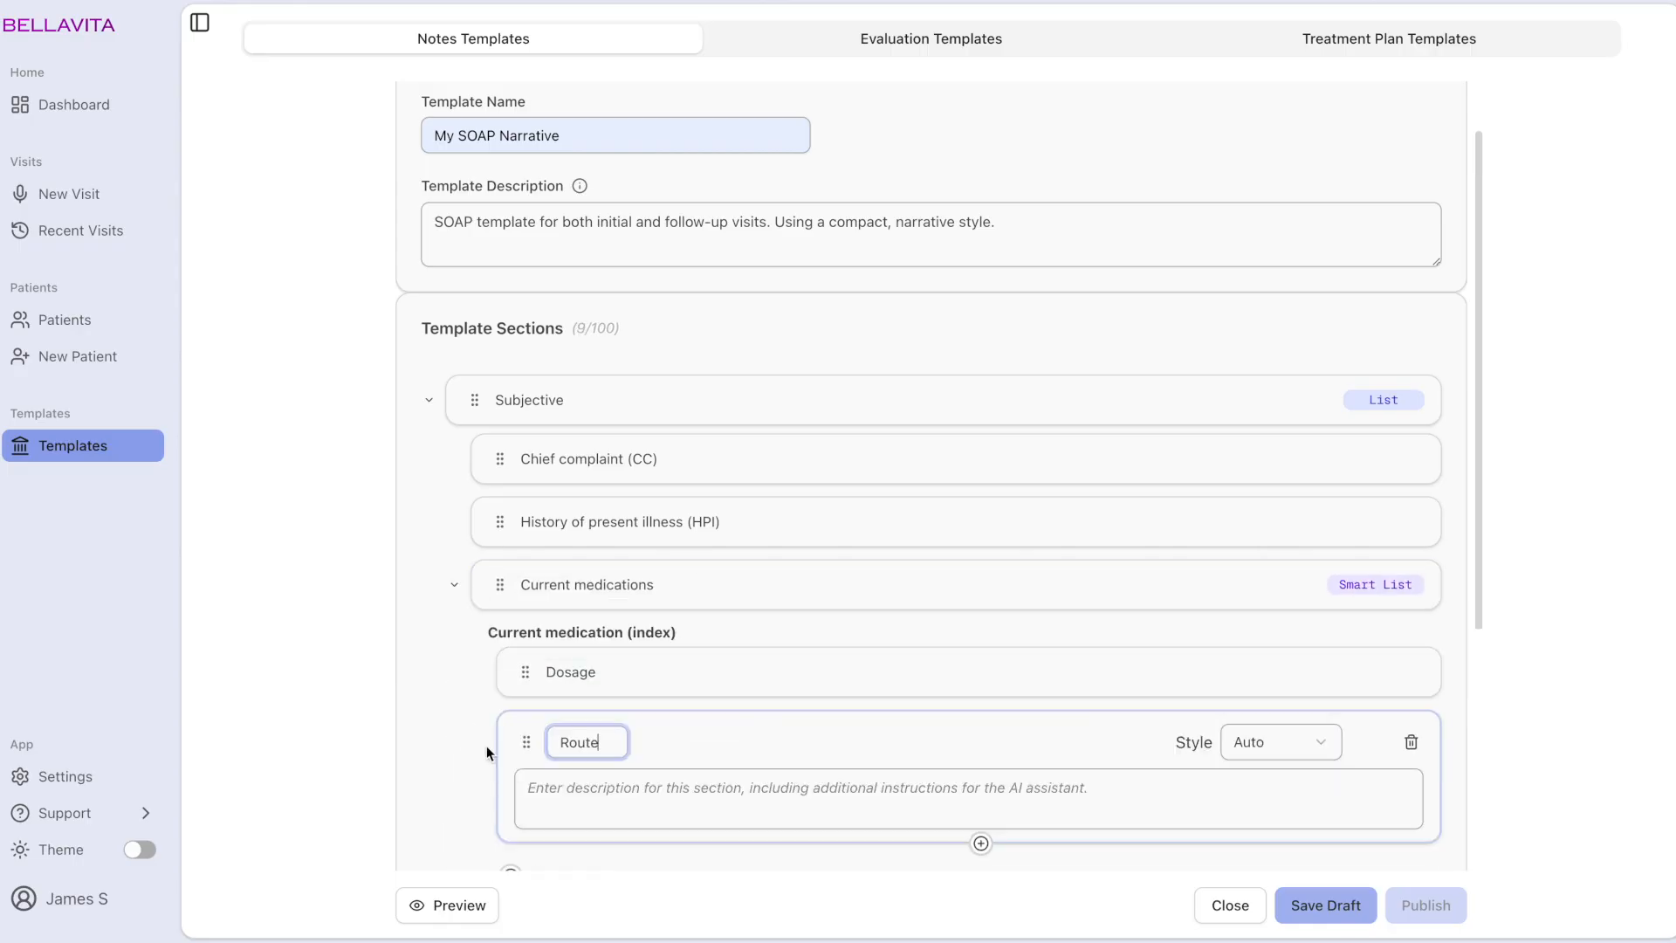
left_click(485, 745)
left_click(511, 793)
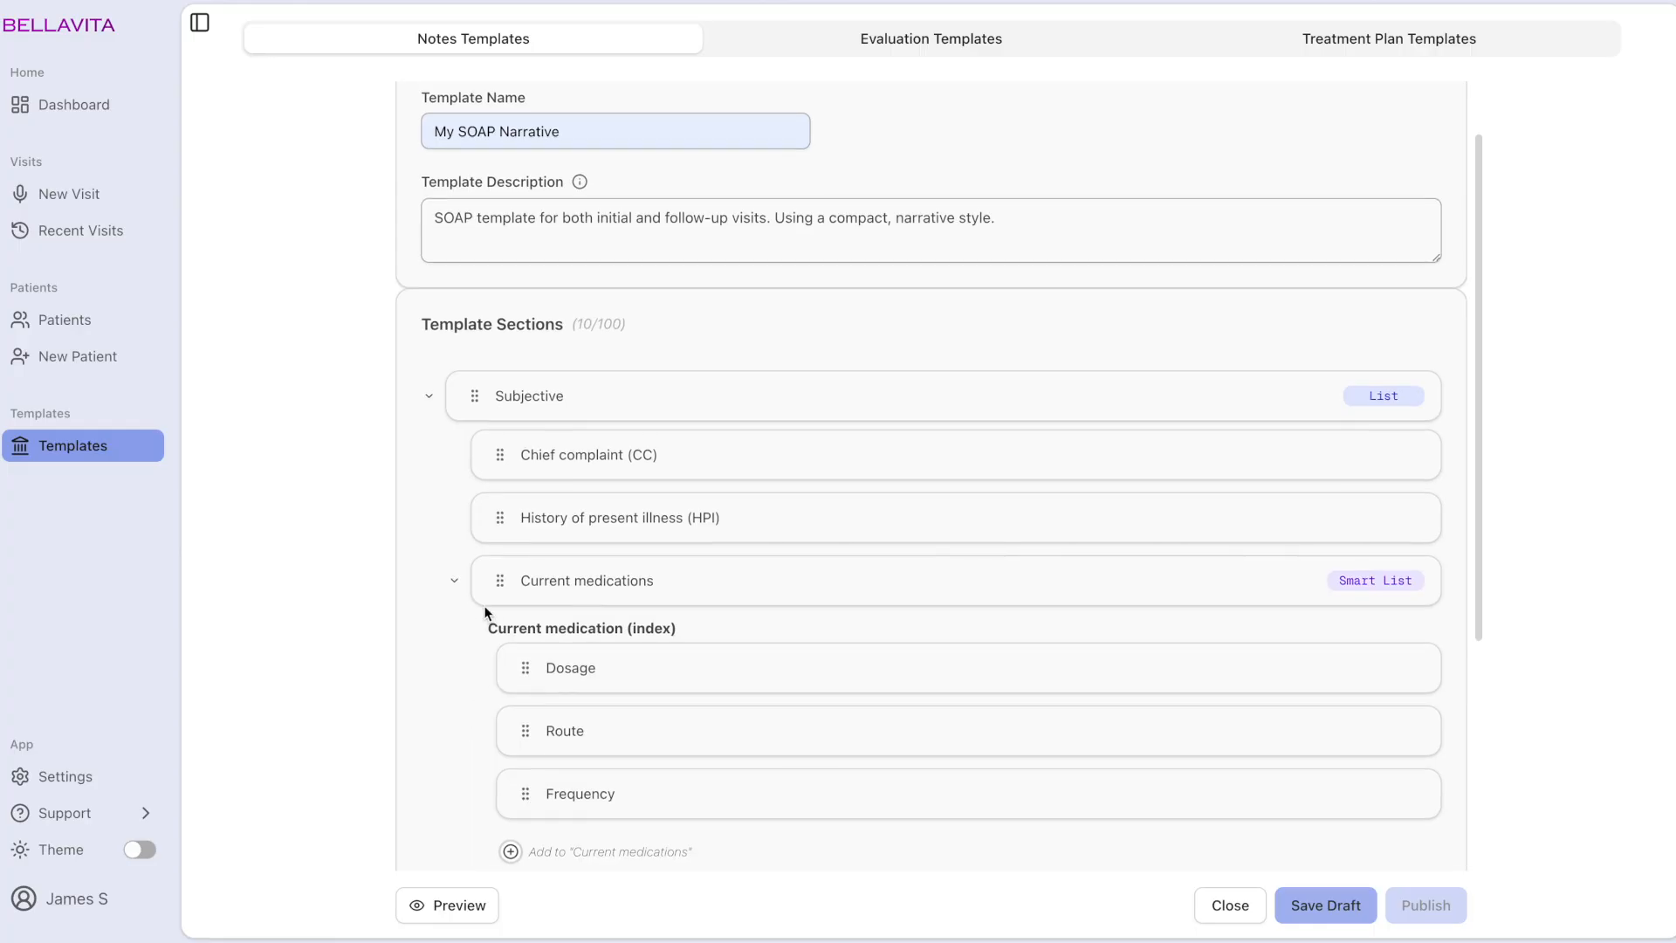
Delete the Frequency, Route and Dosage sub-sections and the Current medications Smart List itself.
left_click(1219, 790)
left_click(1412, 801)
left_click(1132, 730)
left_click(1410, 740)
left_click(1061, 679)
left_click(1408, 678)
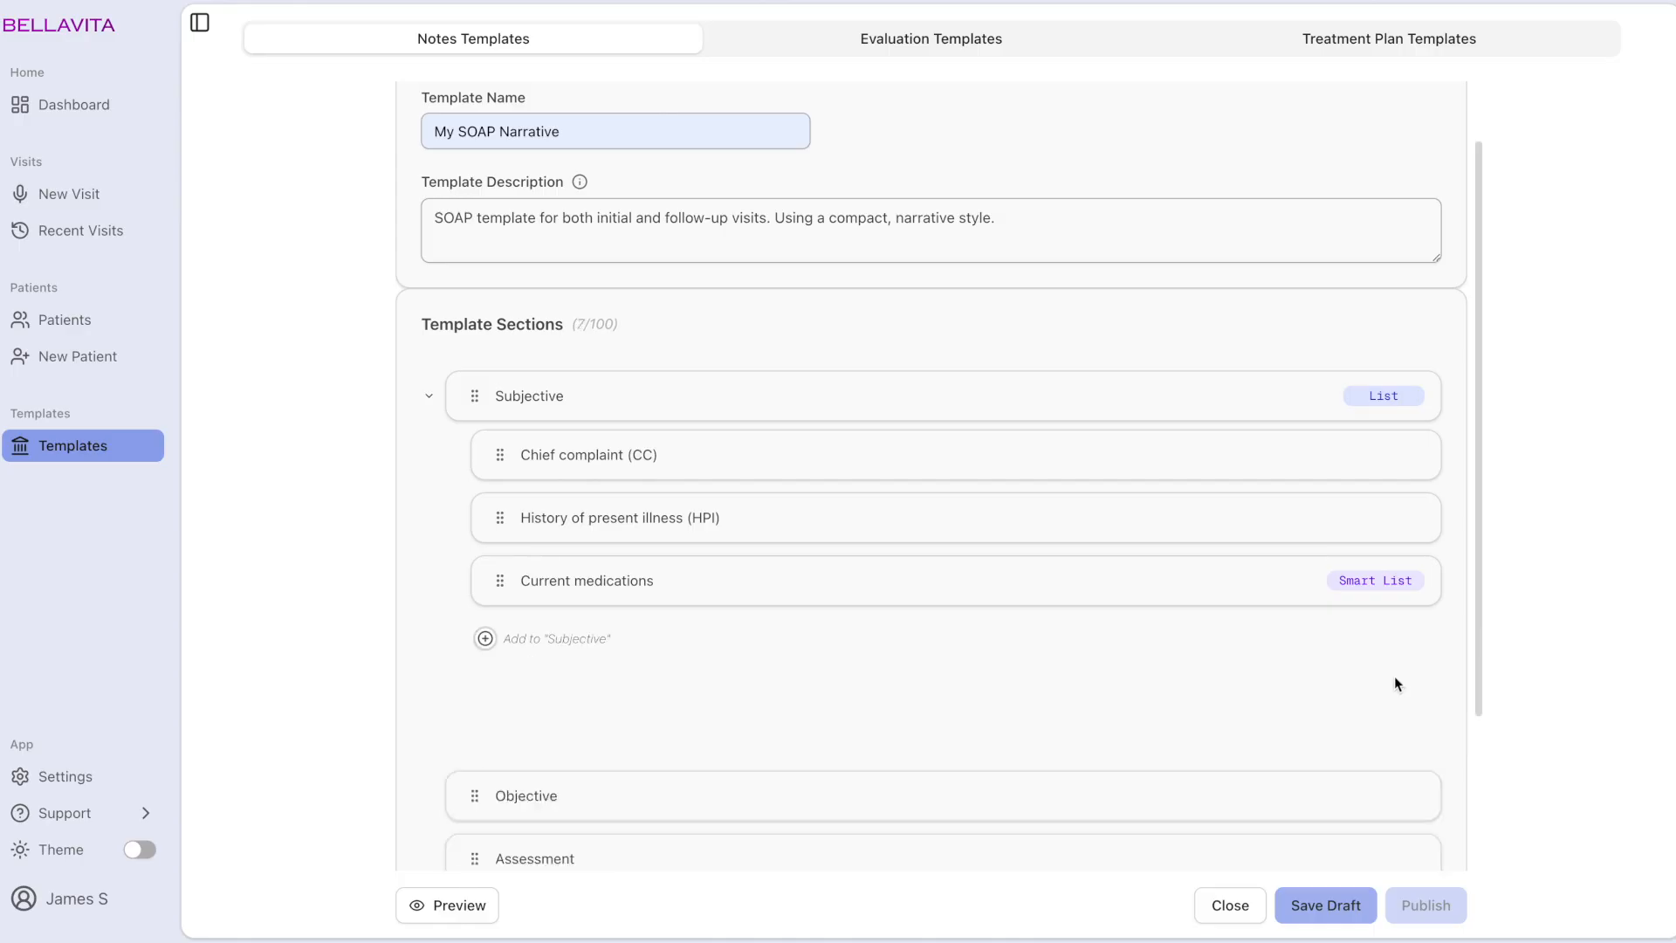
left_click(961, 589)
left_click(1411, 585)
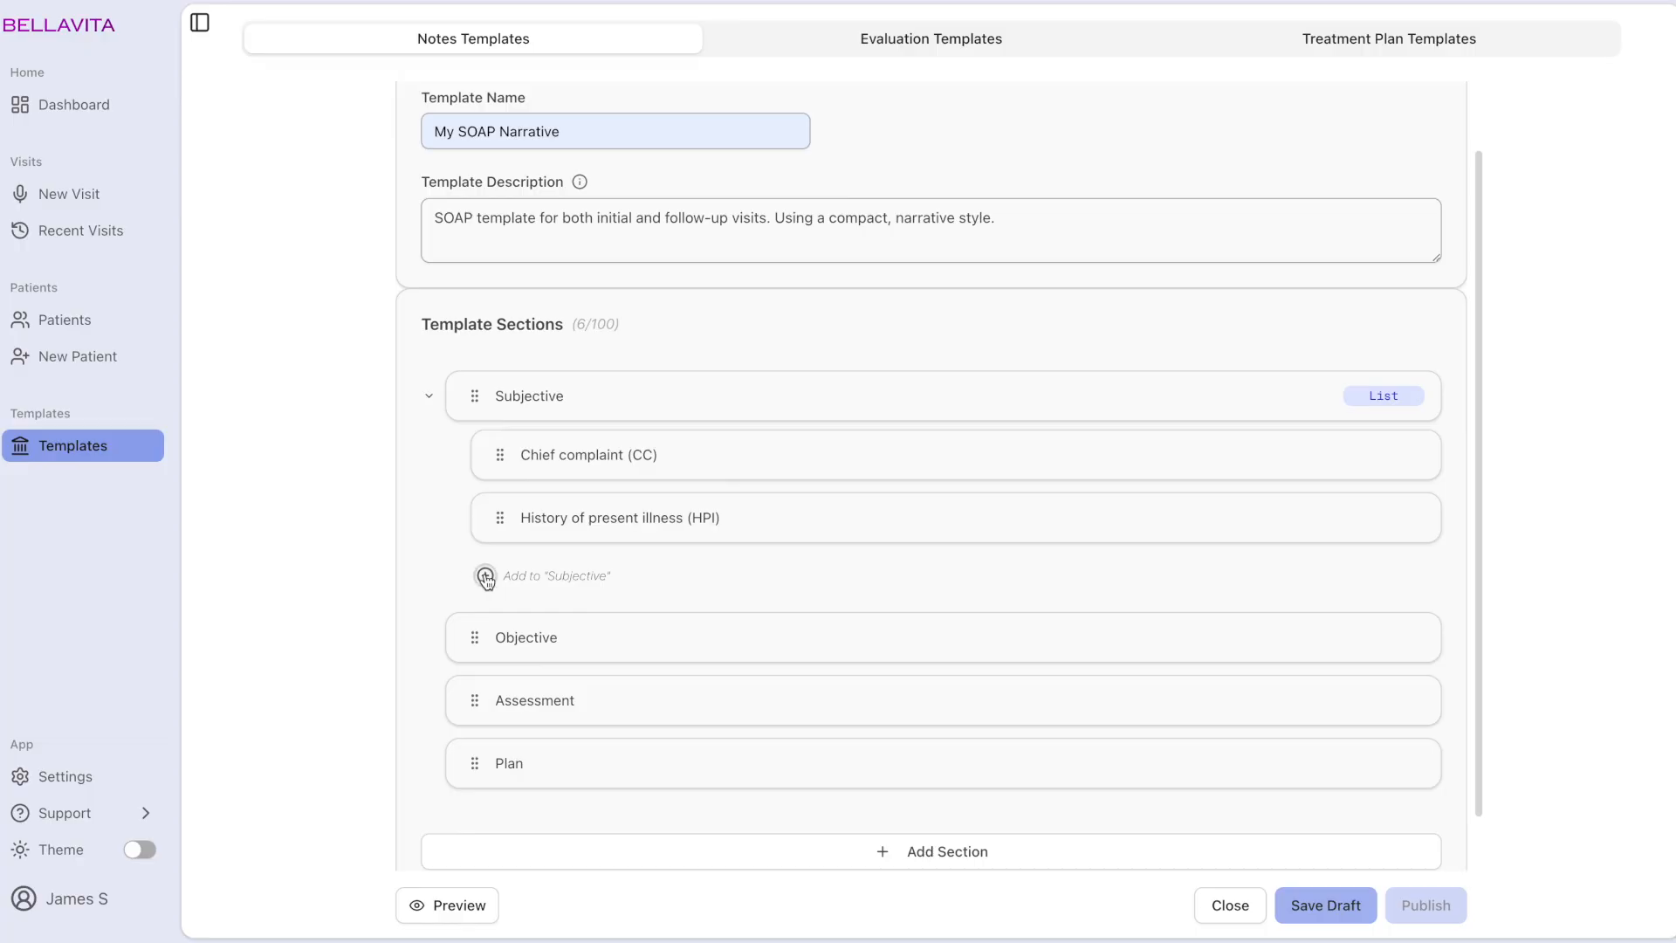
Add a Narrative sub-section titled Current medications to Subjective, describing dosage, route, frequency, changes and adherence, with the one-line Lisinopril, Metformin and Atorvastatin example.
left_click(485, 575)
left_click(577, 591)
left_click_drag(632, 588, 521, 591)
type("Current medications")
left_click(592, 632)
type("List all active medications with dosage, route, and frequency. Note any recent changes or adherence issues.  Example: Lisinopril 10 mg PO daily; Metformin 1000 mg PO BID; Atorvastatin 20 mg PO nightly. Patient reports good adherence.")
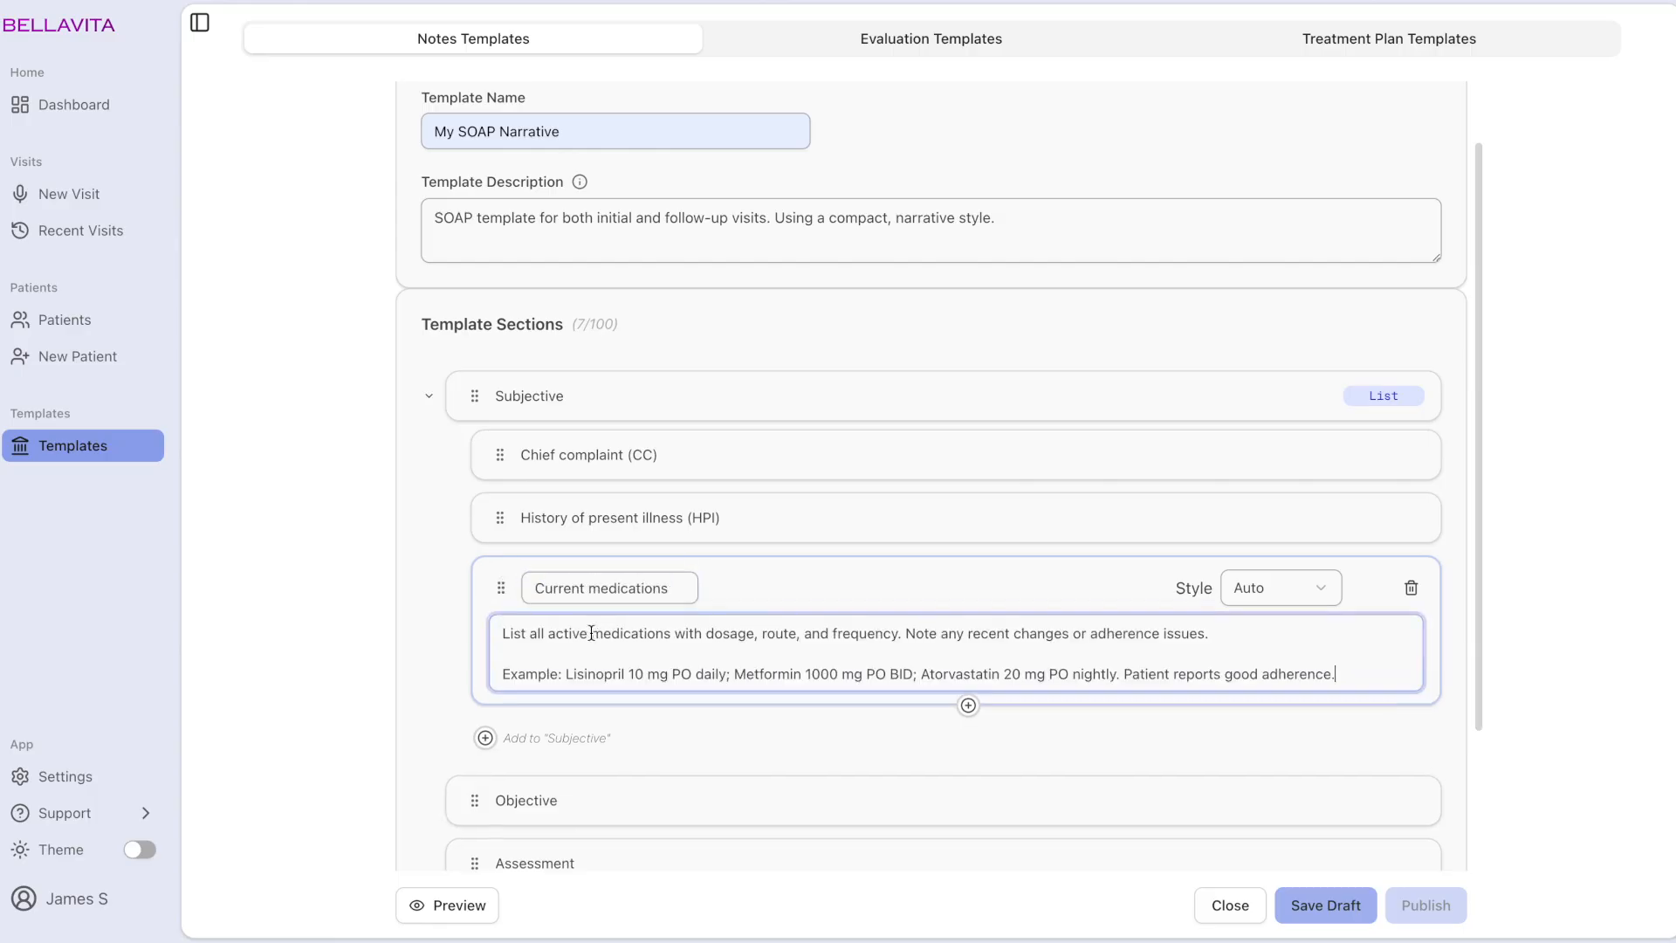
left_click(1273, 590)
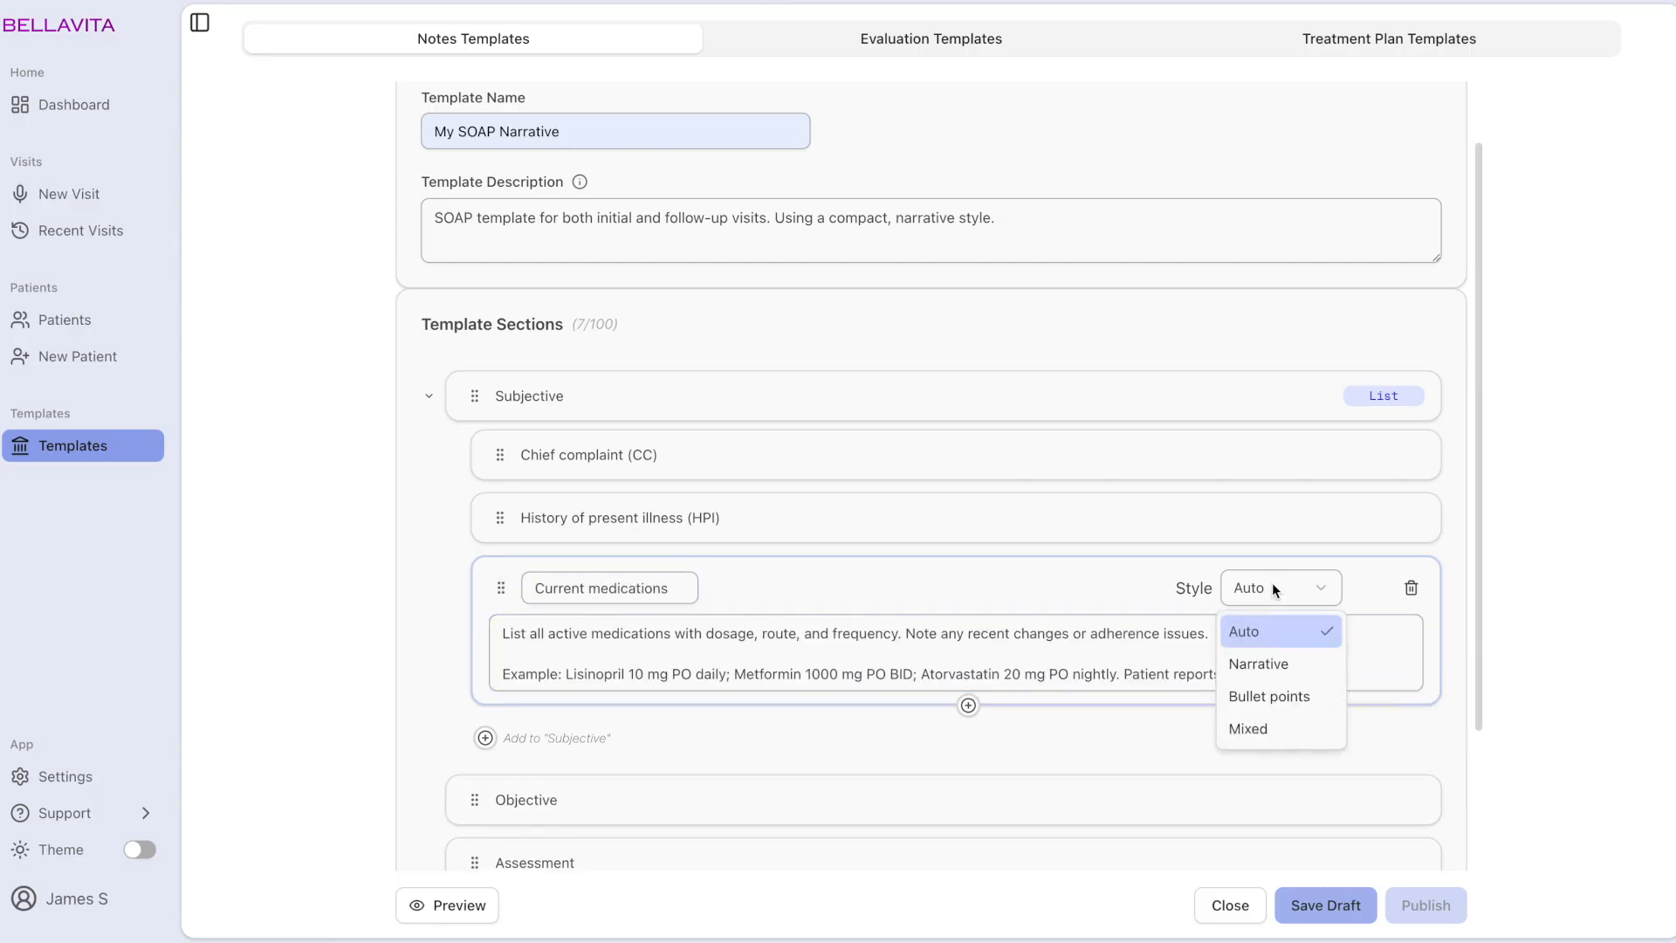
left_click(1272, 660)
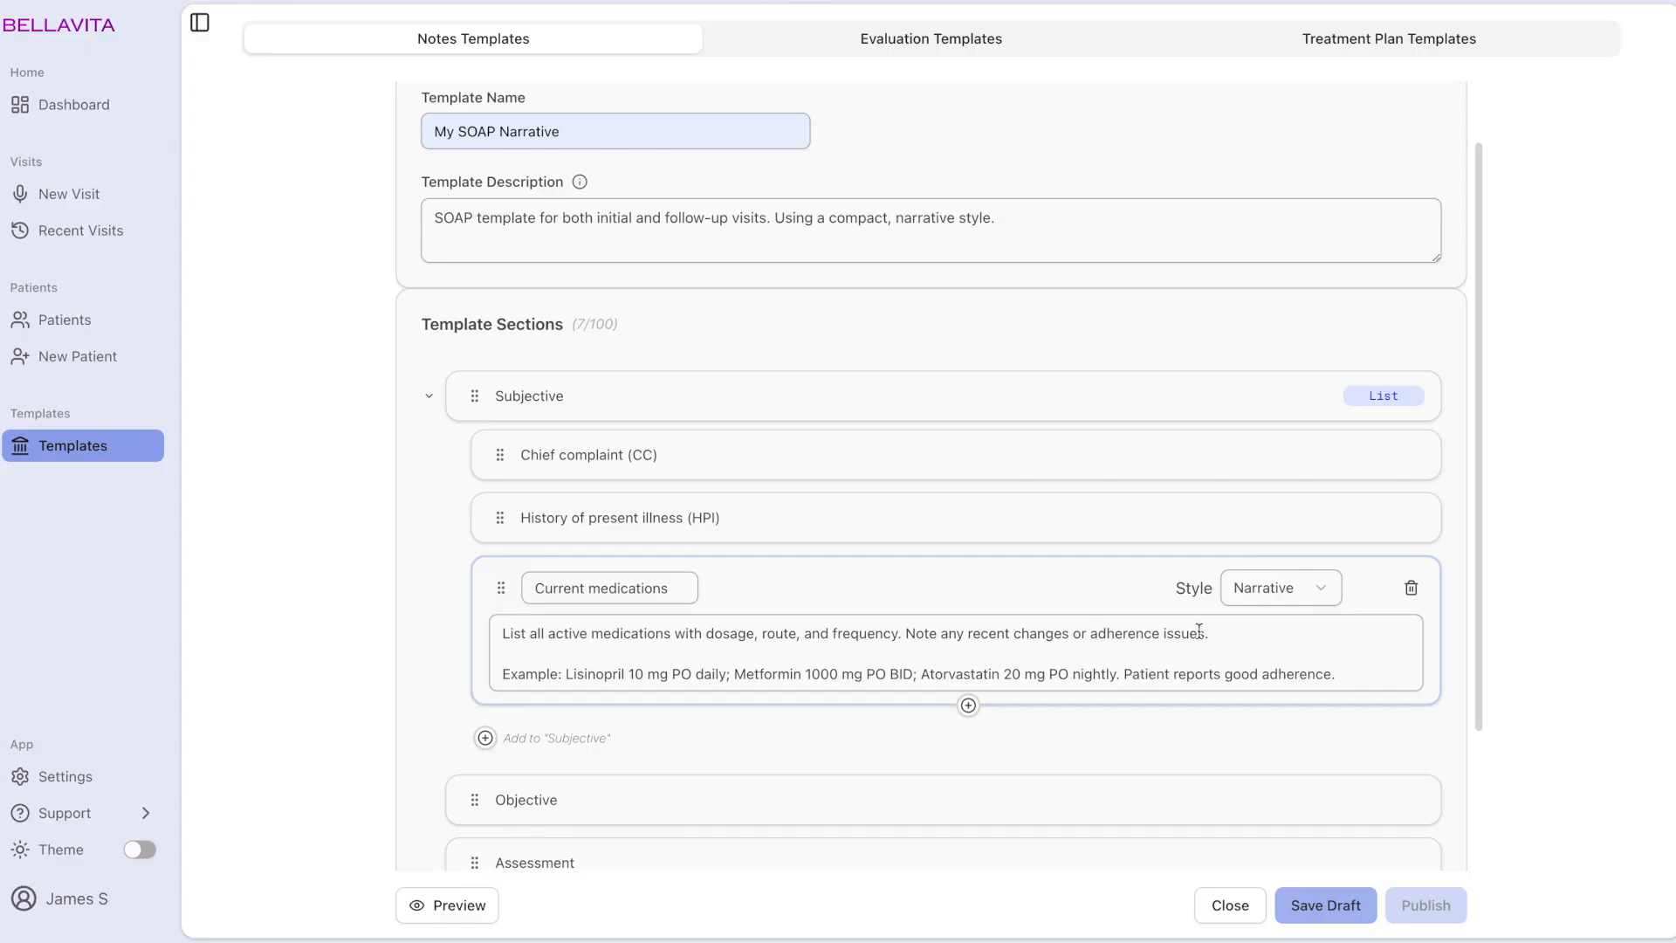
left_click(950, 589)
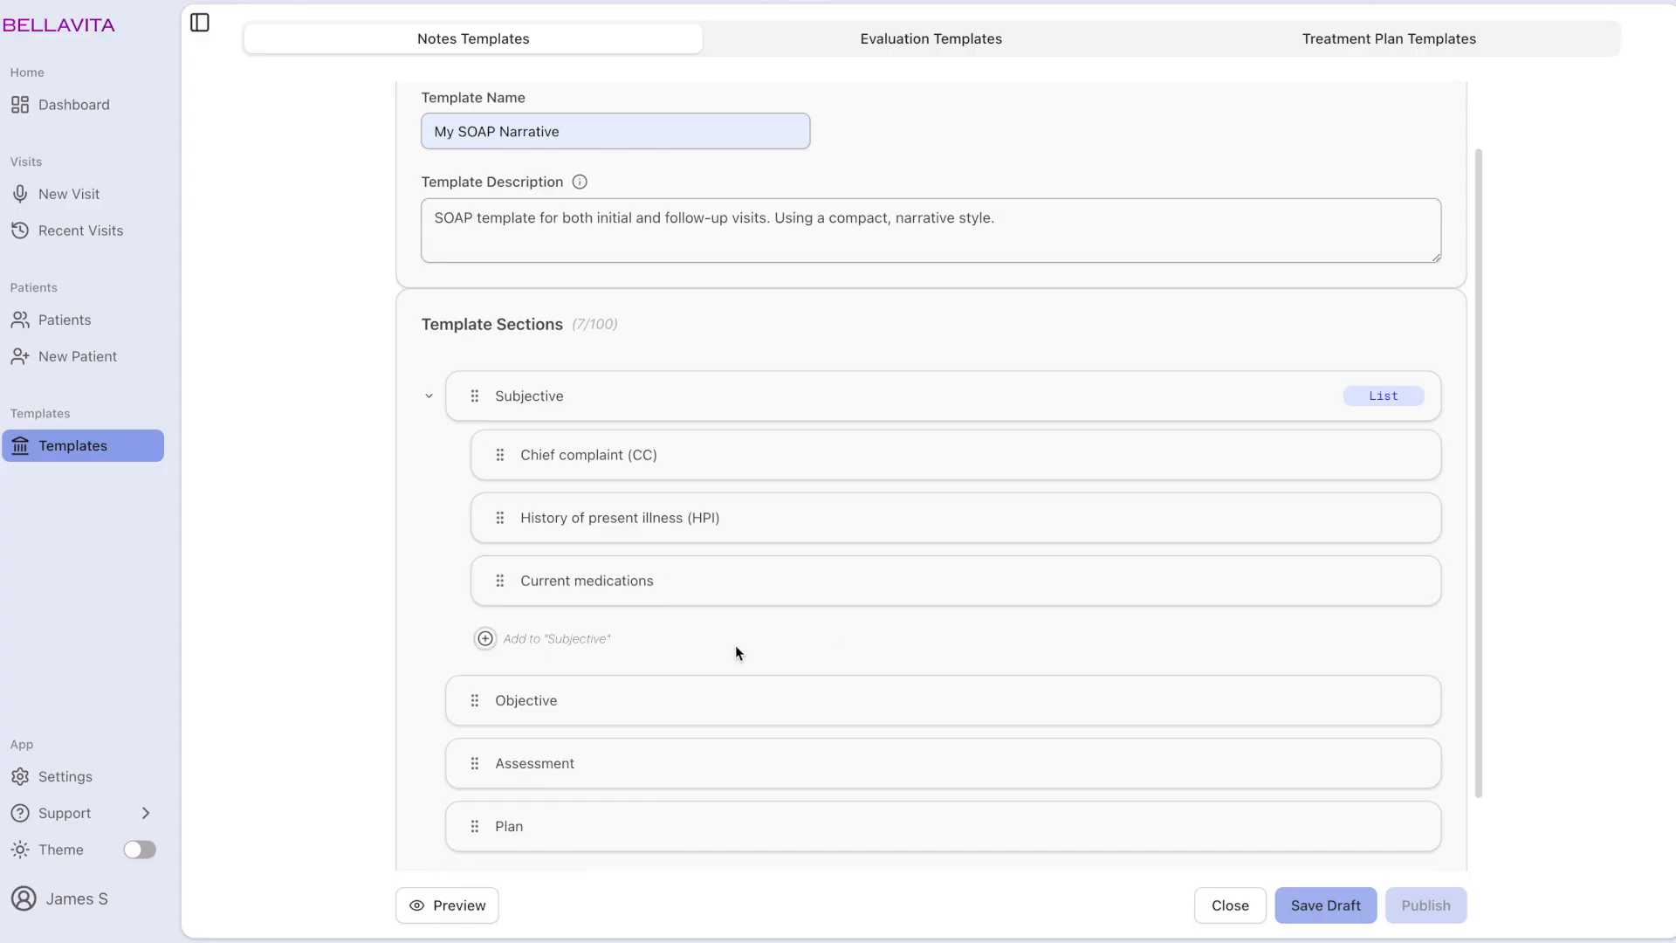
Add Narrative sub-sections Allergies and Review of systems (ROS) to Subjective, with a penicillin rash example and a by-system positives and negatives example.
left_click(484, 638)
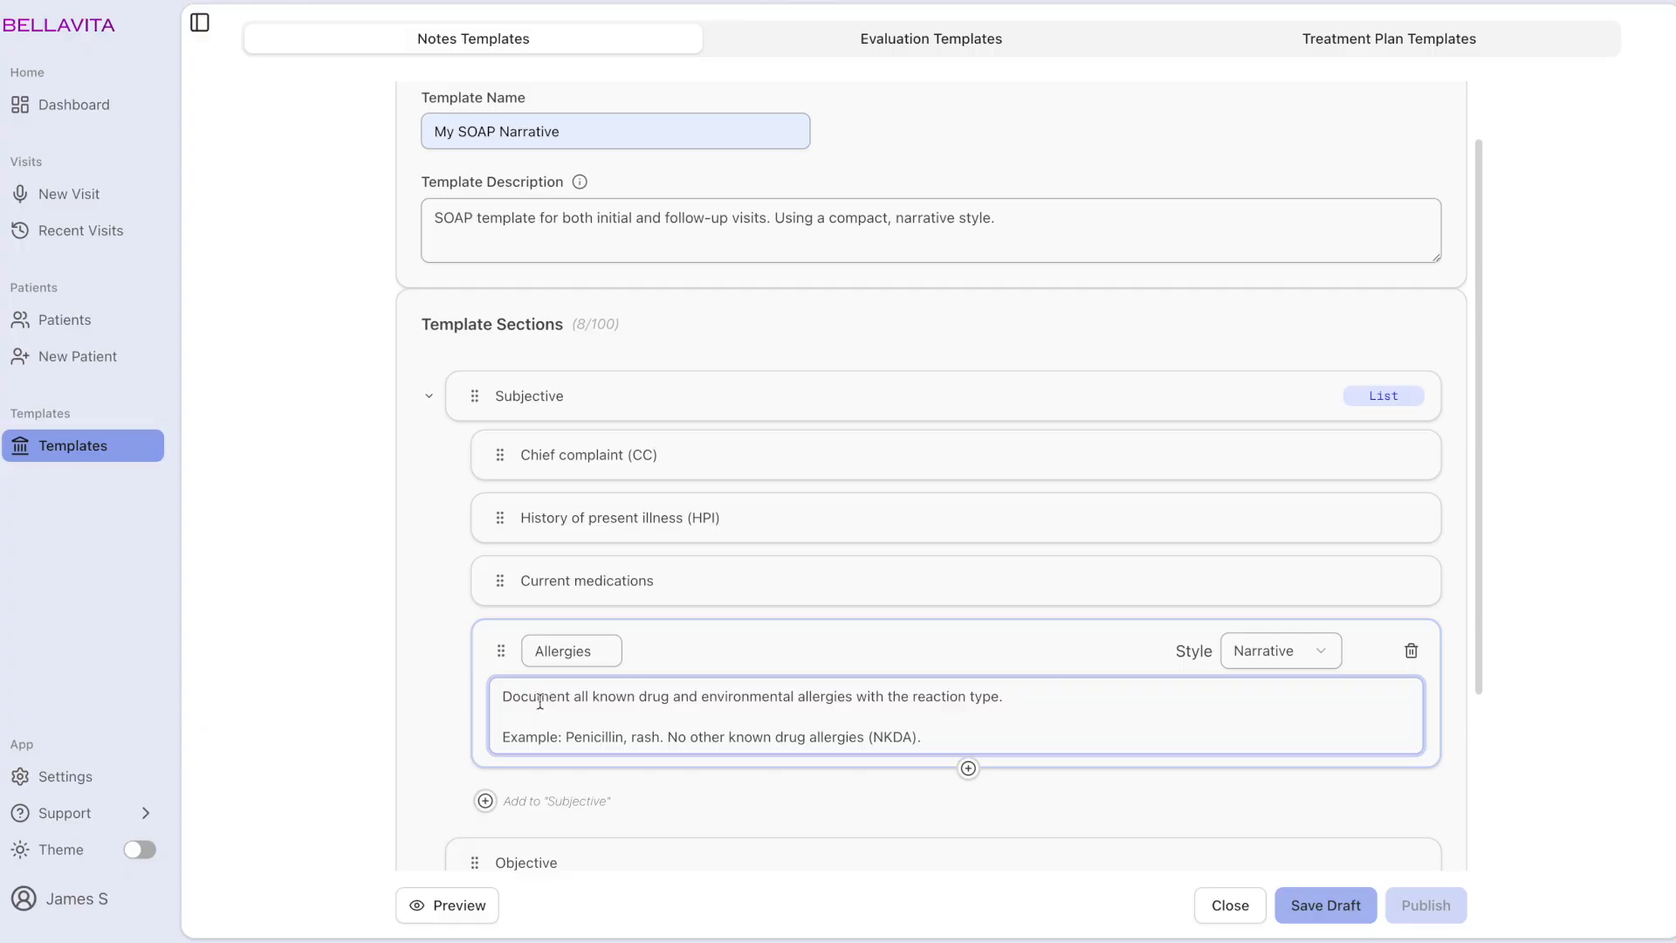
left_click(433, 687)
left_click(486, 703)
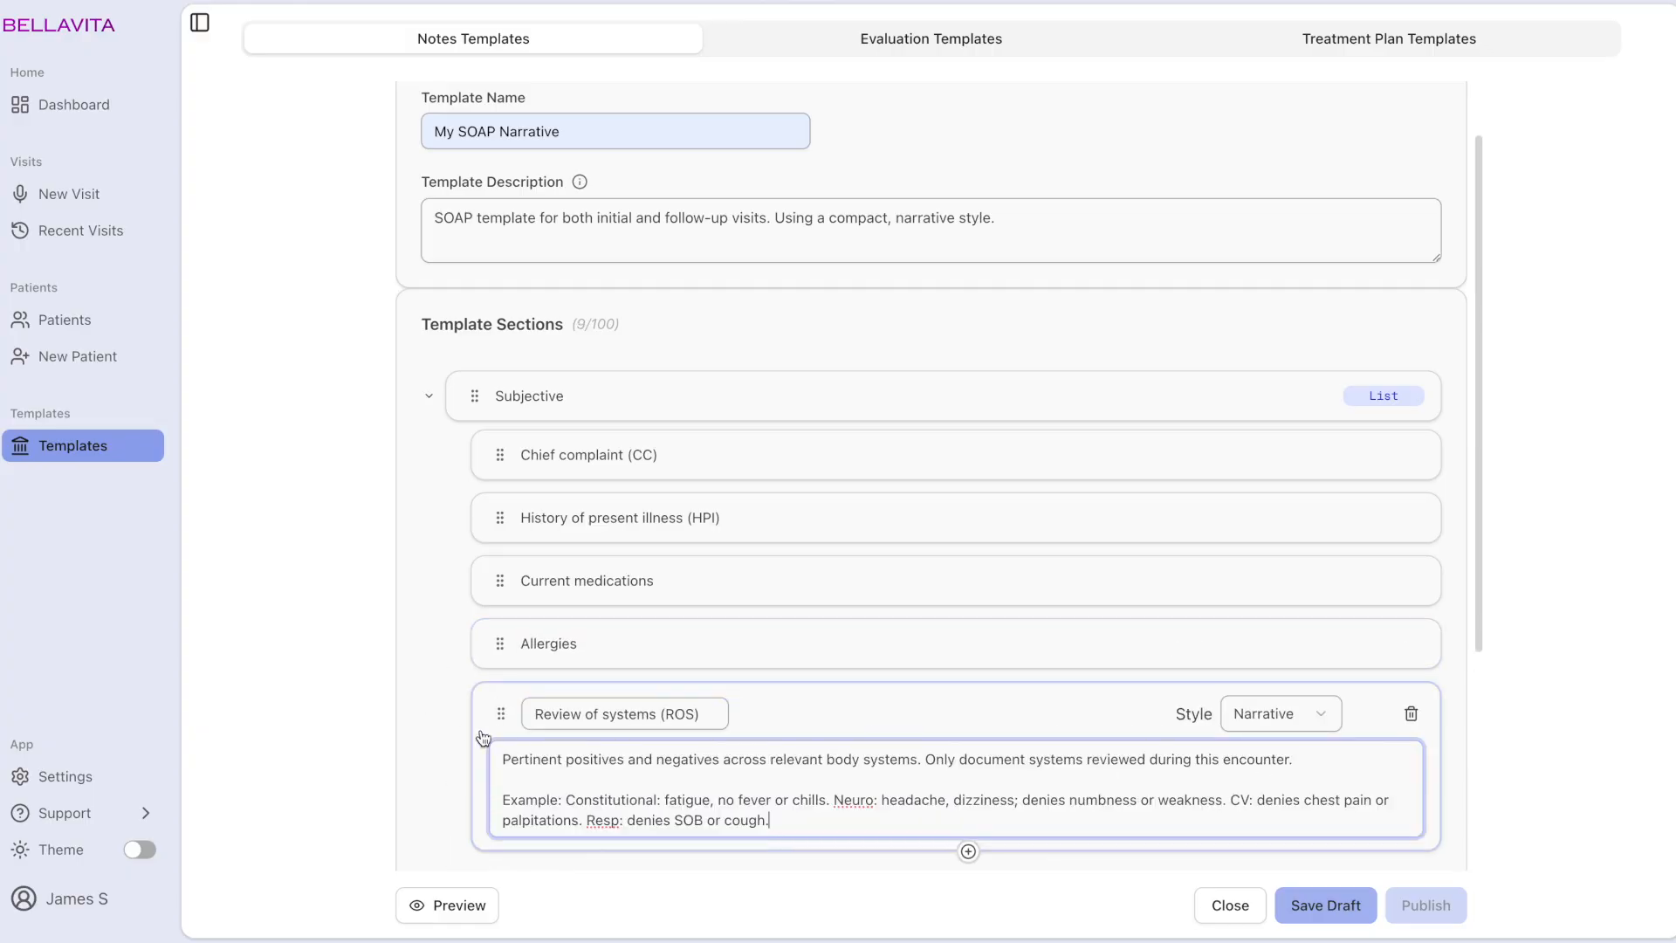
scroll(449, 722, "down", 1)
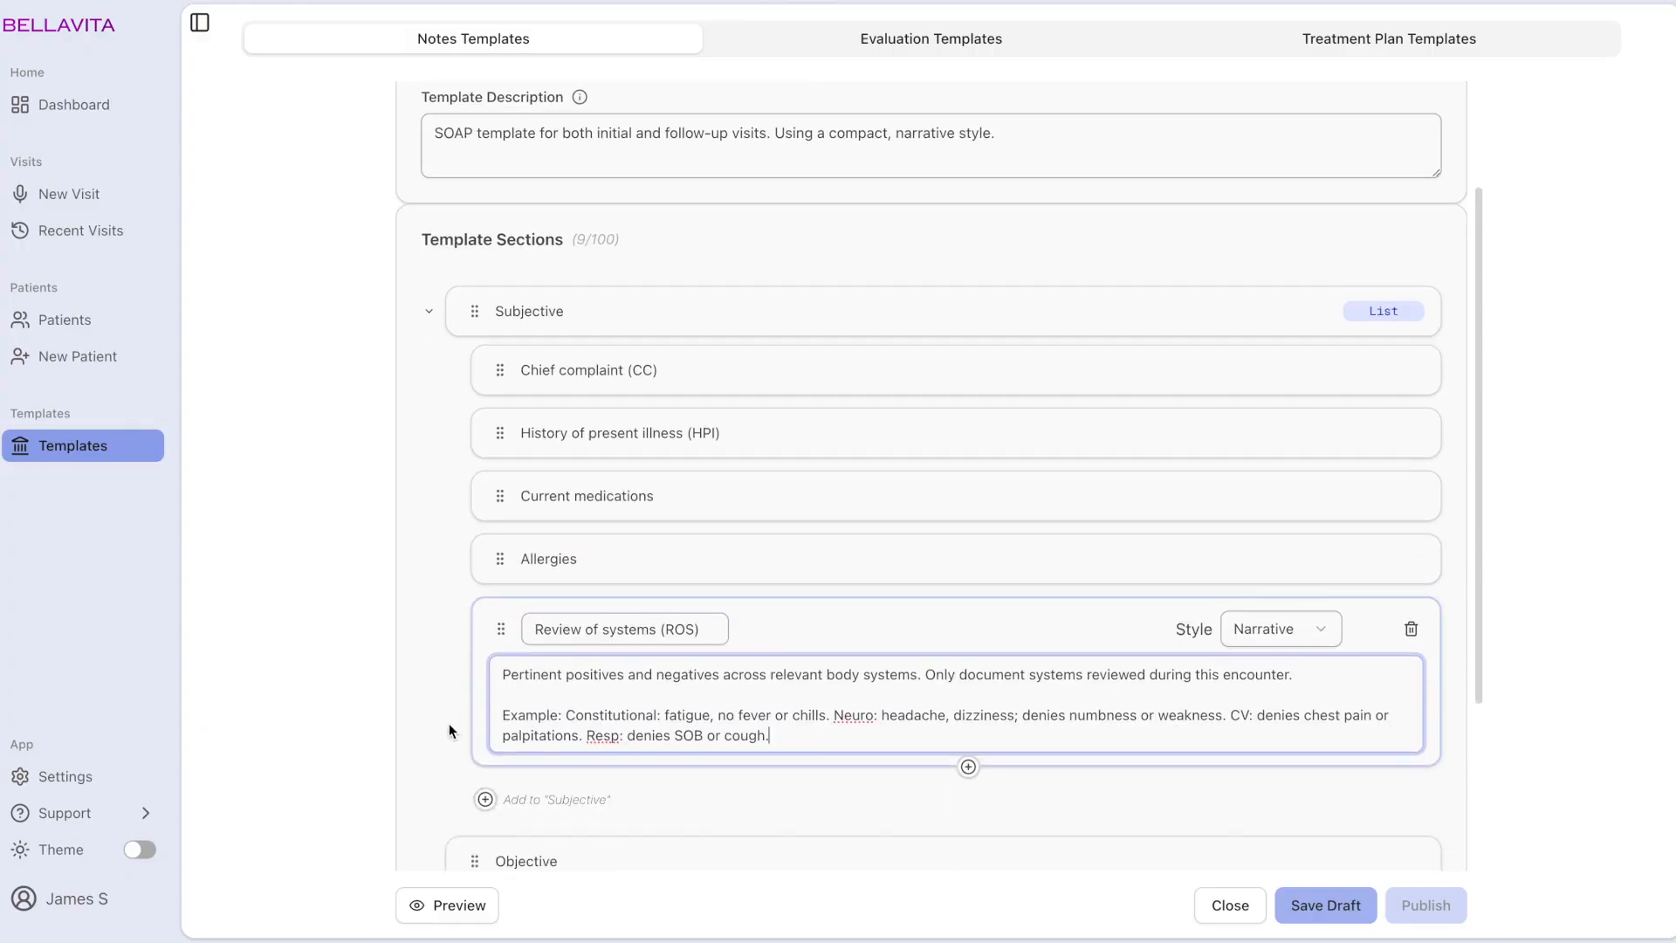
Add a Narrative sub-section titled Social & family history to Subjective, covering substance use, occupation, diet, exercise and family history, with a non-smoker example.
left_click(485, 797)
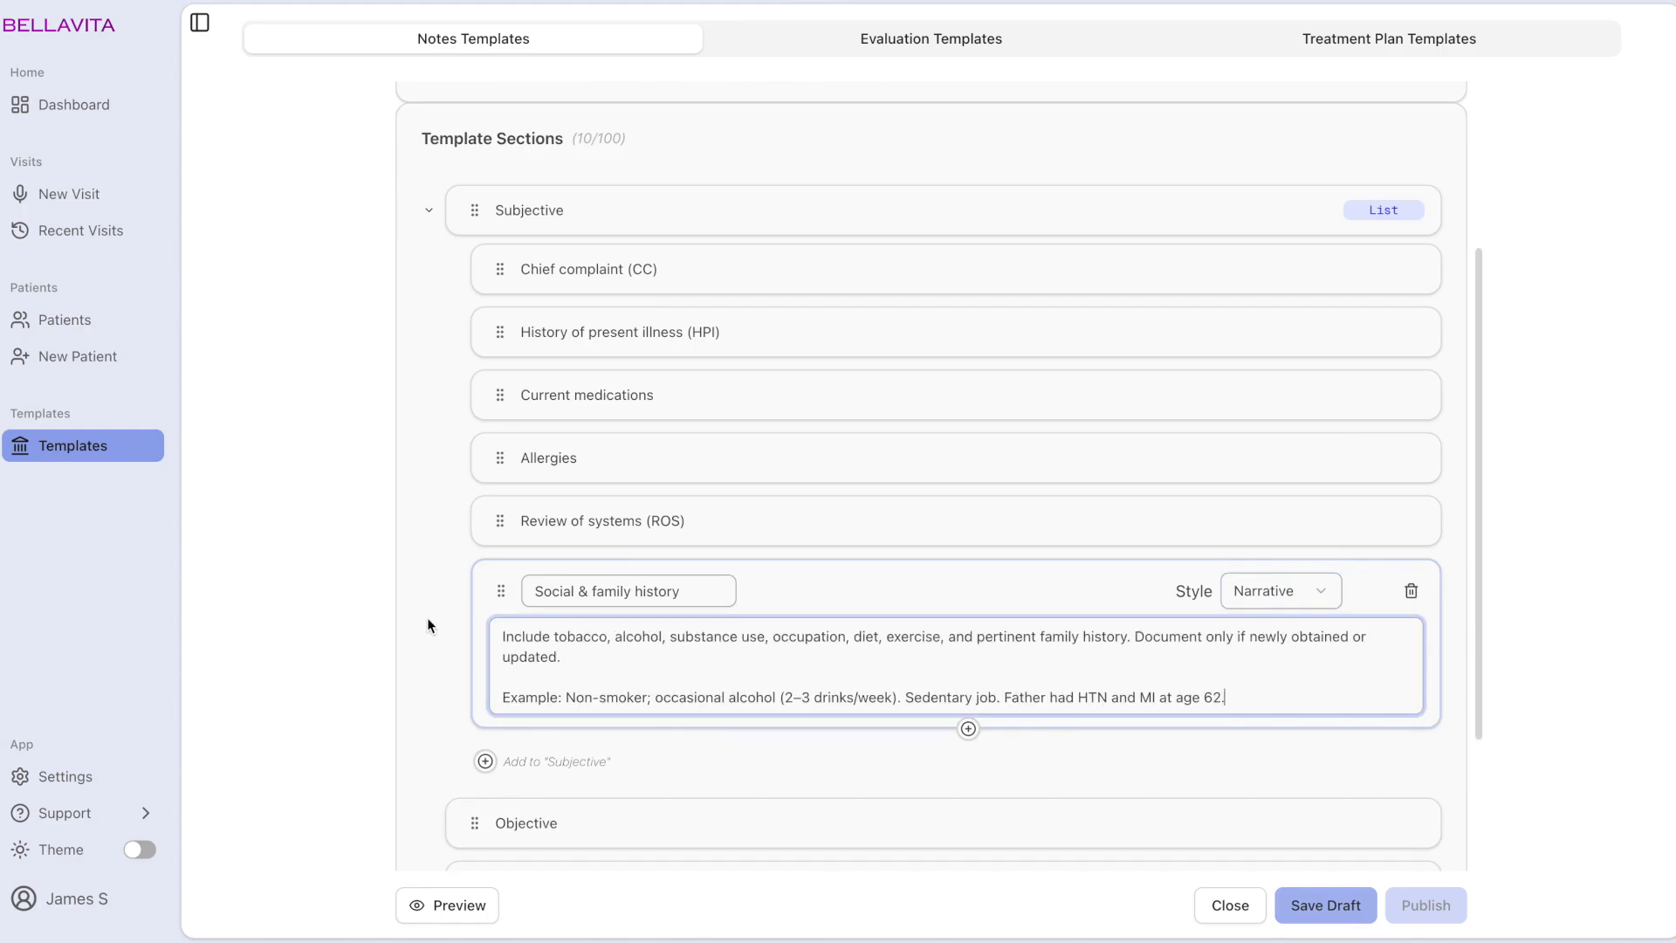
left_click(427, 616)
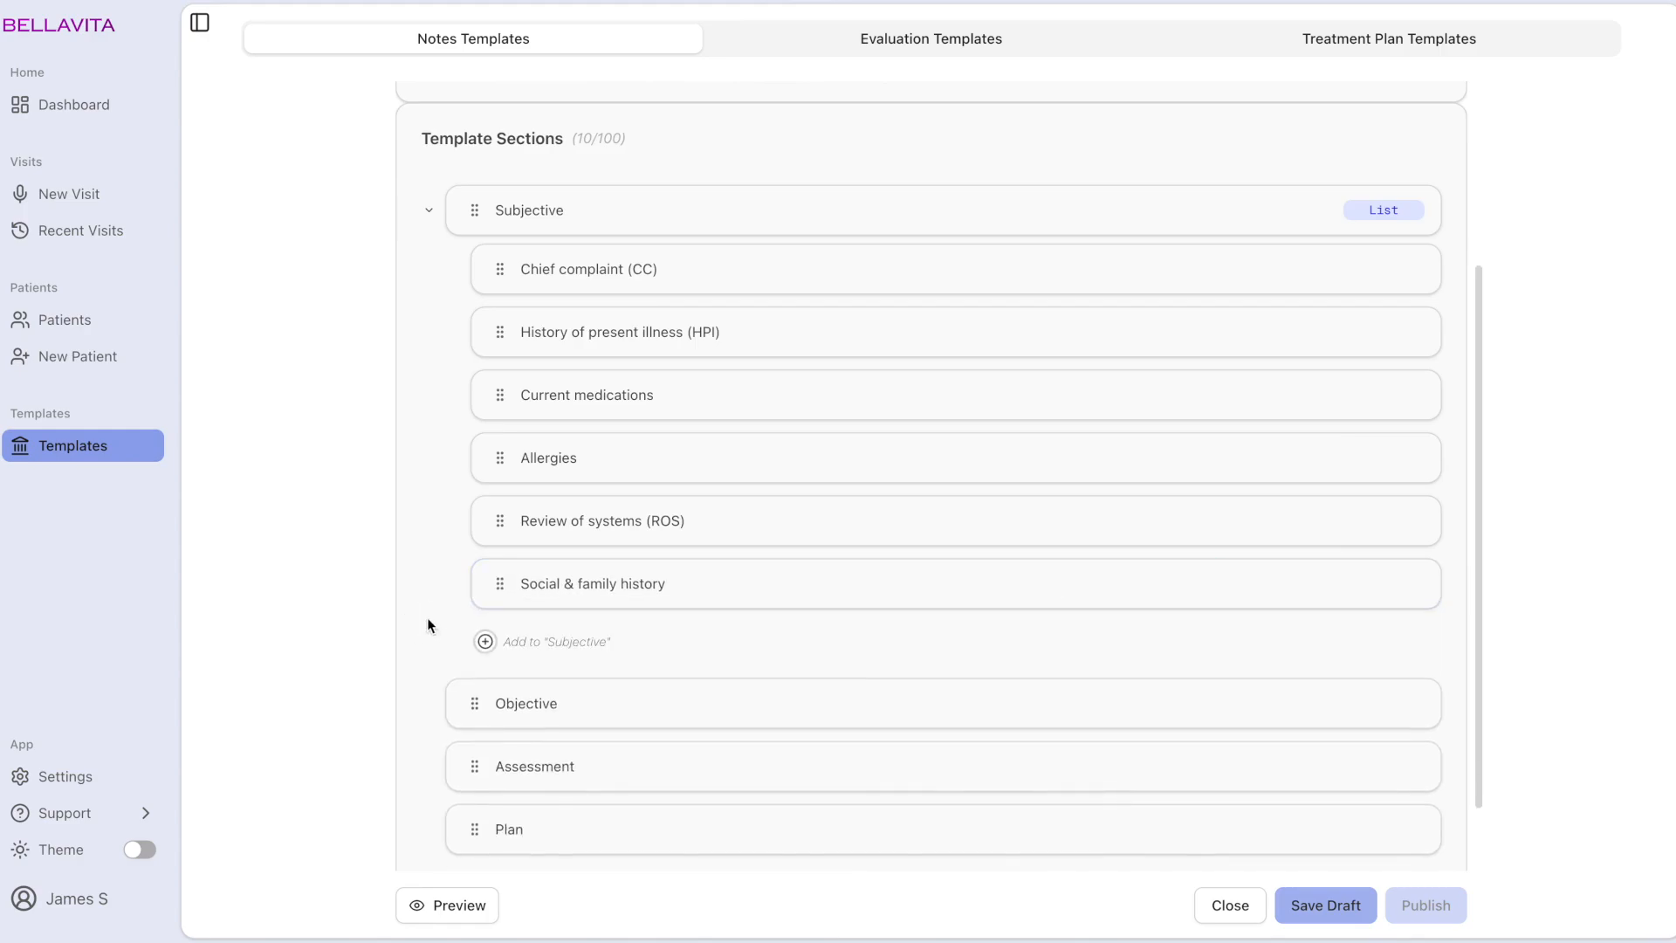
Describe the Objective section as "Measurable, observable findings." and convert it to a List.
scroll(427, 618, "down", 1)
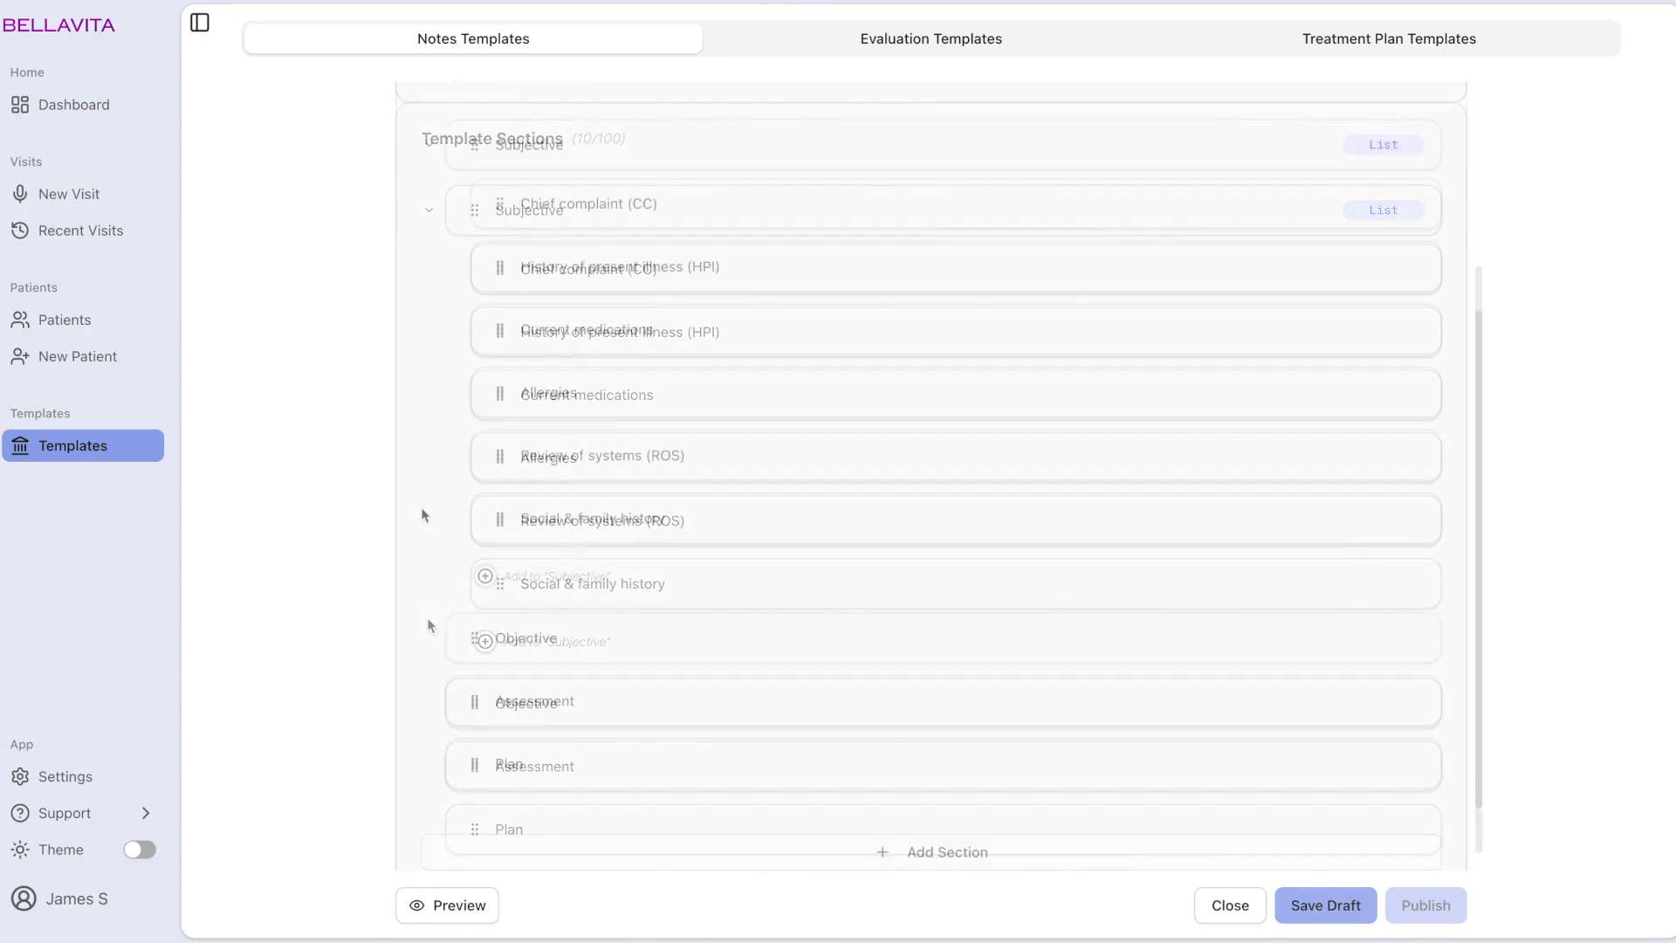
left_click(533, 635)
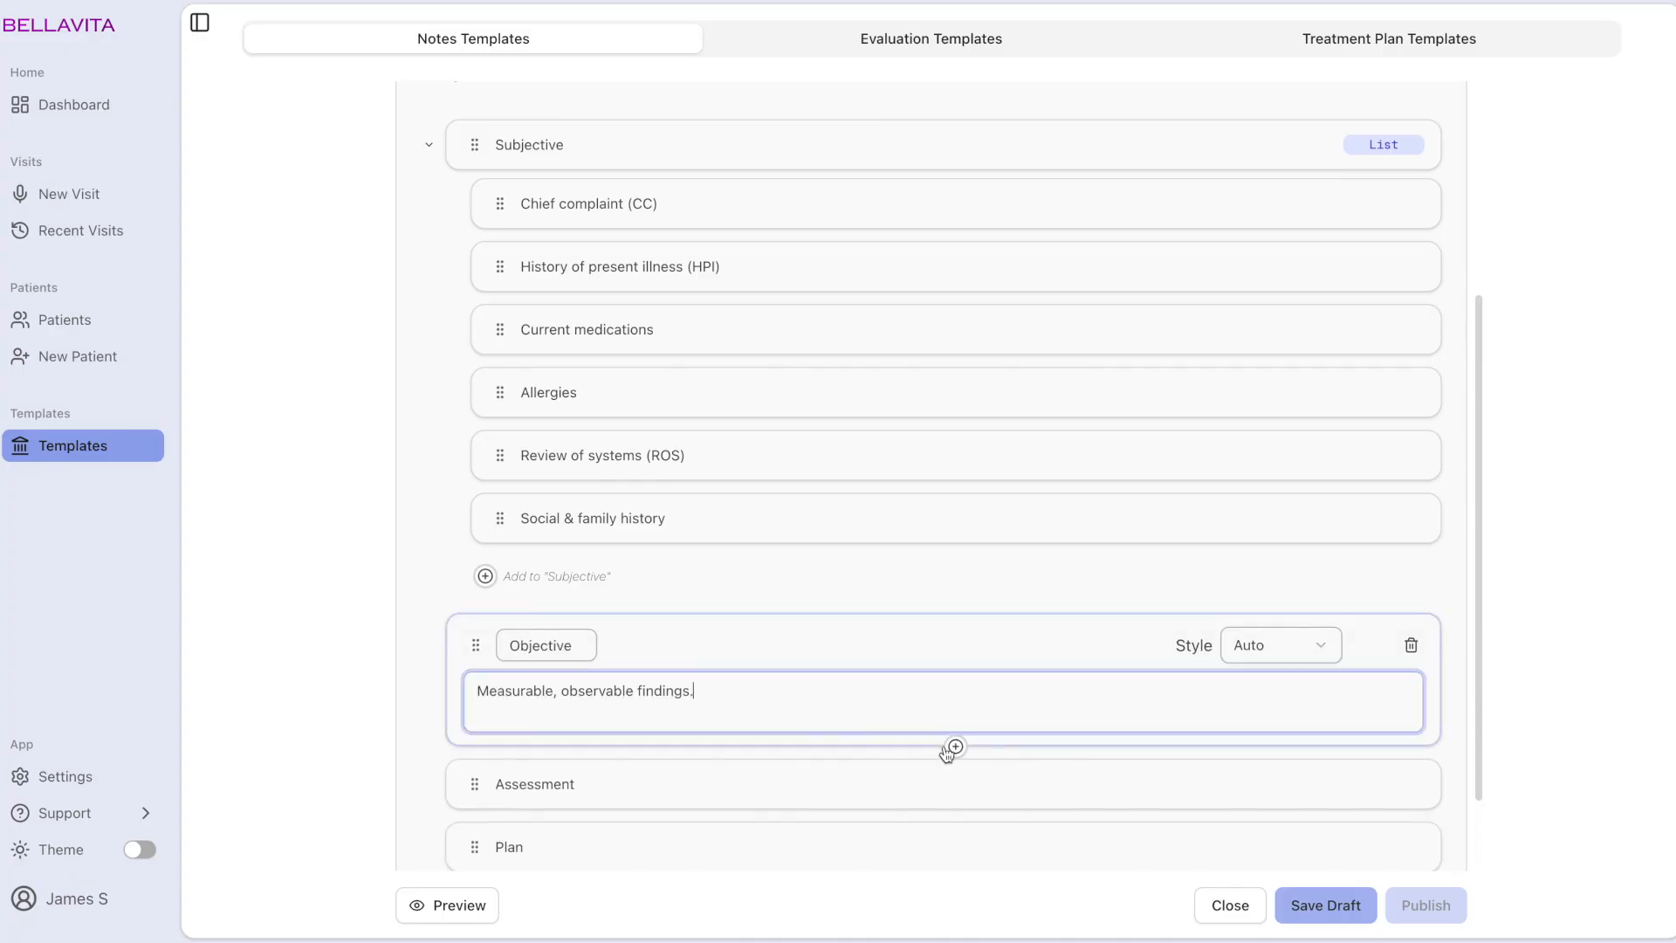
left_click(955, 744)
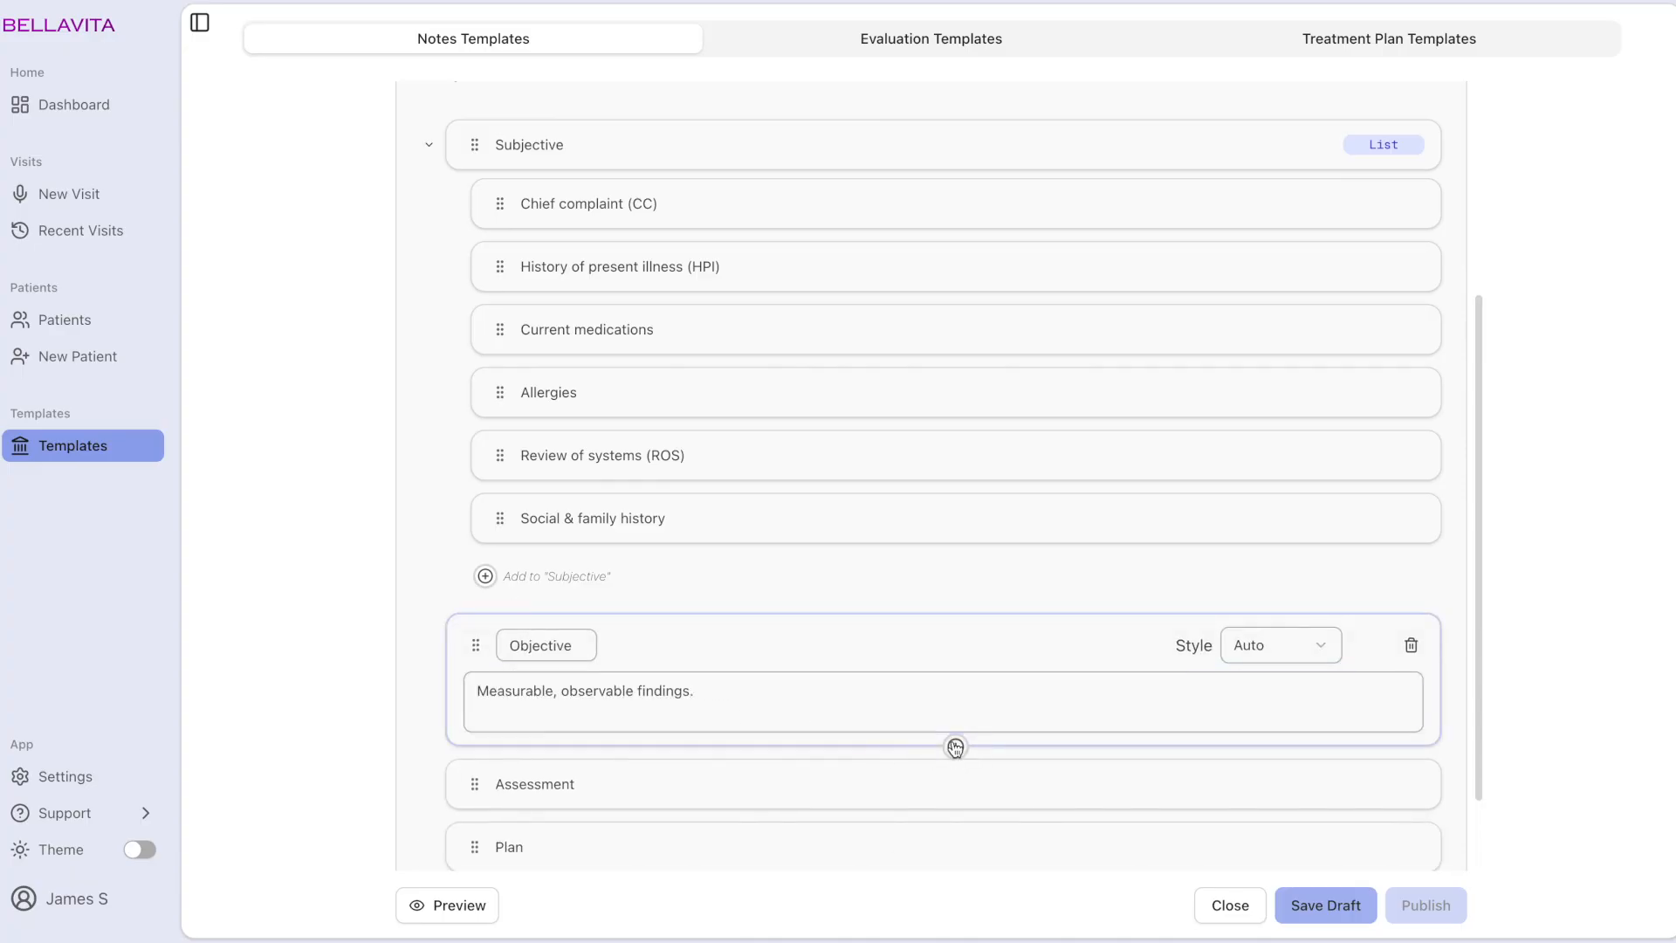
left_click(960, 786)
scroll(965, 785, "down", 2)
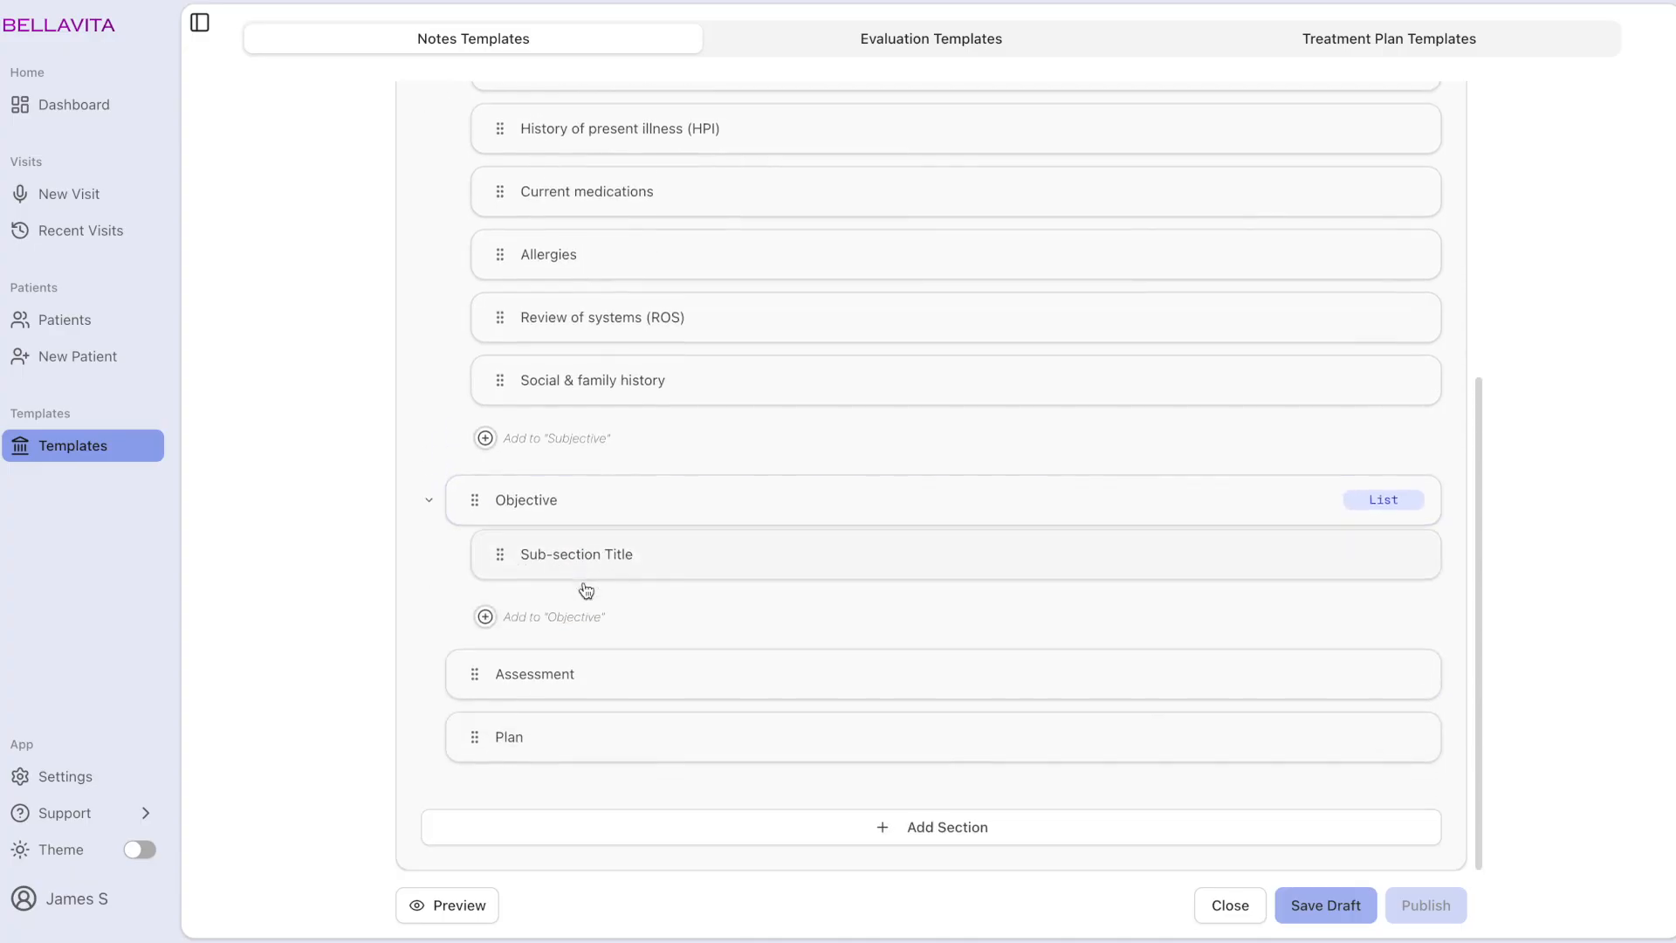
Title Objective's first sub-section Vitals, set it to Narrative, and describe recording all of today's vitals with a pipe-separated example starting BP: 142/88 mmHg.
left_click(591, 563)
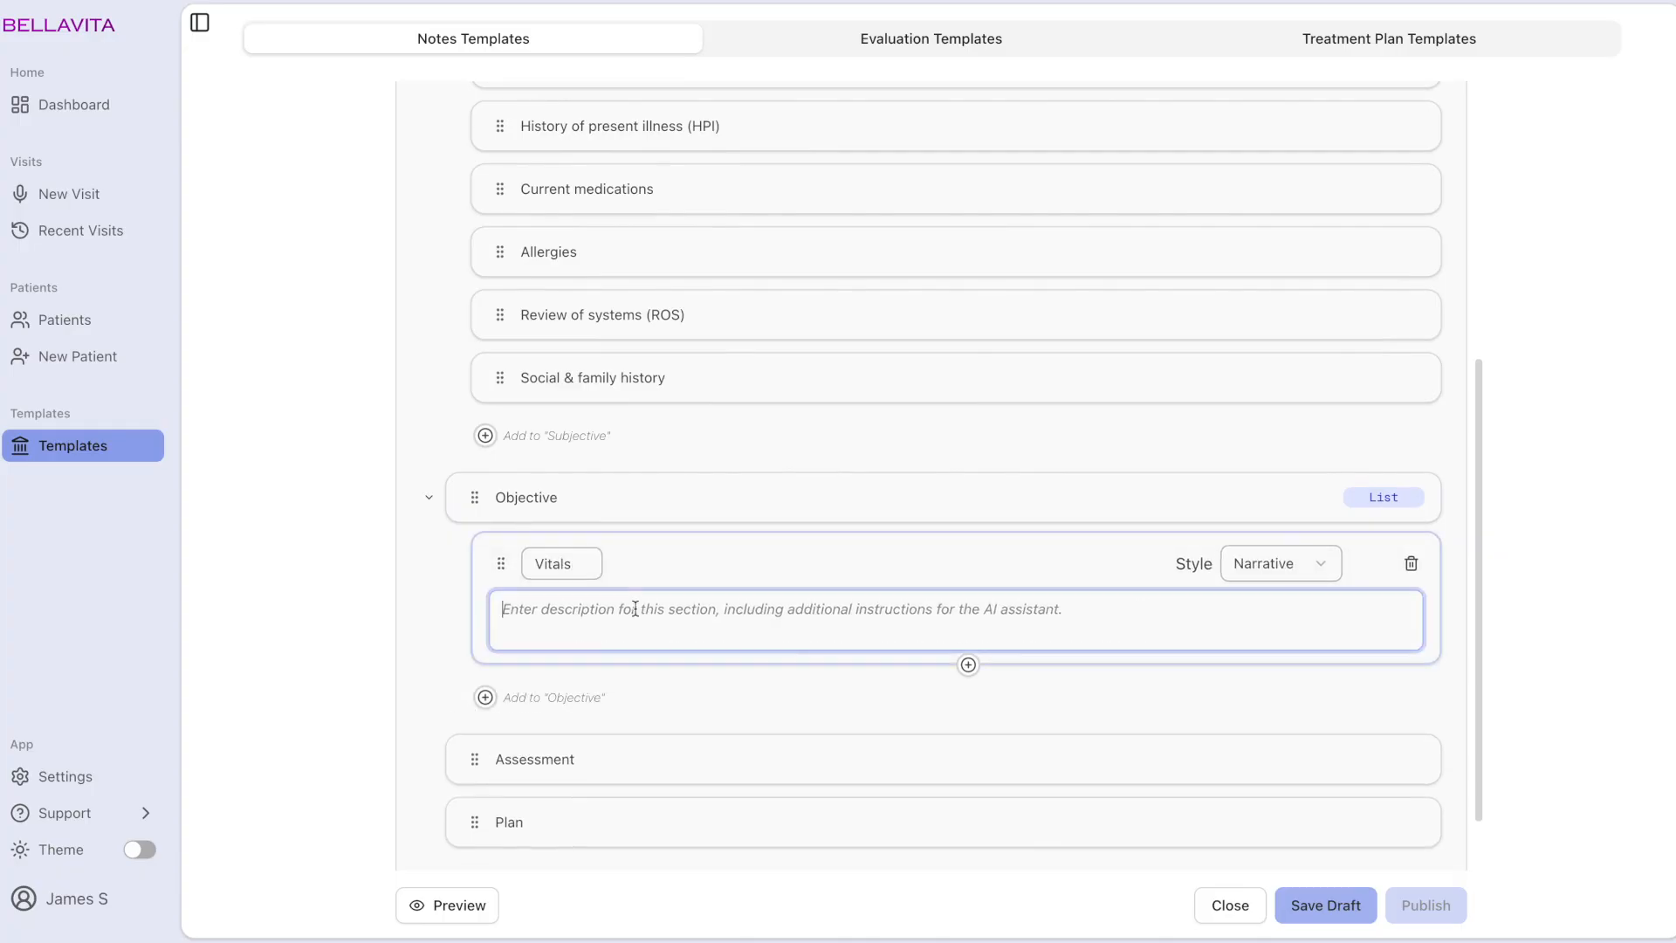
type("Record all vitals taken at today's visit. Include BP (both arms if relevant), HR, RR, Temp, SpO2, height, weight, and BMI.  Example: BP: 142/88 mmHg | HR: 78 bpm | RR: 16 | Temp: 98.6°F | SpO2: 97% | Wt: 218 lbs | BMI: 29.8")
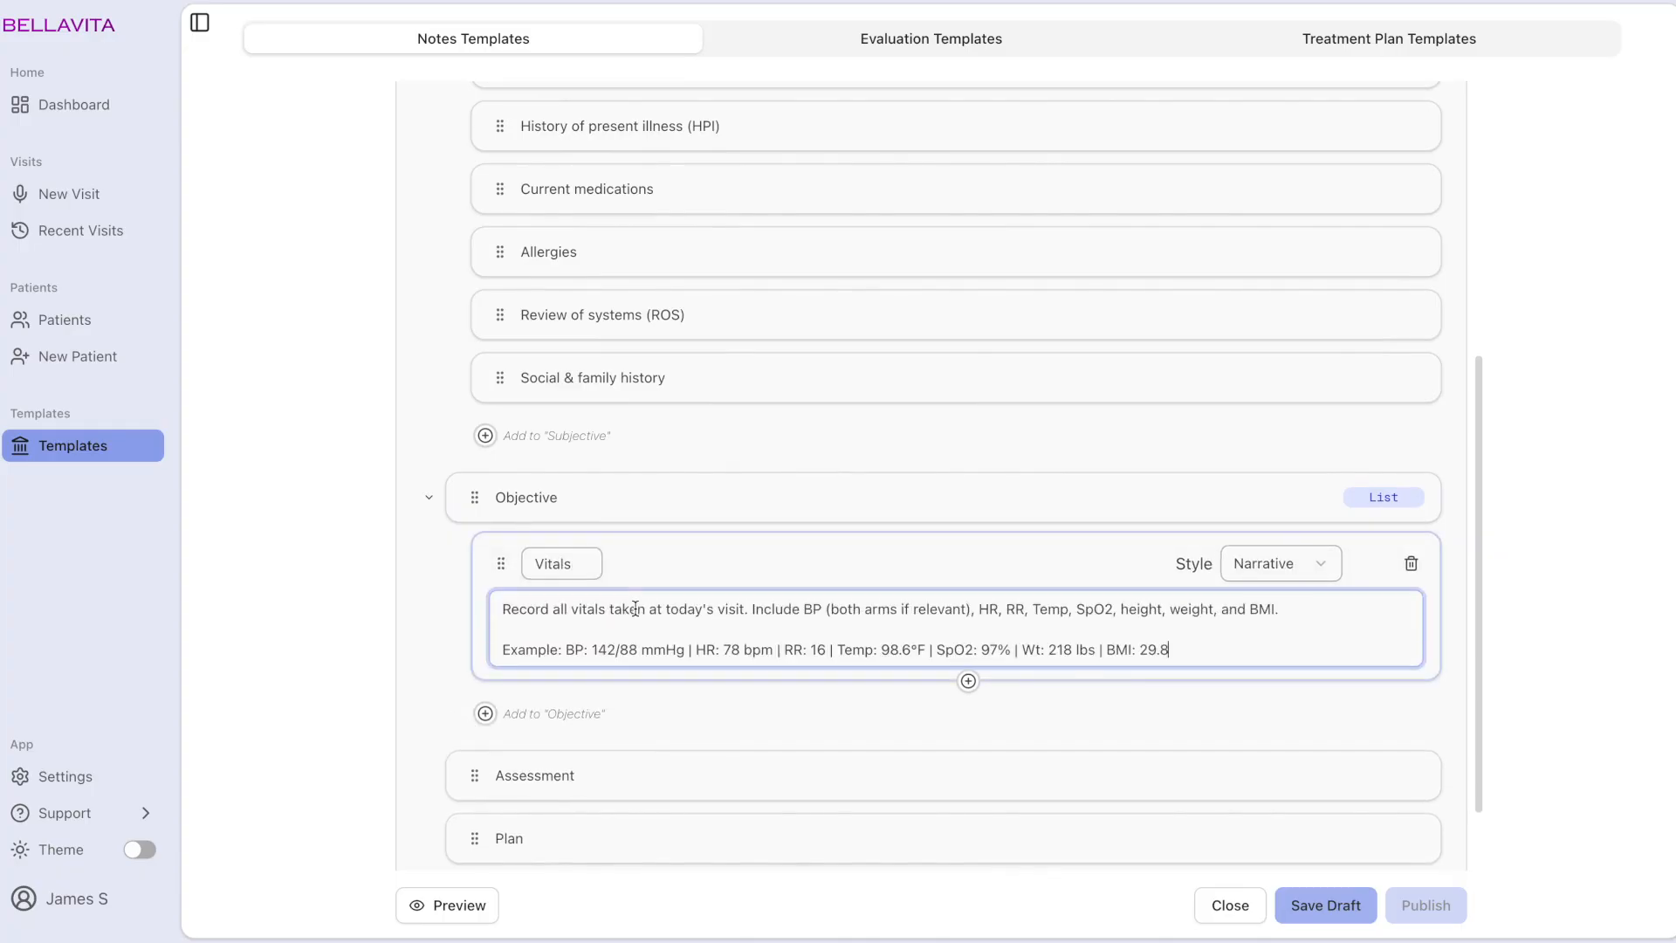
left_click(440, 618)
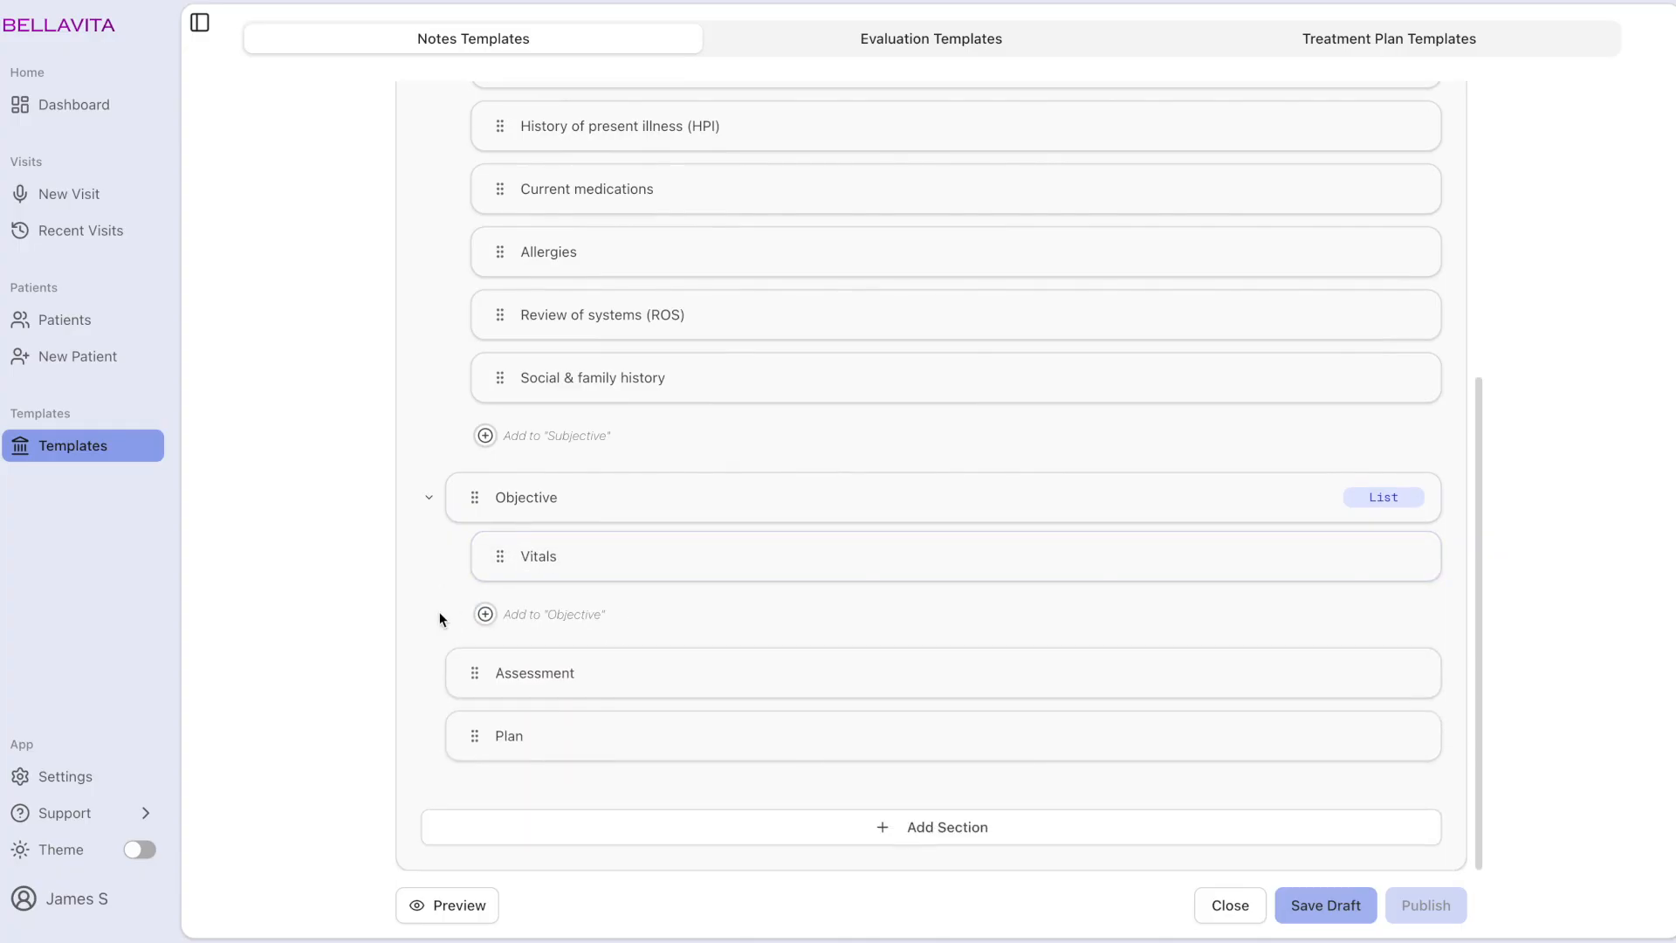
Add a Narrative sub-section titled Physical exam to Objective, describing structured findings by body system, leading with general appearance and including pertinent positives.
left_click(485, 610)
left_click(1280, 626)
left_click(1275, 702)
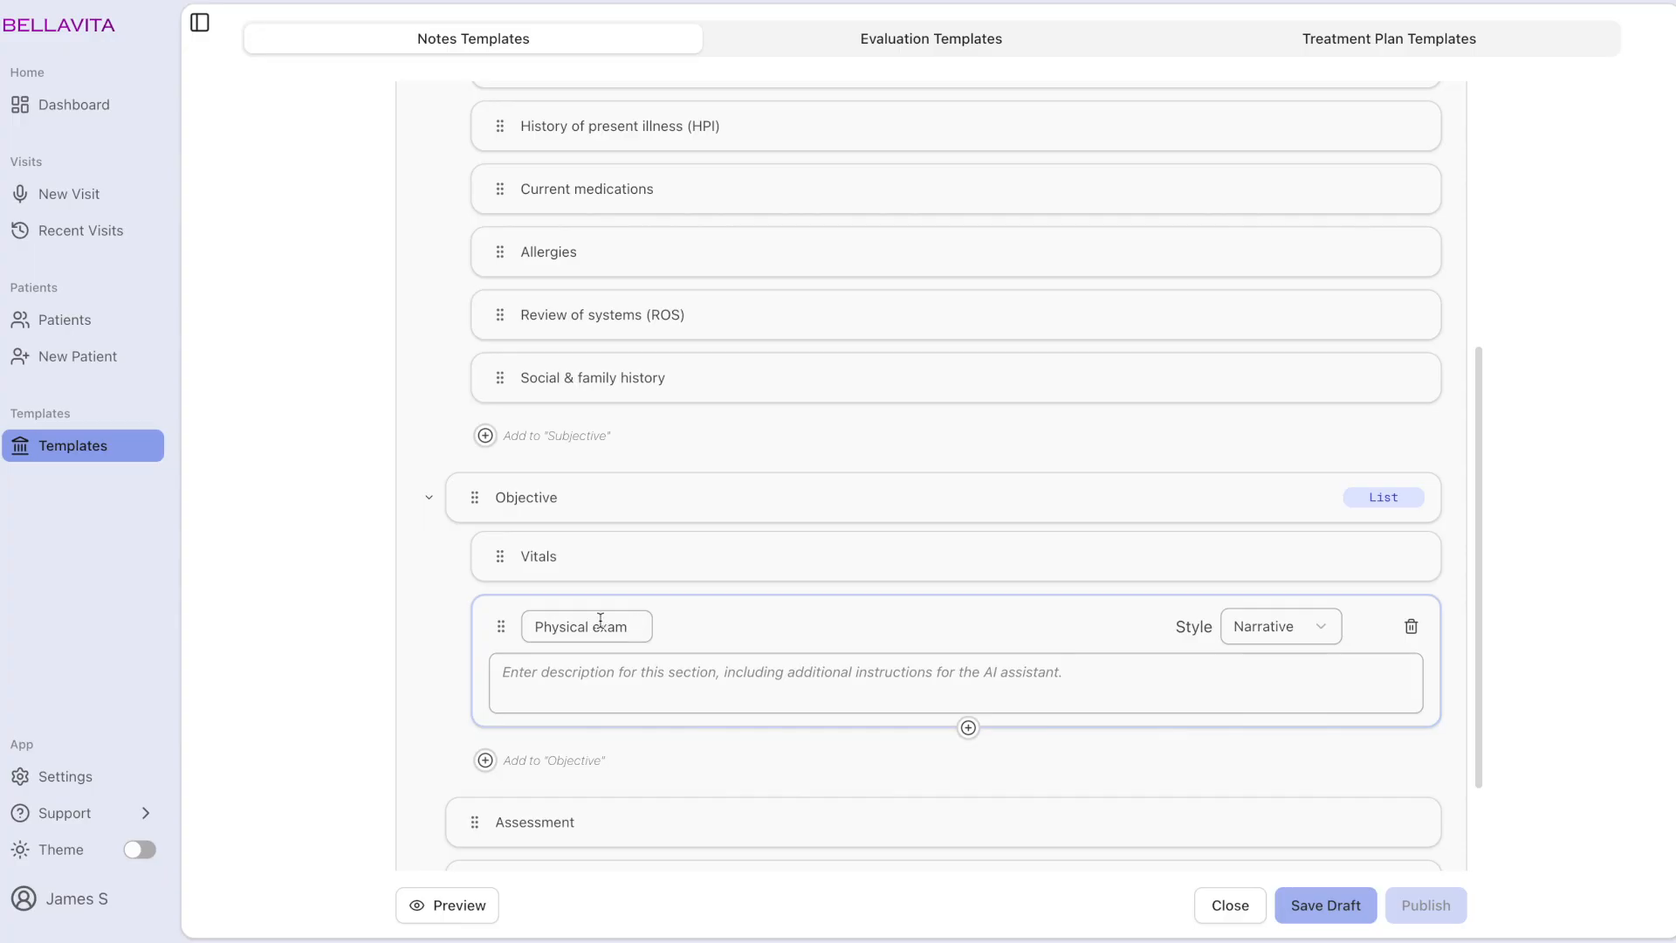
left_click(786, 685)
type("Document findings by body system in a structured format. Lead with general appearance. Include pertinent positives and negatives for systems examined.  Example: General: Alert and oriented x3, no acute distress. HEENT: normocephalic, PERRLA. CV: RRR, no murmurs/rubs/gallops. Resp: clear to auscultation bilaterally. Abd: soft, non-tender, non-distended. Neuro: CN II–XII intact, no focal deficits.")
left_click(443, 672)
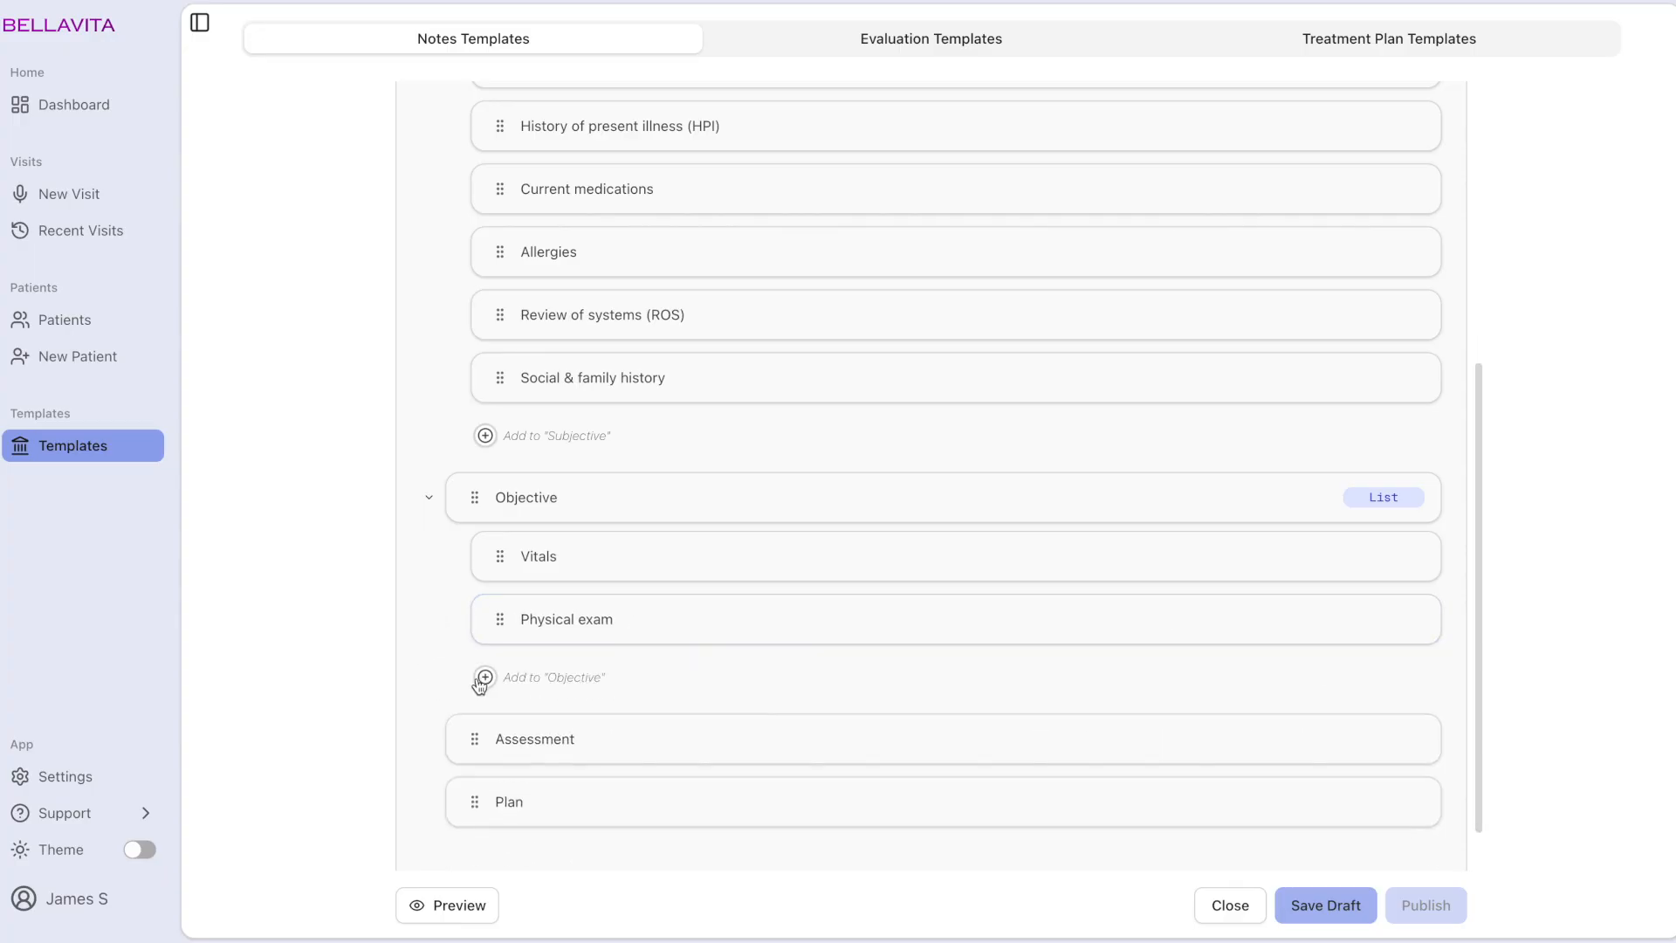
Add a Narrative sub-section titled Diagnostic results to the Objective section.
left_click(486, 677)
left_click(707, 698)
left_click(1325, 689)
left_click(1283, 763)
left_click(428, 663)
Reopen the Vitals sub-section and examine the example line in its description.
left_click(538, 550)
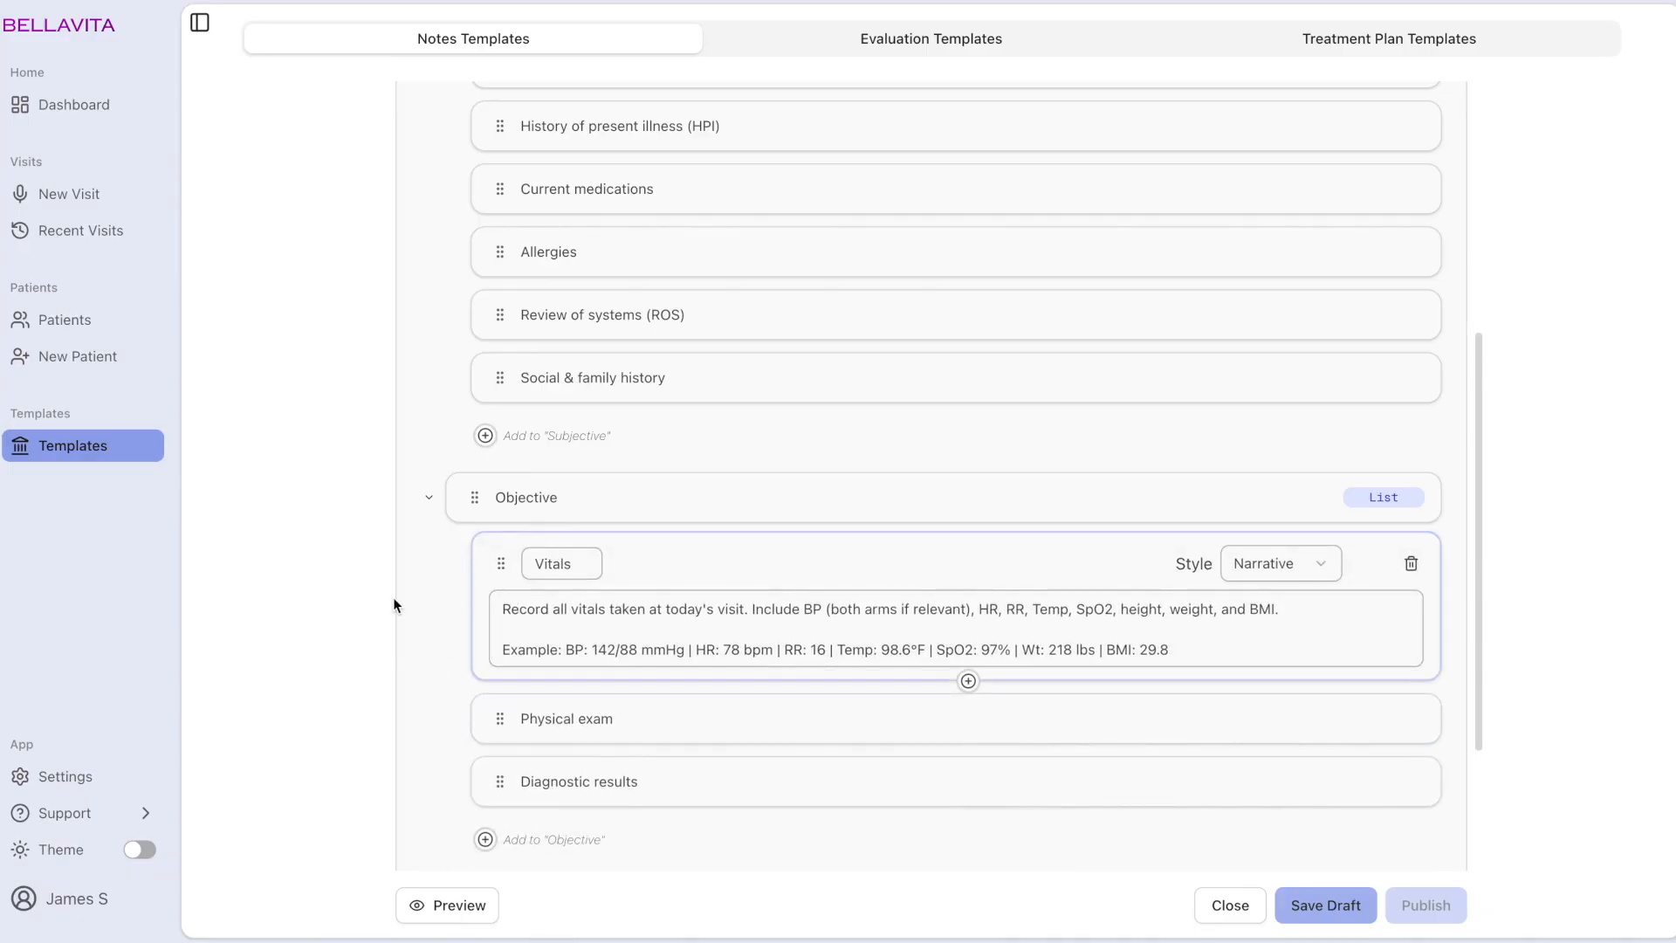
left_click_drag(502, 649, 1187, 650)
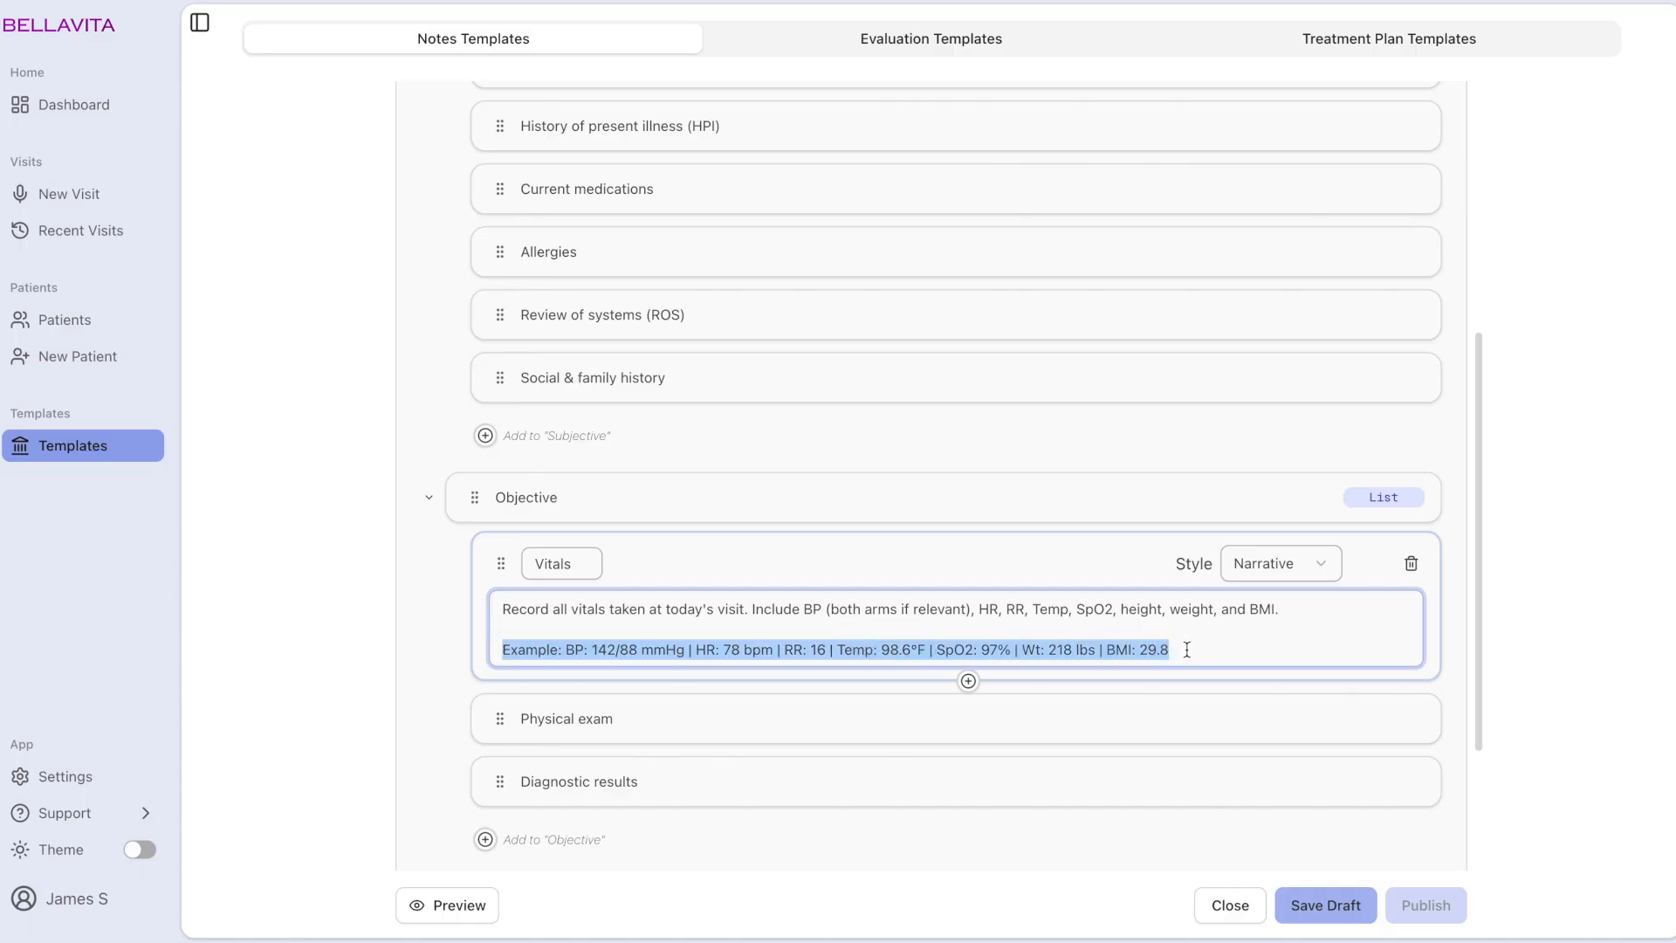
left_click(1186, 649)
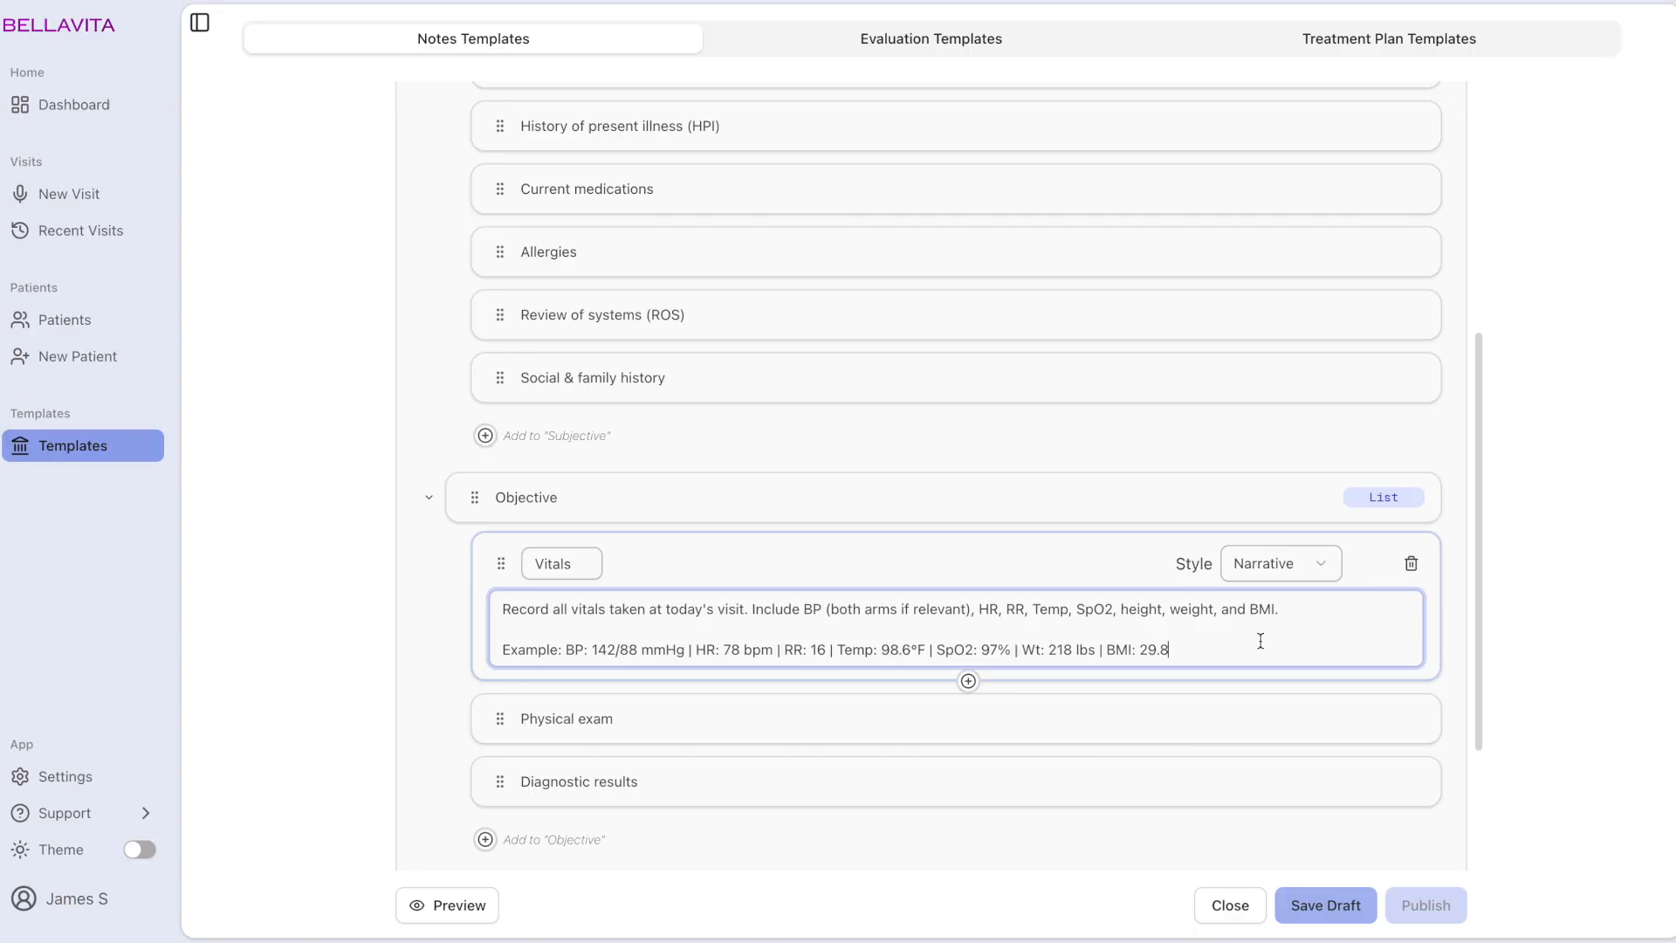
Preview the My SOAP Narrative template, review its Subjective and Objective sections, and close the preview.
left_click(473, 905)
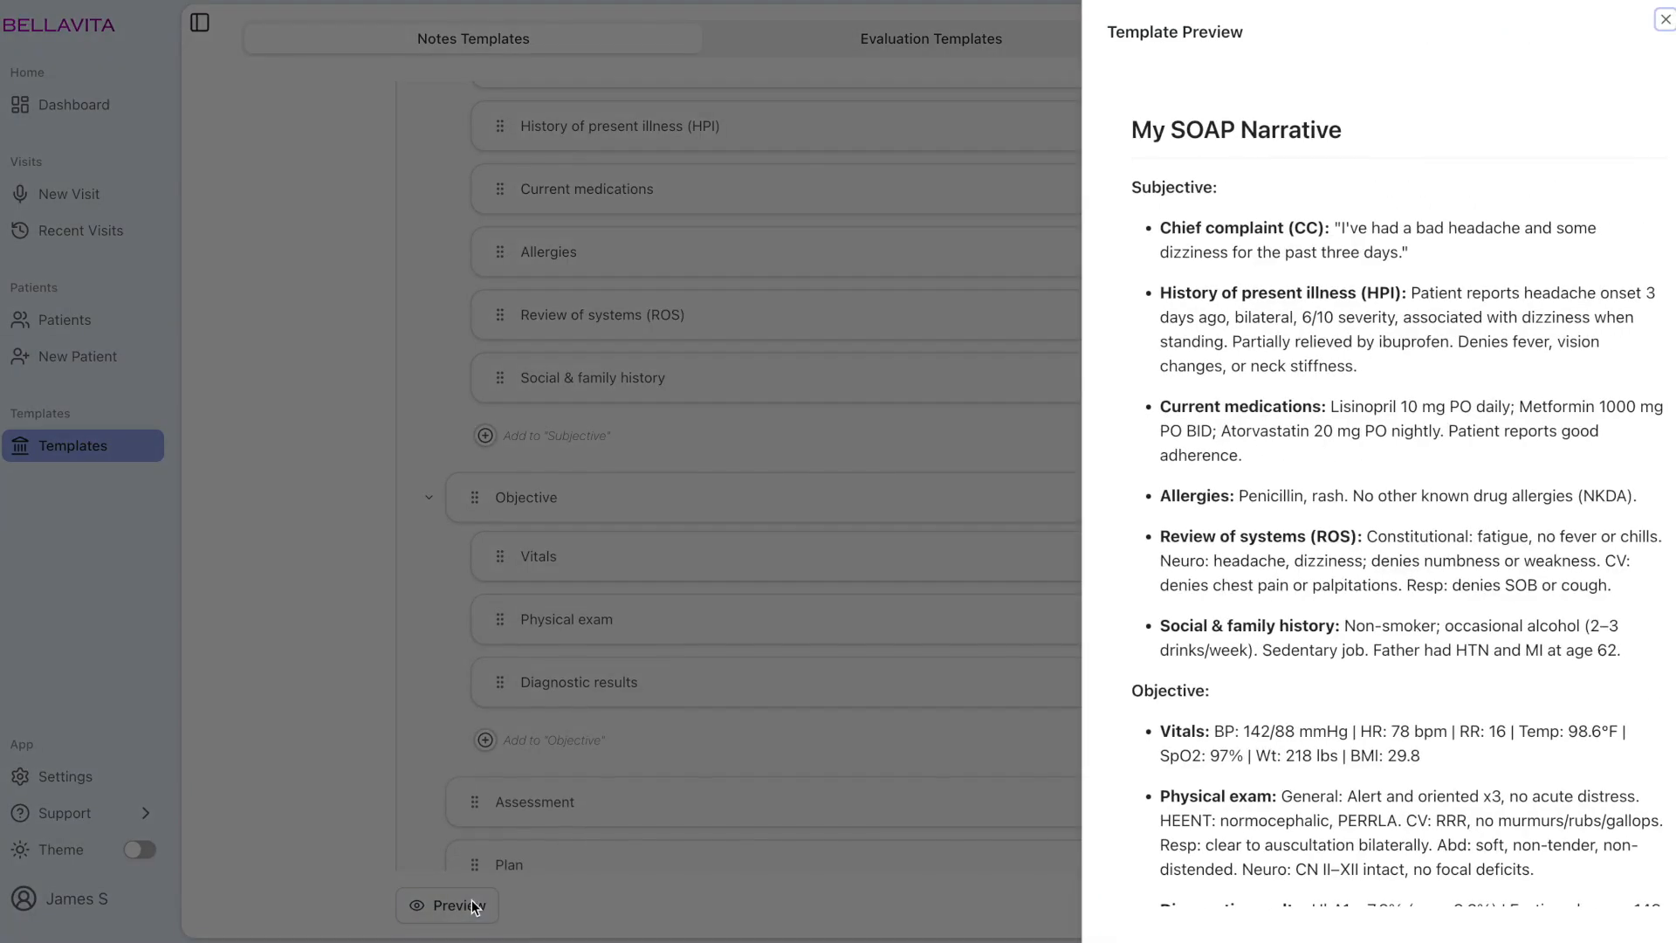
scroll(1383, 534, "down", 1)
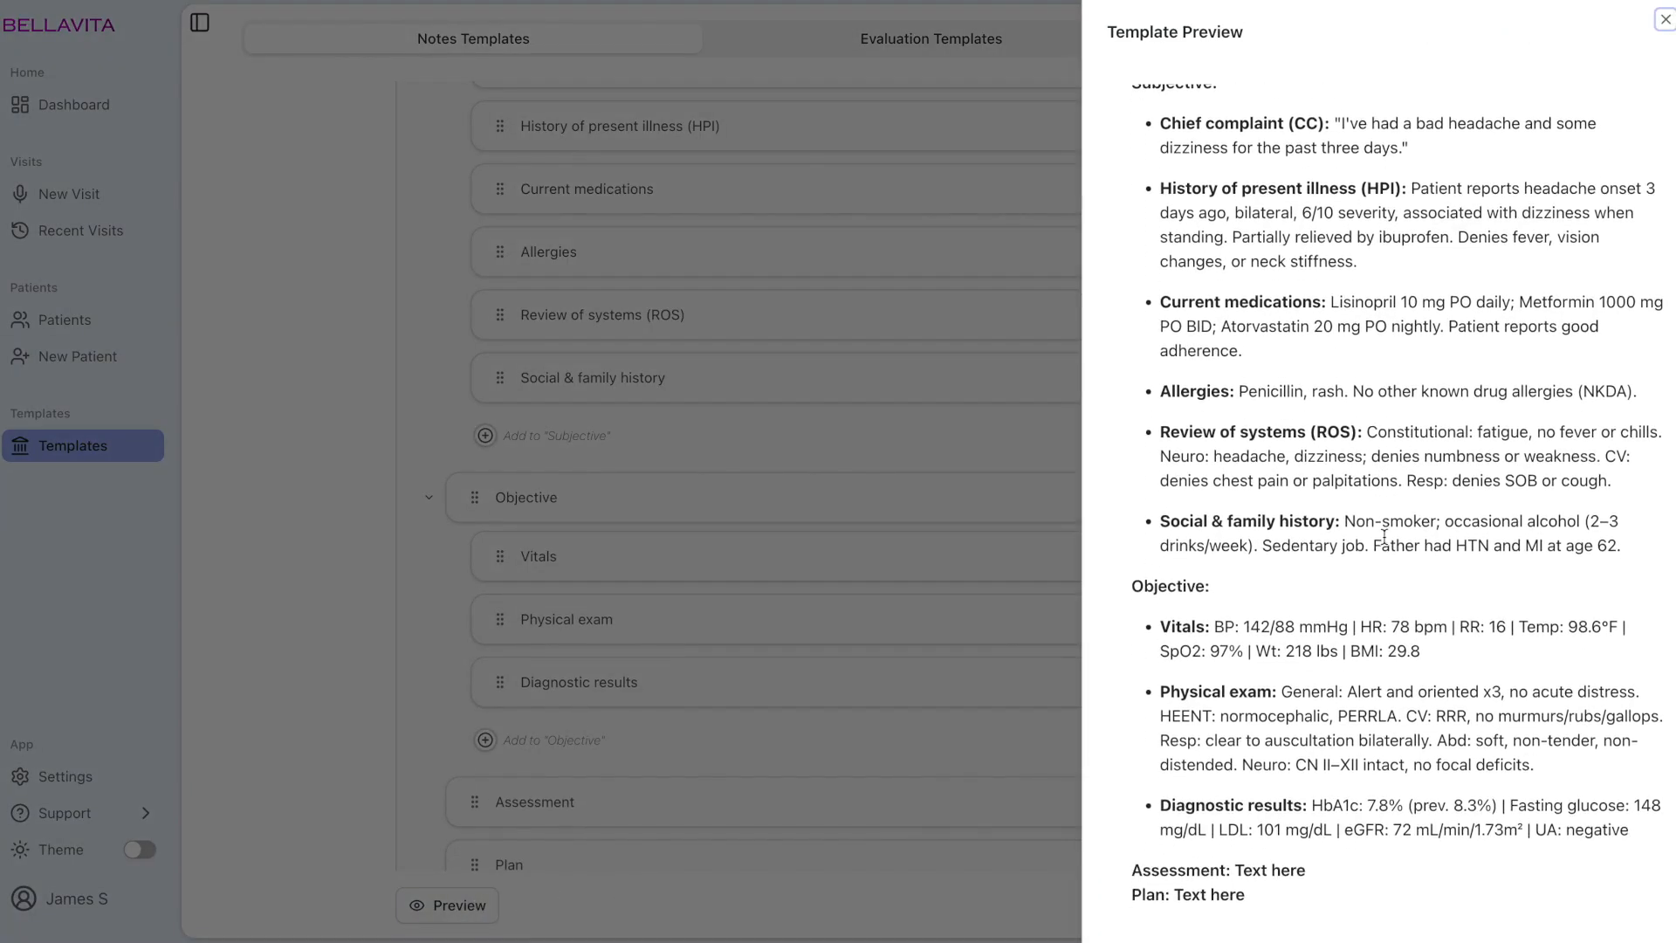
left_click(421, 618)
Describe the Assessment section as "Clinical interpretation and diagnoses." and add a list with one sub-section to it.
left_click(618, 669)
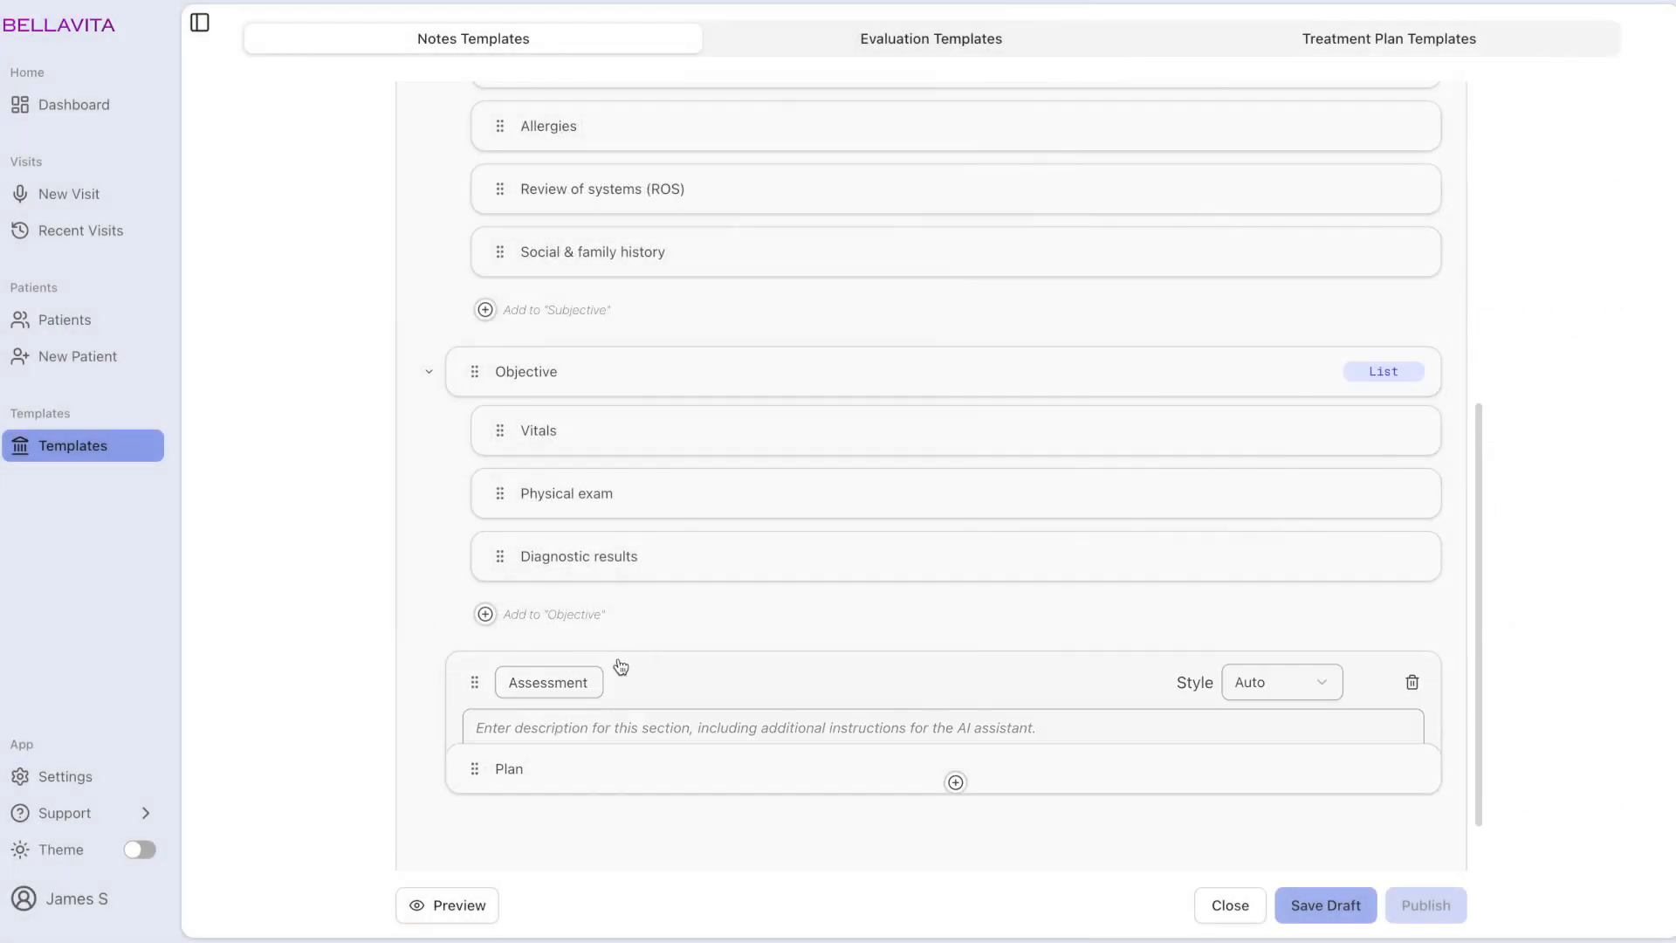
left_click(954, 782)
left_click(960, 824)
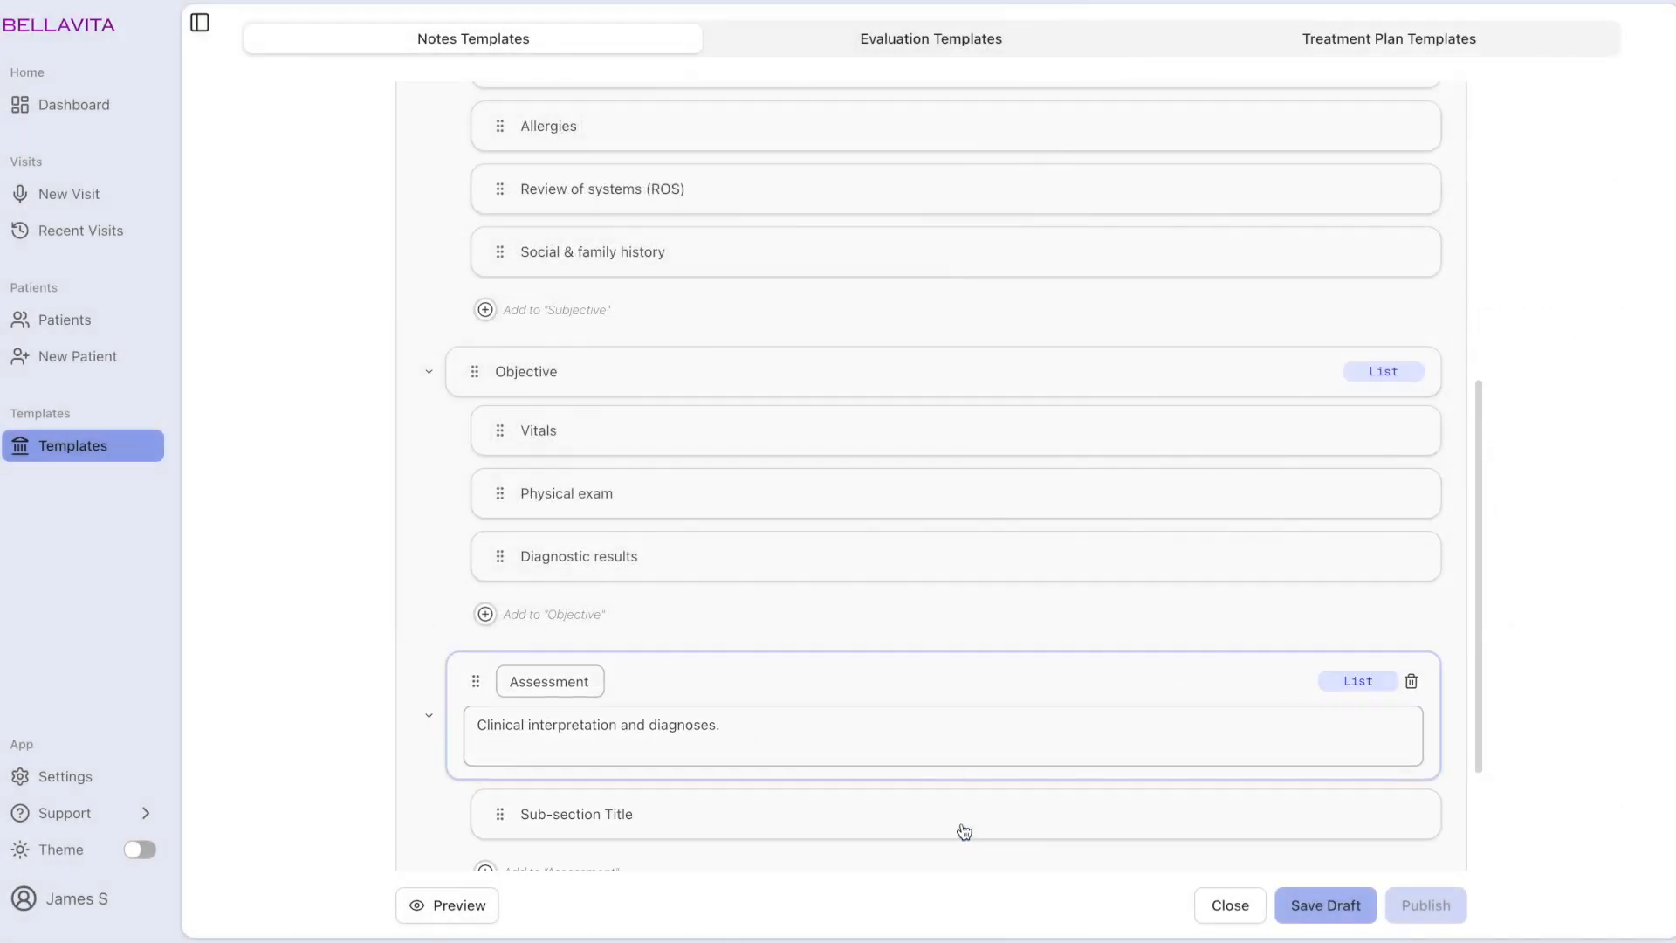
Title Assessment's first sub-section Problem list with ICD-10 codes in Bullet points style, and add a Narrative sub-section Clinical reasoning with its description and example.
scroll(419, 722, "down", 3)
left_click(577, 635)
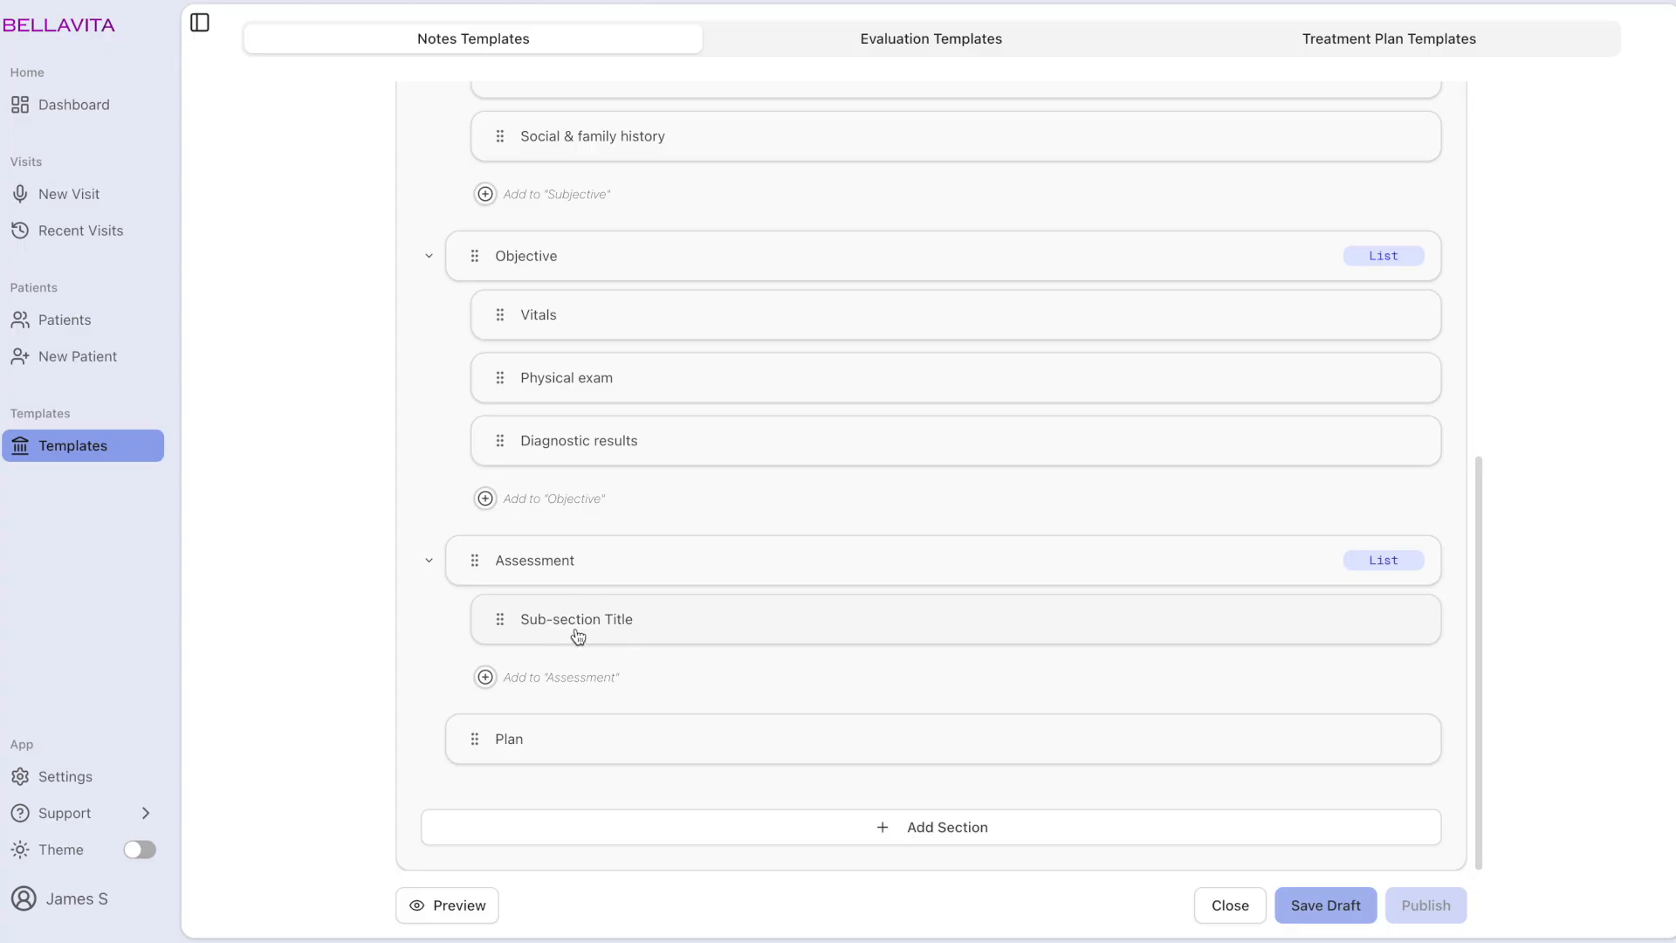
left_click(1325, 629)
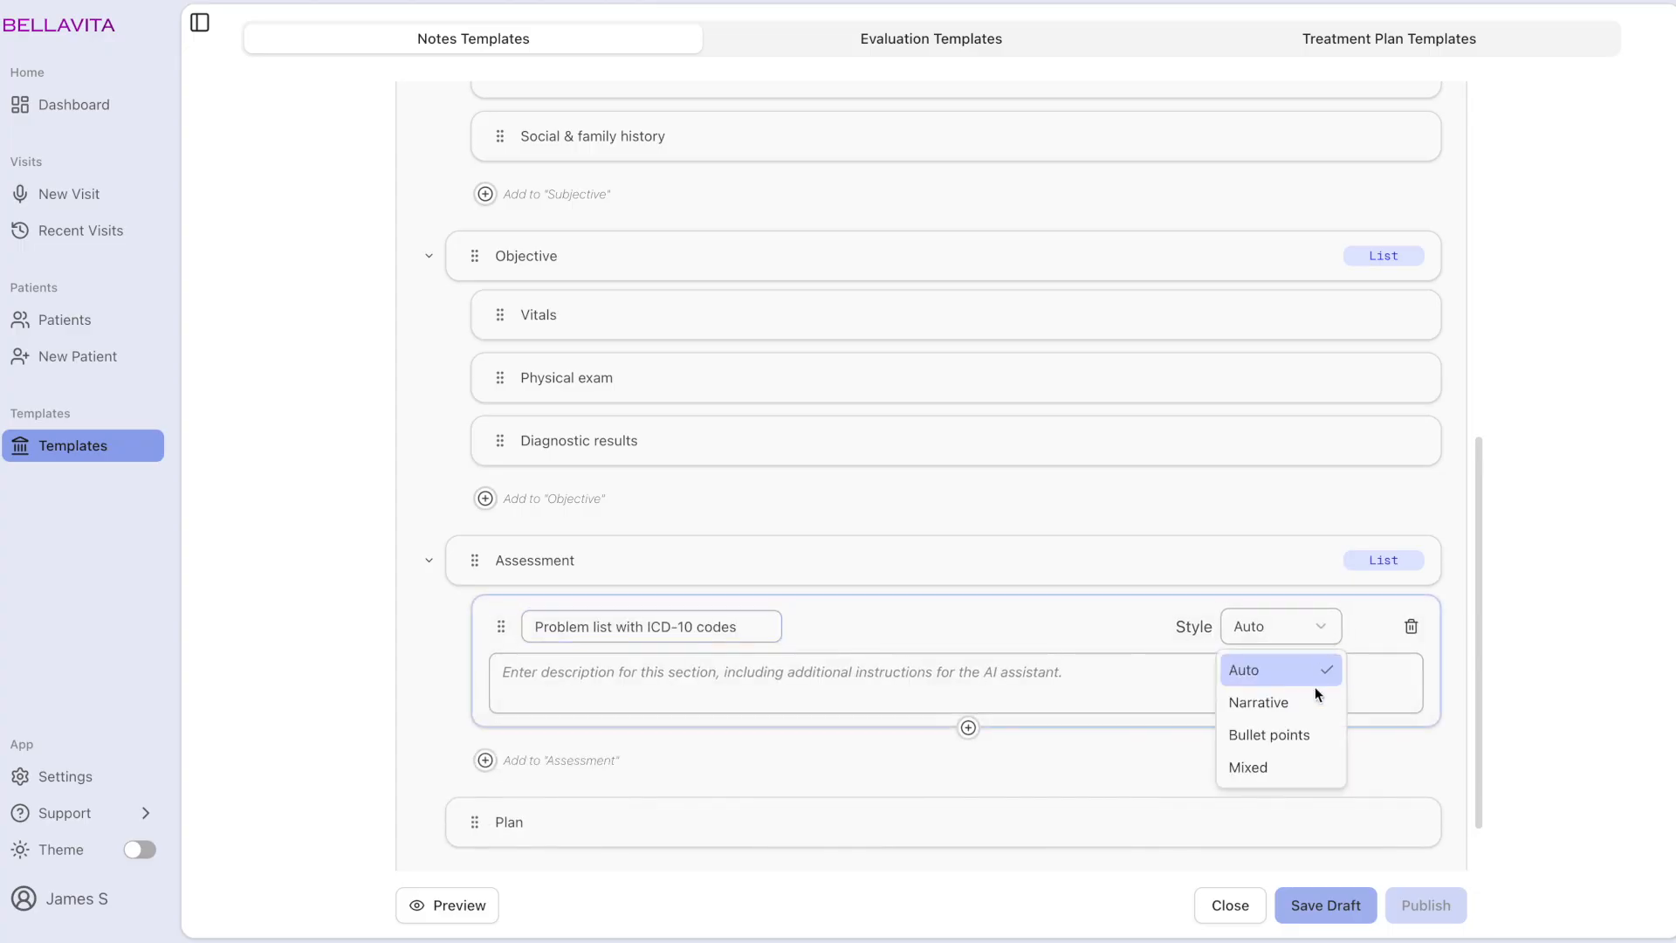
left_click(1305, 734)
scroll(464, 663, "down", 1)
scroll(417, 655, "down", 1)
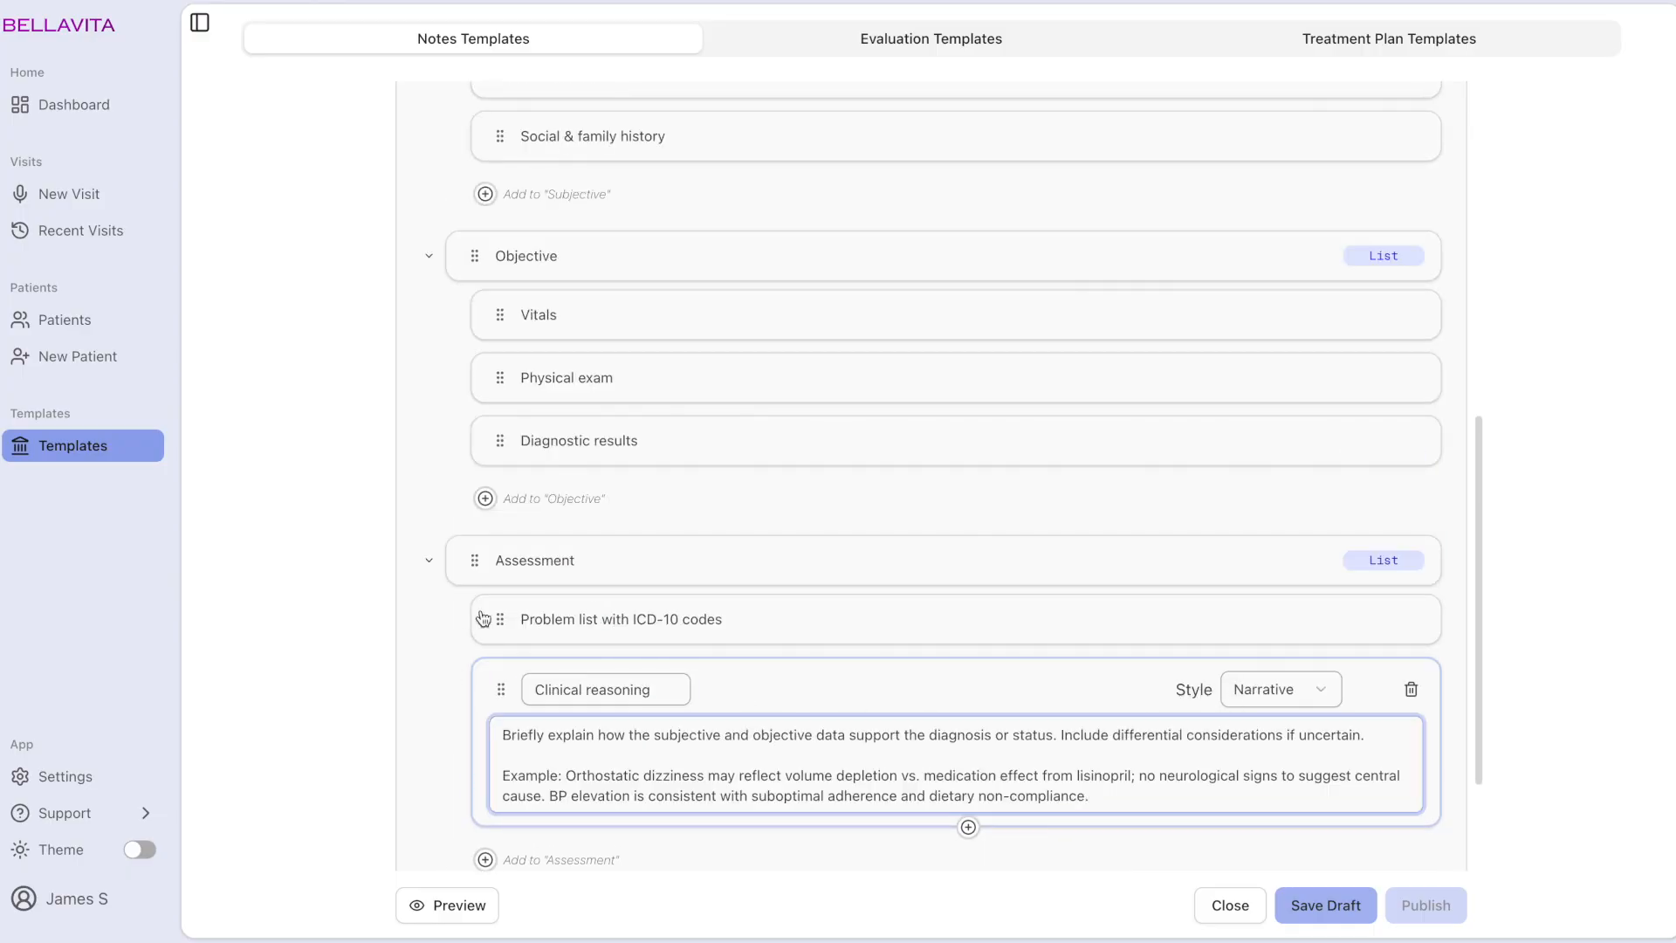
Reopen the Problem list with ICD-10 codes sub-section and examine the text of its description.
left_click(475, 623)
scroll(428, 651, "down", 3)
left_click_drag(501, 500, 1044, 624)
left_click(1087, 582)
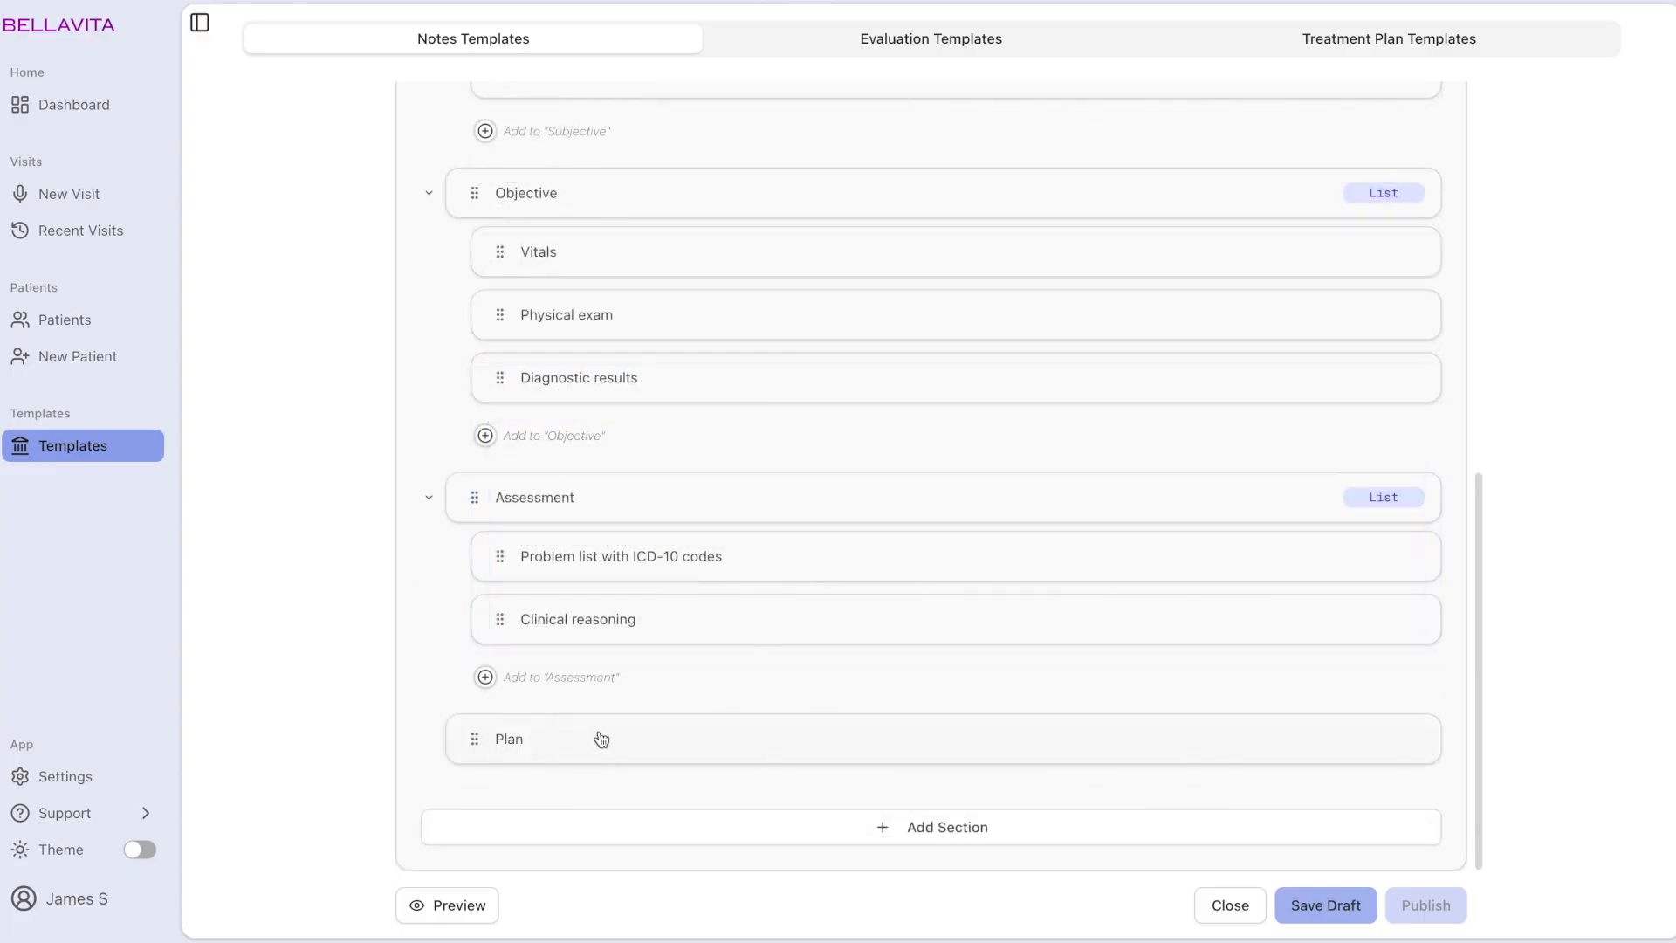
Describe Plan as "Actions taken and next steps, one section per problem." and build its list of sub-sections, from Medications to Billing & Coding Summary.
left_click(602, 739)
left_click(611, 790)
type("Actions taken and next steps, one section per problem.")
scroll(958, 768, "down", 1)
left_click(957, 766)
left_click(956, 807)
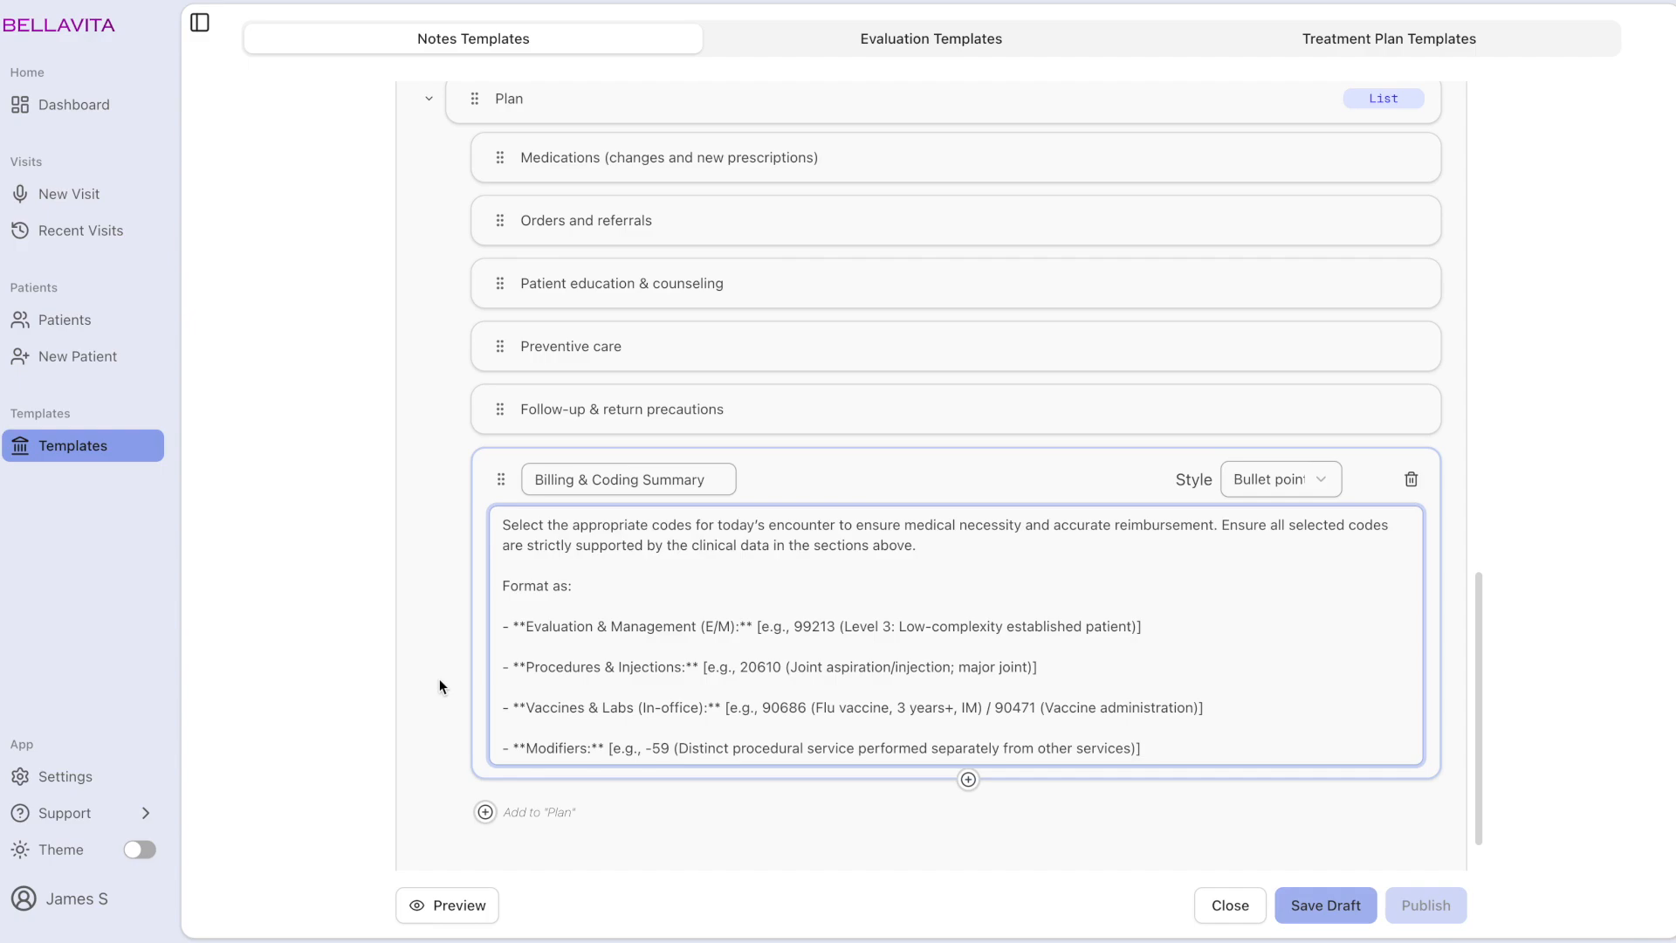
scroll(439, 678, "down", 2)
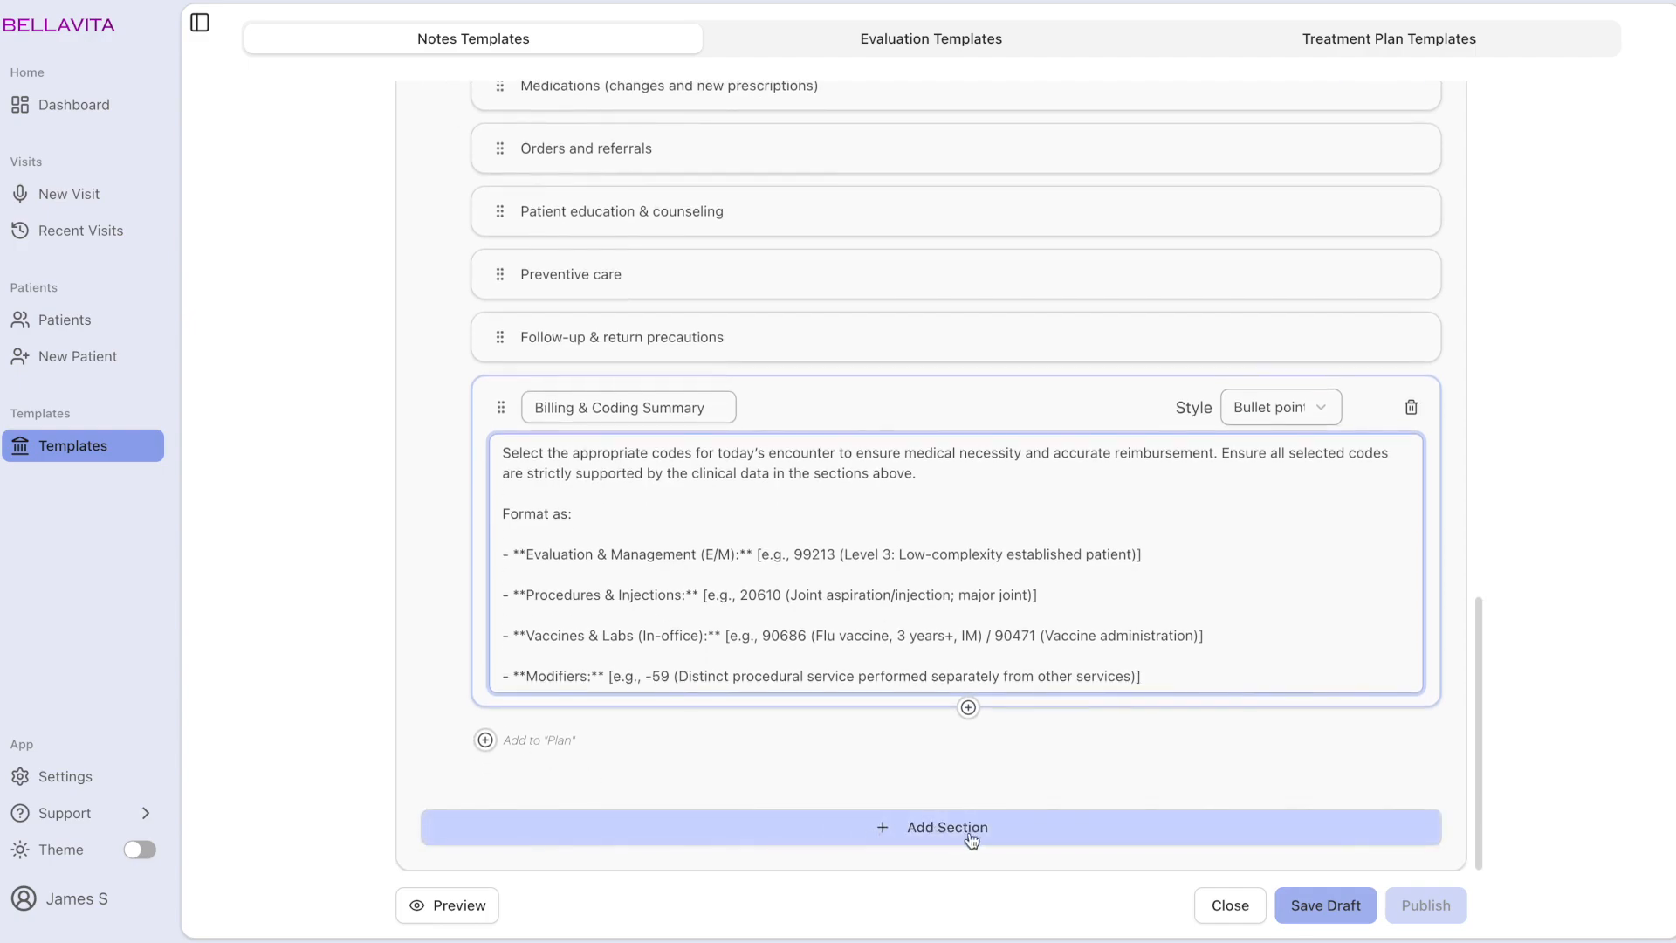
left_click(422, 672)
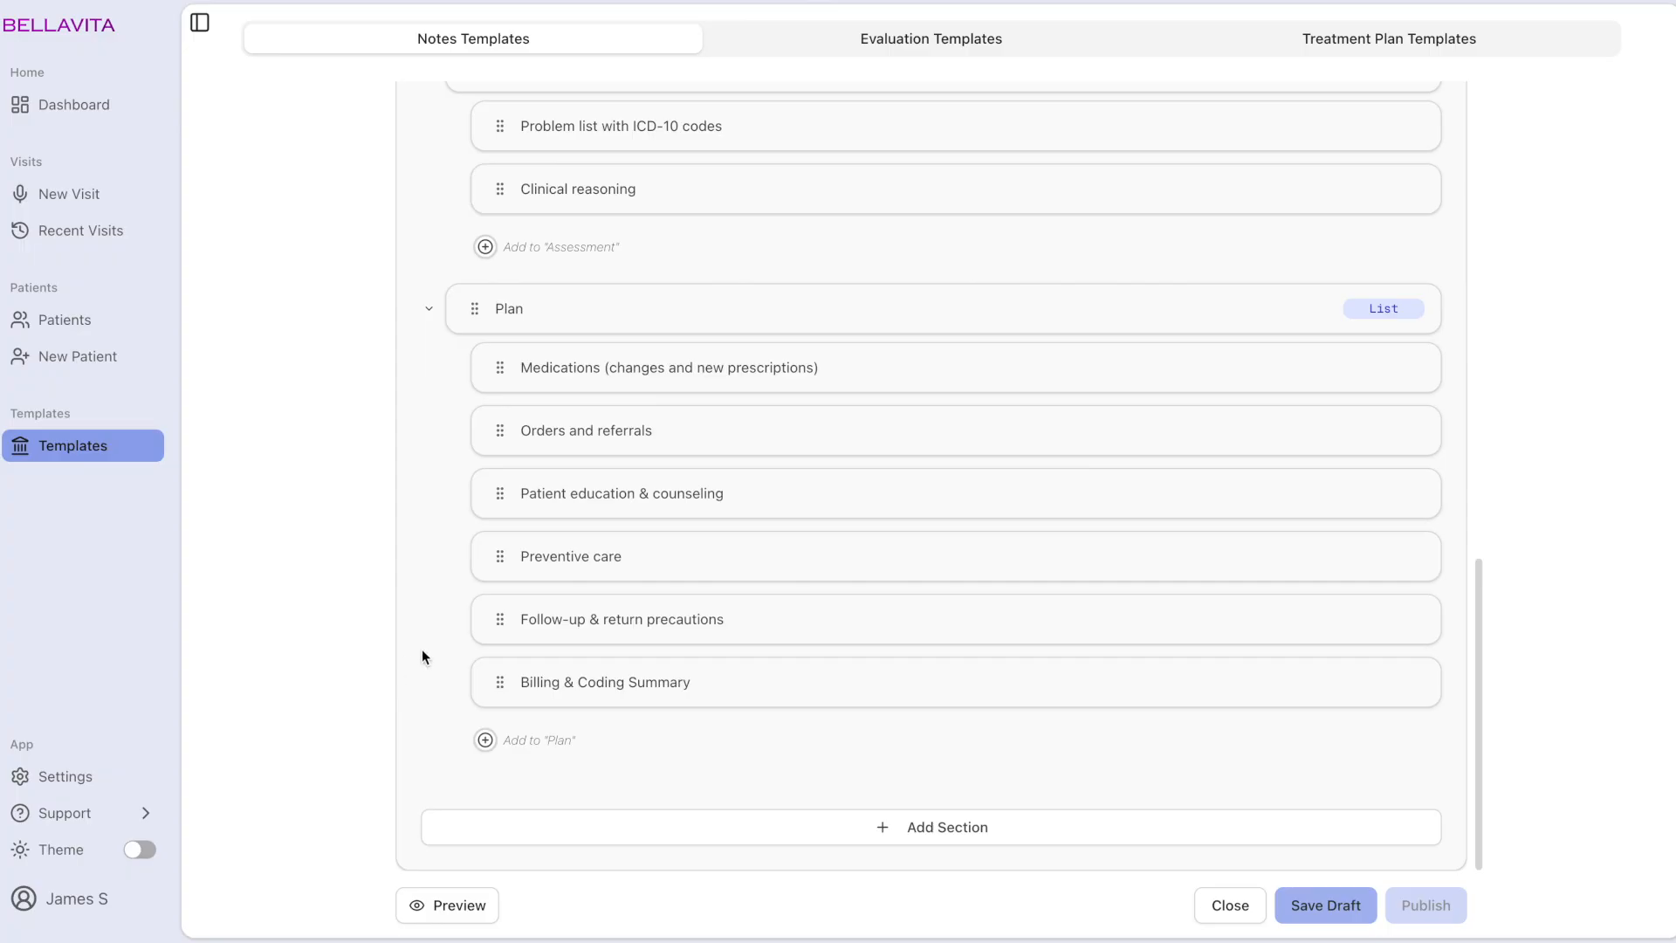
Add a Mixed-style section titled Post-Visit Instructions, described as "Add a list of instructions for the patient to follow after the visit.".
left_click(807, 829)
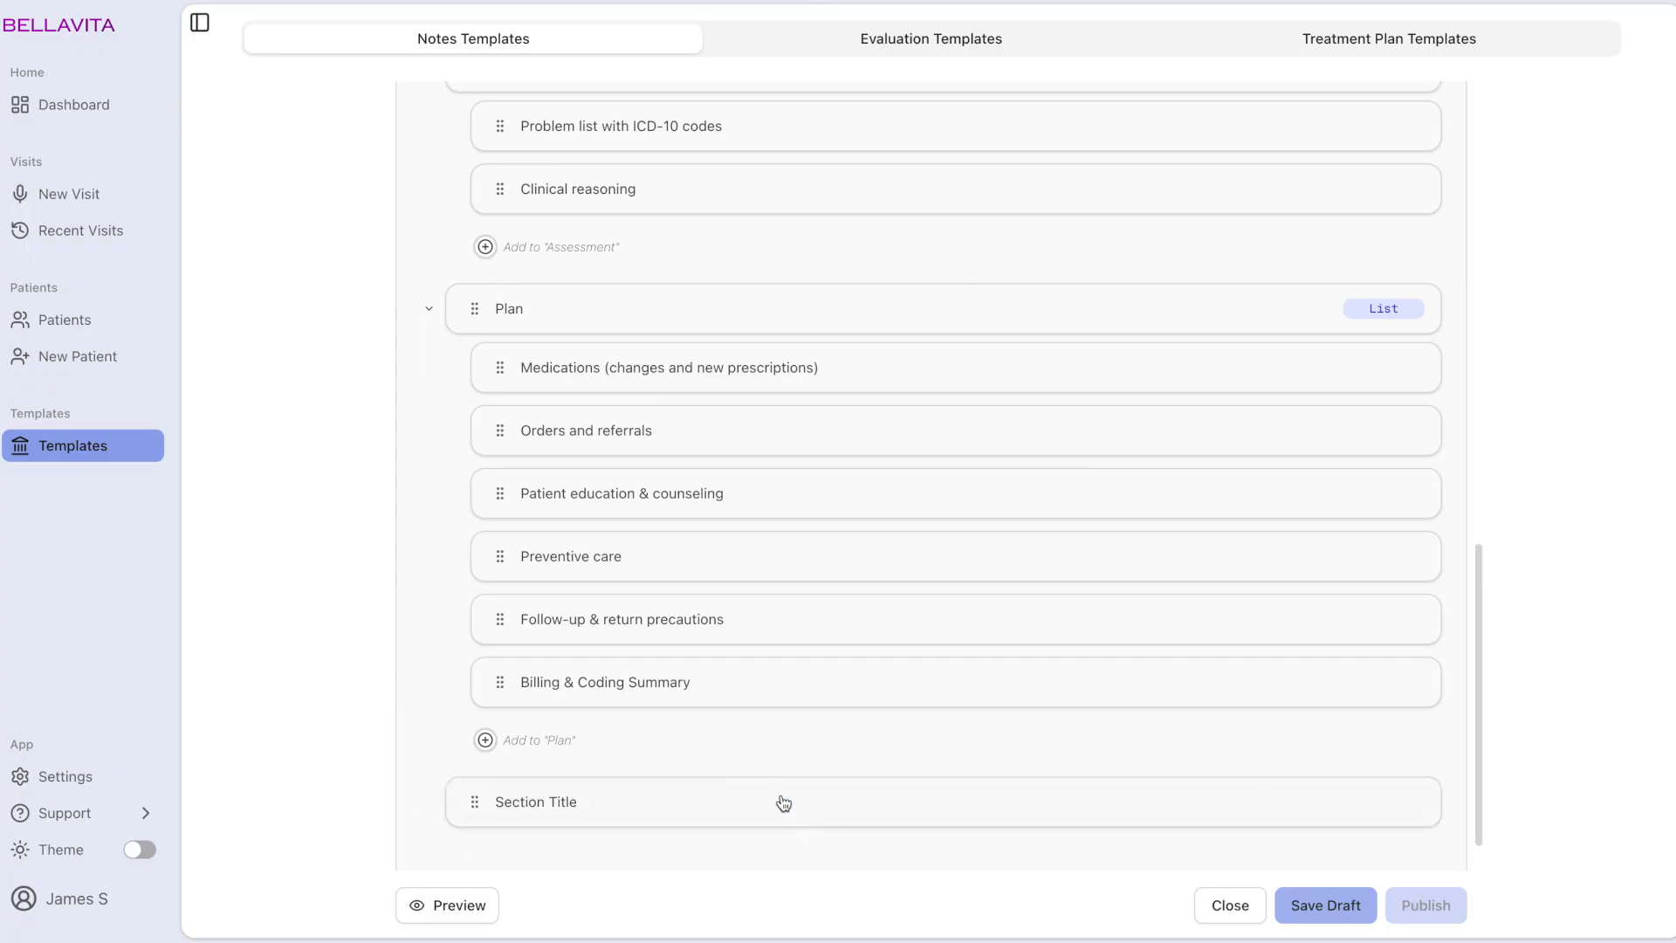
scroll(783, 804, "down", 1)
left_click(642, 744)
left_click(773, 793)
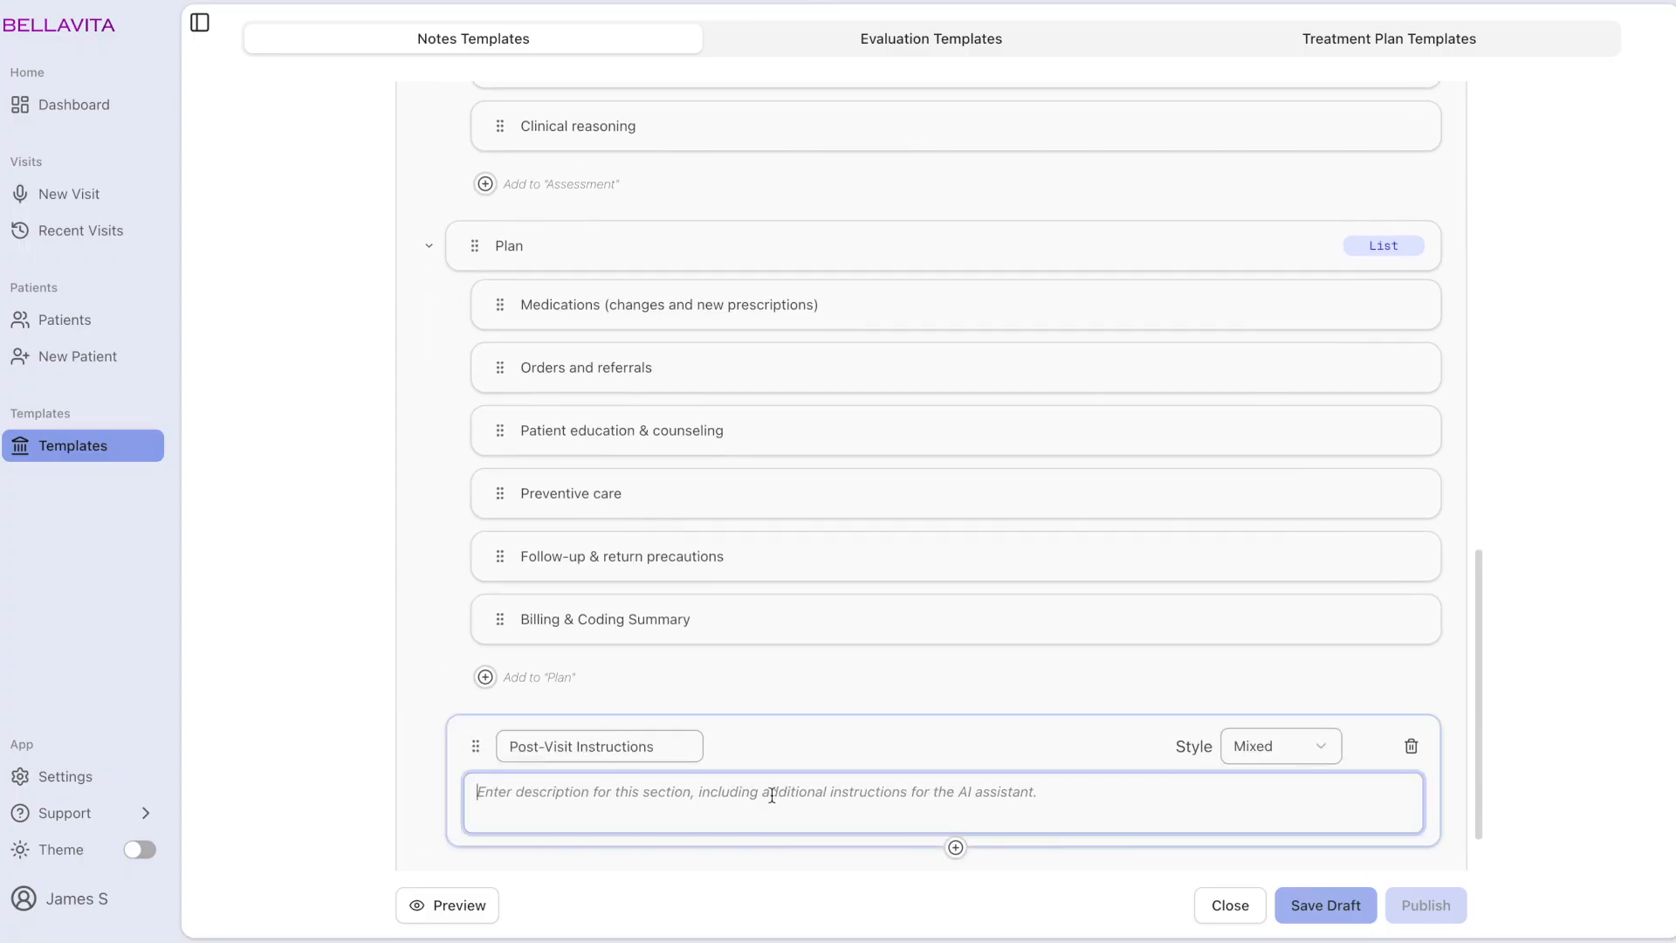
type("Add a list of instructions for the patient to follow after the visit.")
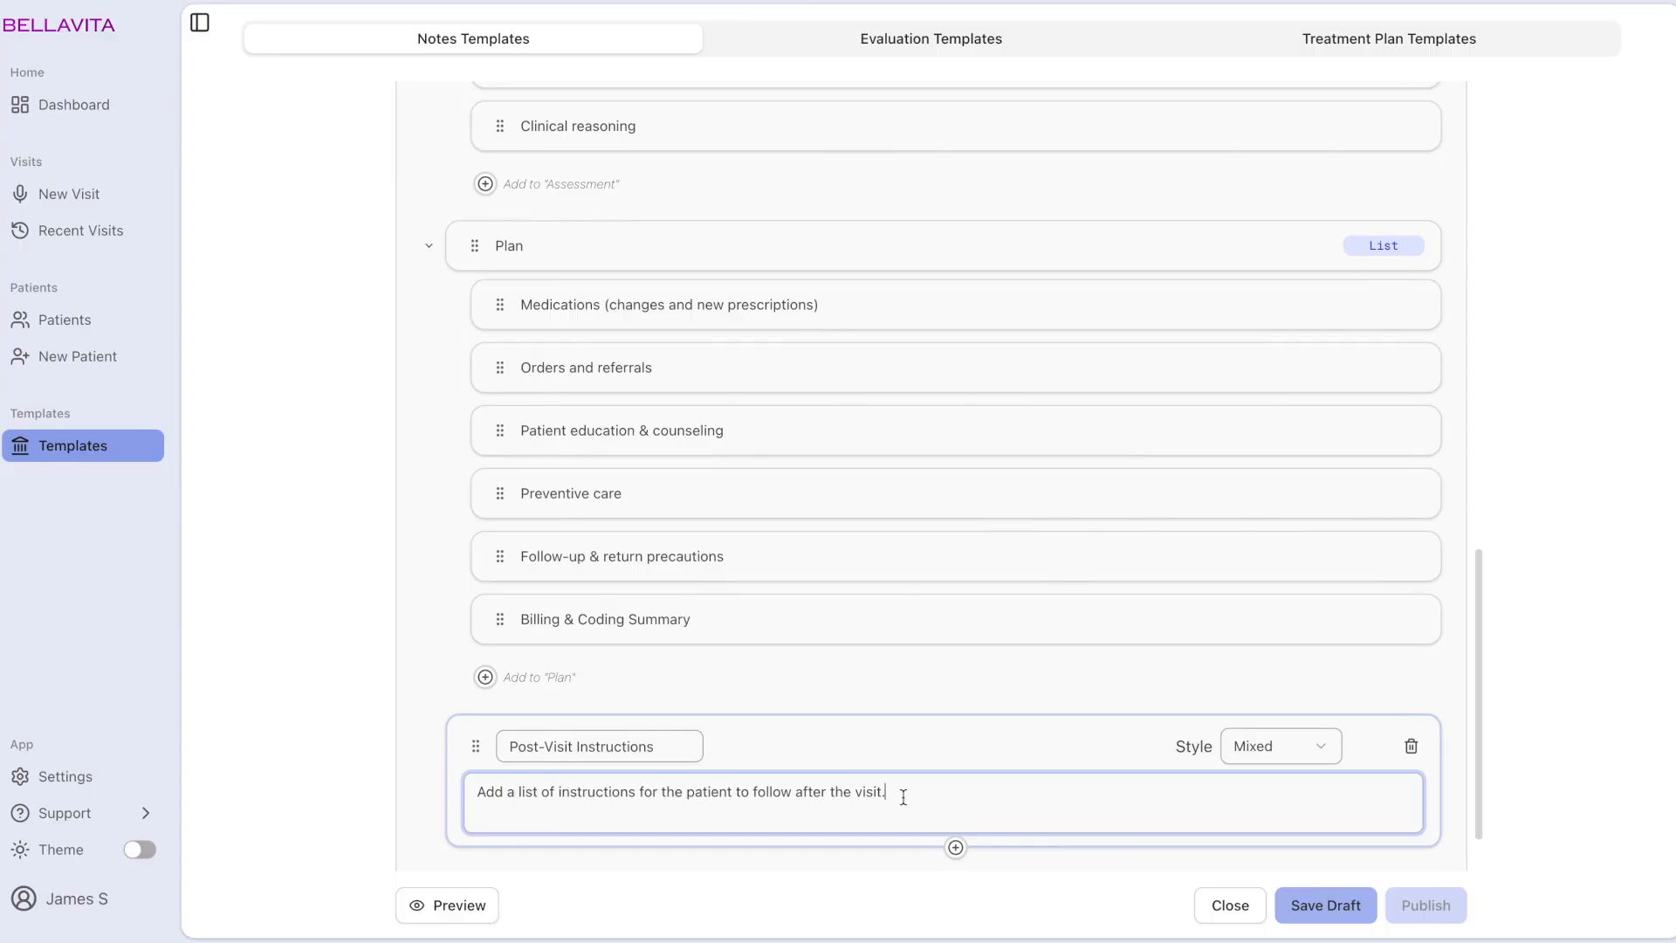
left_click(425, 660)
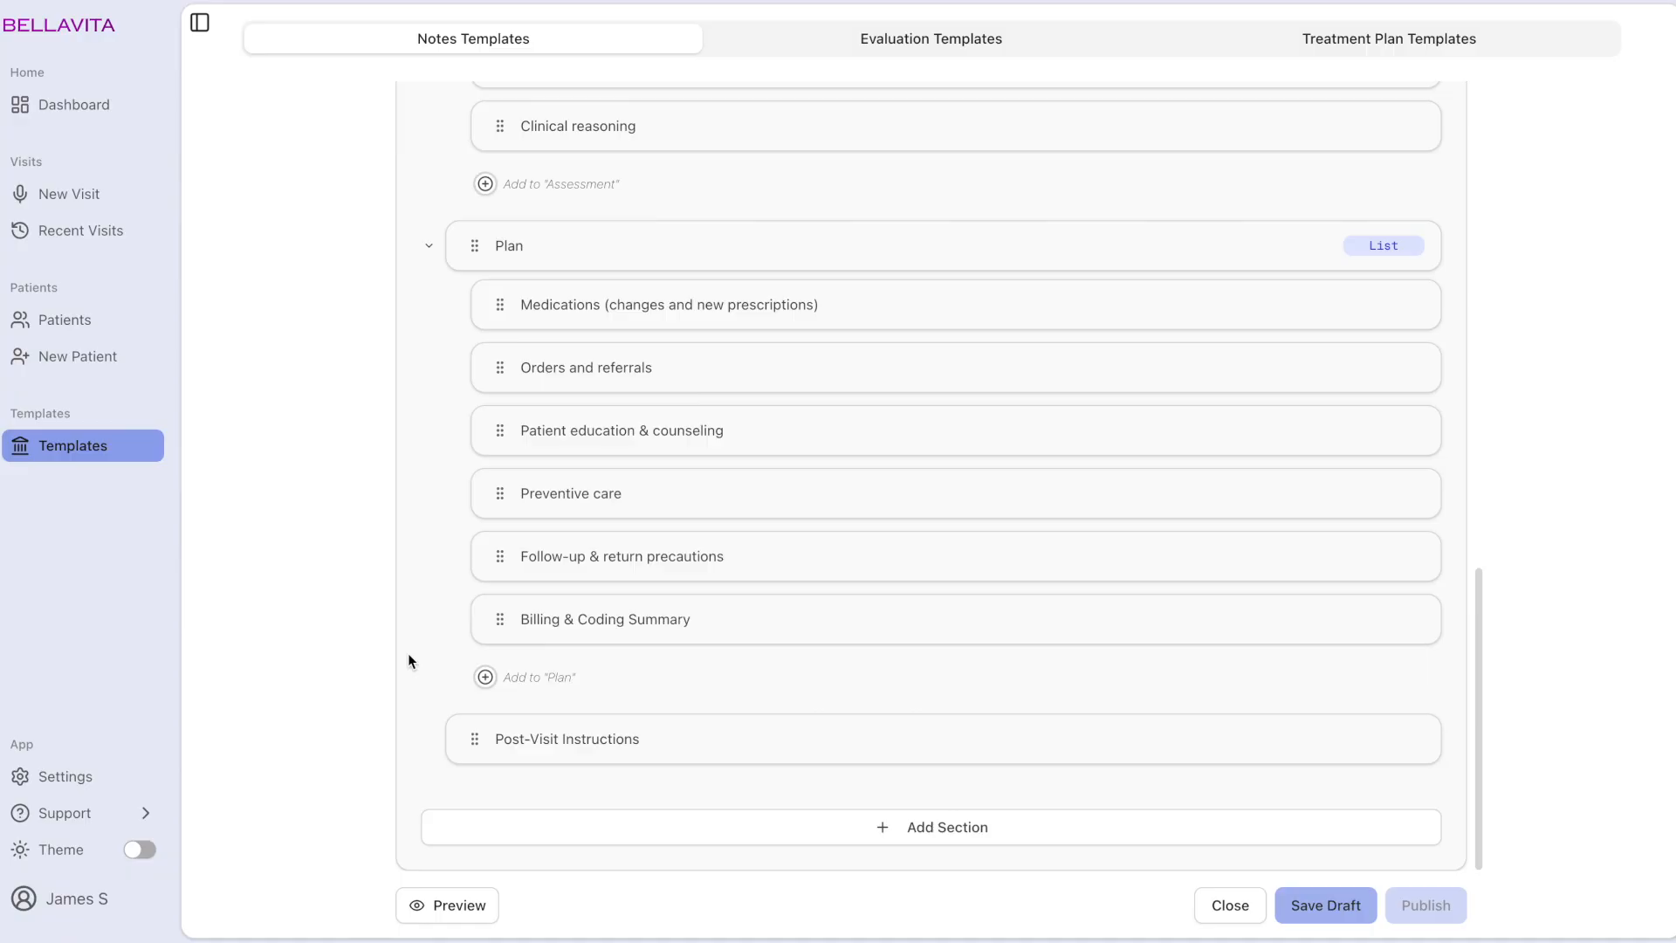